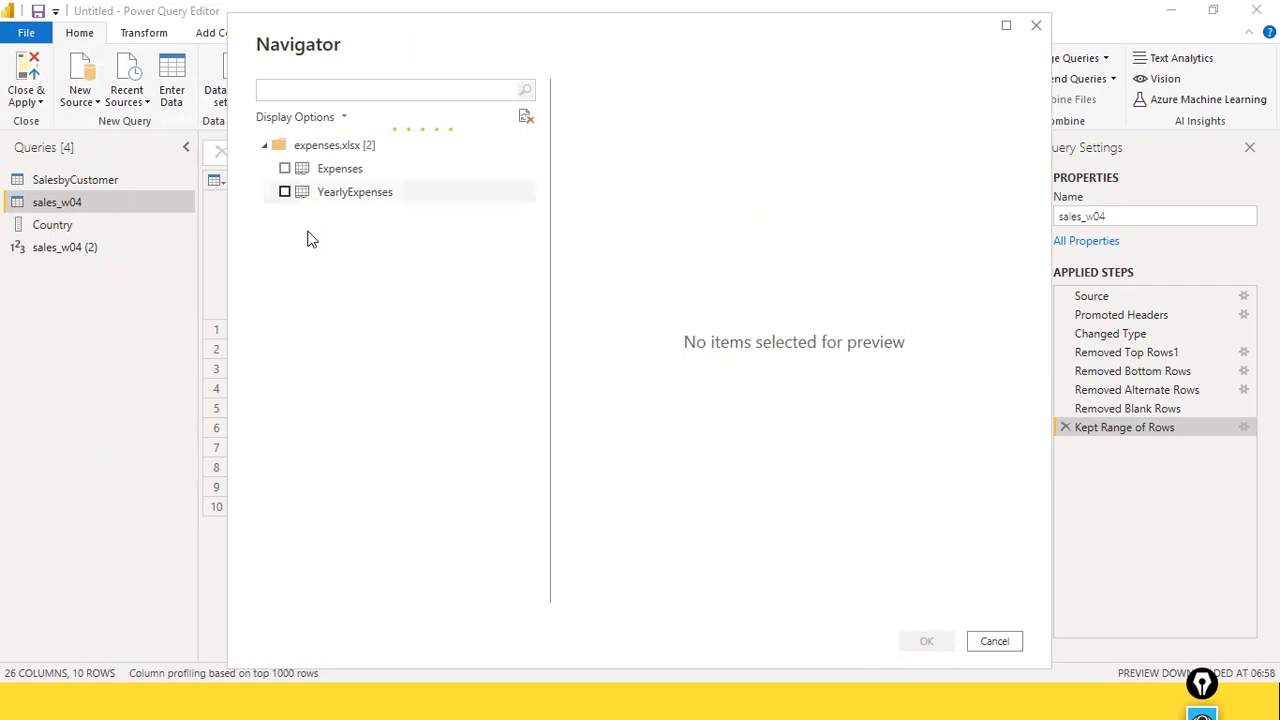
Load the Expenses table from expenses.xlsx as a new query and refresh its data preview
click(340, 191)
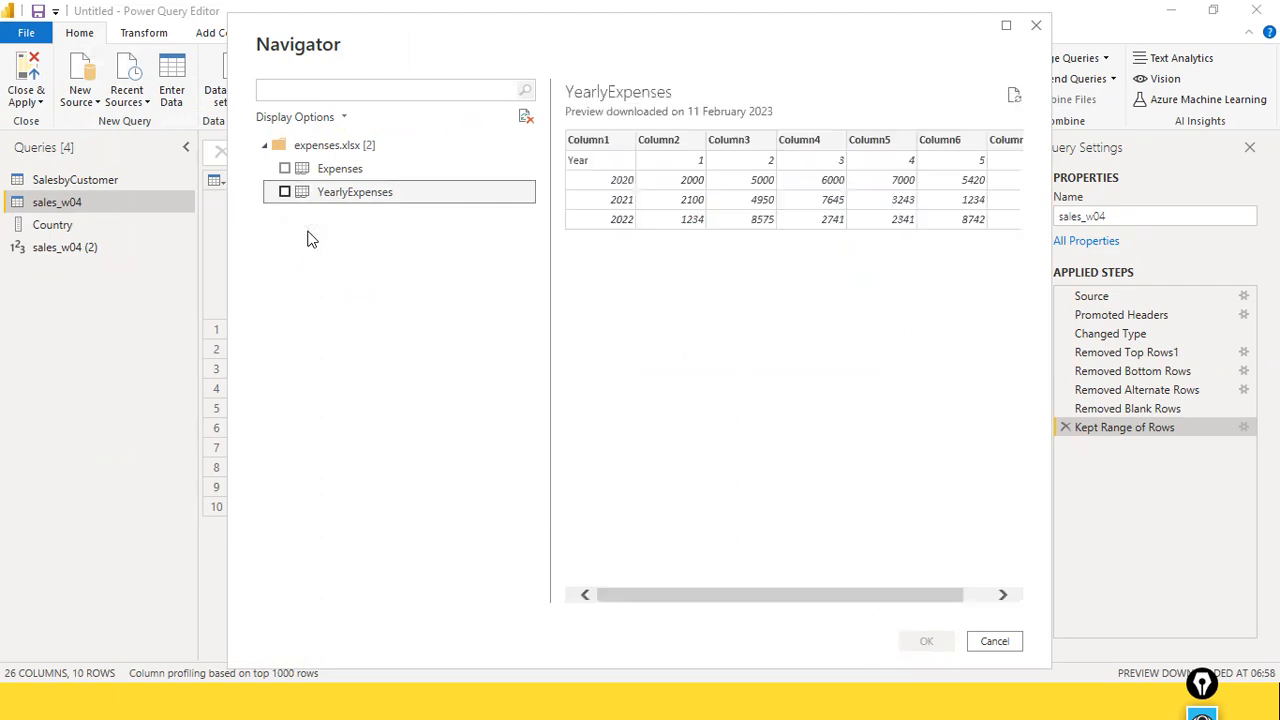
key(Up)
key(space)
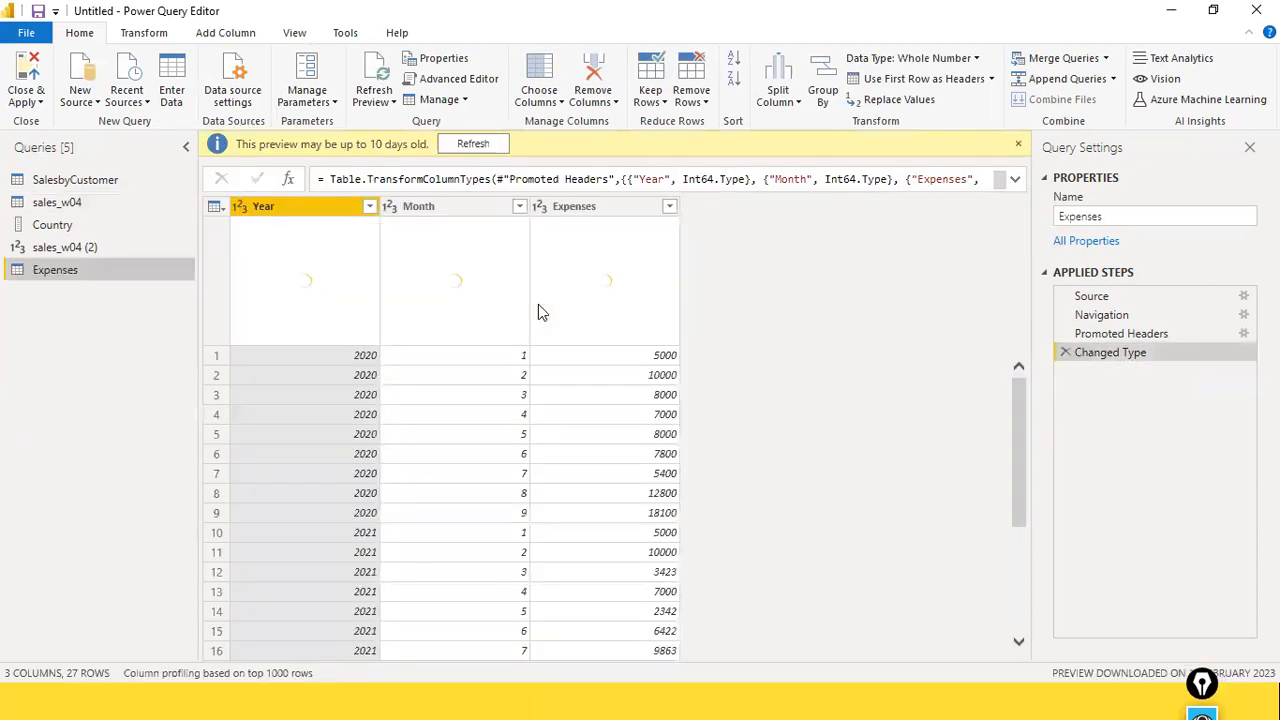
click(488, 146)
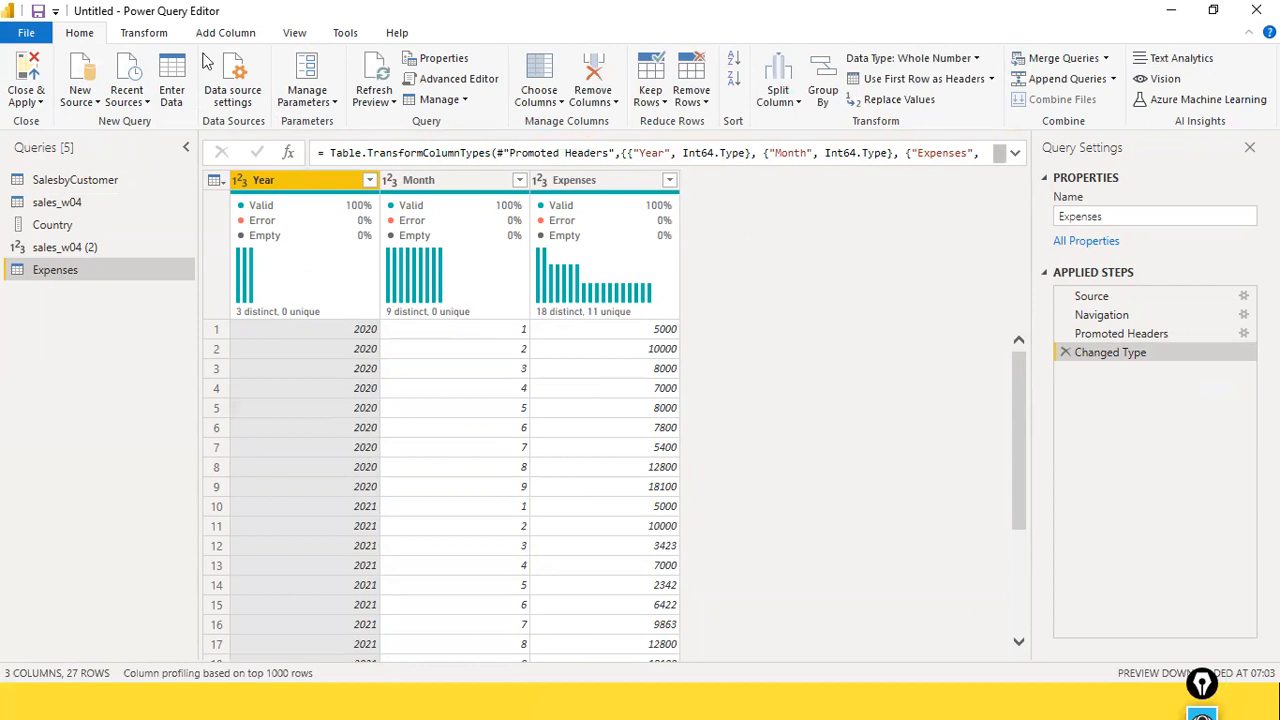
click(145, 33)
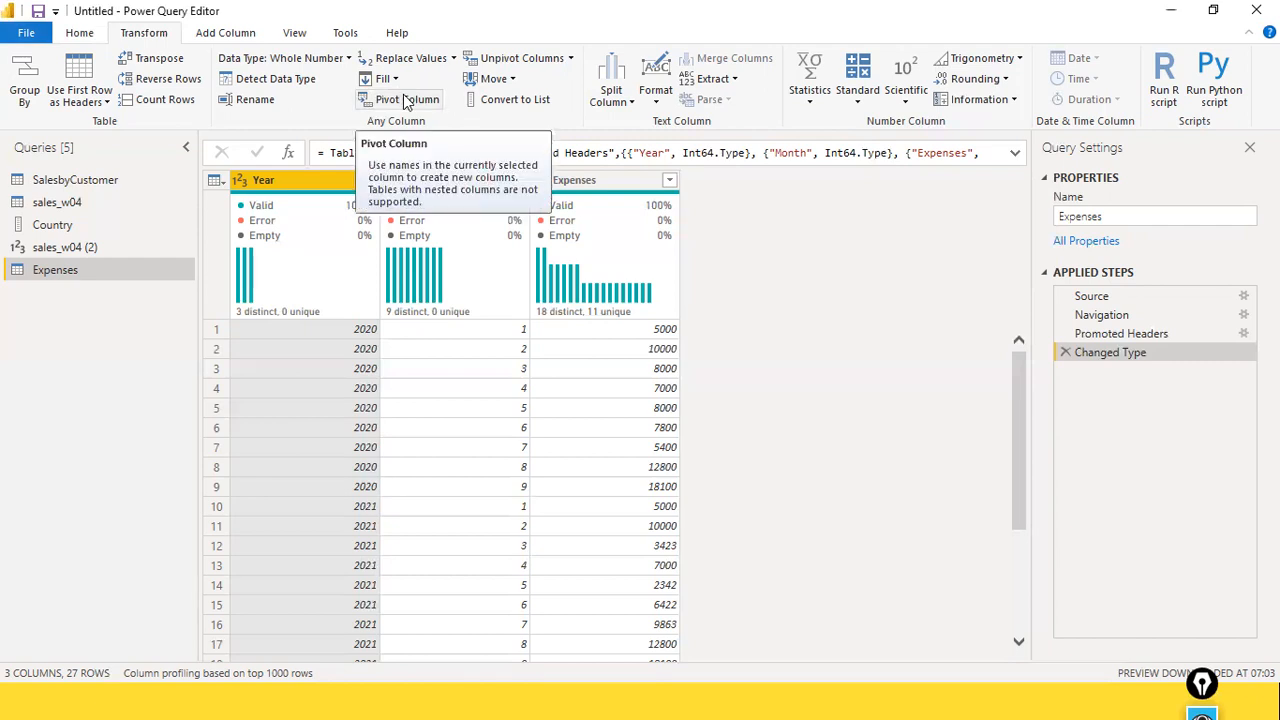
click(268, 187)
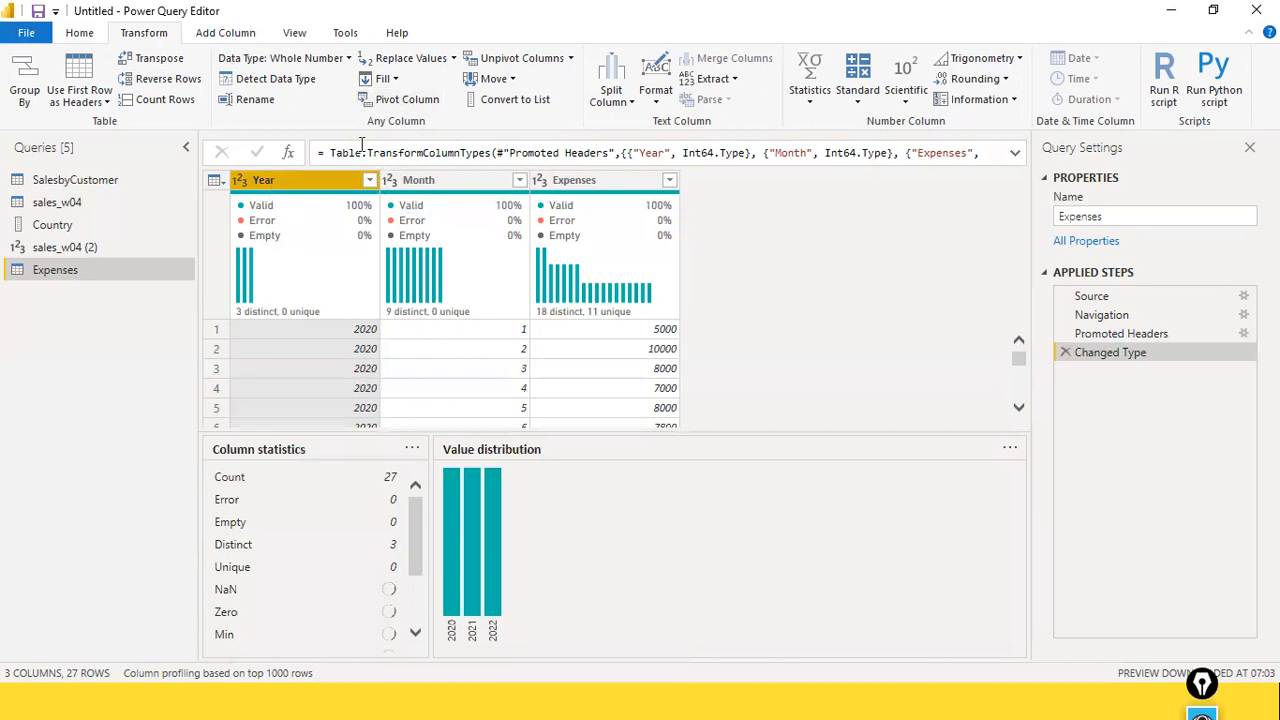
click(430, 101)
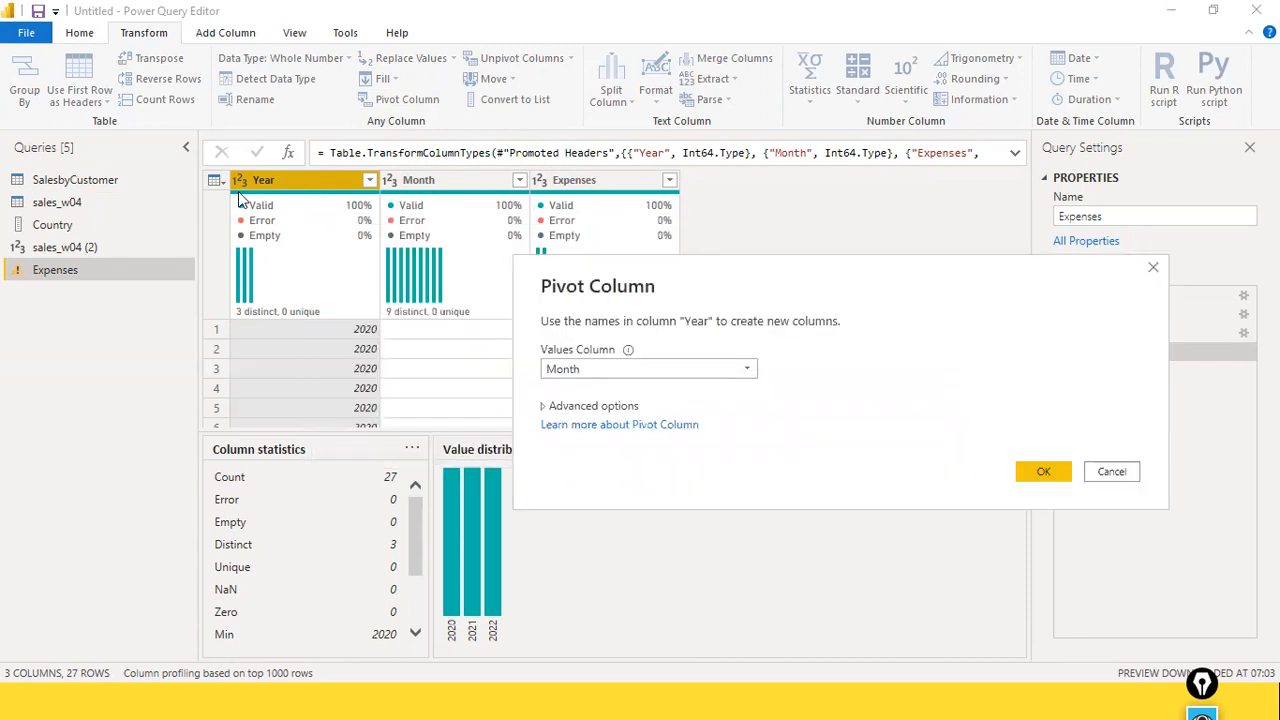
click(745, 372)
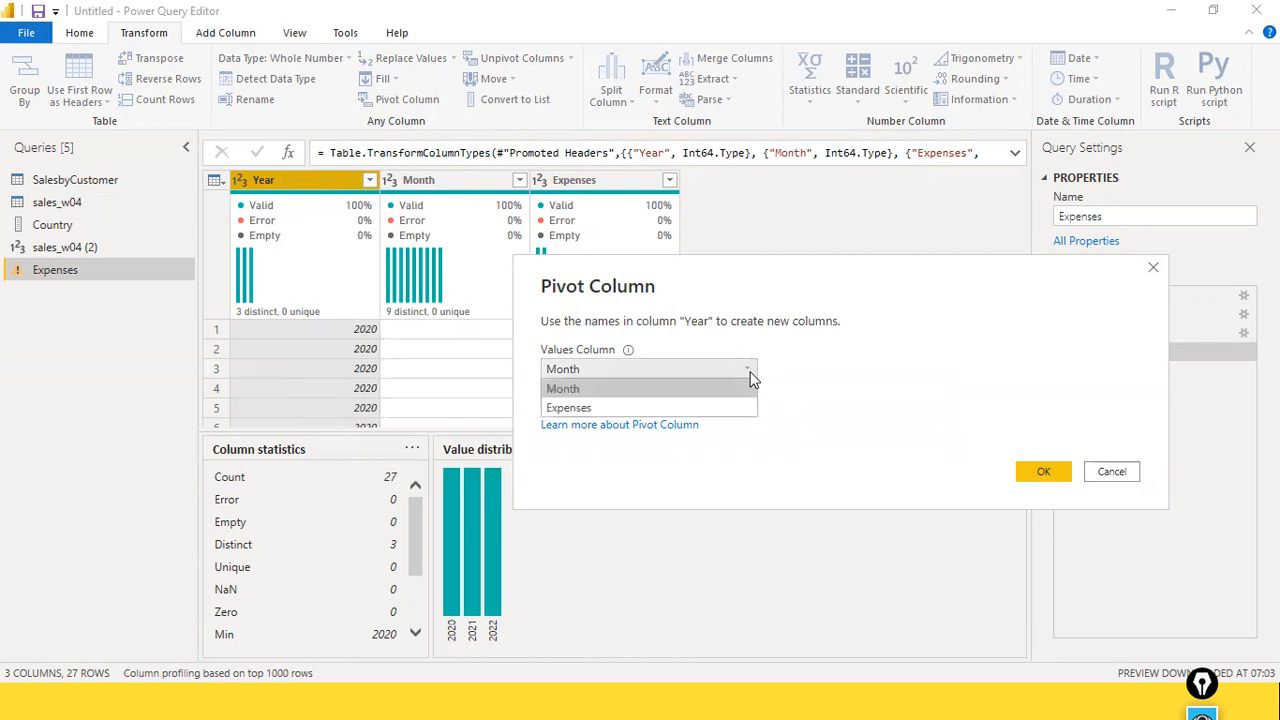
click(684, 405)
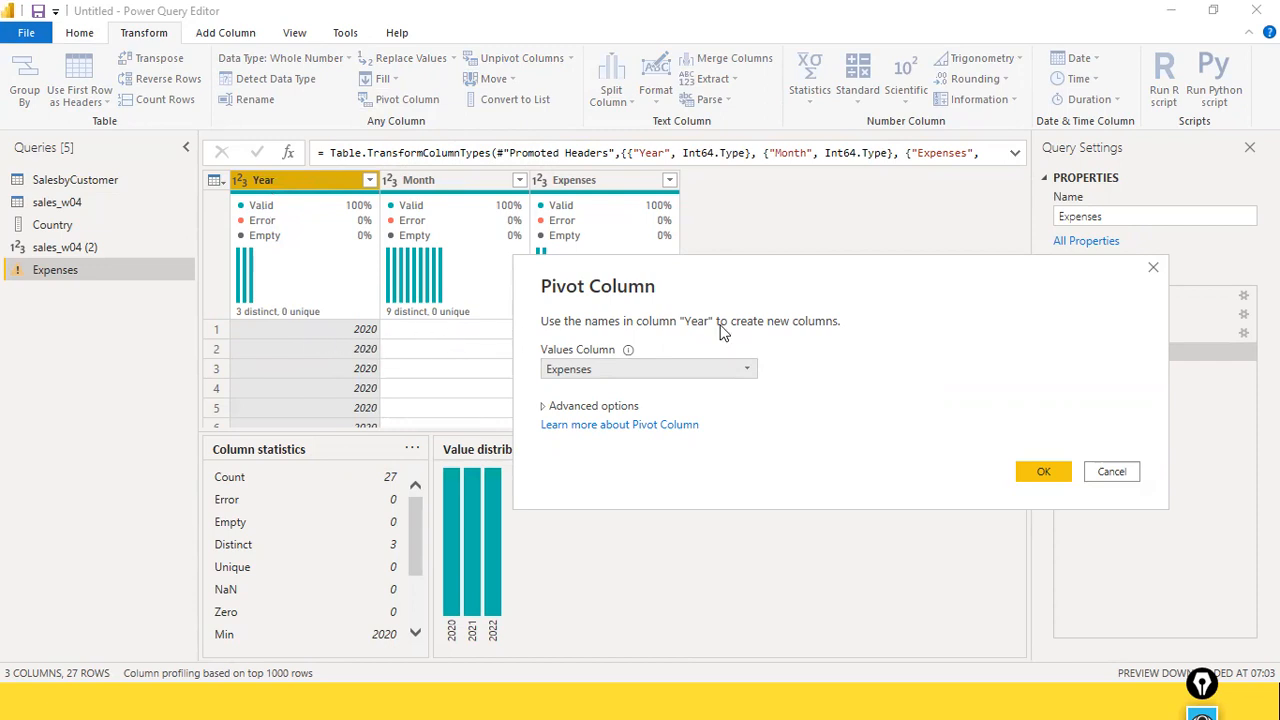
click(1100, 468)
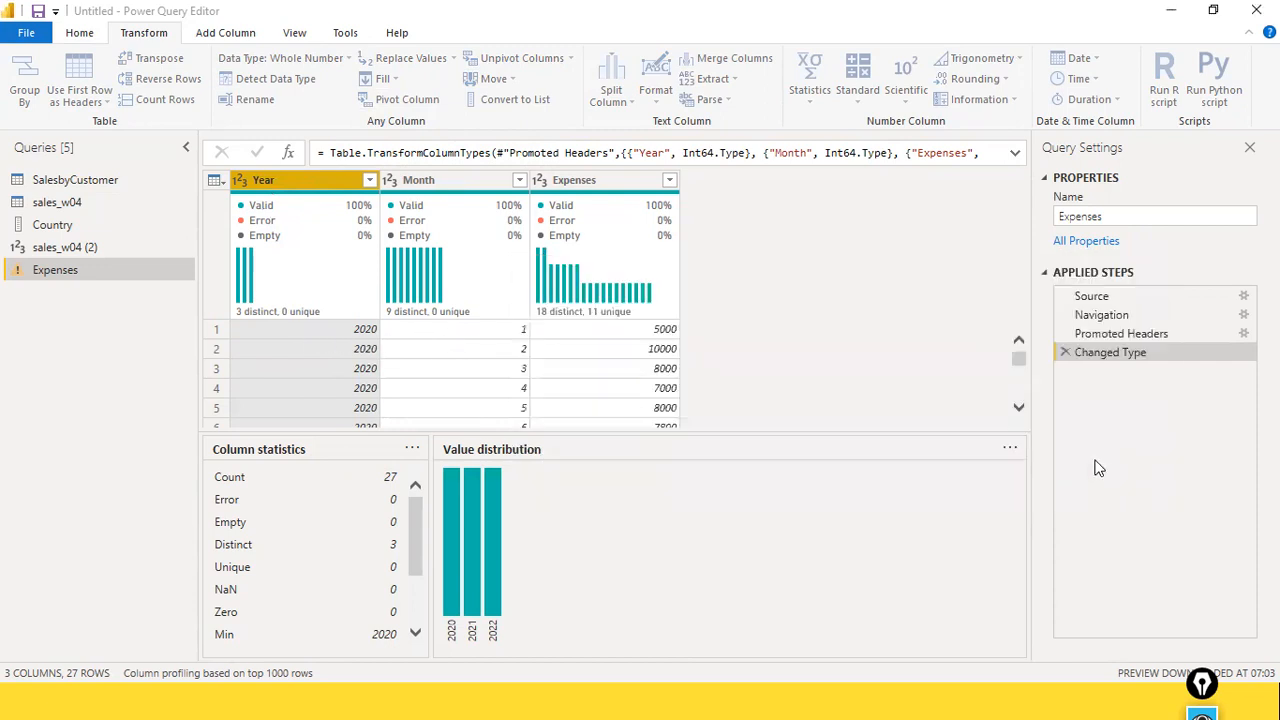
Apply a filter on the Year column of the Expenses query with all years kept selected
click(370, 180)
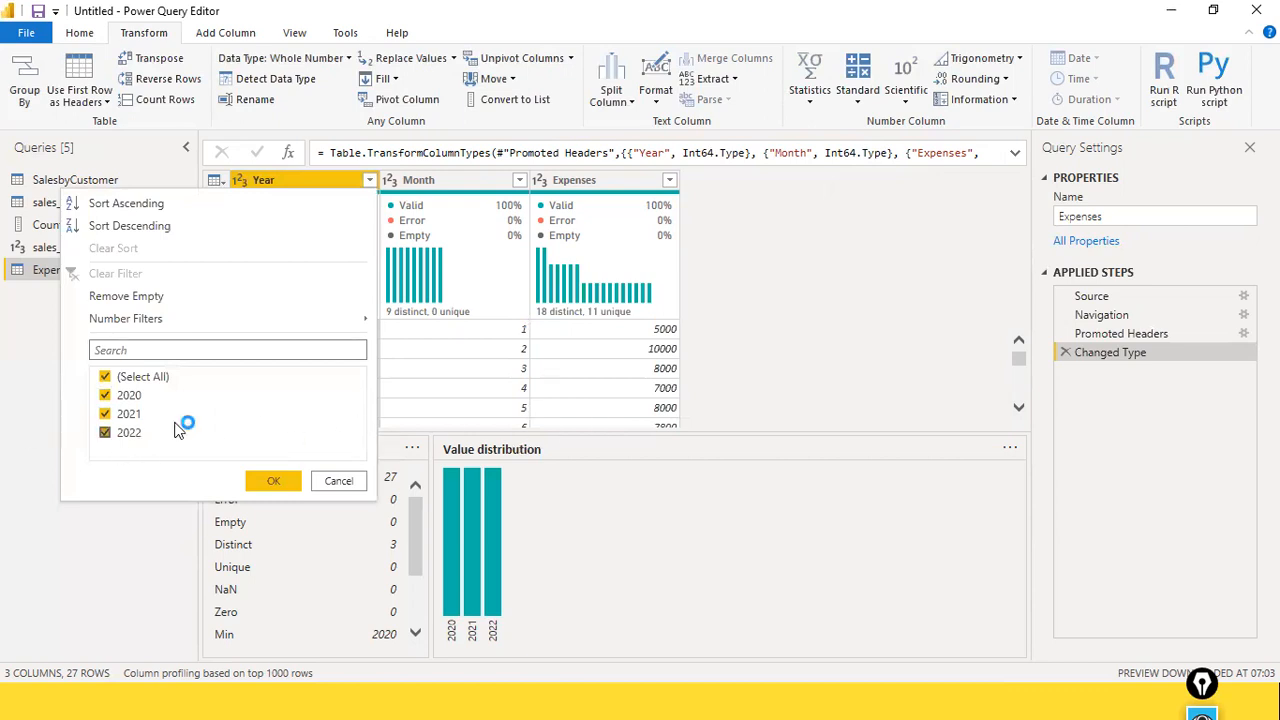
click(256, 482)
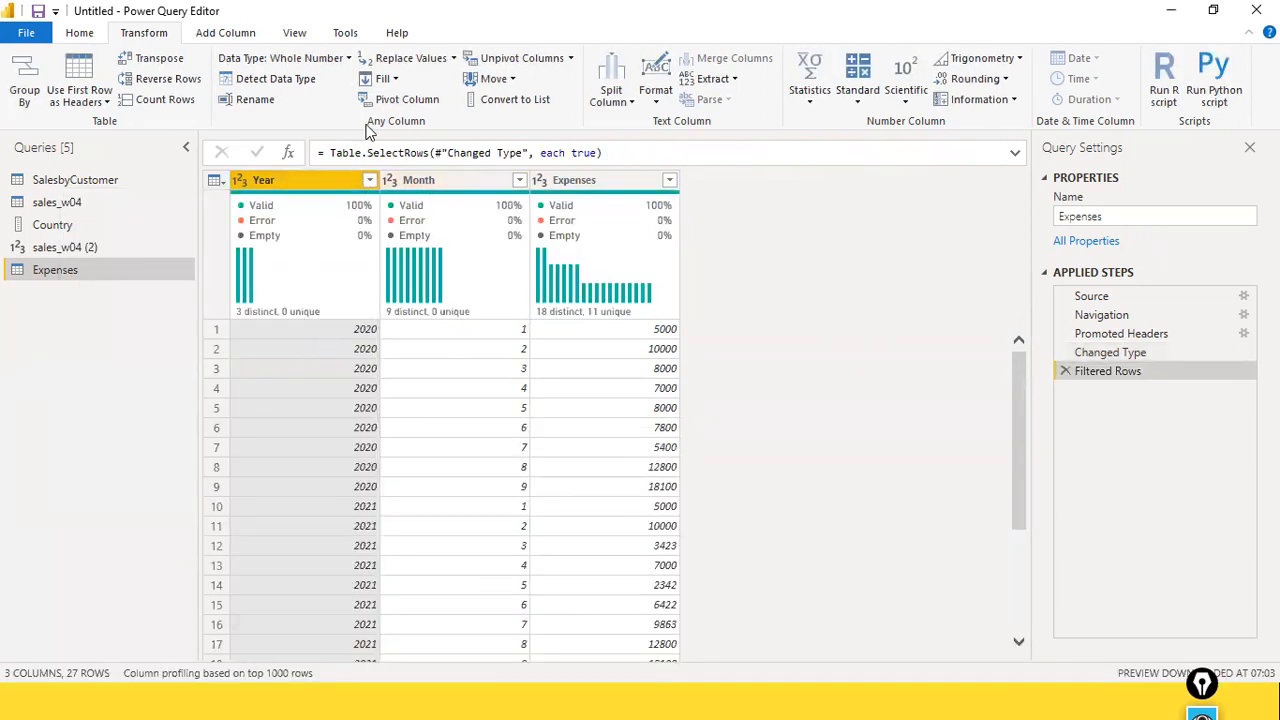
Pivot the Year column with Expenses as the values column and remove that pivot from the applied steps
click(398, 102)
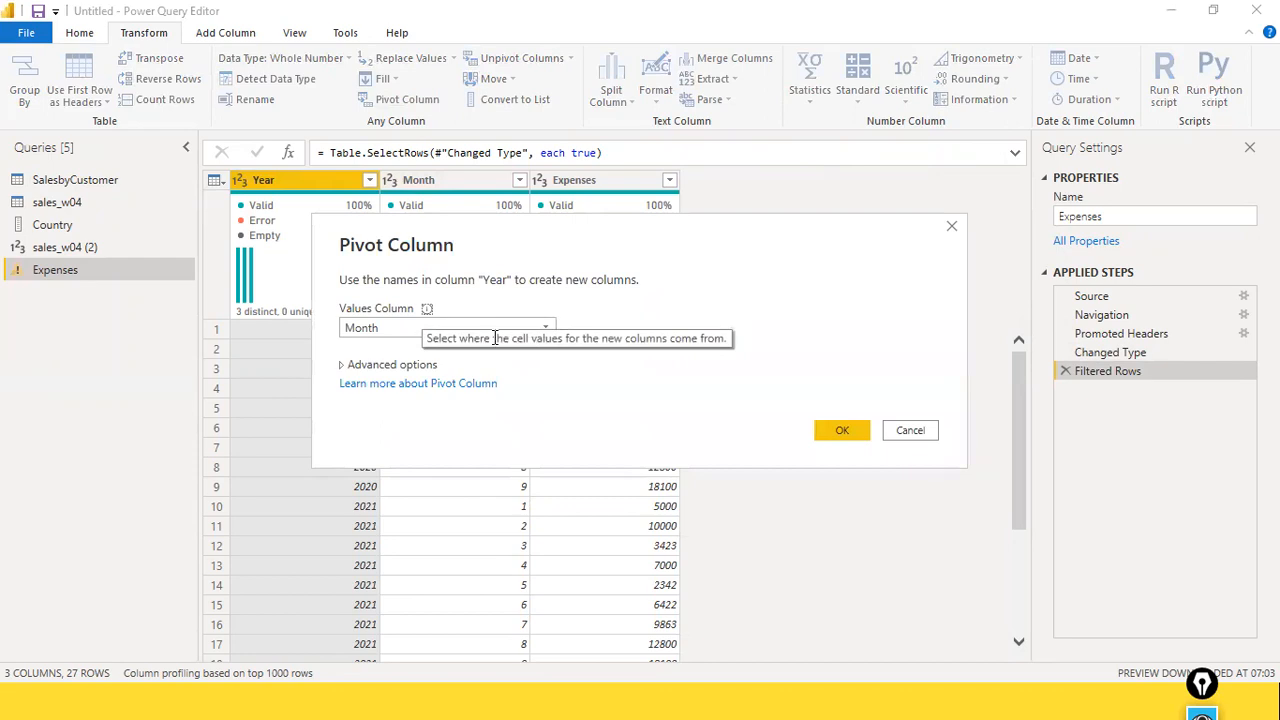
click(540, 330)
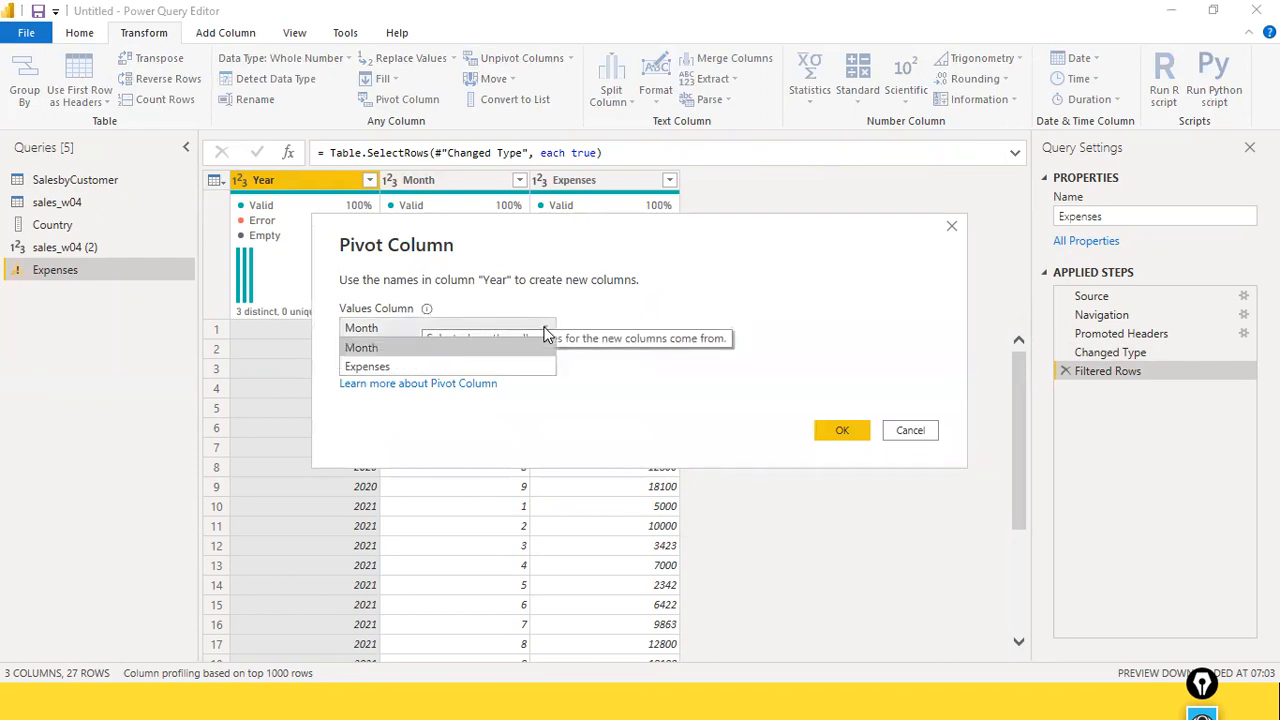
click(437, 366)
click(840, 432)
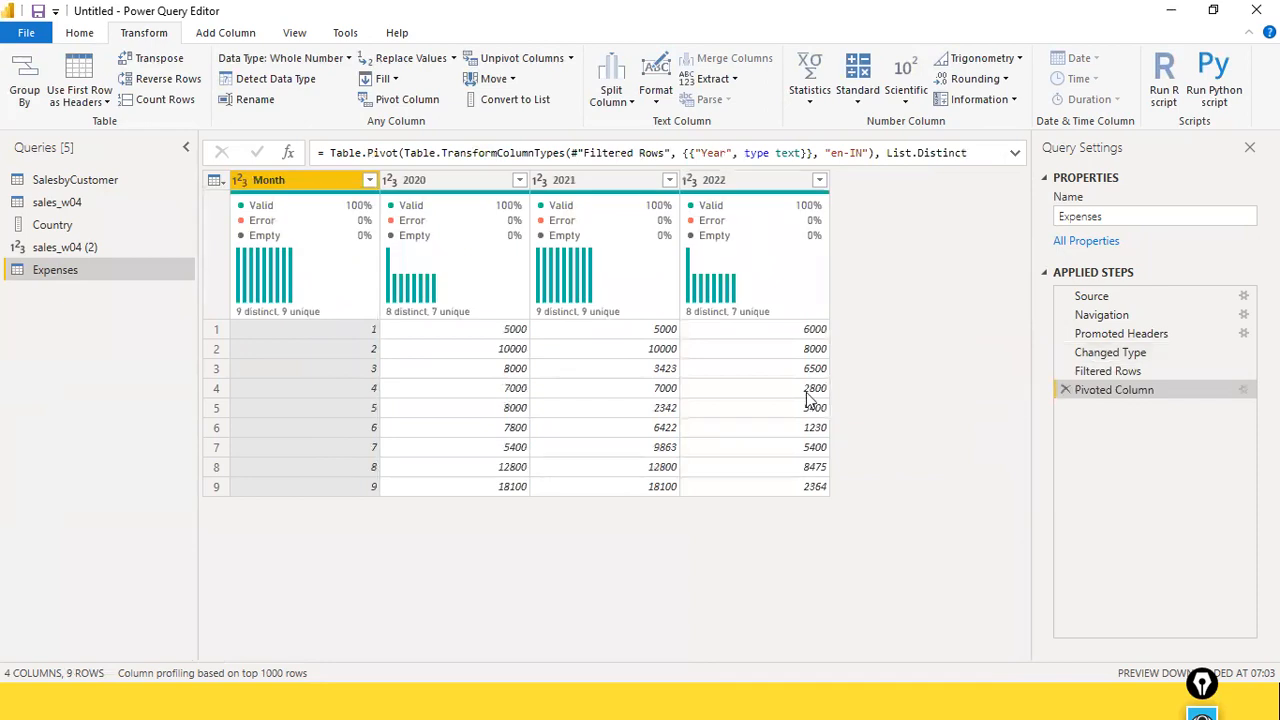
click(1064, 390)
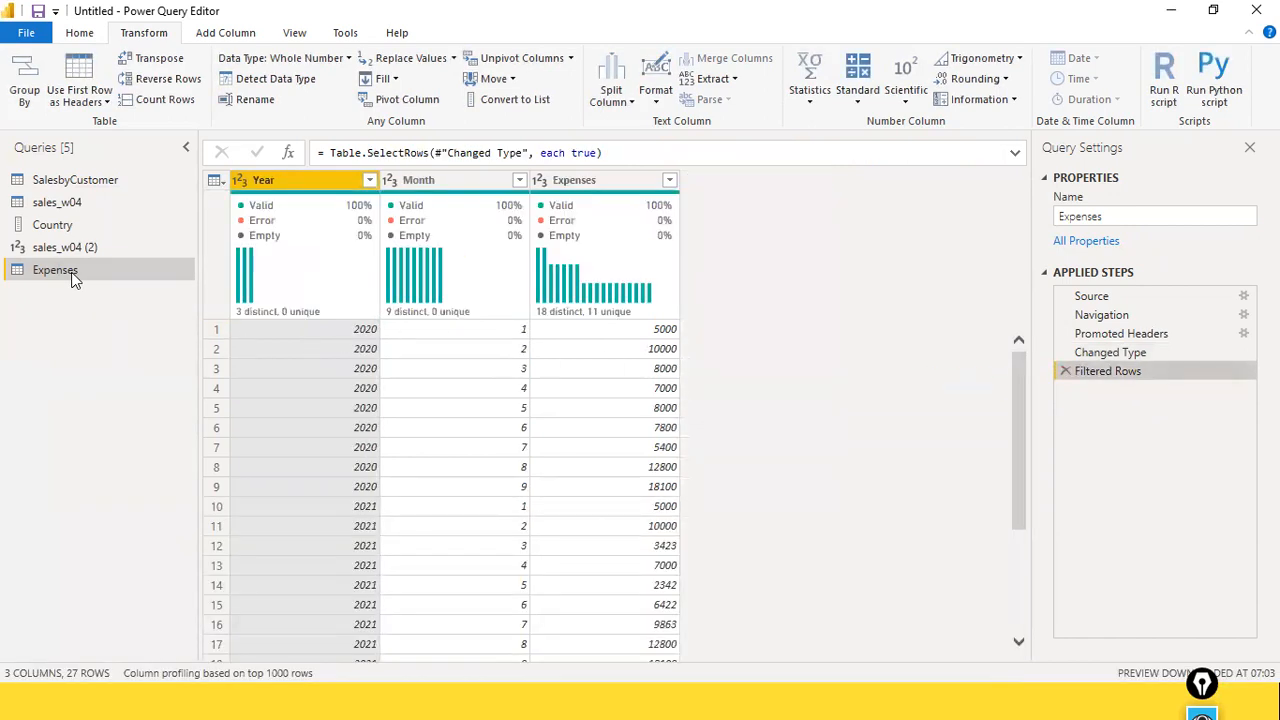
Duplicate the Expenses query and pivot the Year column of the original with Expenses as the values column
right_click(71, 271)
click(163, 424)
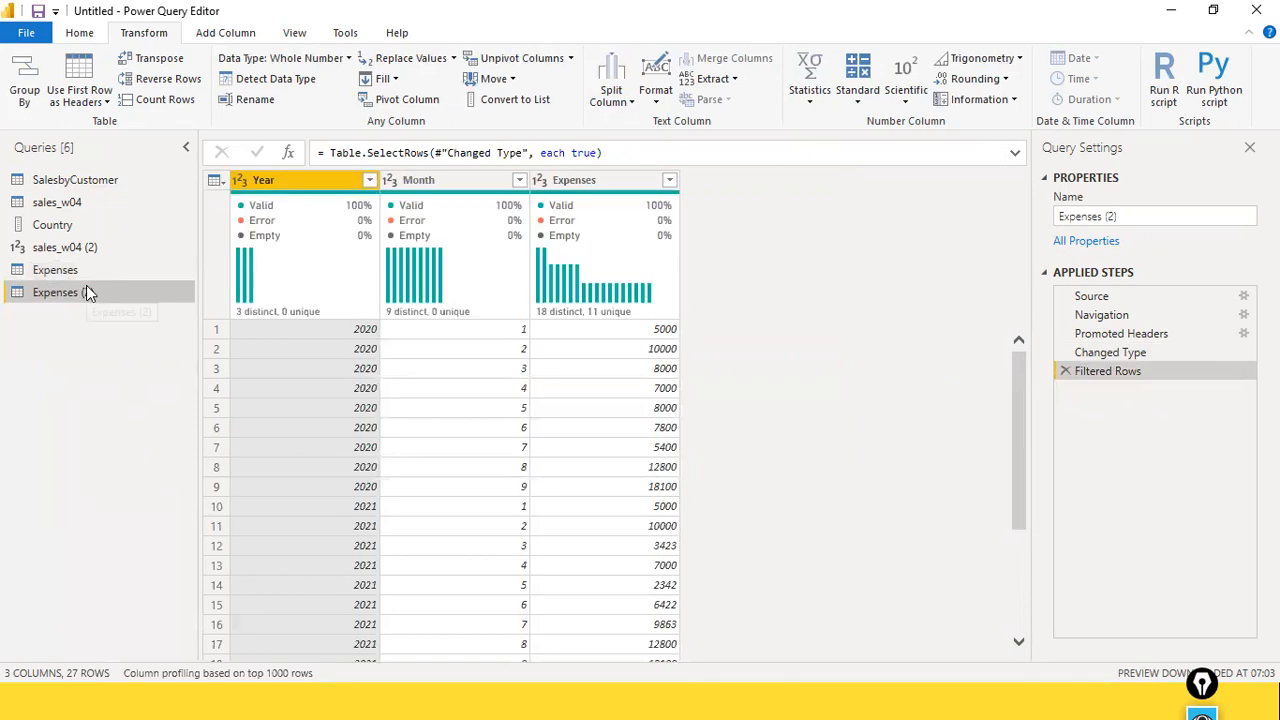
click(75, 274)
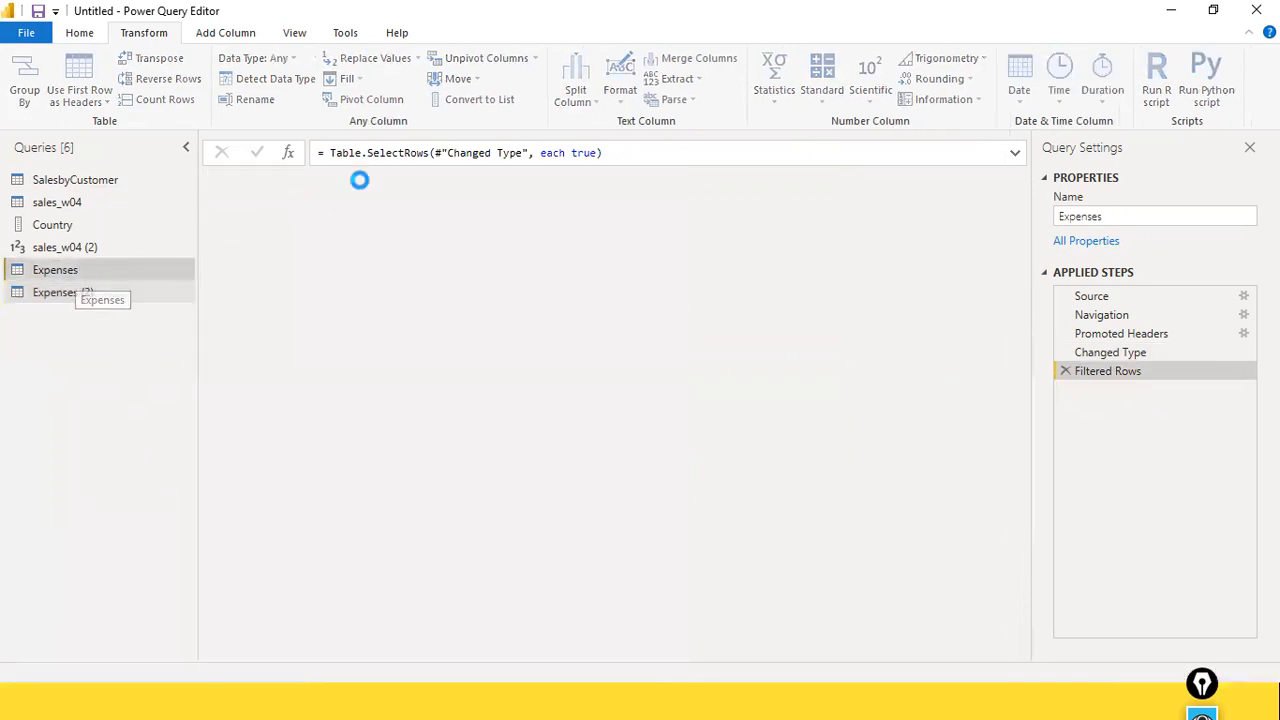
click(407, 99)
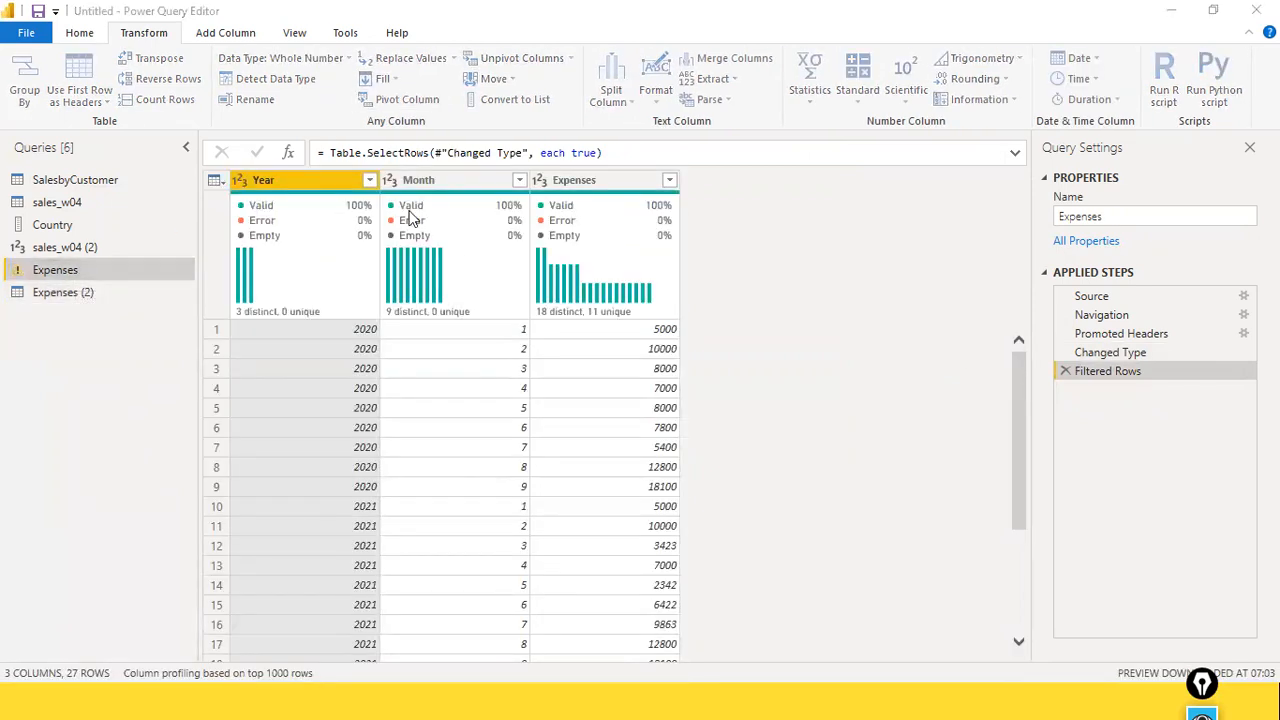
click(386, 328)
click(378, 367)
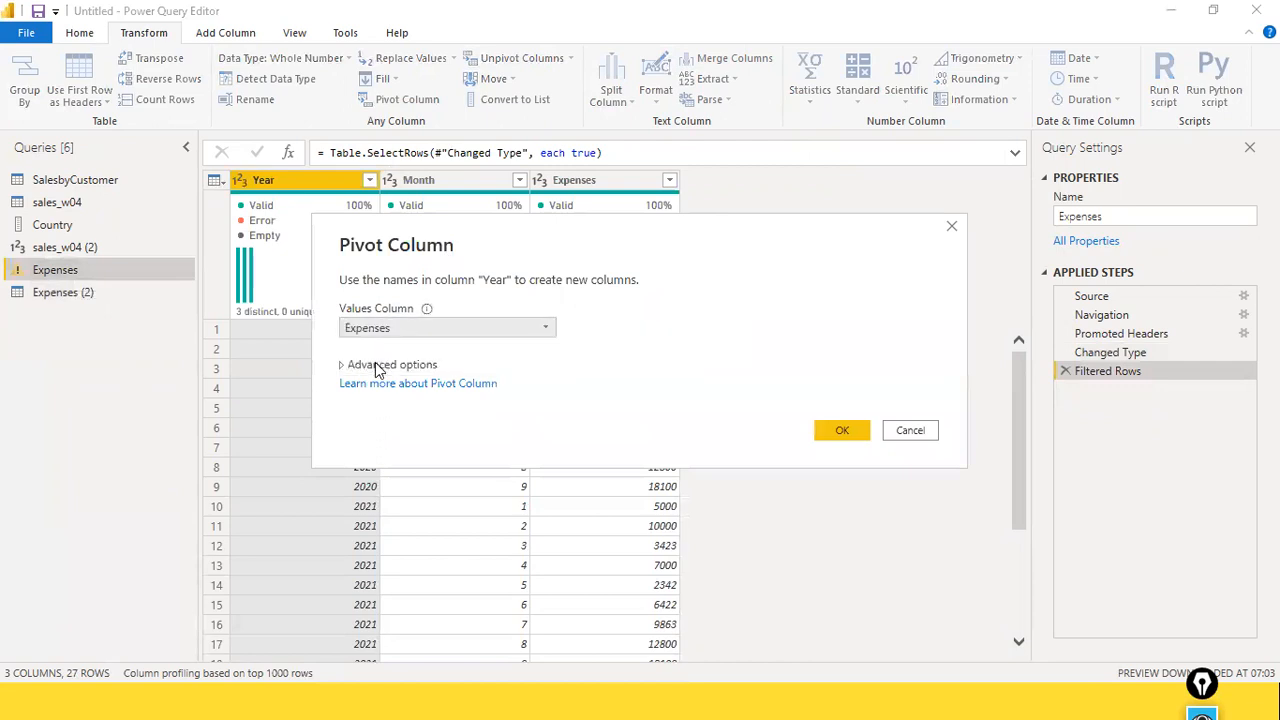
click(845, 430)
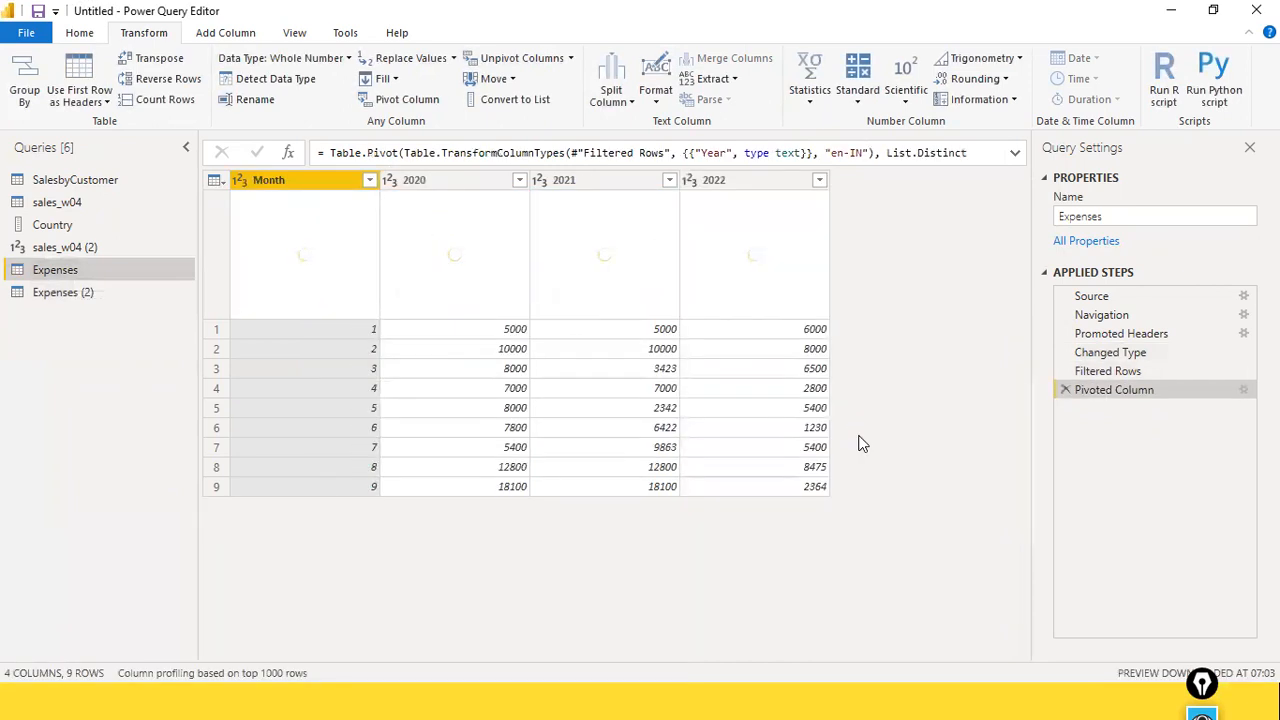
Compare the rows of the unpivoted duplicate Expenses (2) with the pivoted Expenses query
click(64, 293)
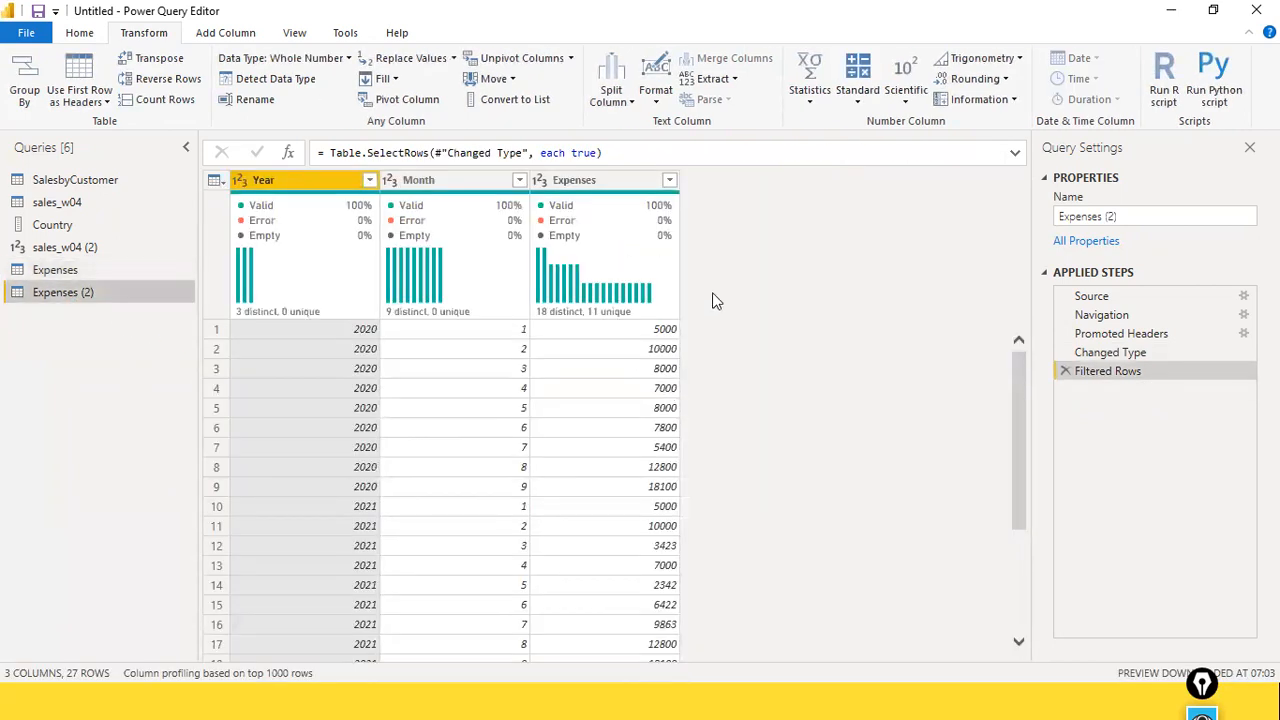
scroll(1014, 553, down, 3)
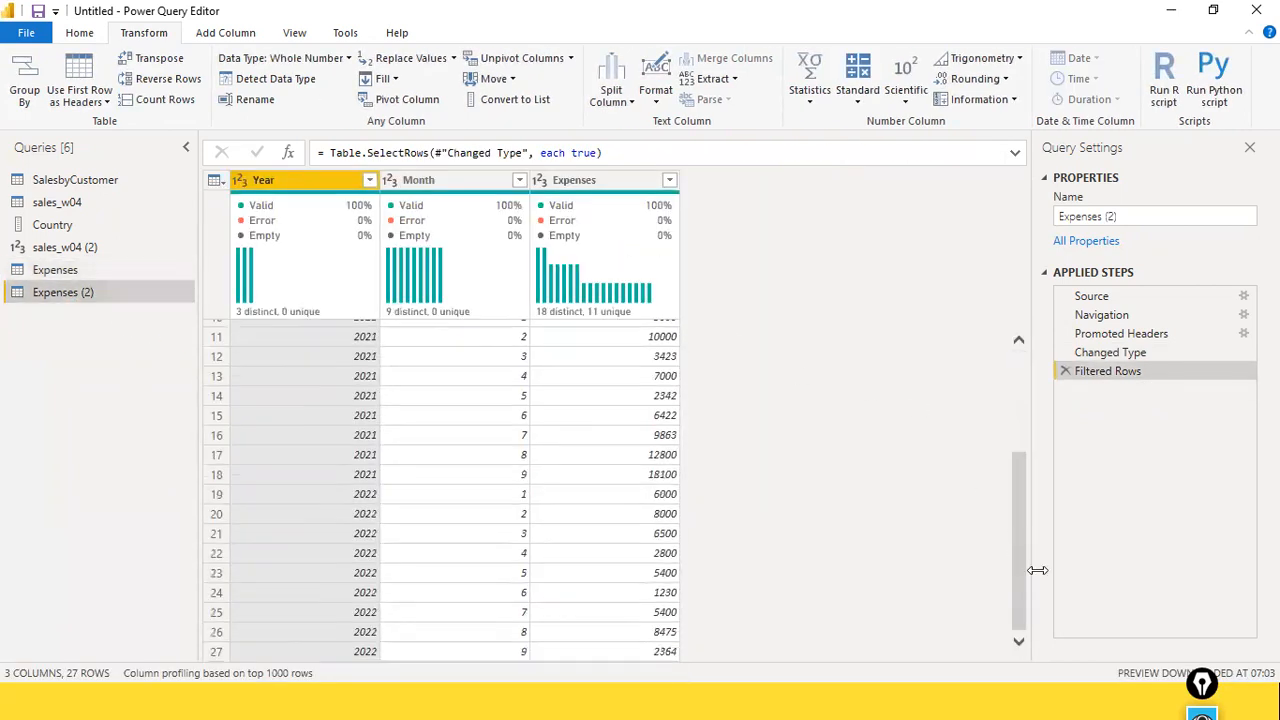
drag(1030, 570, 1028, 568)
drag(1018, 514, 995, 396)
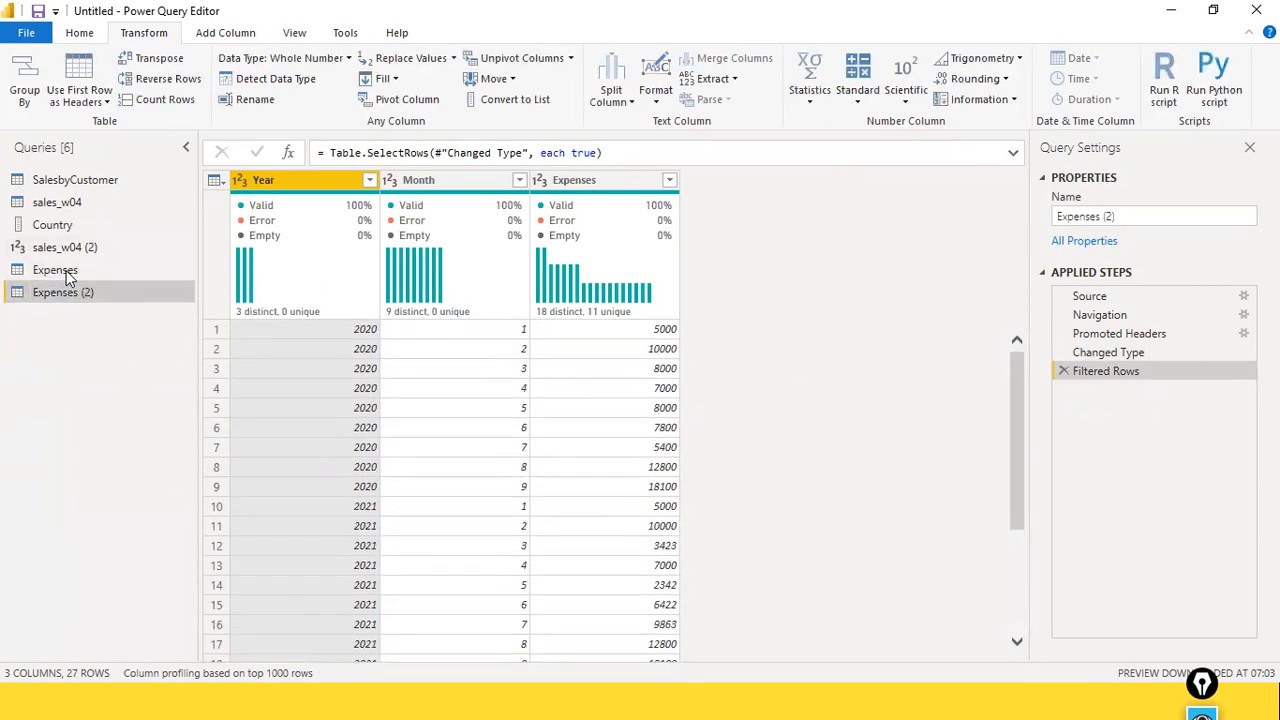
click(55, 270)
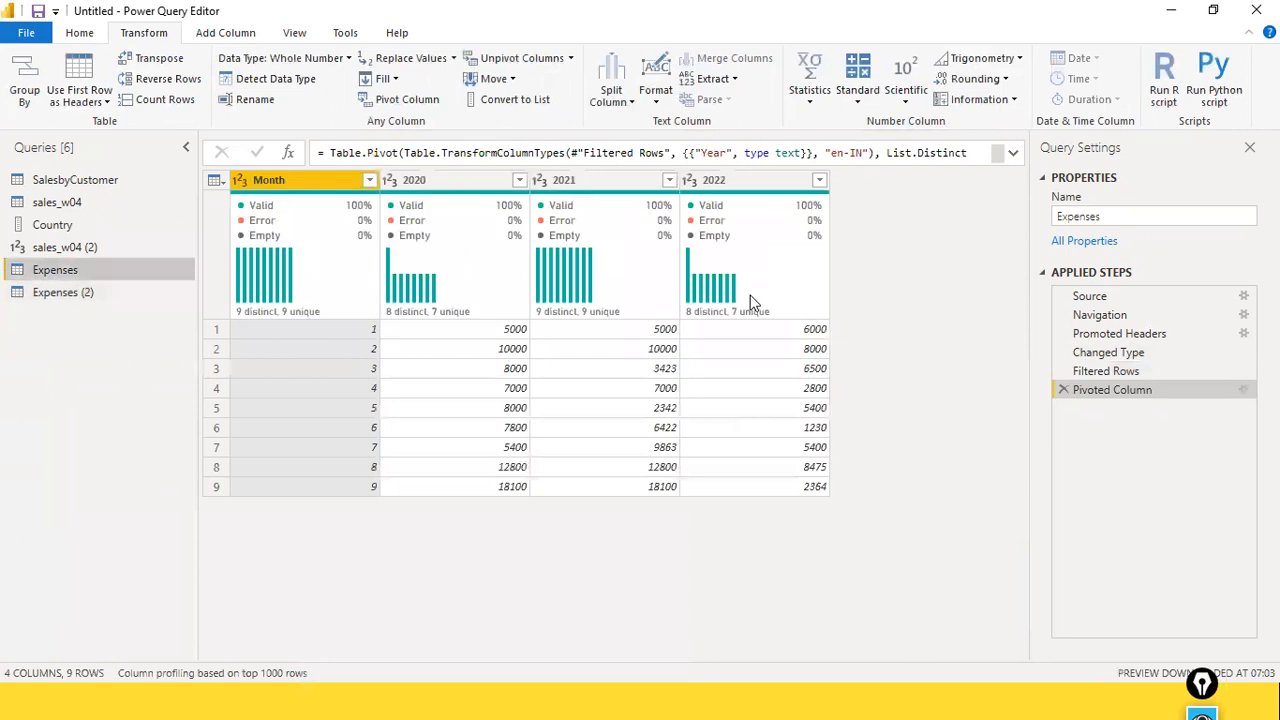
mouse_move(790, 286)
mouse_move(700, 256)
Create a new query that references the pivoted Expenses query
right_click(79, 274)
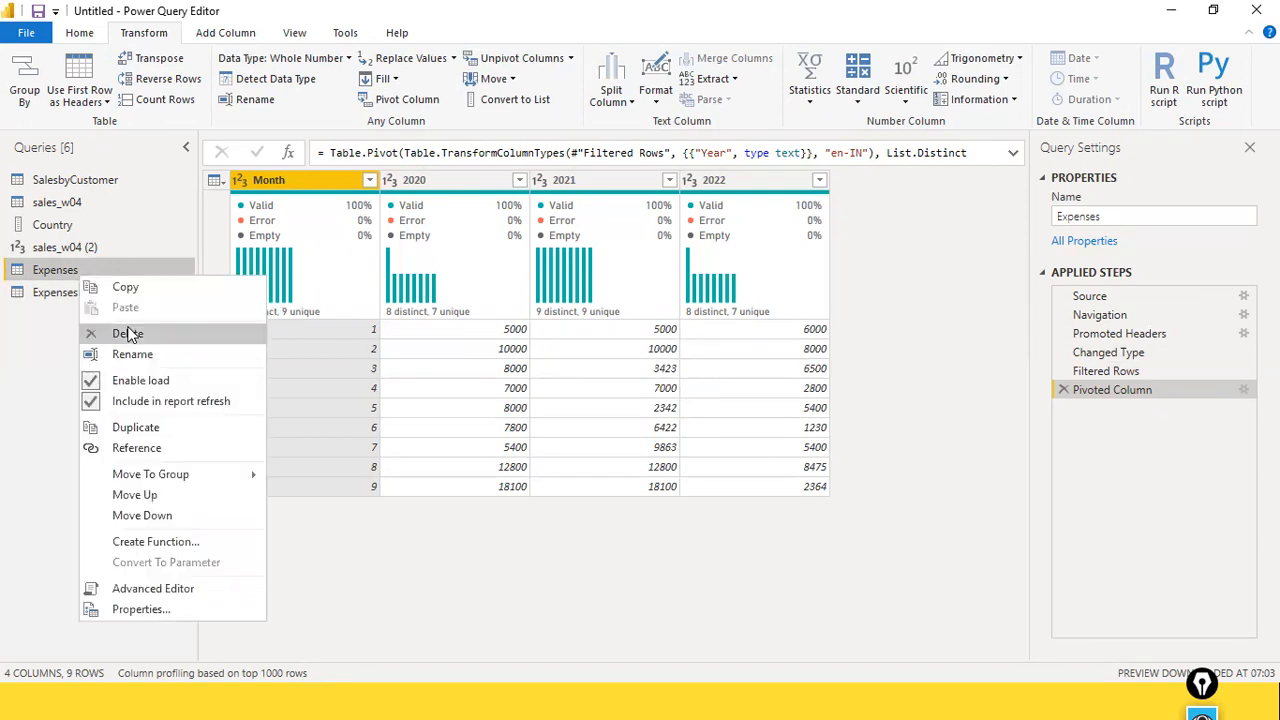
click(43, 329)
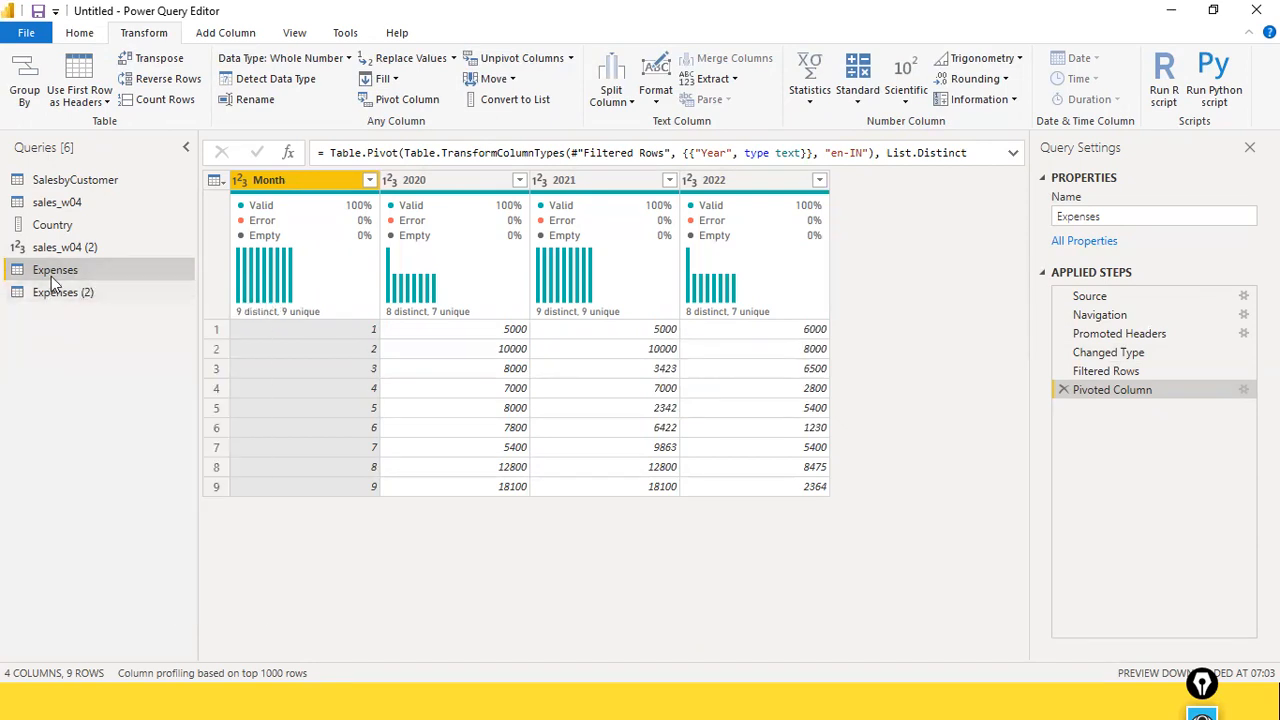
right_click(51, 276)
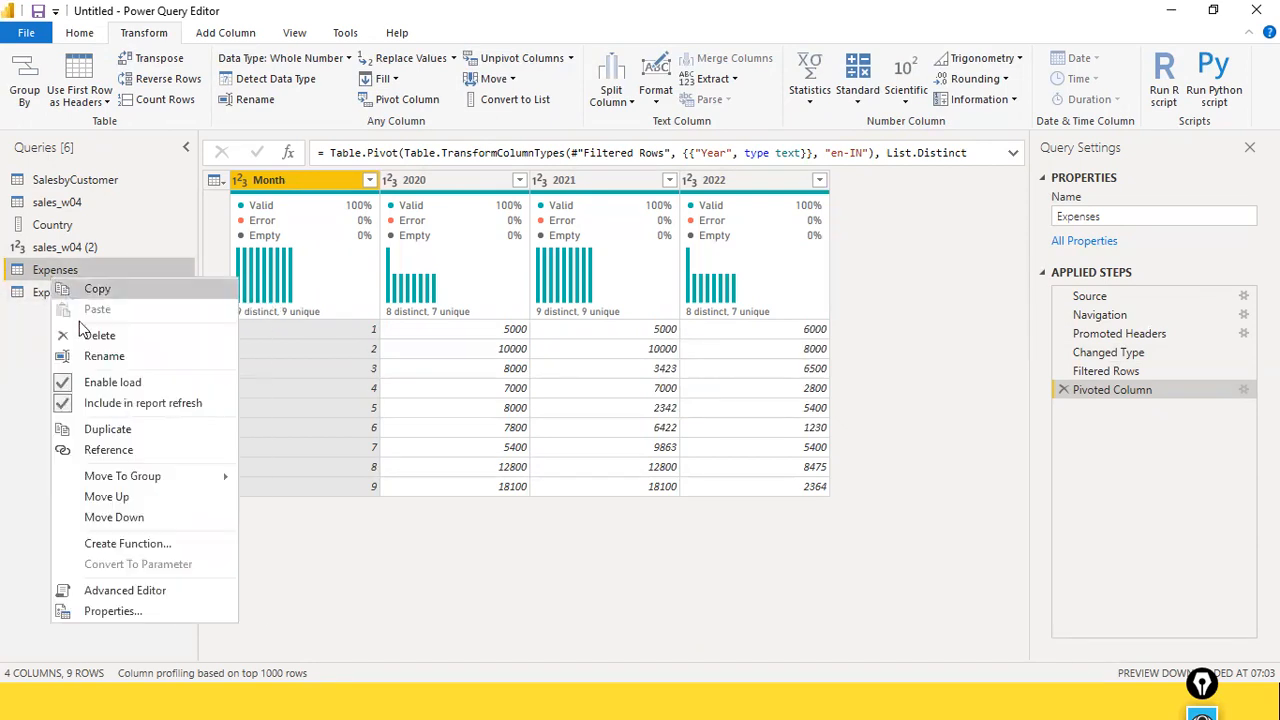
click(108, 450)
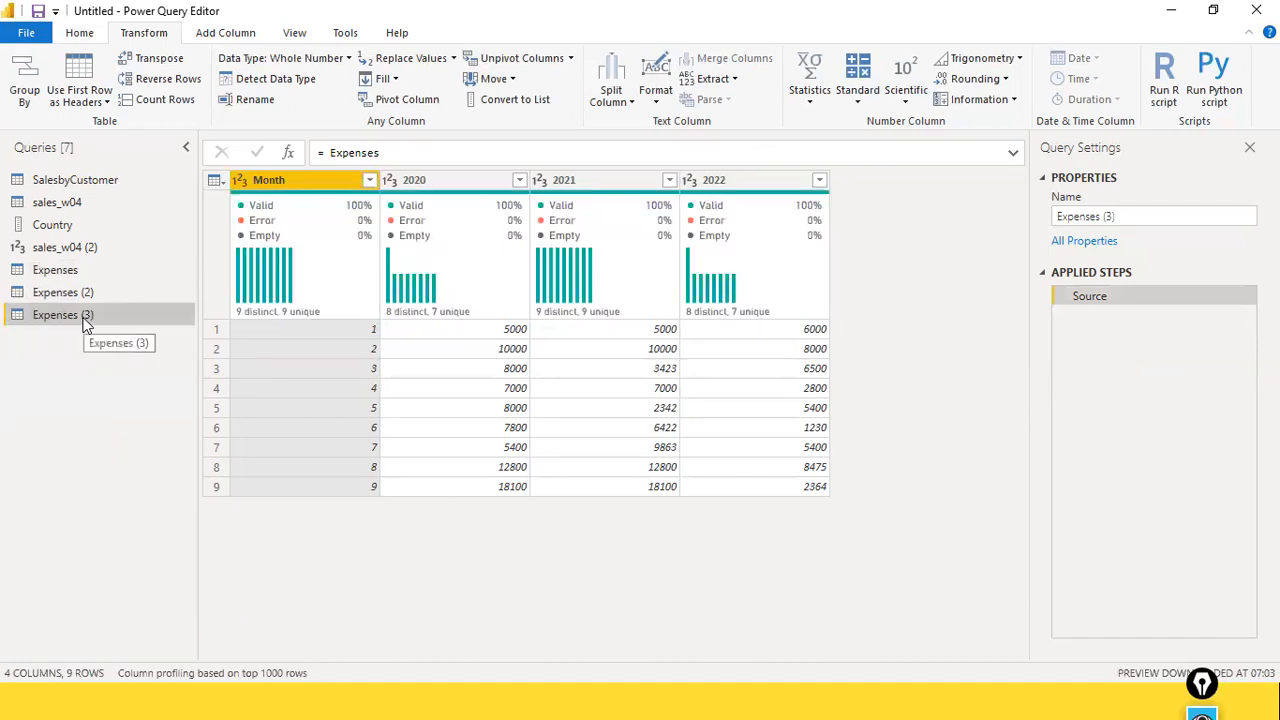
Compare the data and applied steps of the reference Expenses (3) with the duplicate Expenses (2) and the original Expenses query
click(60, 292)
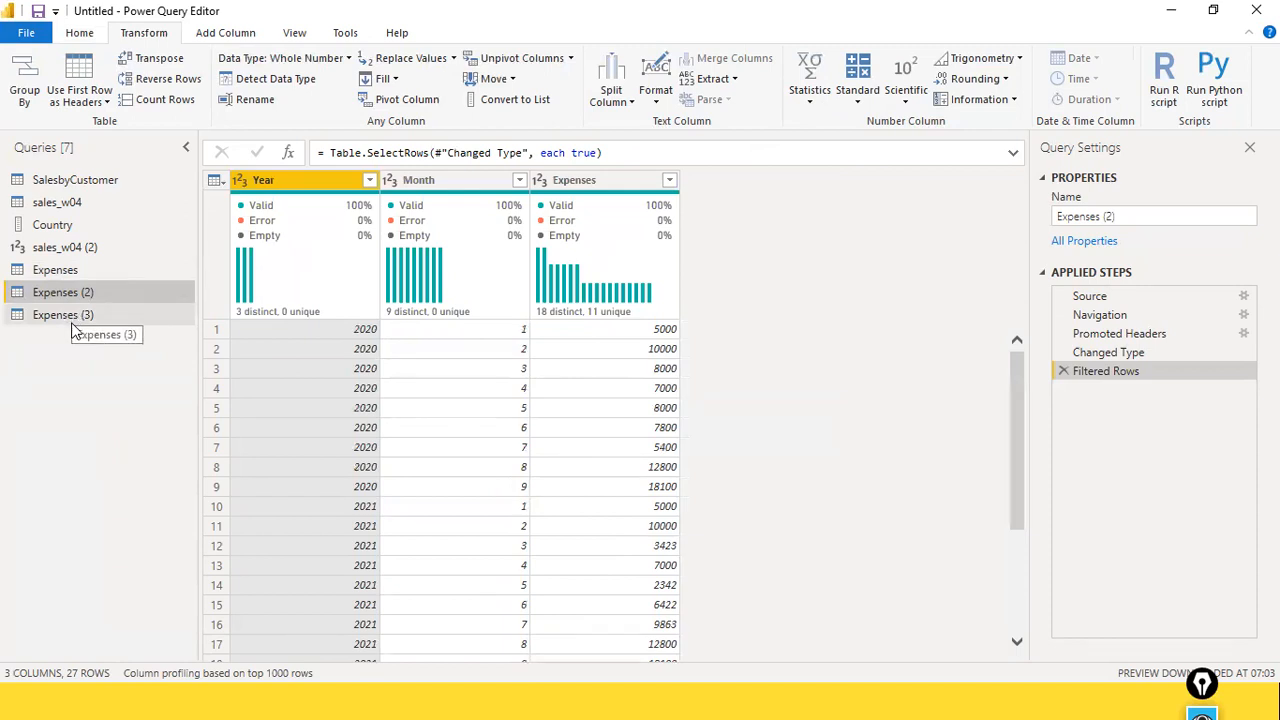
click(72, 322)
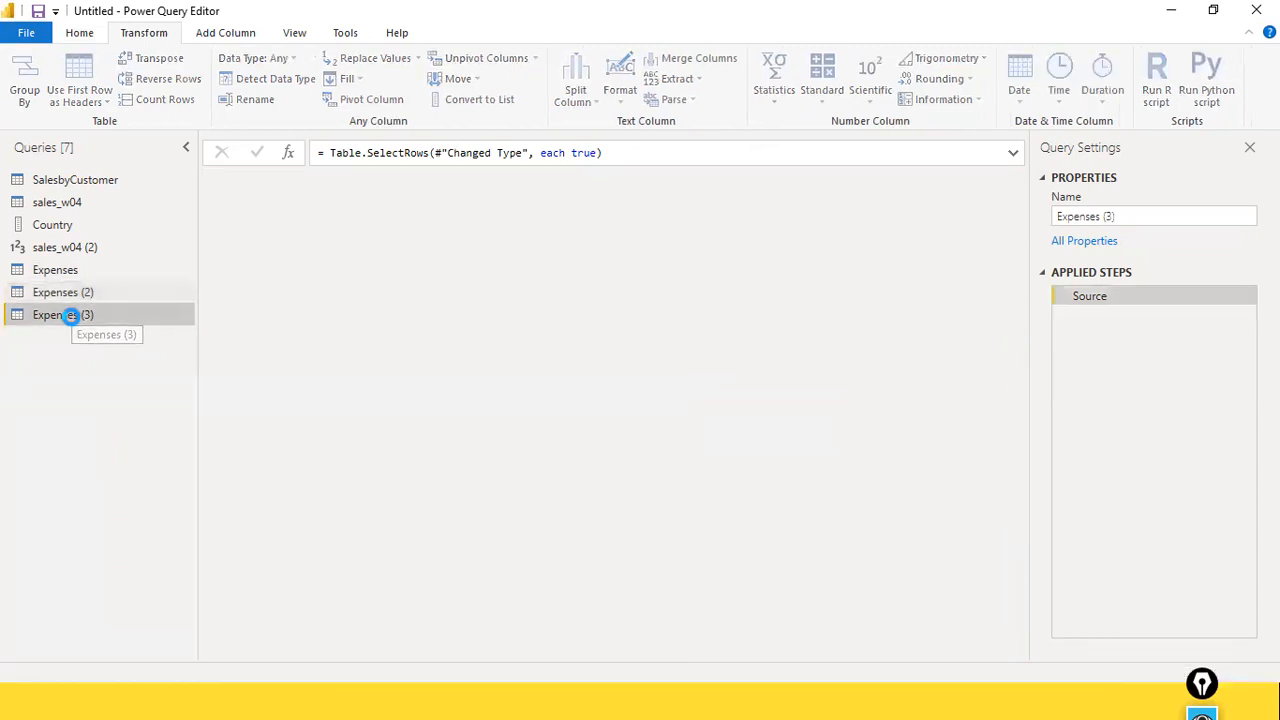
right_click(58, 274)
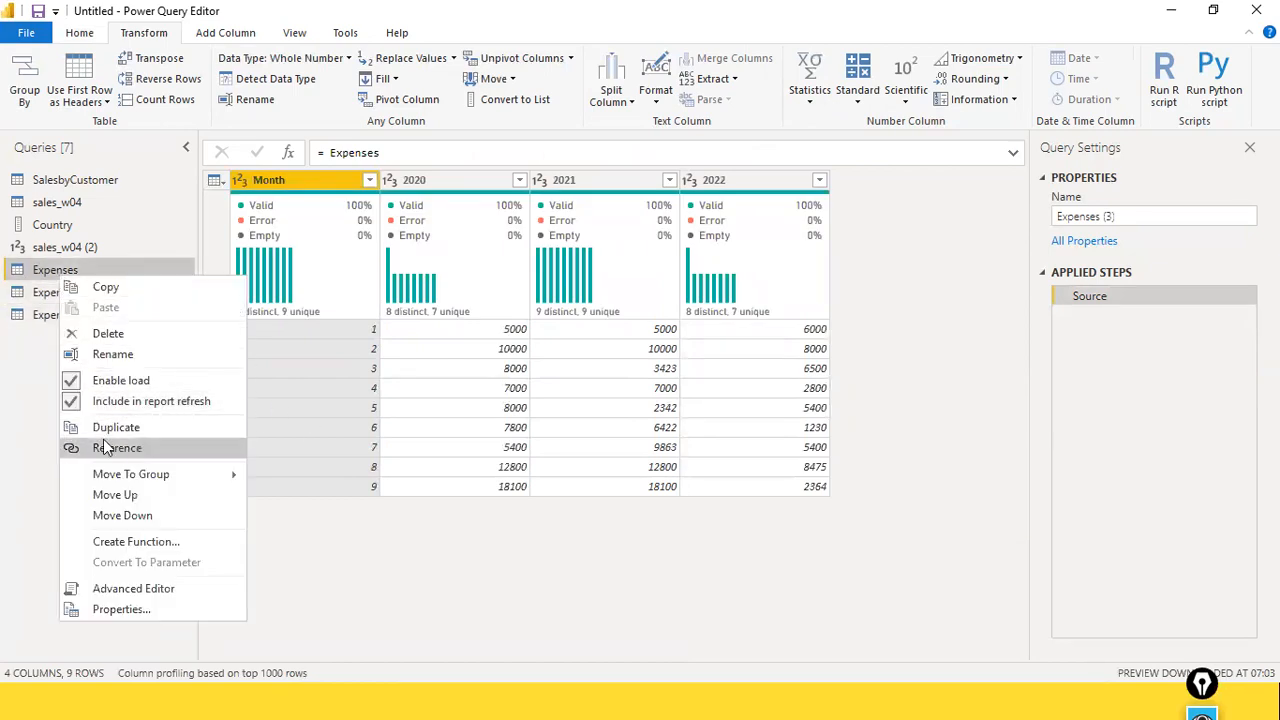
click(40, 302)
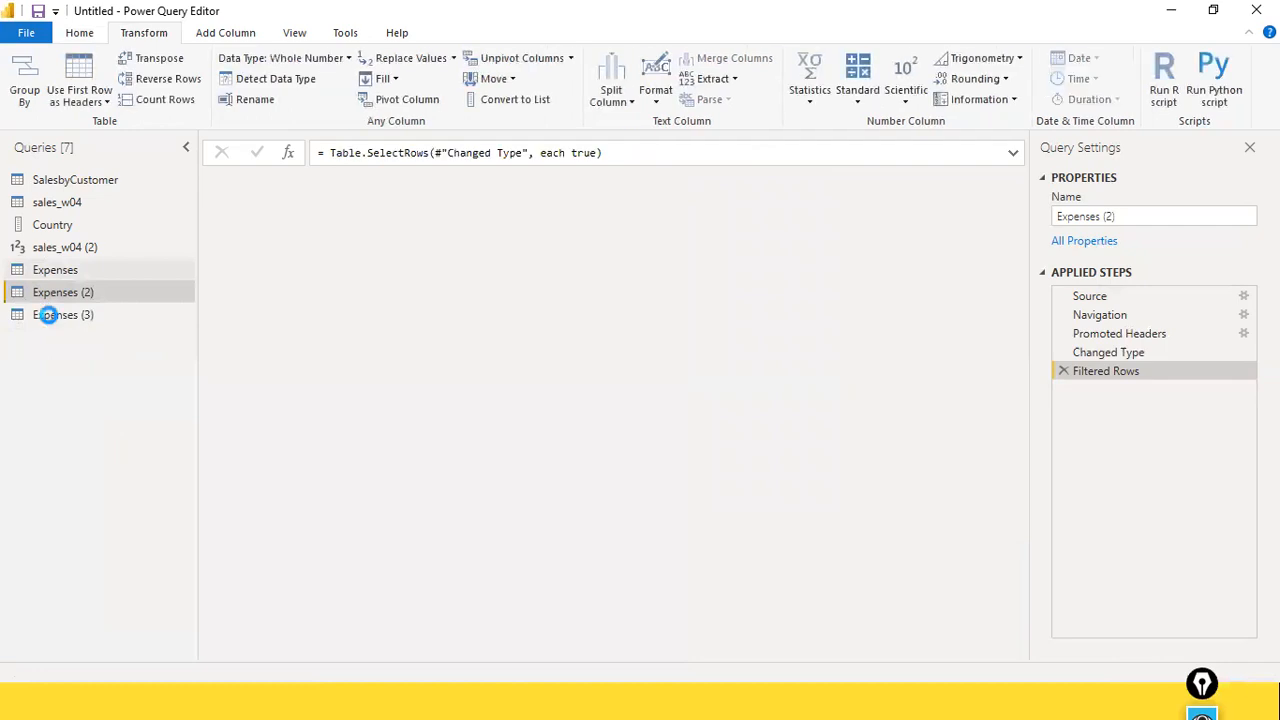
click(49, 315)
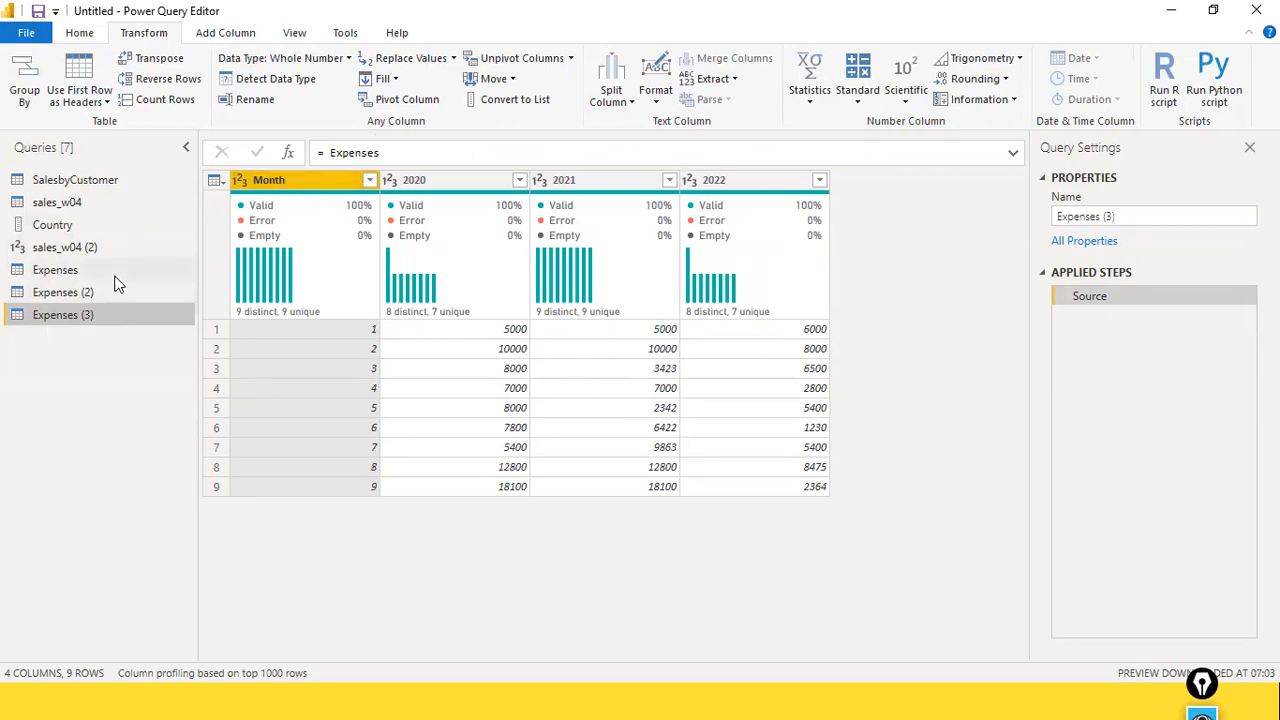
click(56, 266)
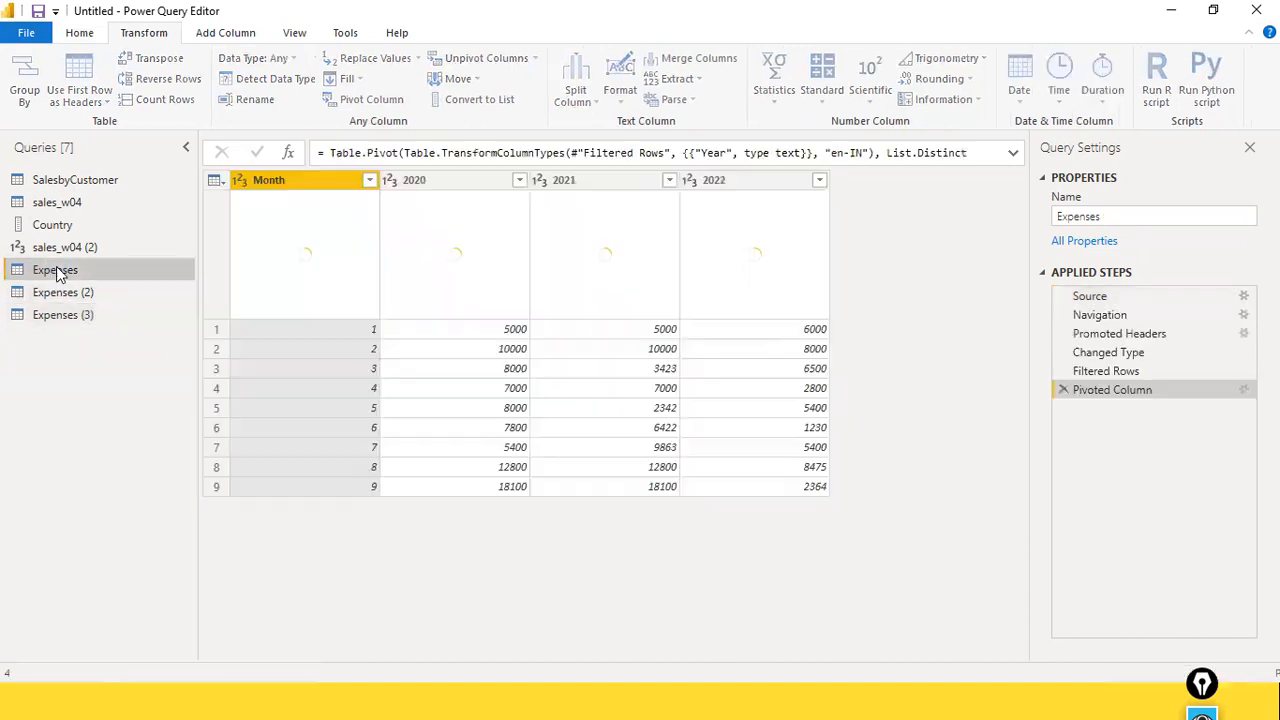
click(49, 319)
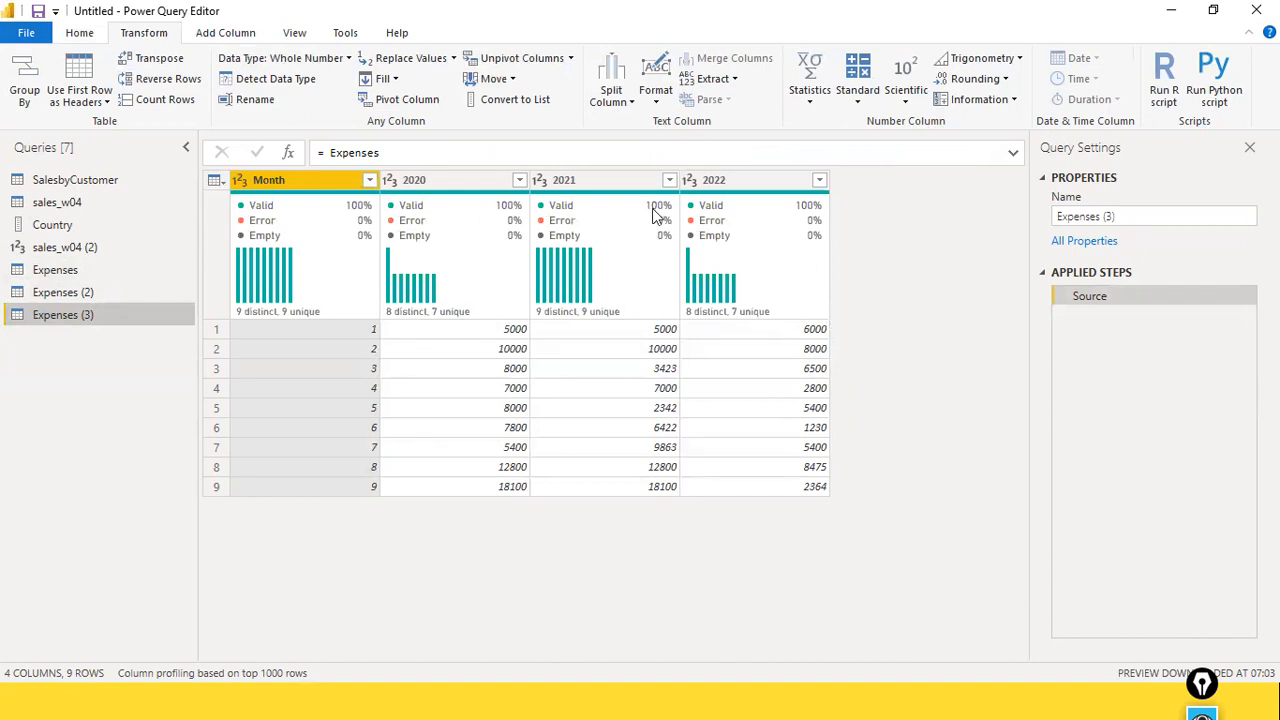
Unpivot the 2020, 2021 and 2022 columns of the Expenses (3) query
mouse_move(653, 208)
click(504, 182)
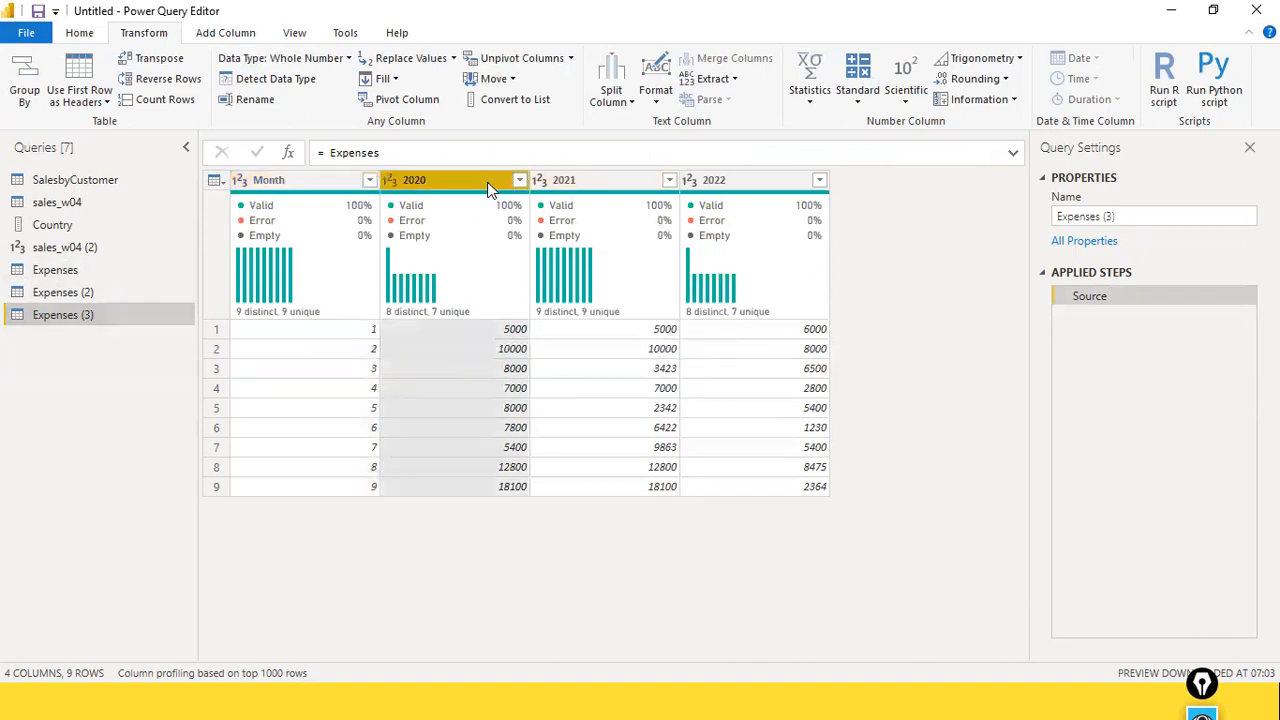
ctrl+click(598, 180)
ctrl+click(727, 180)
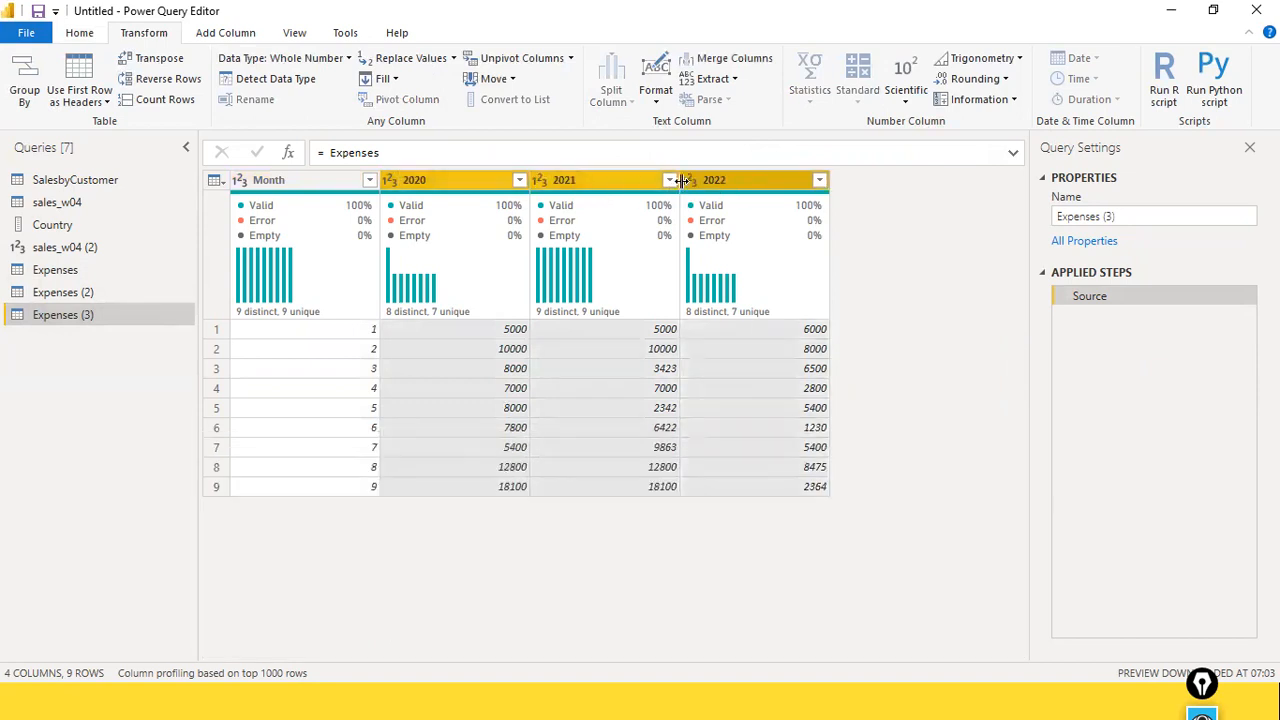
click(508, 60)
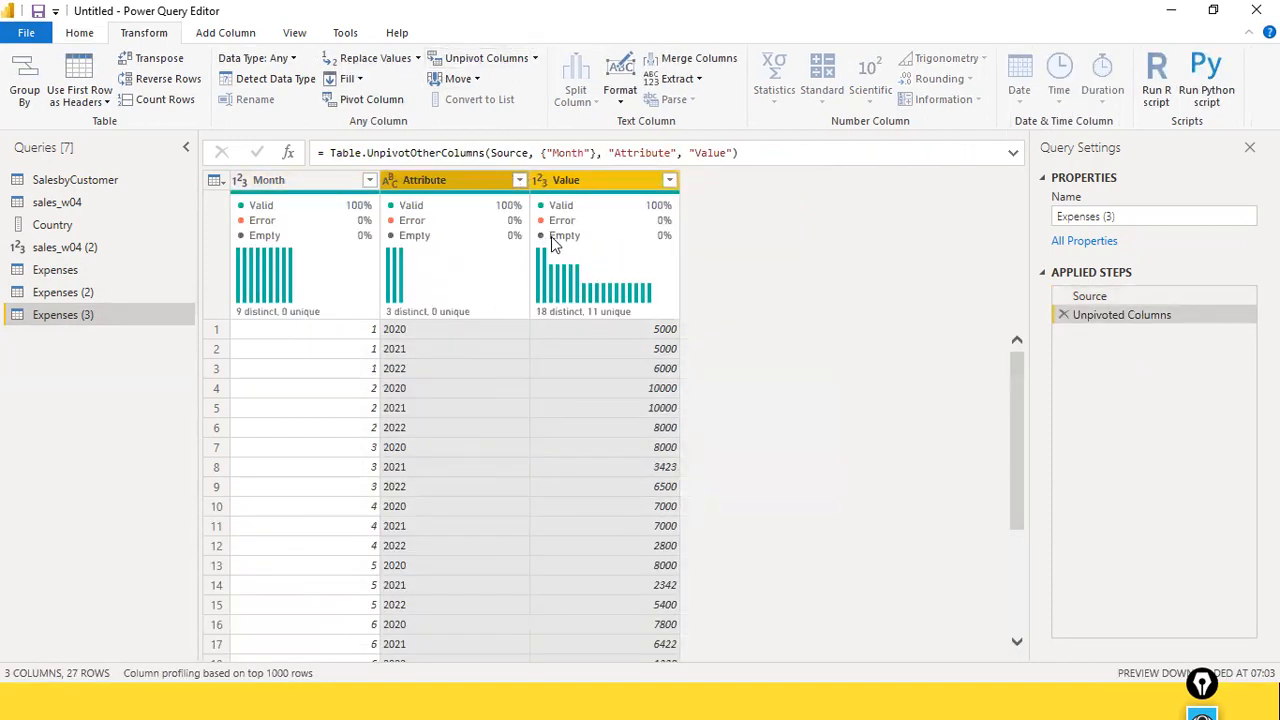
Rename the Attribute column of Expenses (3) to Year
mouse_move(551, 236)
double_click(491, 180)
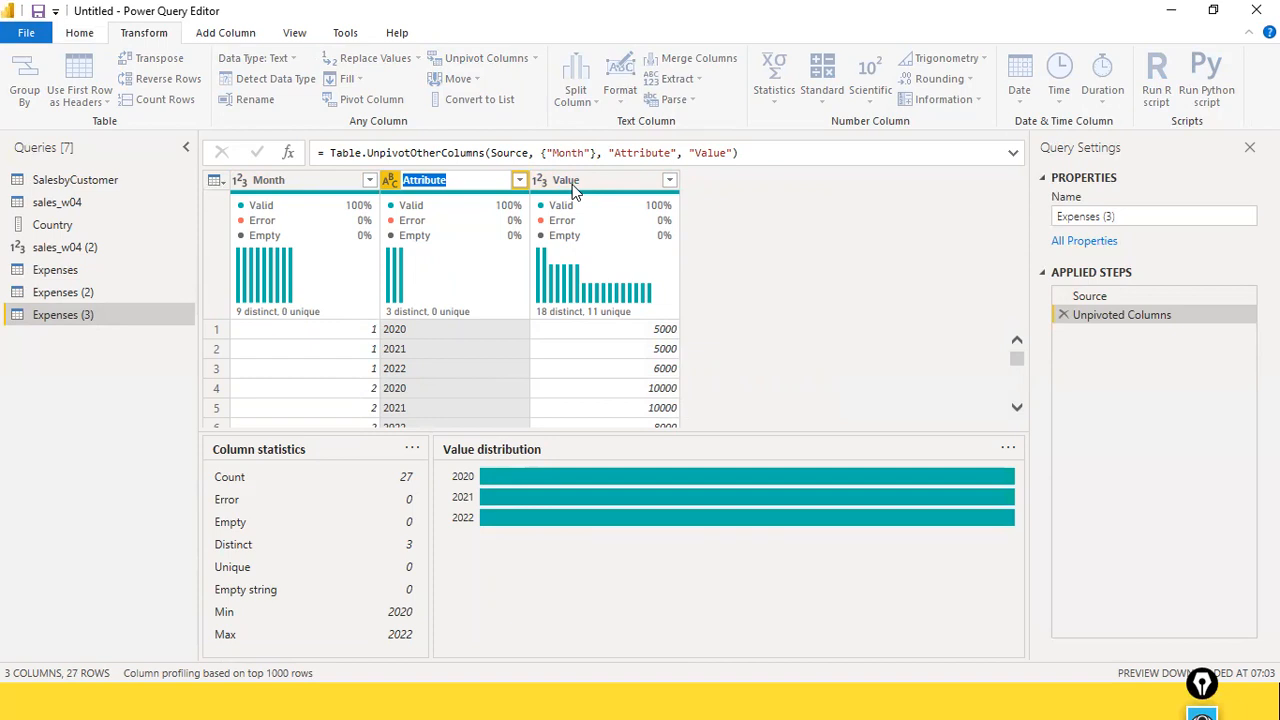
text(yWe)
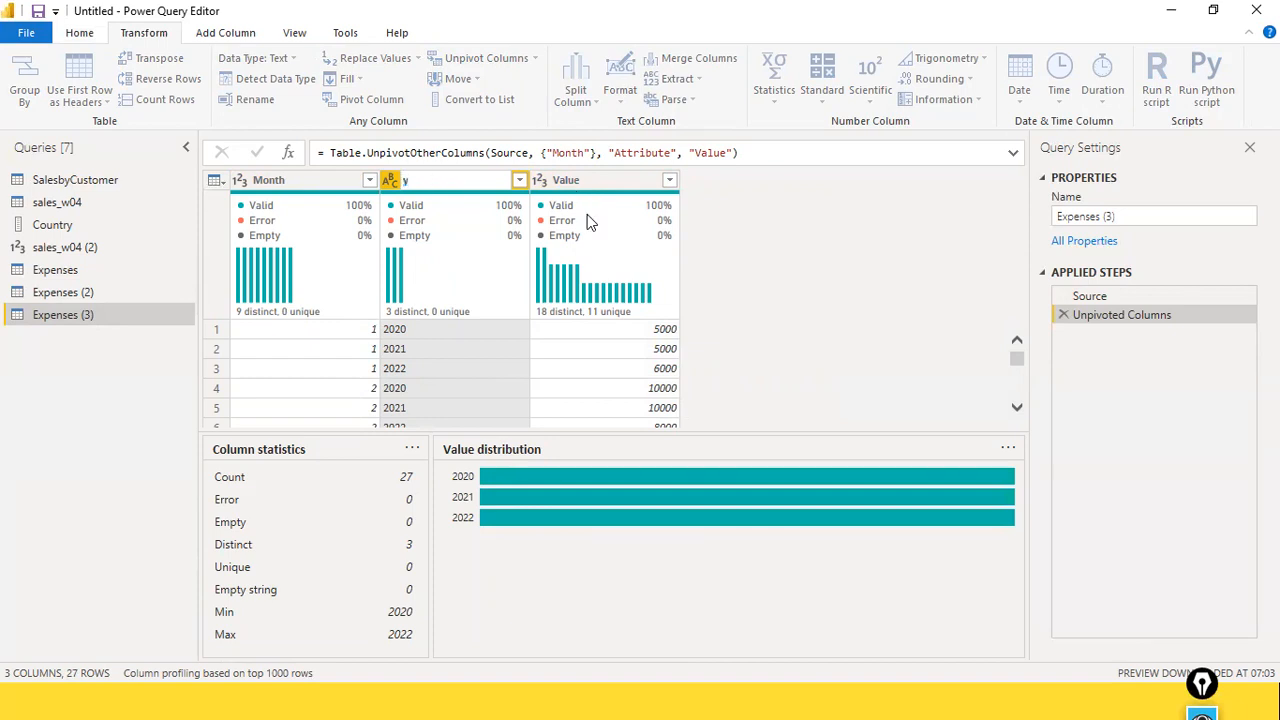
key(BackSpace)
key(BackSpace)
key(BackSpace)
text(Year)
key(Return)
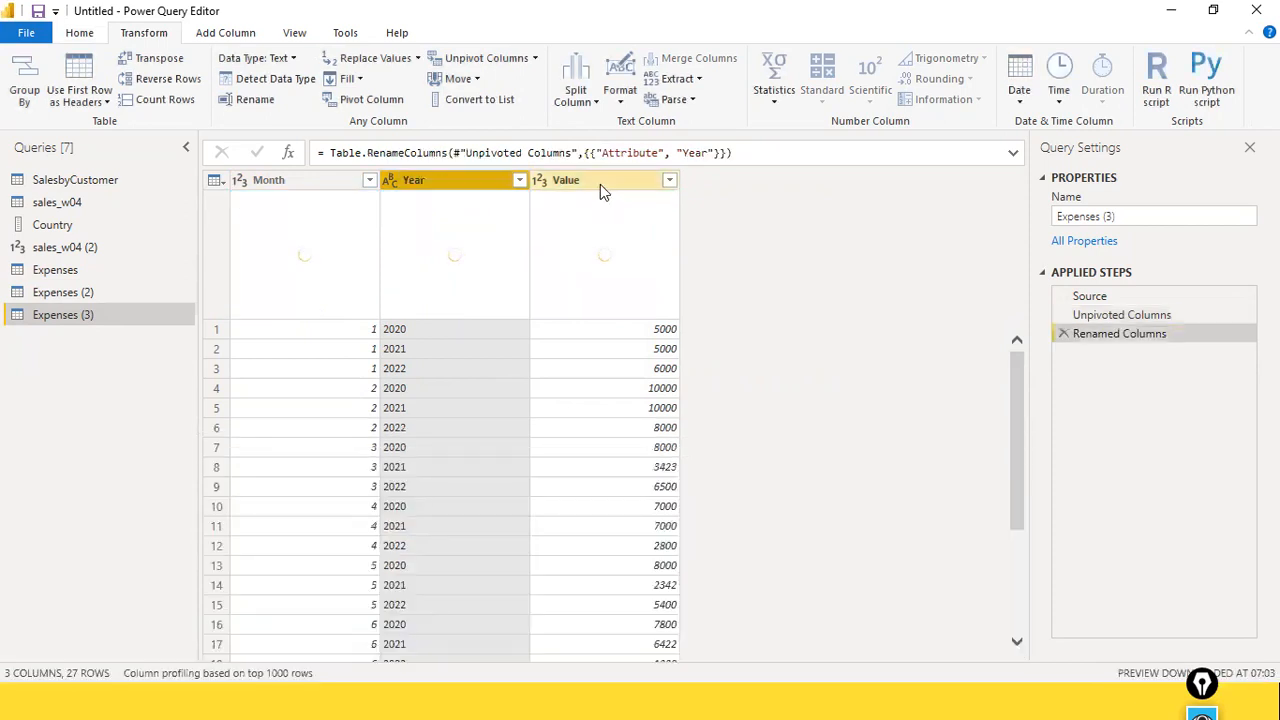
Rename the Value column of Expenses (3) to Expenses
click(600, 184)
double_click(600, 184)
text(Expens)
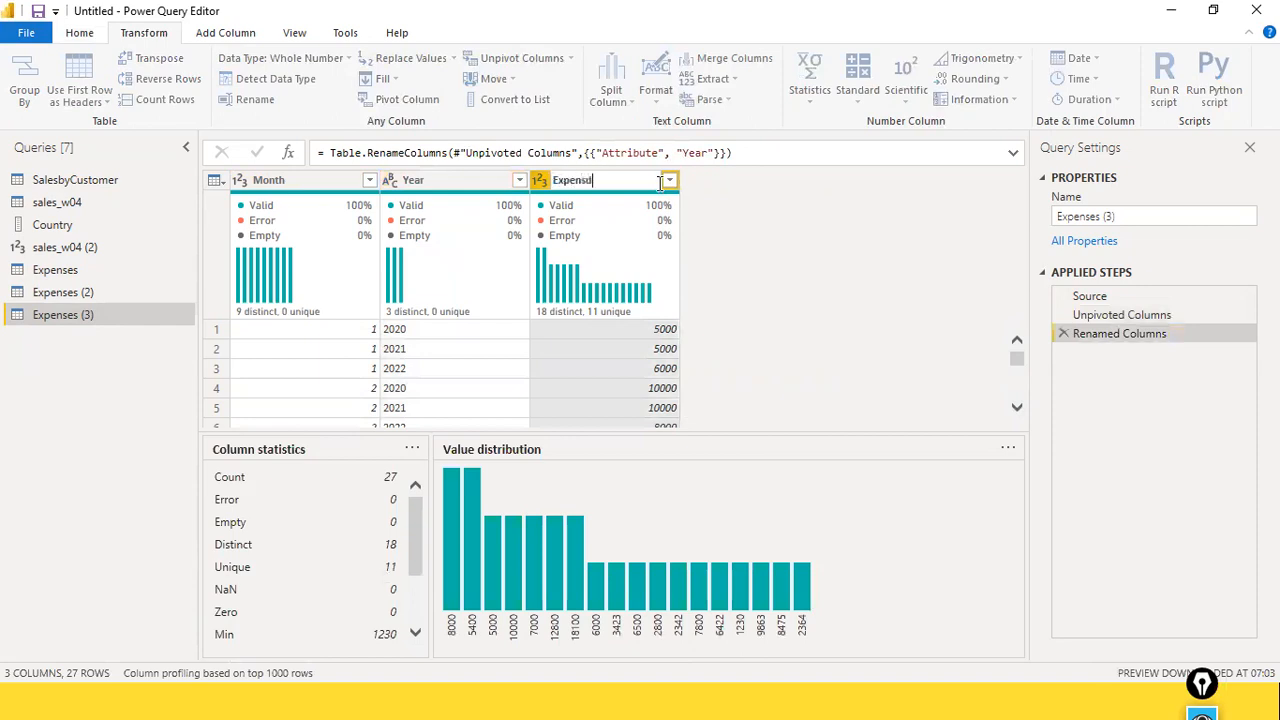
text(es)
key(Return)
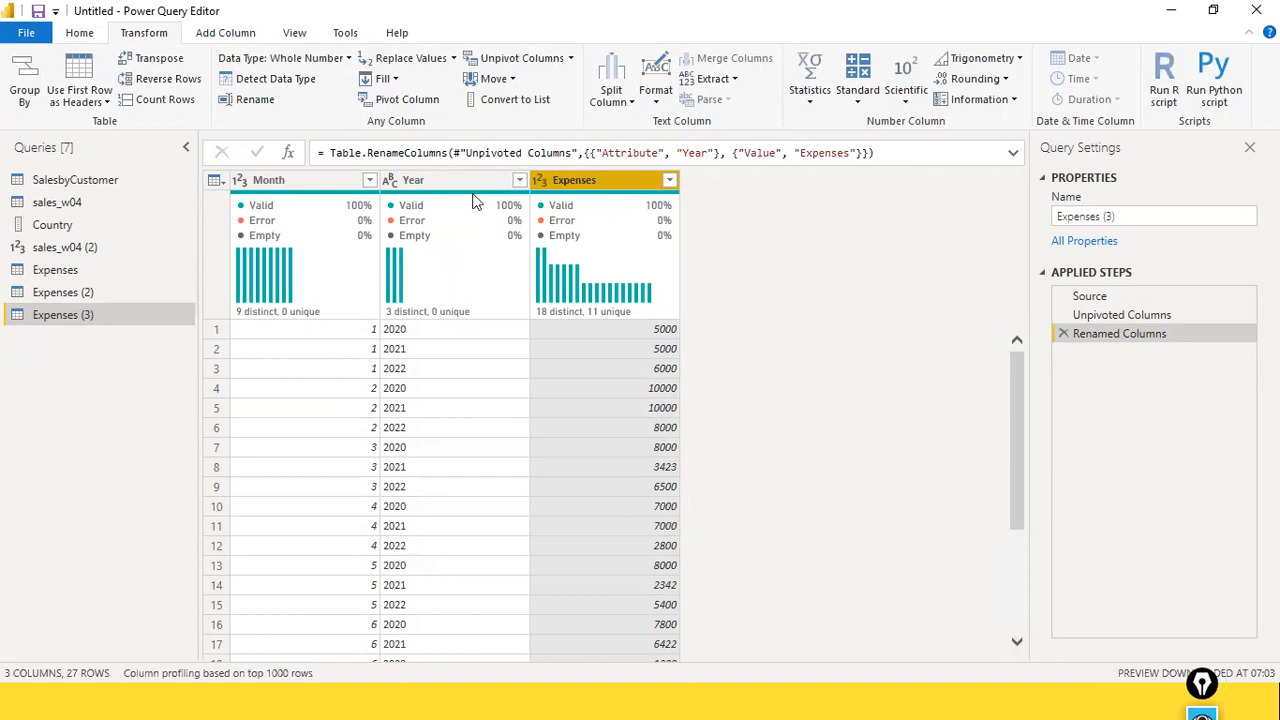
Compare the original Expenses query's Source and Filtered Rows steps with the data of Expenses (3) and Expenses (2)
click(55, 270)
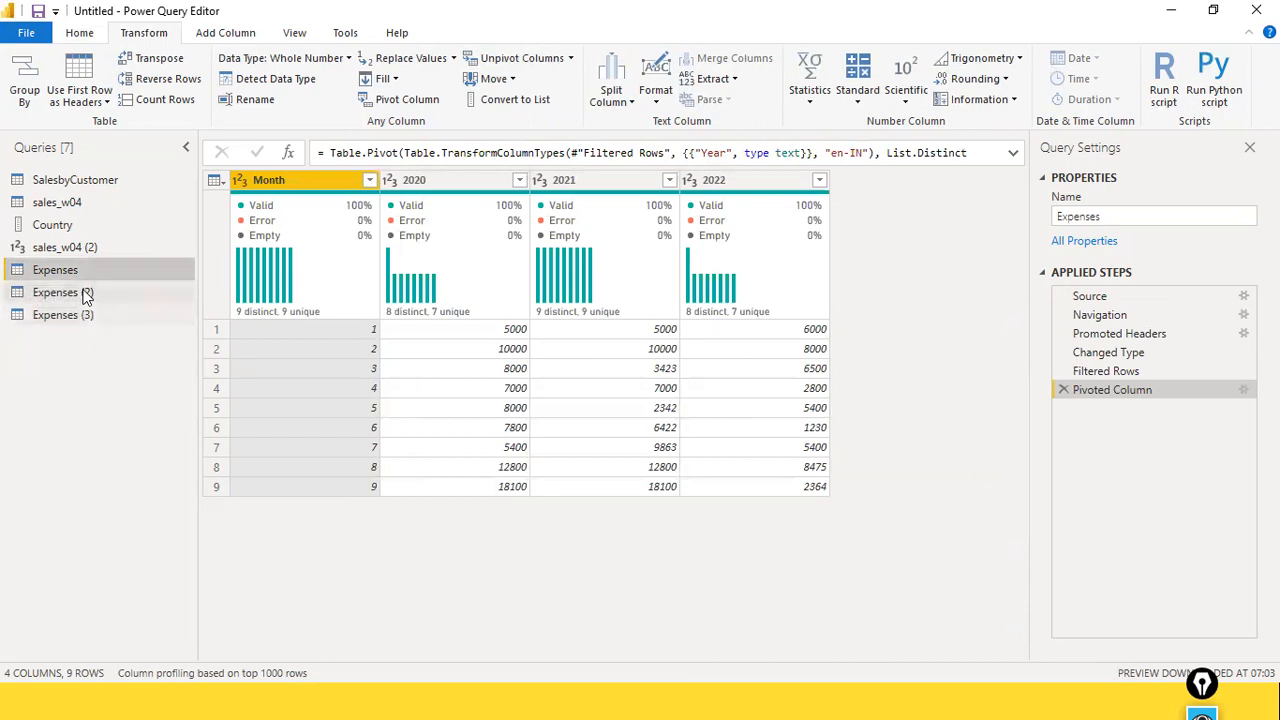
click(1088, 299)
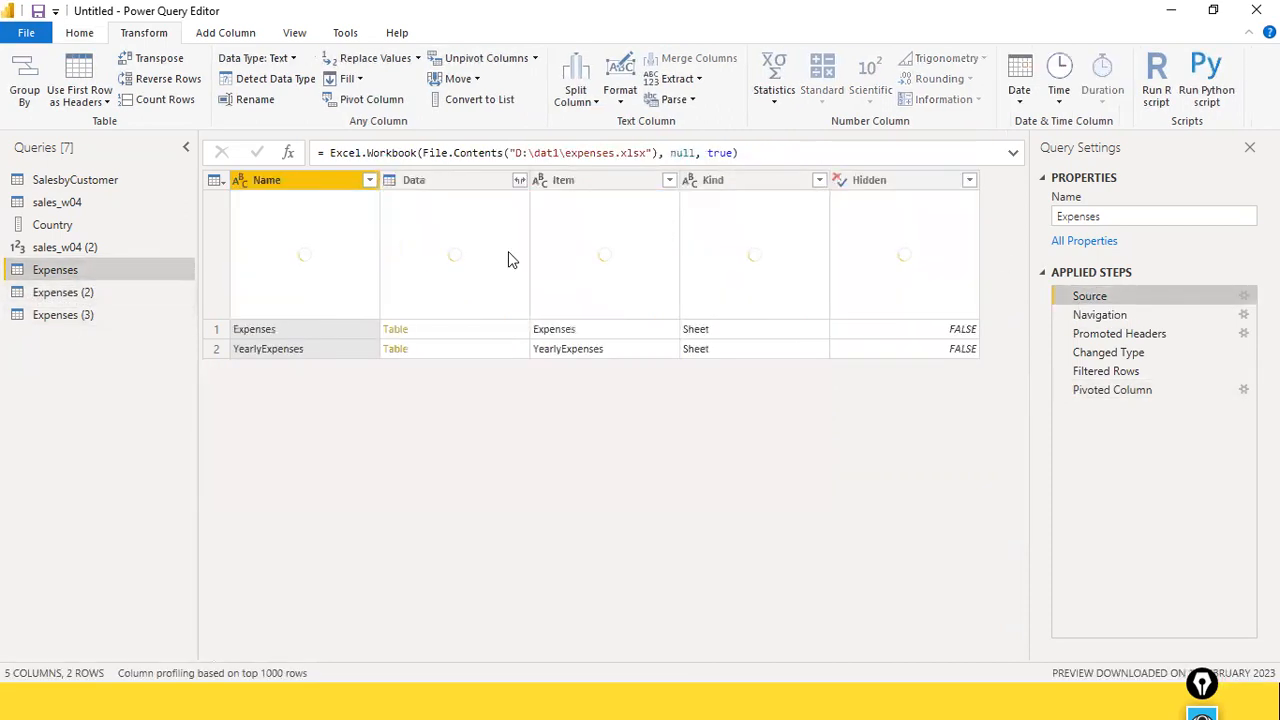
click(1130, 370)
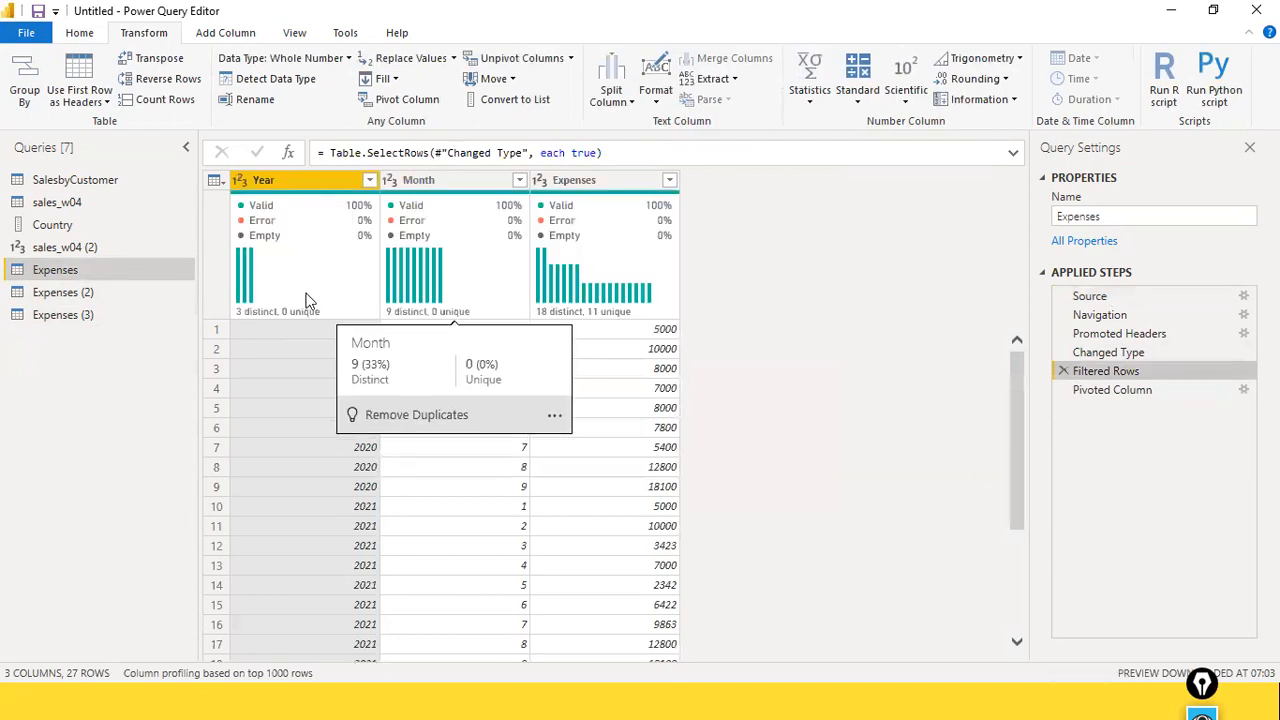
click(51, 315)
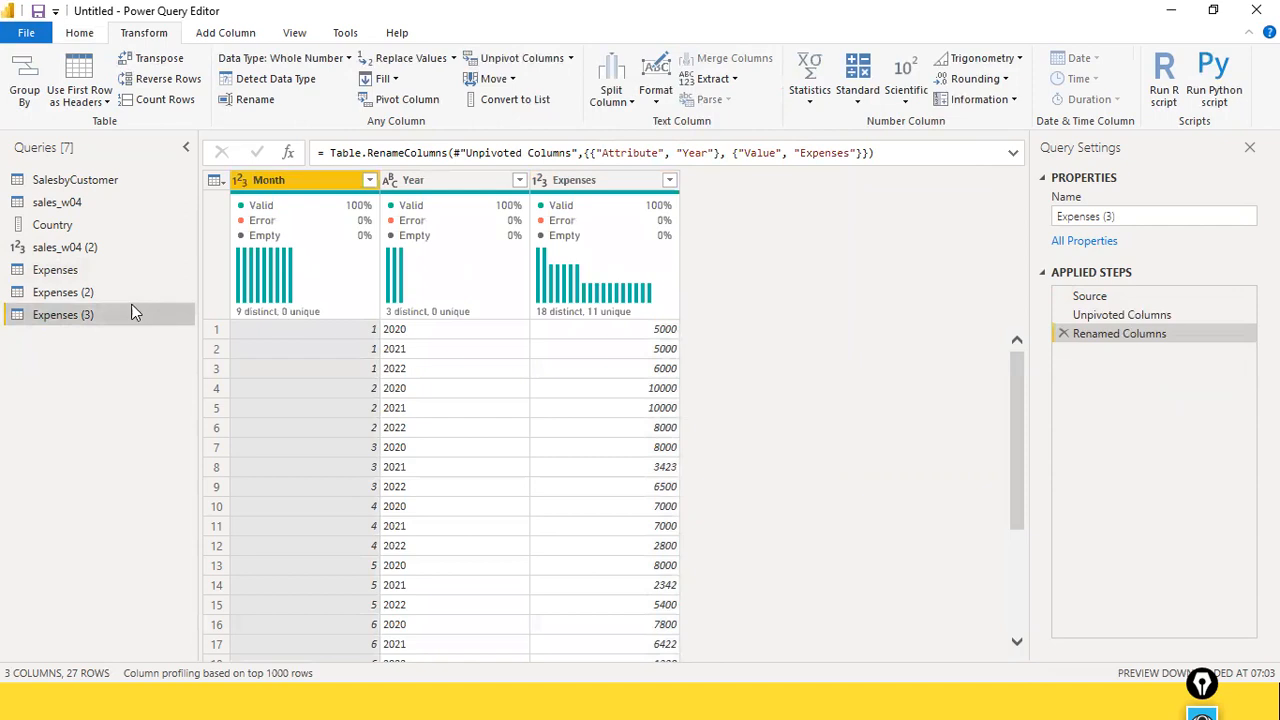
click(80, 292)
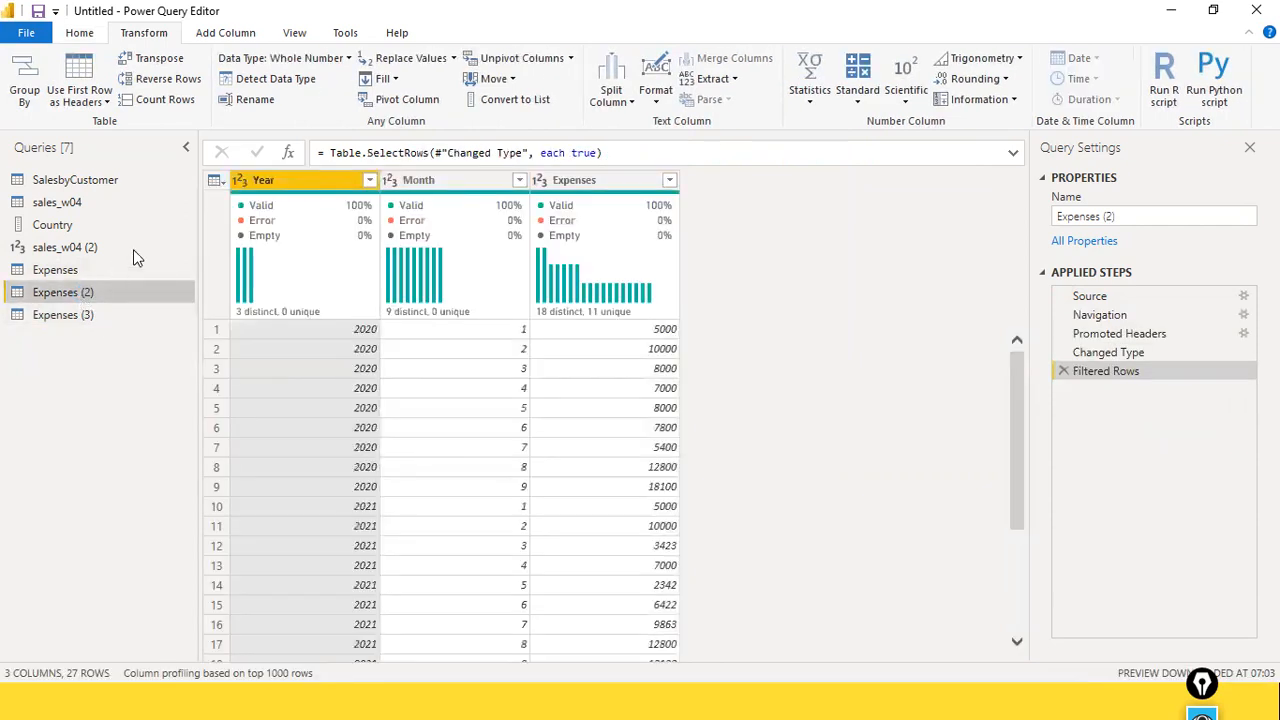
click(62, 316)
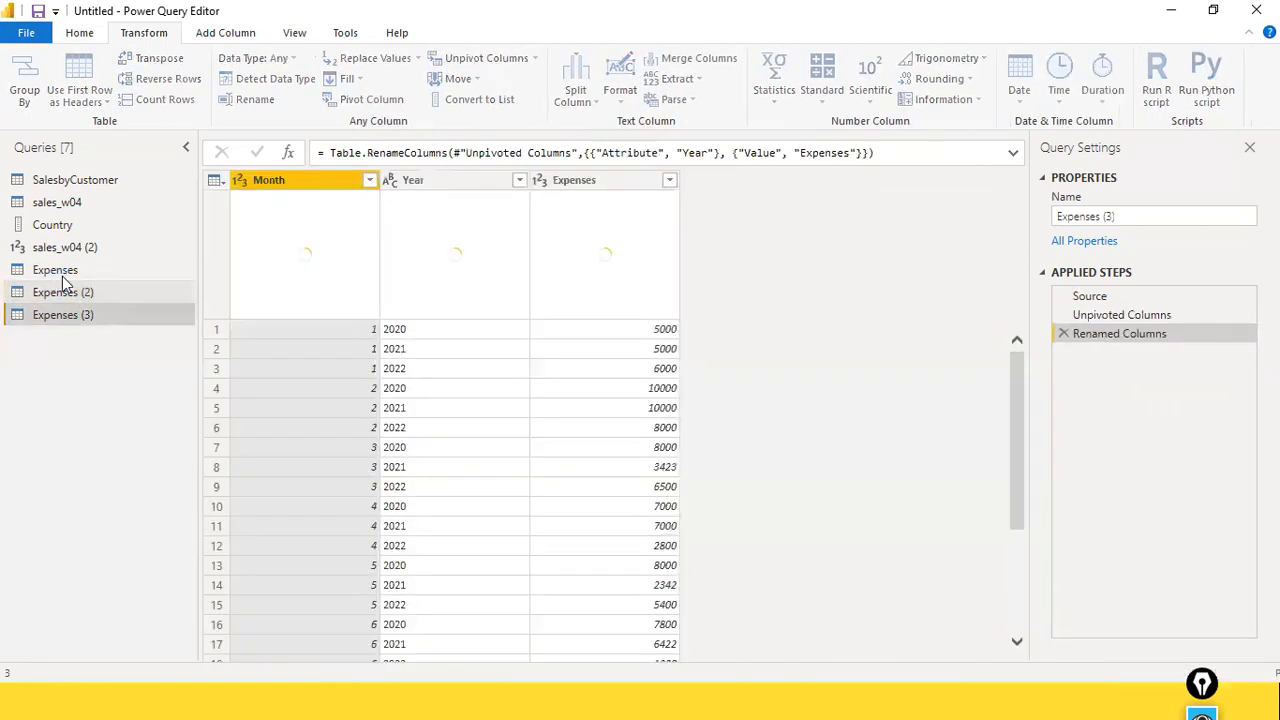
click(60, 272)
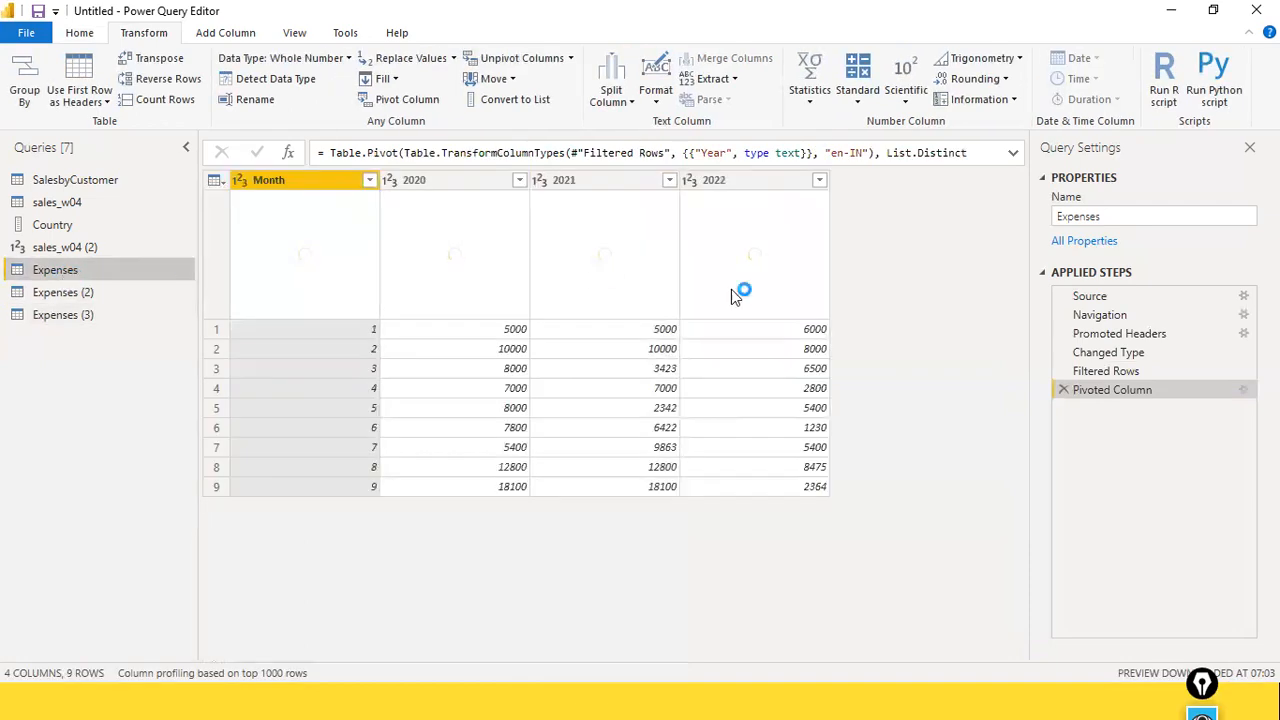
Rename the pivoted Expenses query to Pivoting of Expenses
right_click(64, 268)
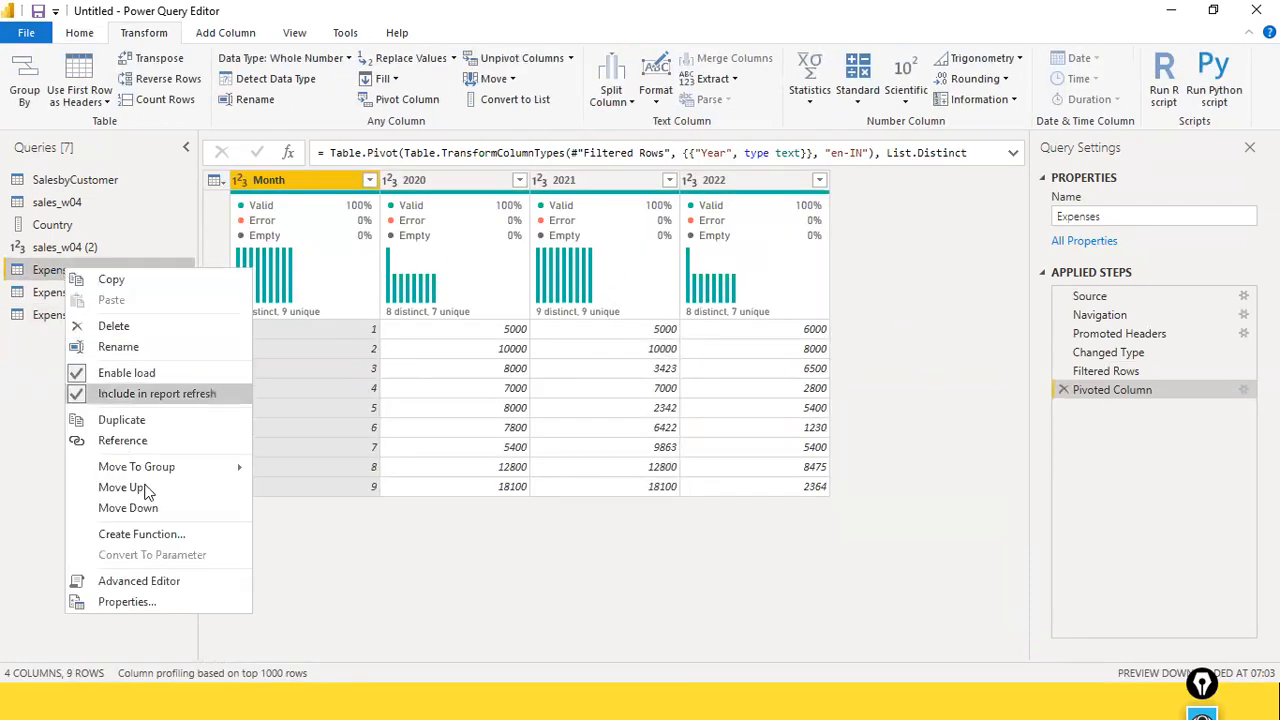
click(152, 349)
key(Home)
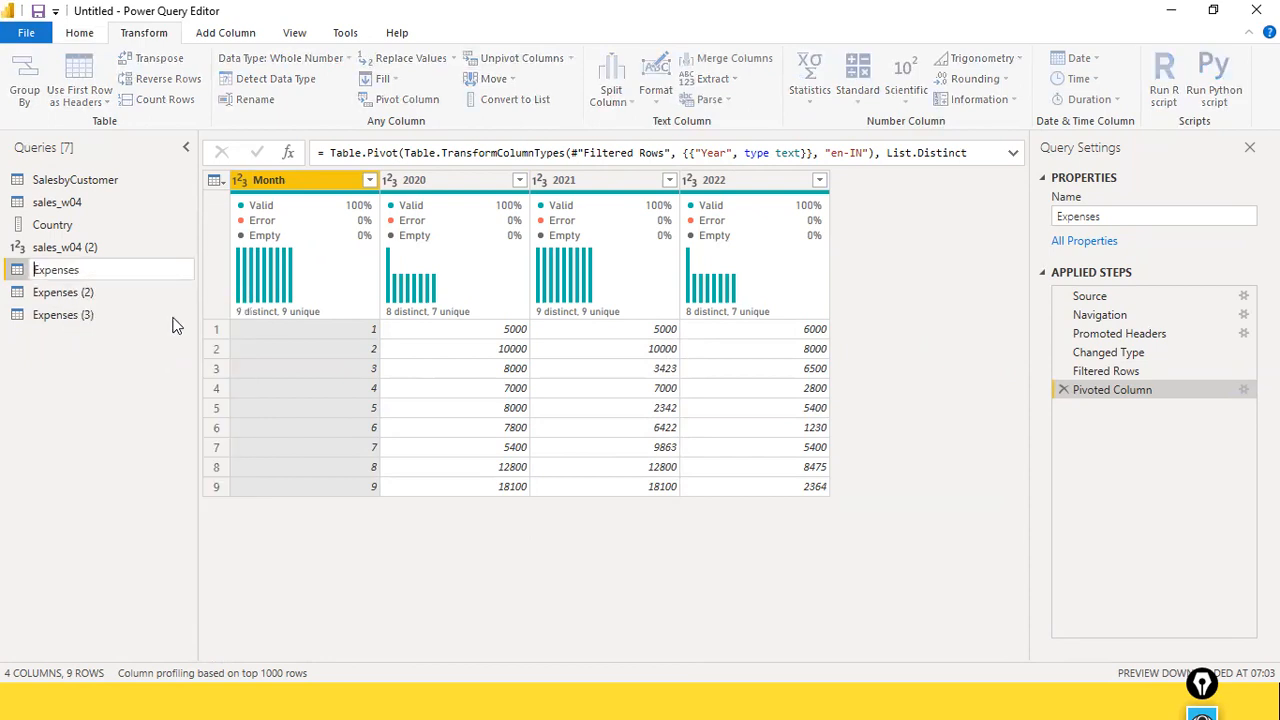
text(Pivoting of)
key(Return)
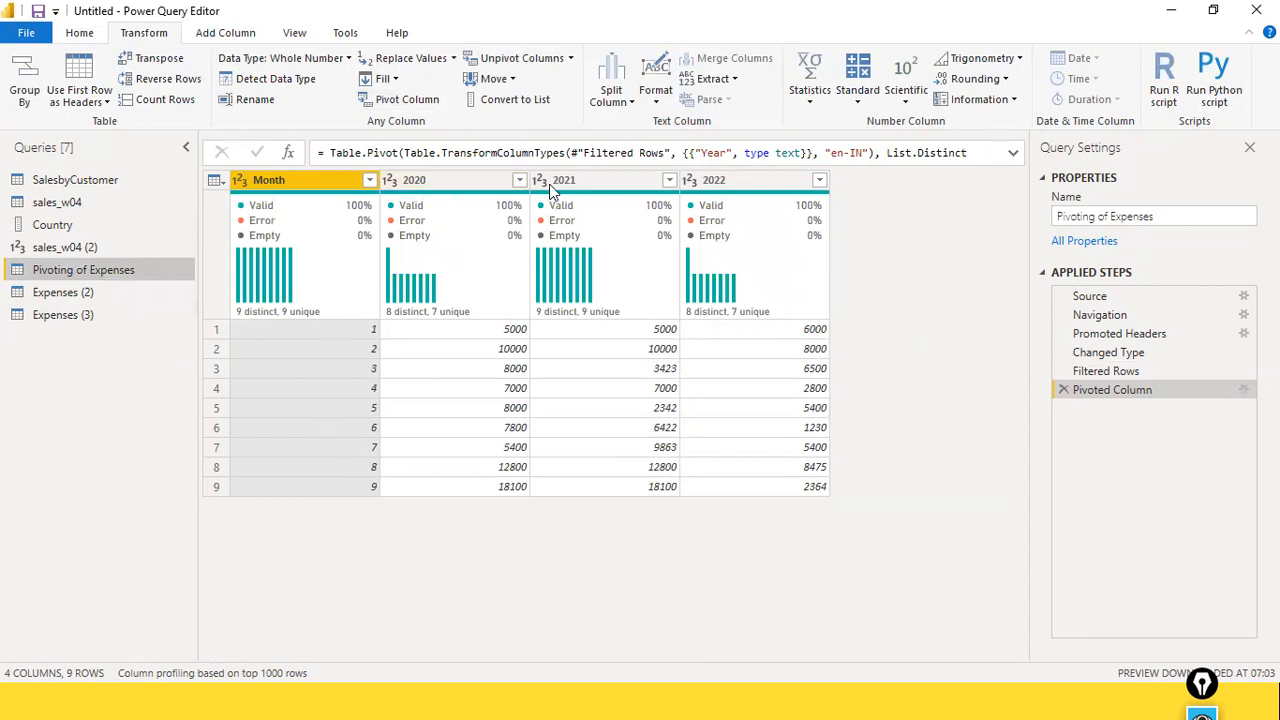
Try sorting Pivoting of Expenses in descending order by 2020 and by 2022, and delete the Sorted Rows step
click(519, 181)
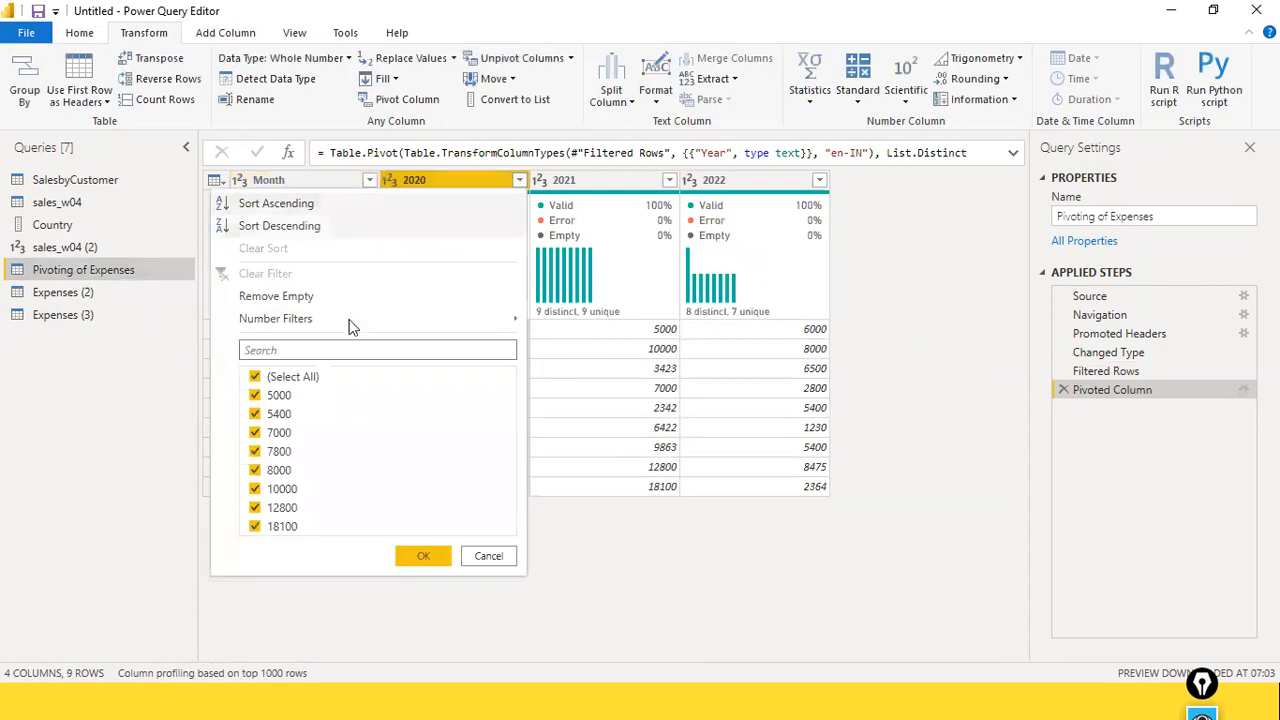
click(320, 225)
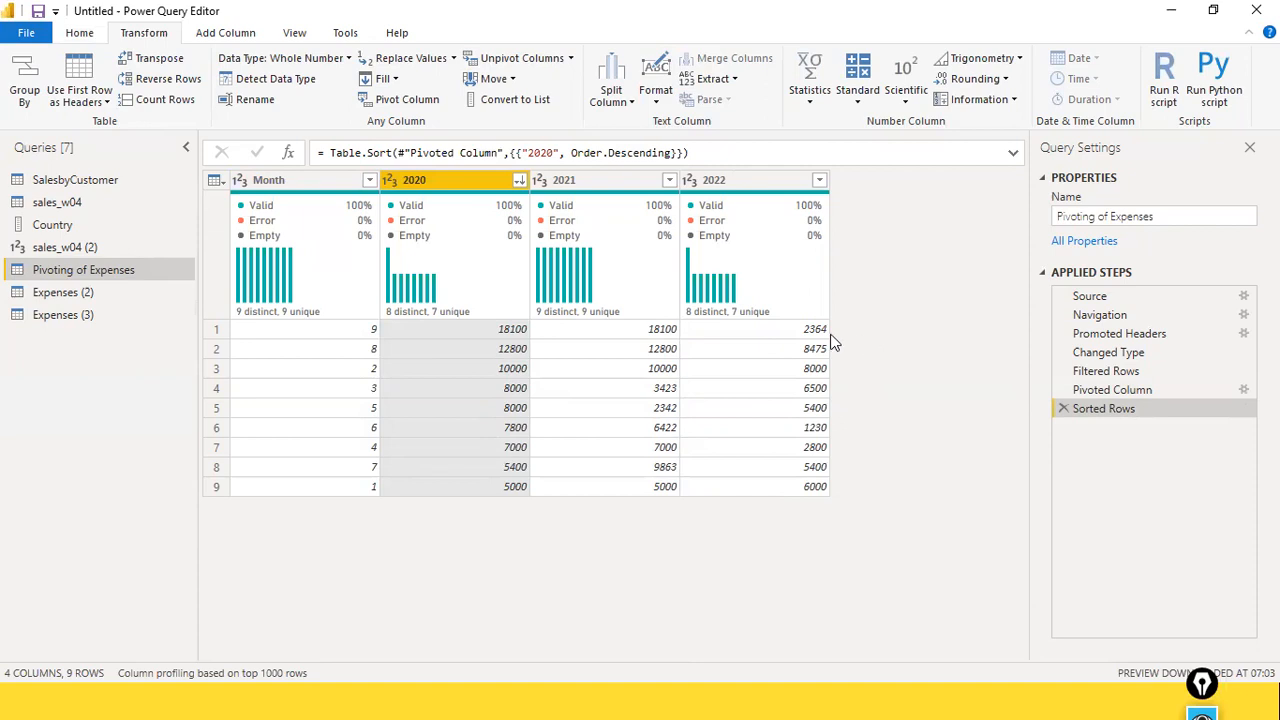
click(820, 180)
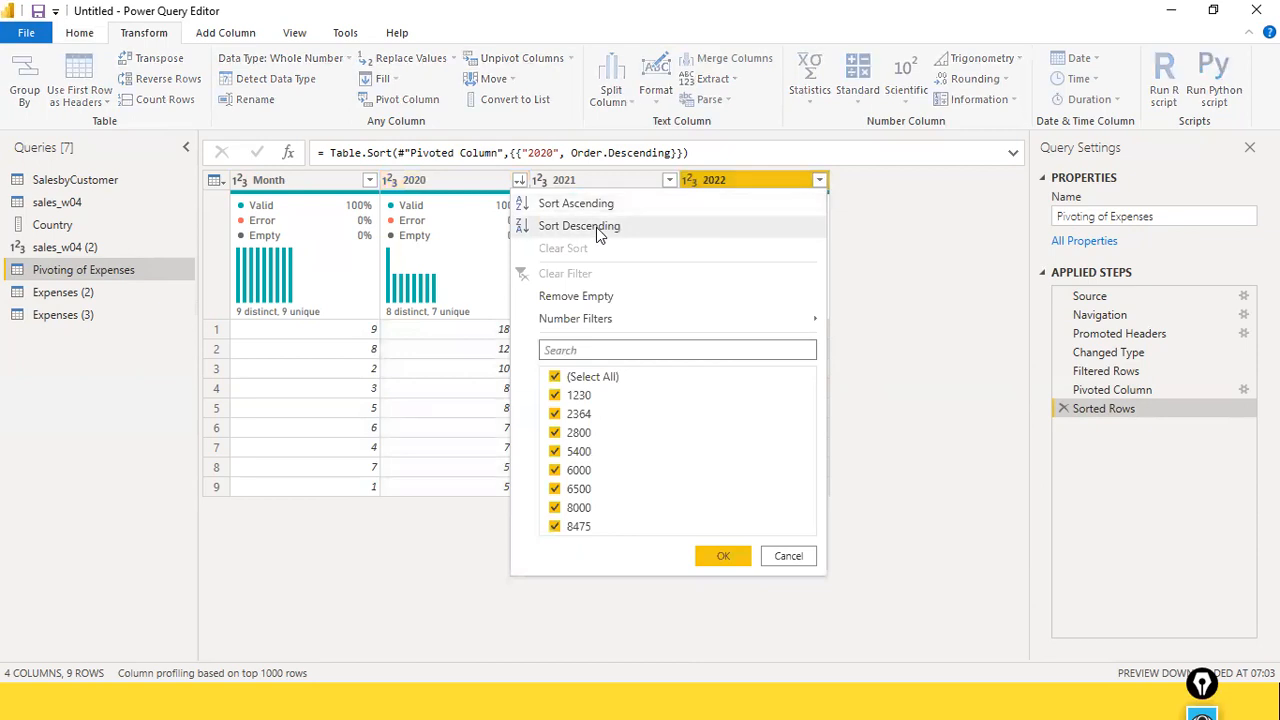
click(598, 229)
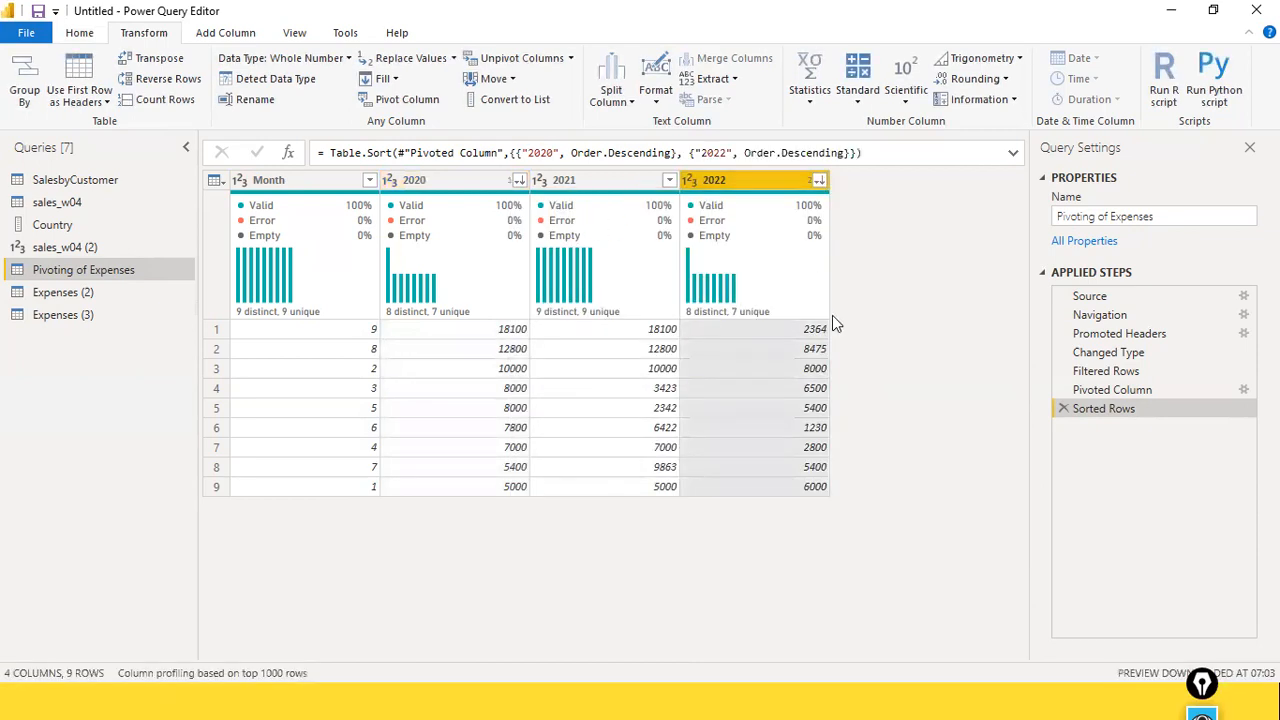
click(818, 190)
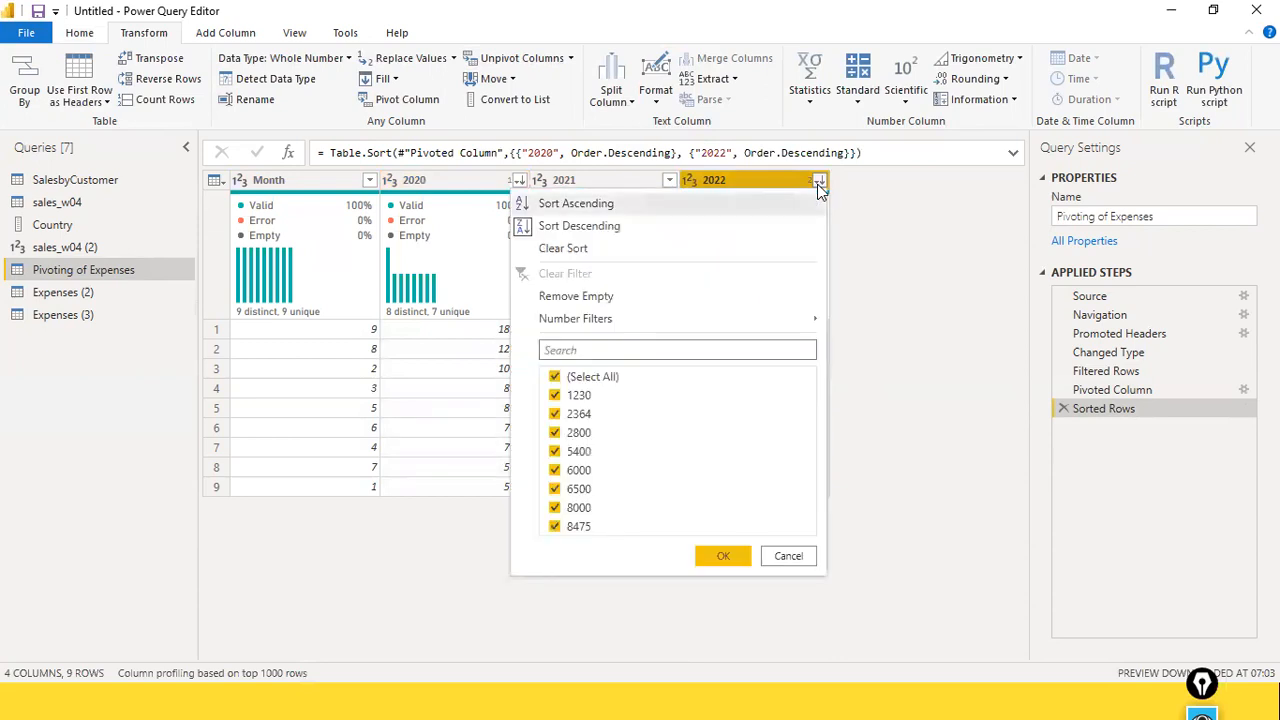
click(660, 224)
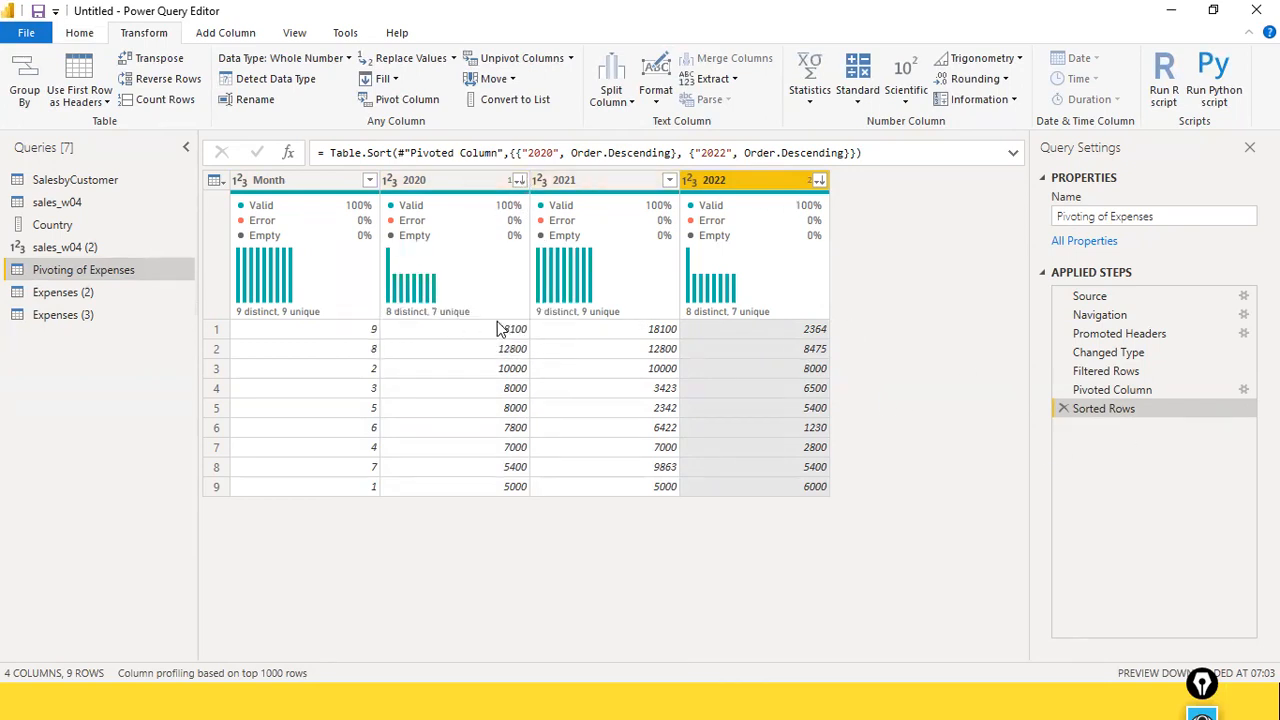
click(1059, 409)
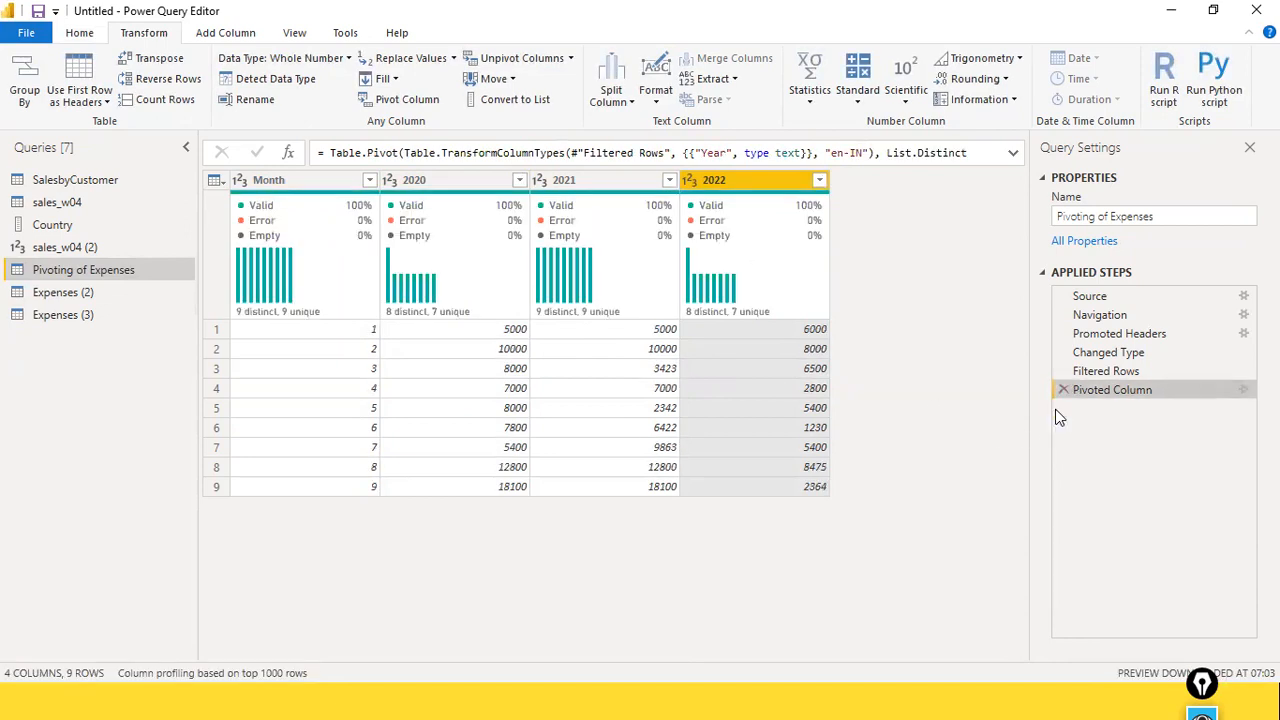
ctrl+click(458, 188)
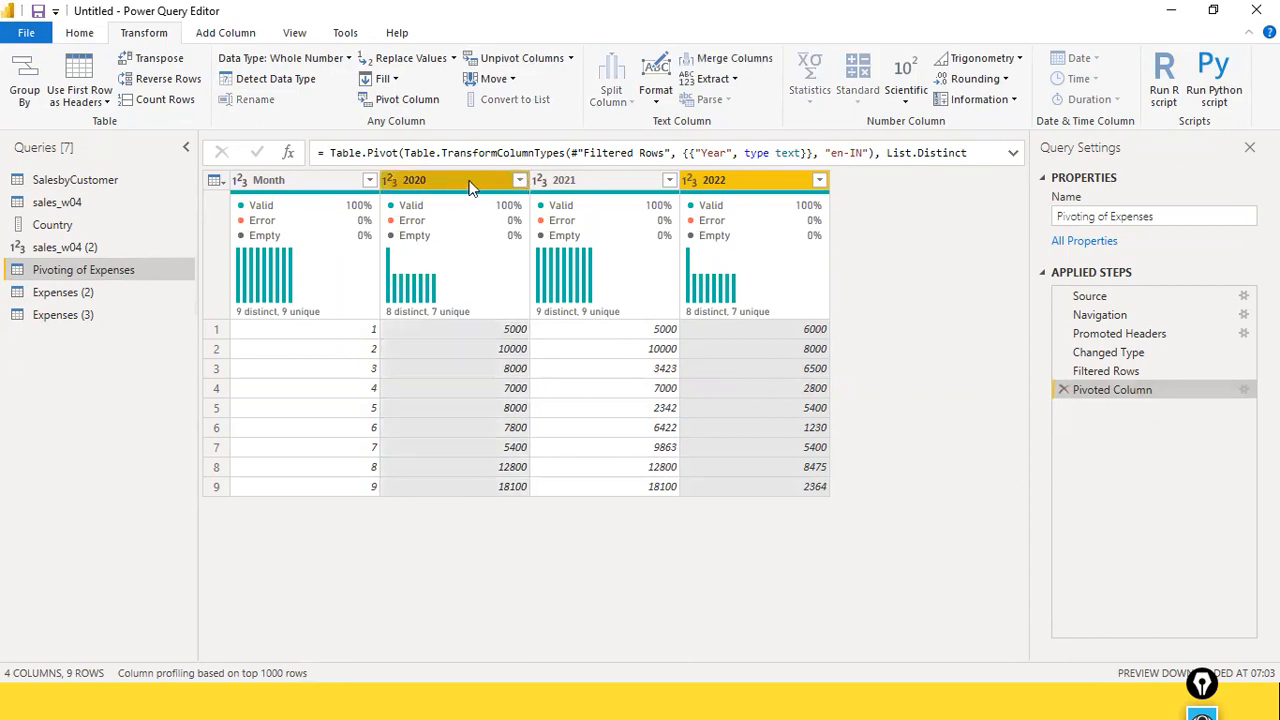
right_click(470, 188)
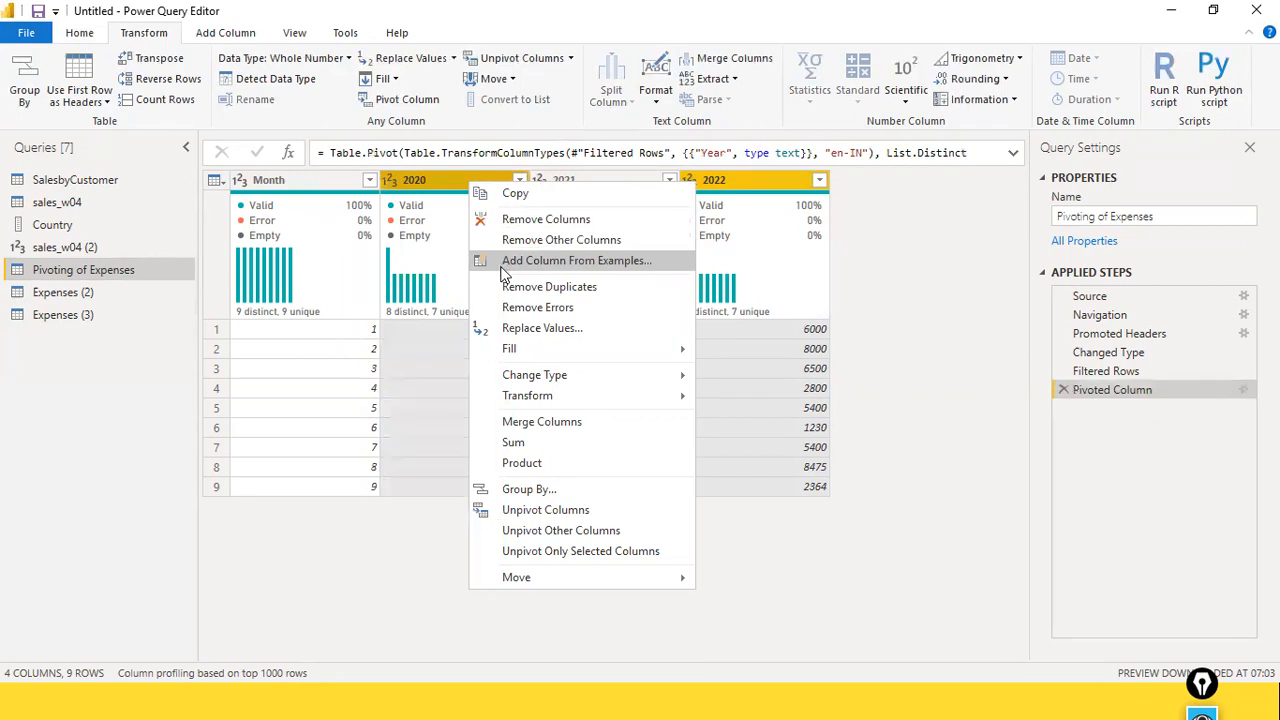
key(Escape)
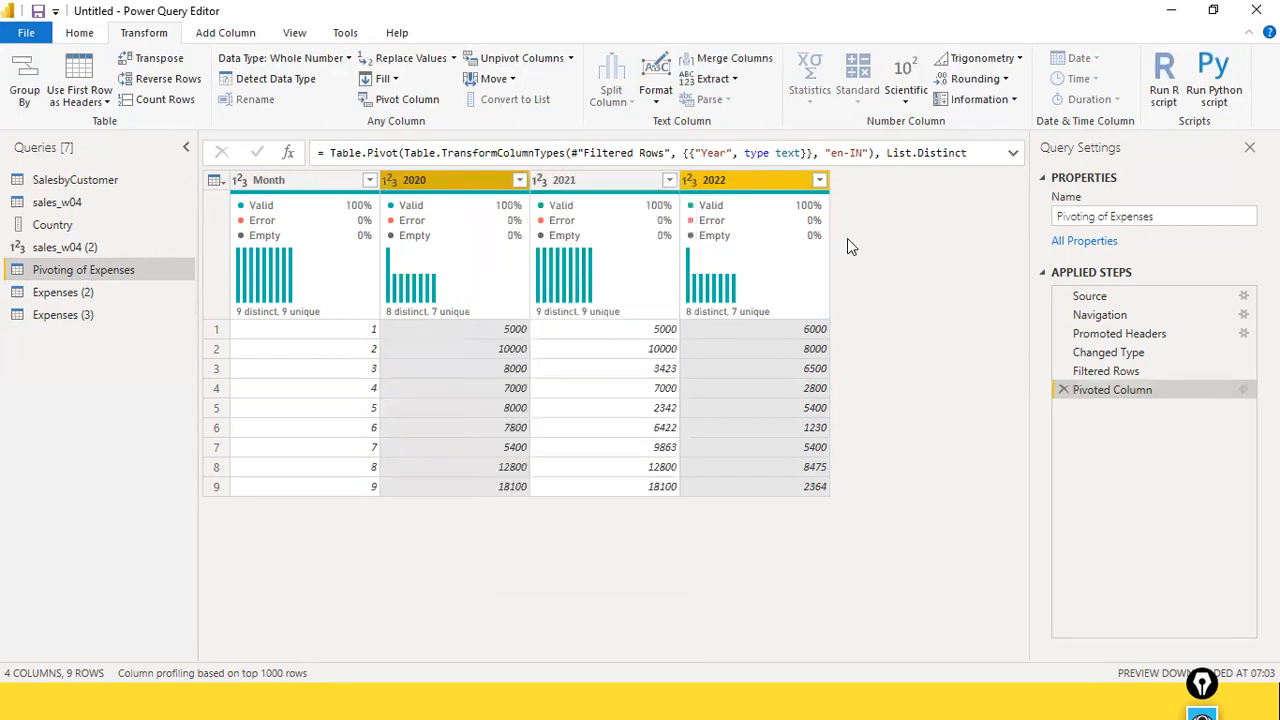
right_click(482, 180)
key(Escape)
Sort the rows of Pivoting of Expenses by the 2020 column in descending order
click(519, 180)
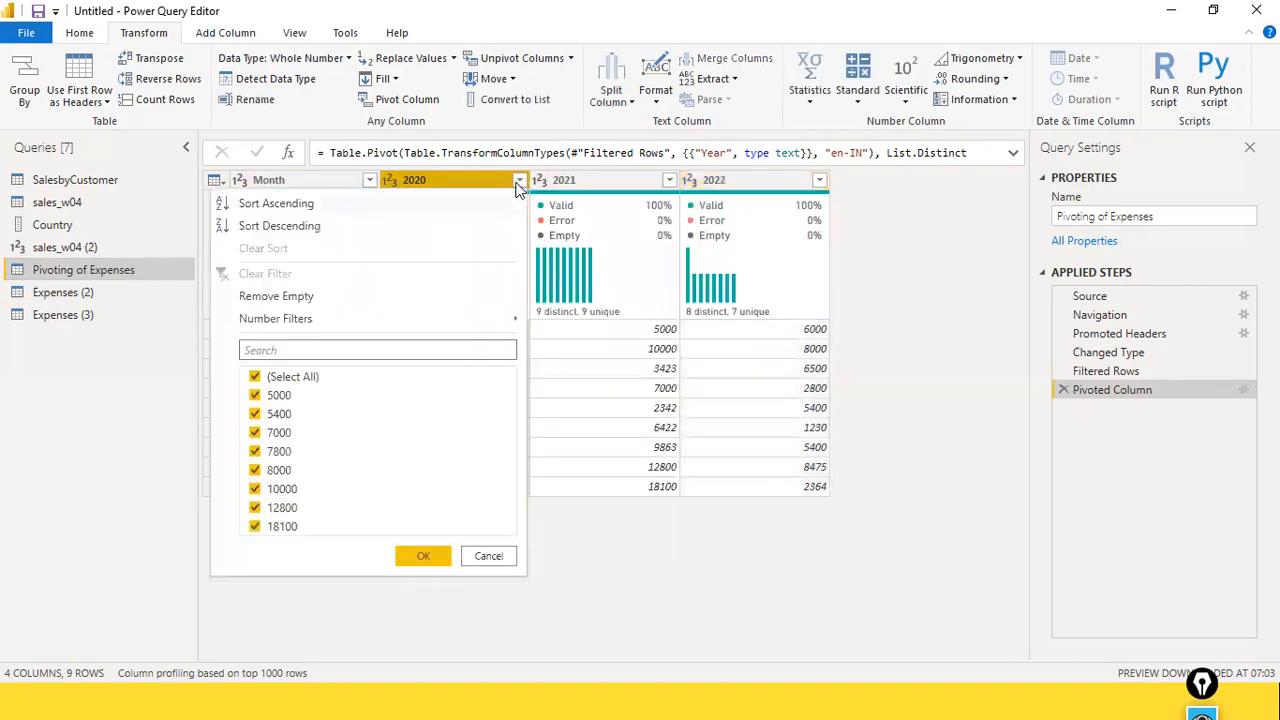
click(293, 230)
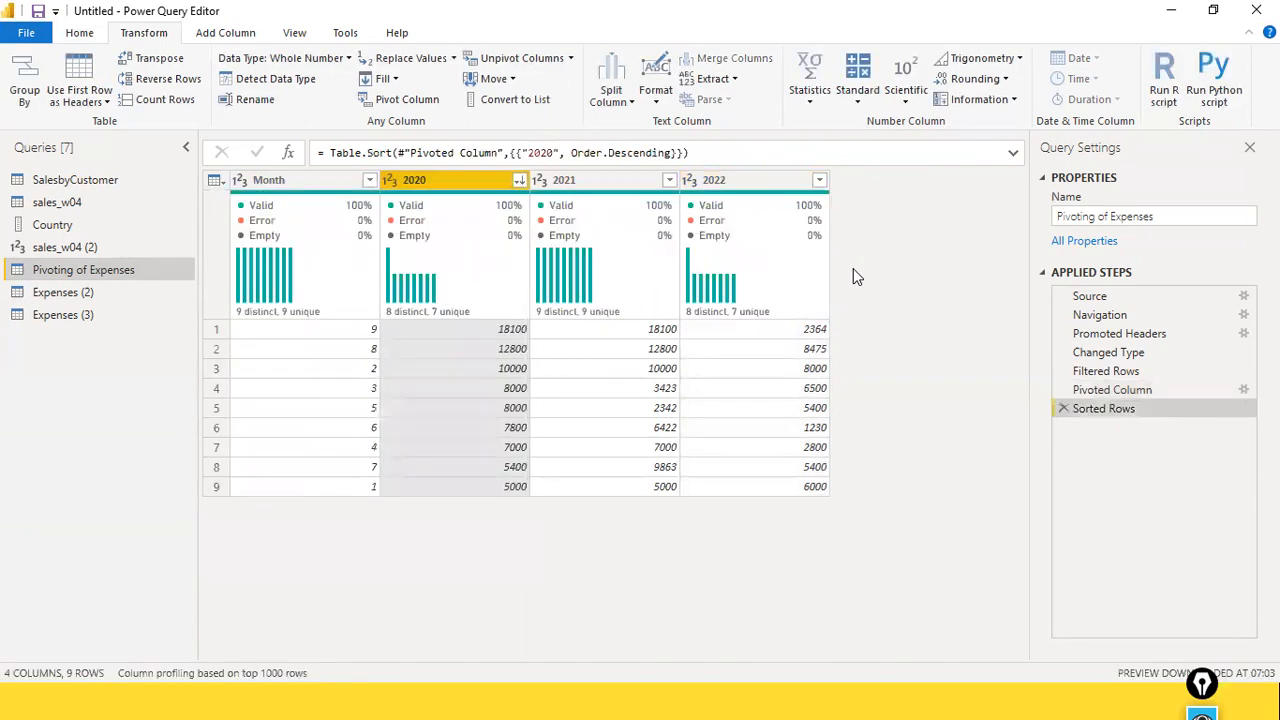
Examine the 2020 column's profile and sort options, and shrink the column statistics pane below the data
click(772, 183)
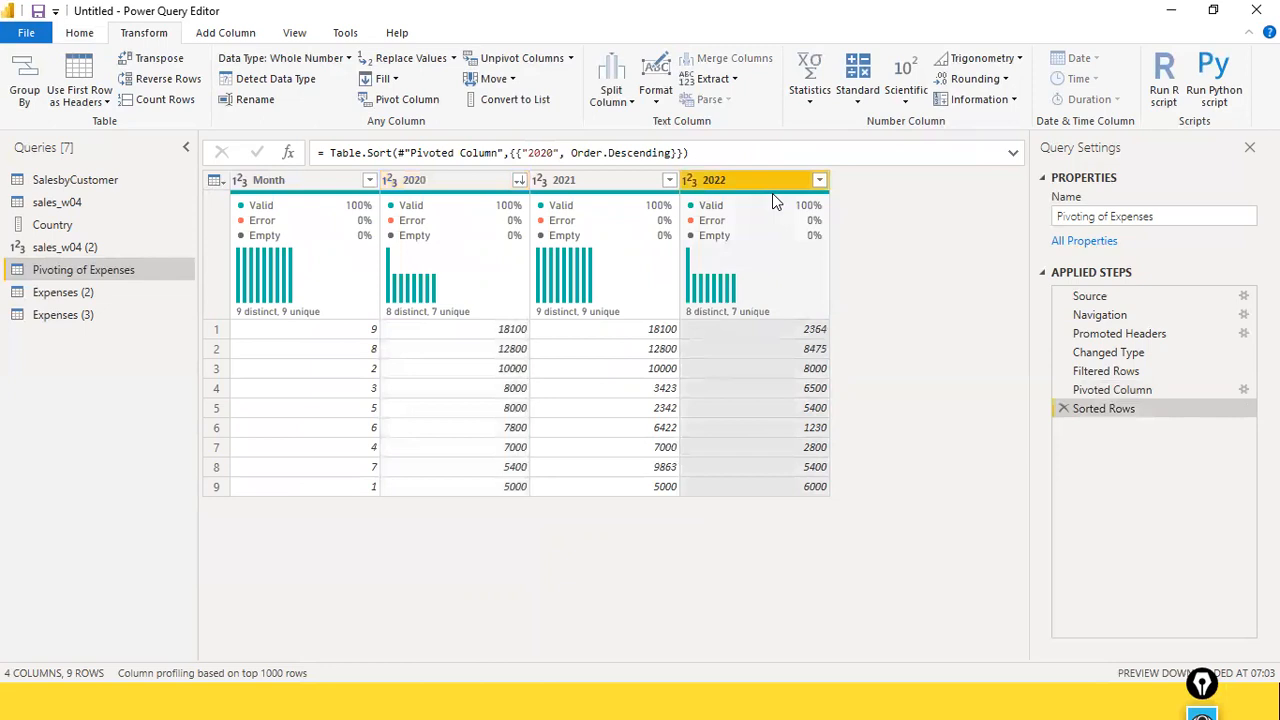
click(495, 200)
mouse_move(787, 285)
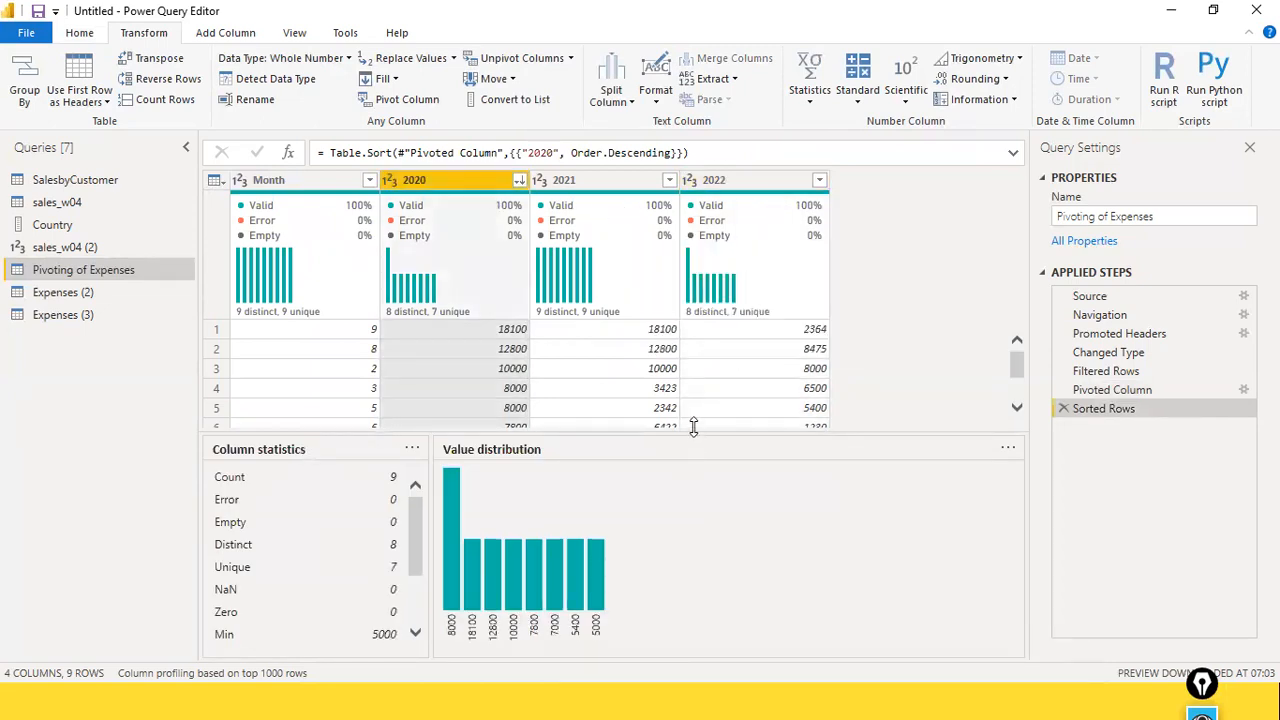
drag(685, 432, 686, 609)
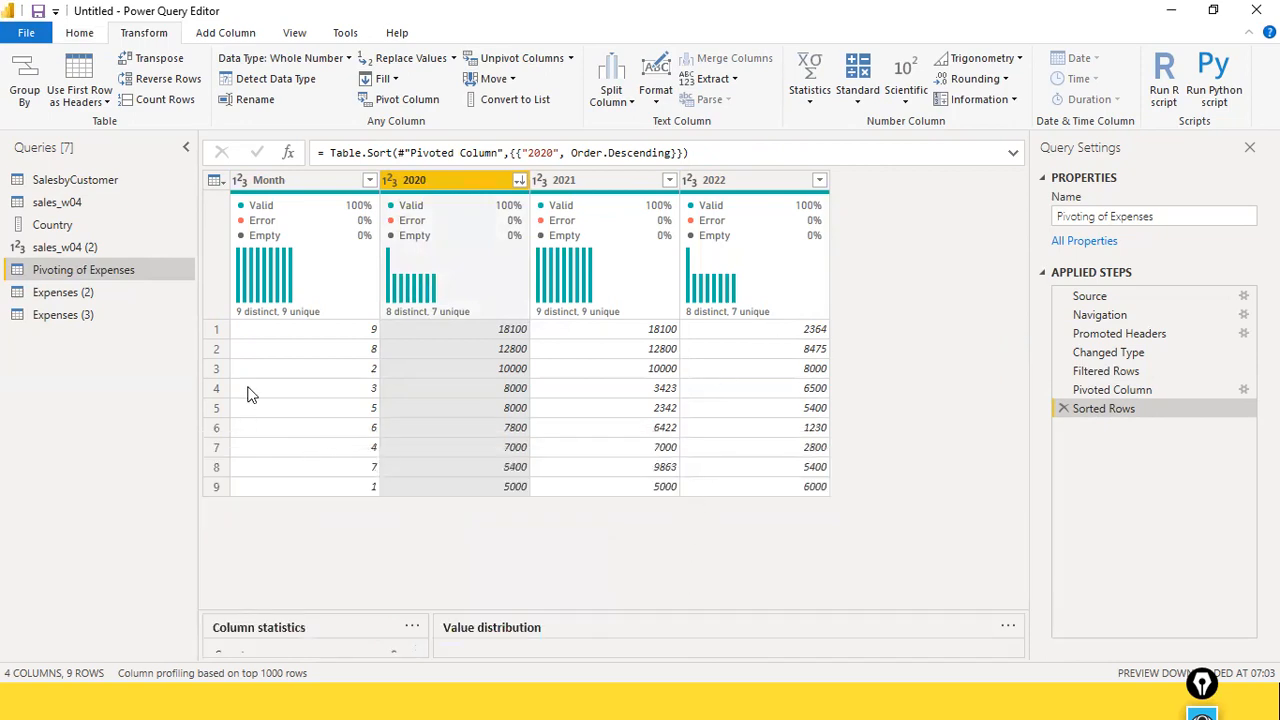
mouse_move(460, 282)
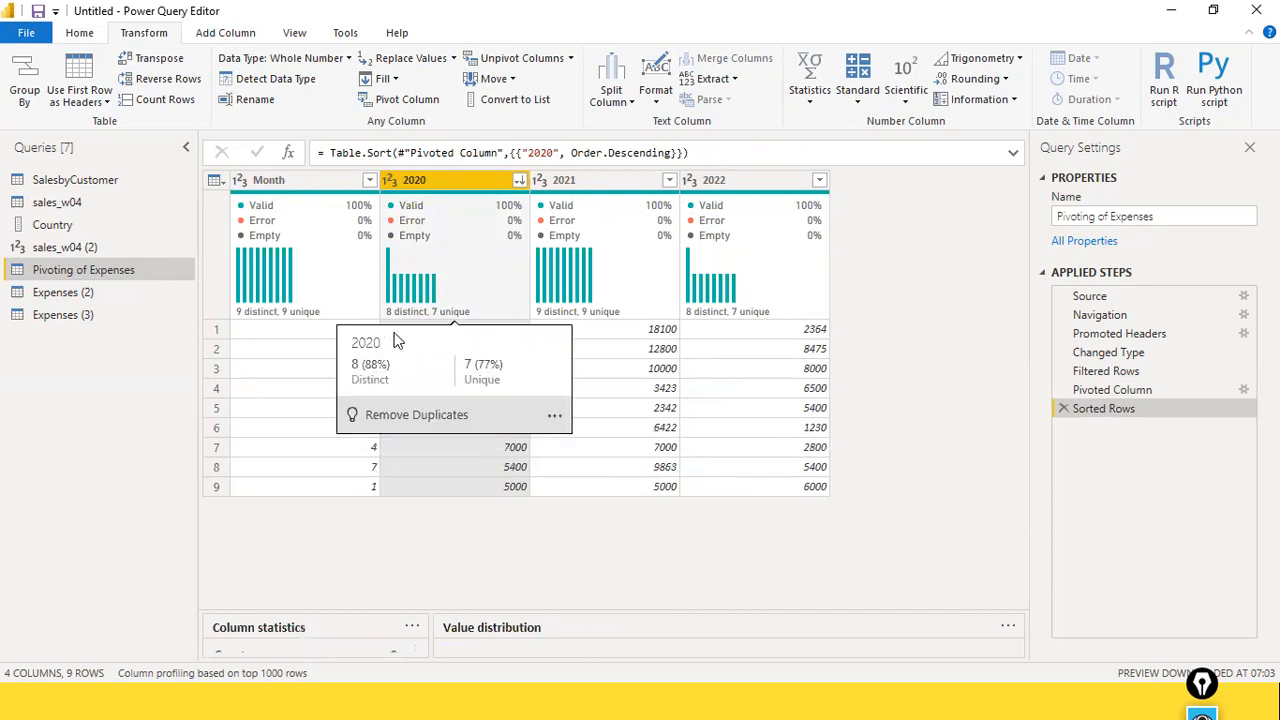
click(520, 179)
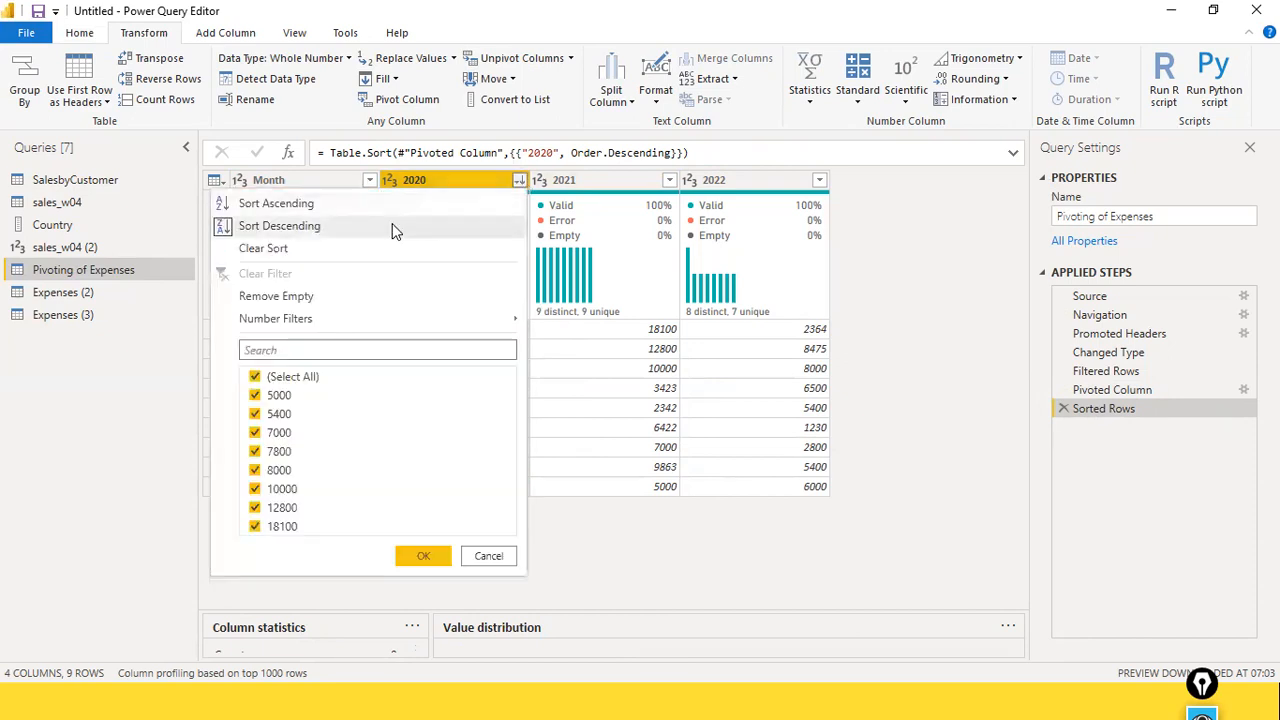
Expand the formula bar and add "2021" after "2020" in the Sorted Rows formula's sort criteria
click(748, 151)
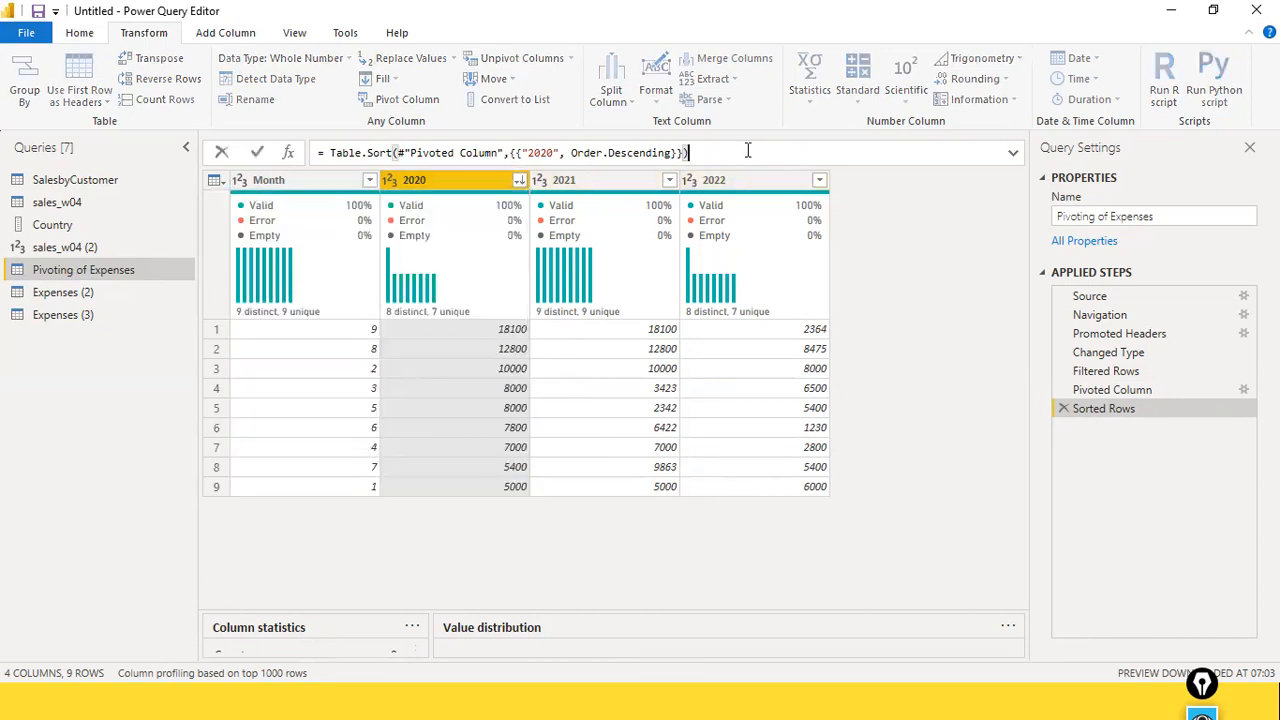
click(1014, 154)
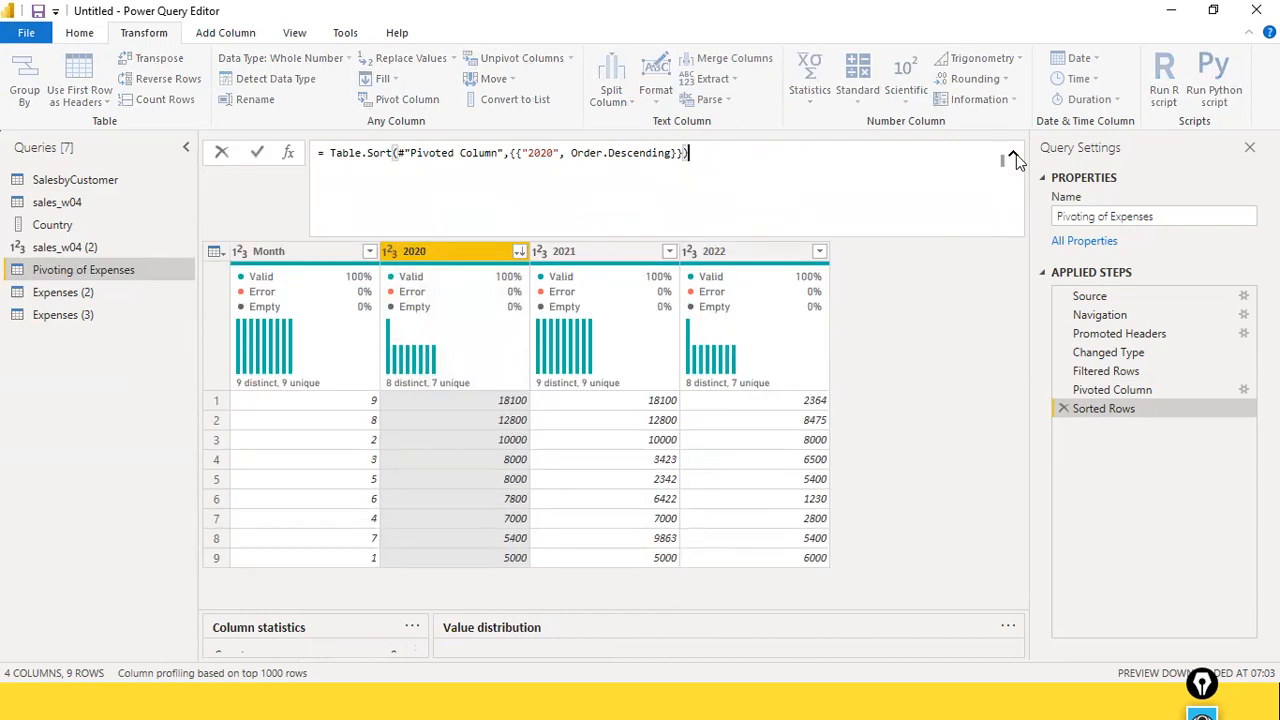
click(516, 152)
key(Right)
key(Right)
key(Right)
key(Right)
key(Right)
key(Right)
text(,"2)
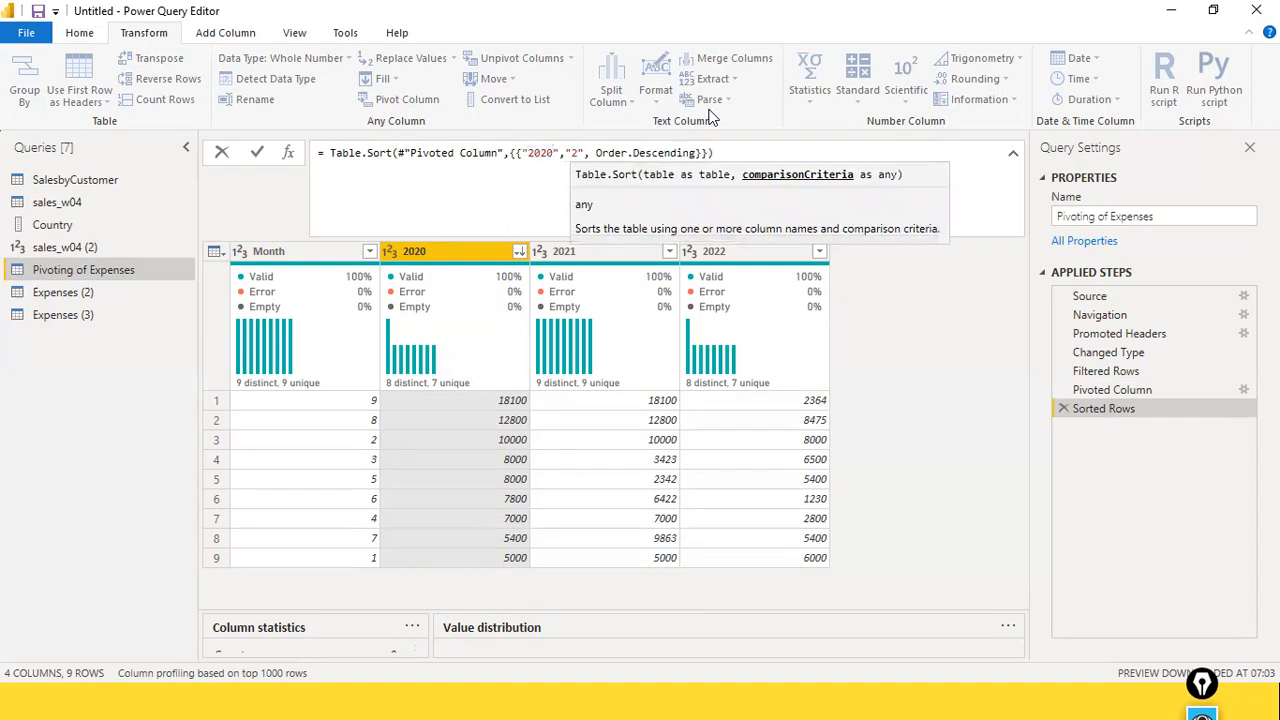
text(021")
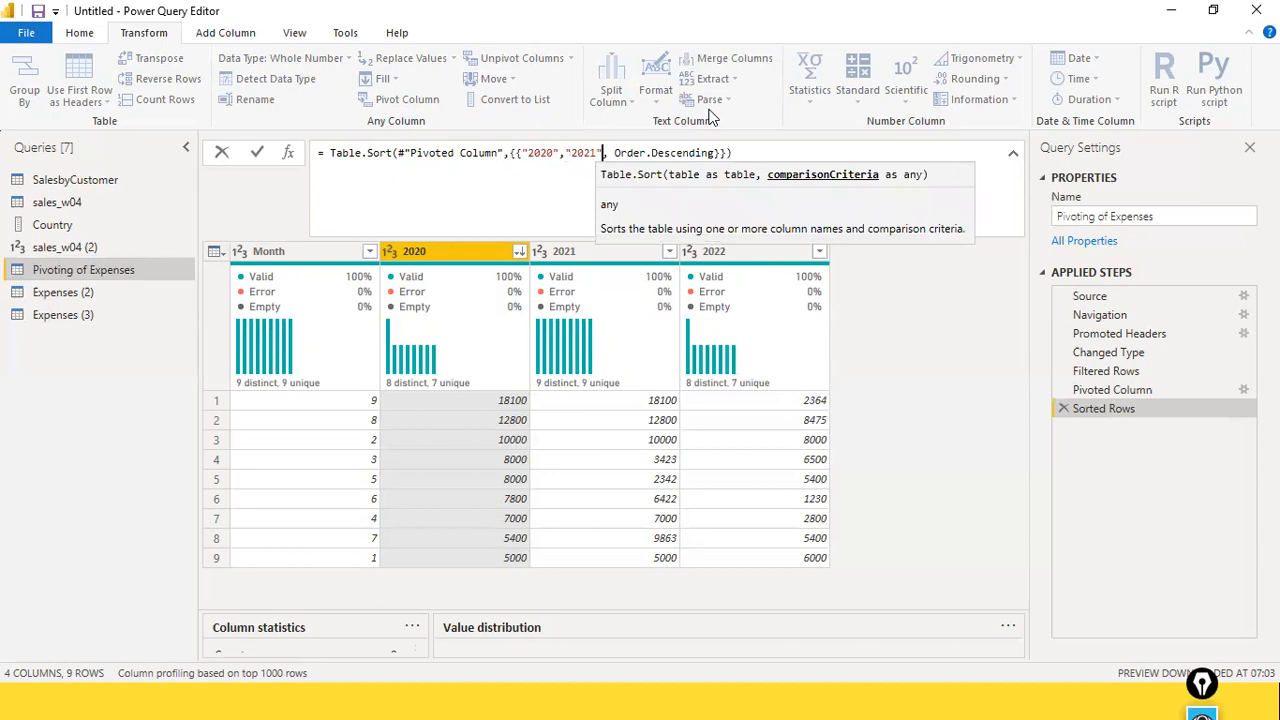
Try to sort by both years by enclosing "2020","2021" in curly braces in the Sorted Rows formula and applying it
text(})
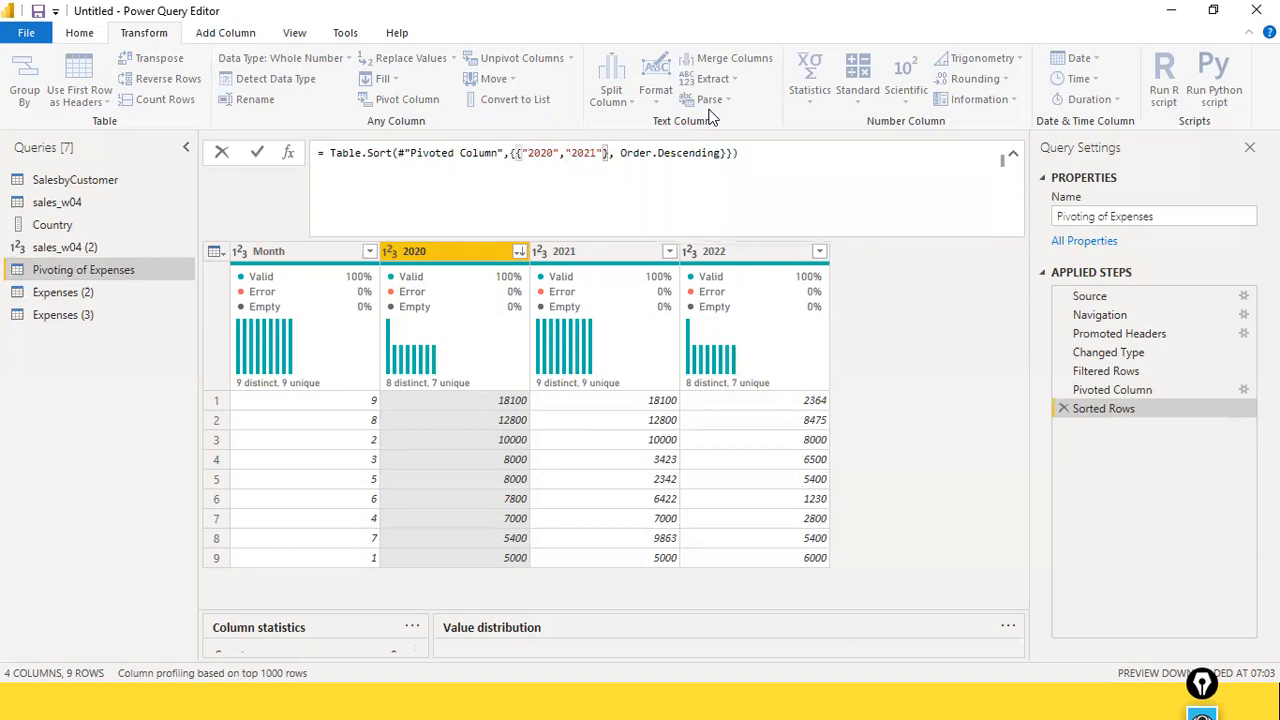
key(Left)
key(Left)
key(Left)
key(Left)
key(Left)
key(Left)
key(Left)
key(Left)
key(Left)
key(Left)
key(Left)
key(Left)
key(Left)
key(Left)
text({)
key(End)
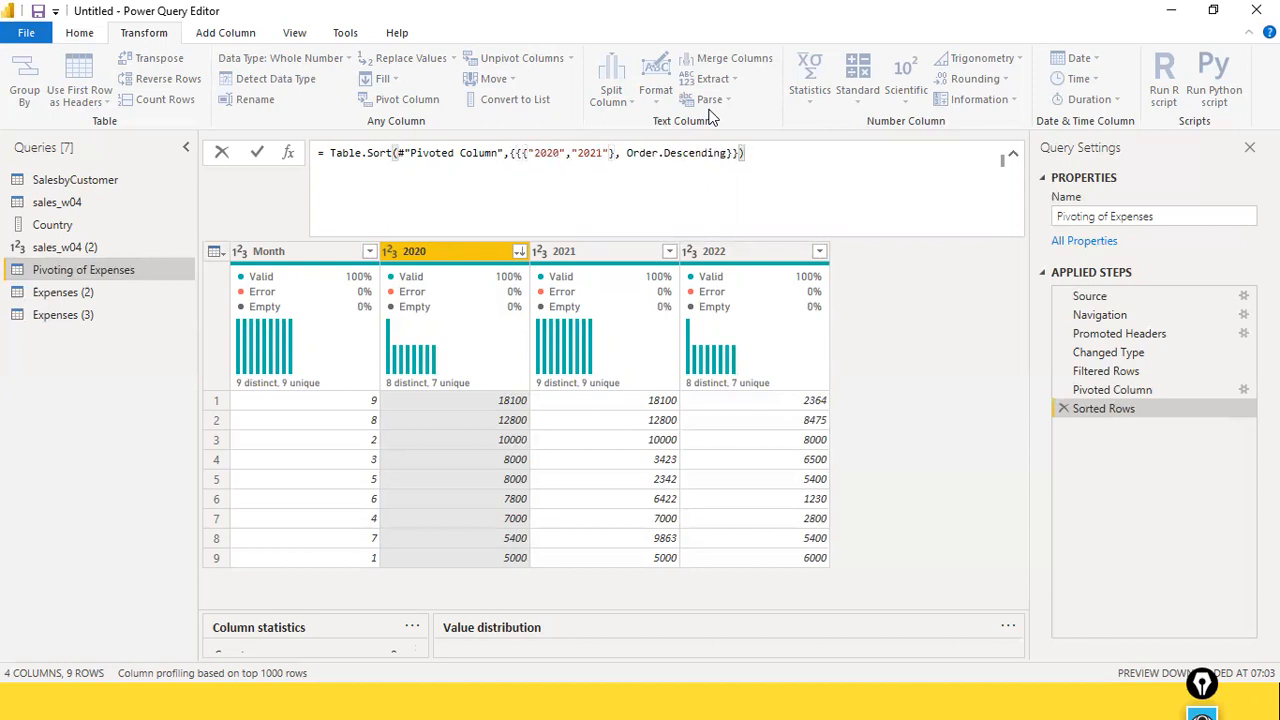
key(Return)
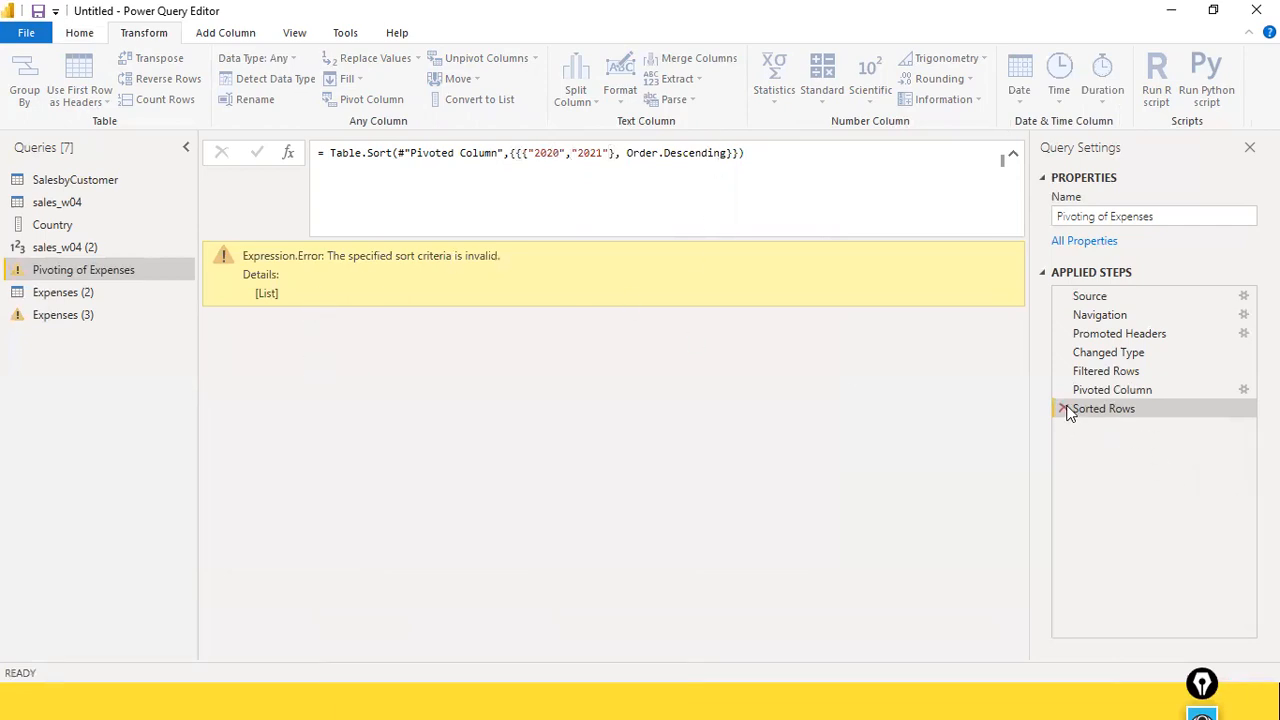
Try square brackets instead of curly braces around "2020","2021" in the Sorted Rows formula and apply it
click(527, 151)
key(BackSpace)
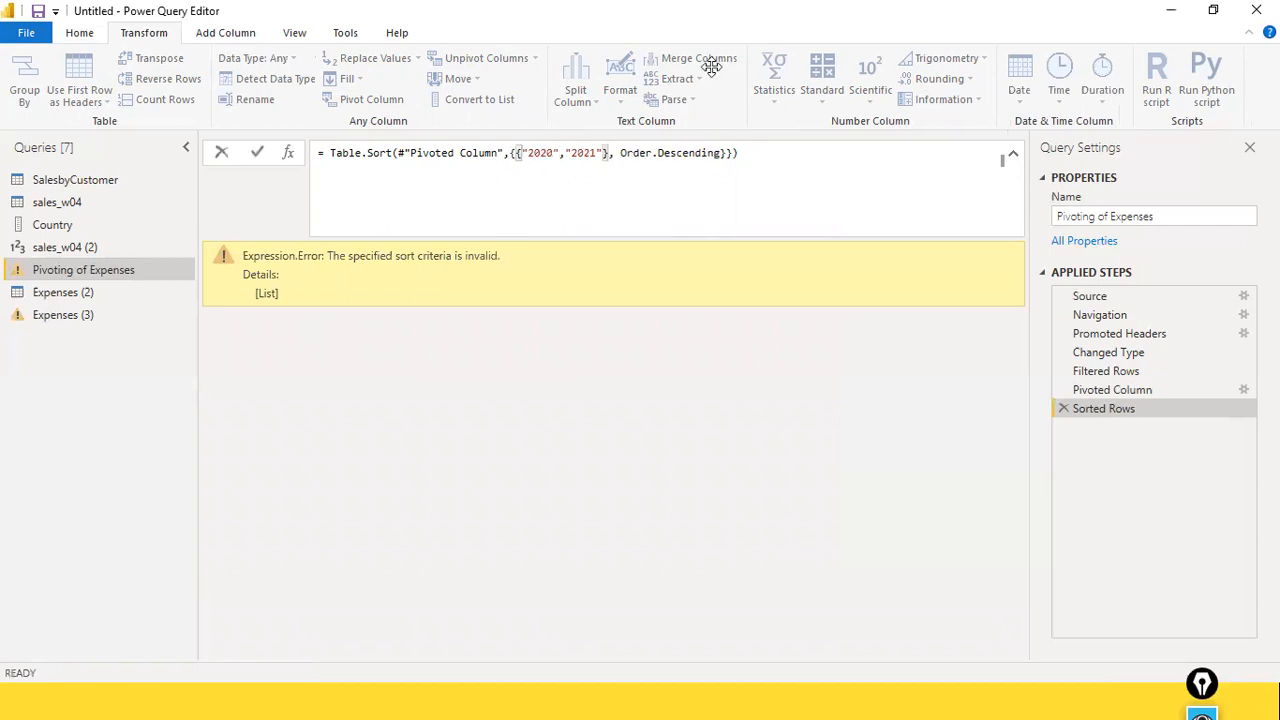
text({)
key(Right)
key(Right)
key(Right)
key(Right)
key(Right)
key(Right)
key(Right)
key(Right)
key(Right)
key(Right)
key(Right)
key(Right)
key(Right)
key(BackSpace)
text(])
key(End)
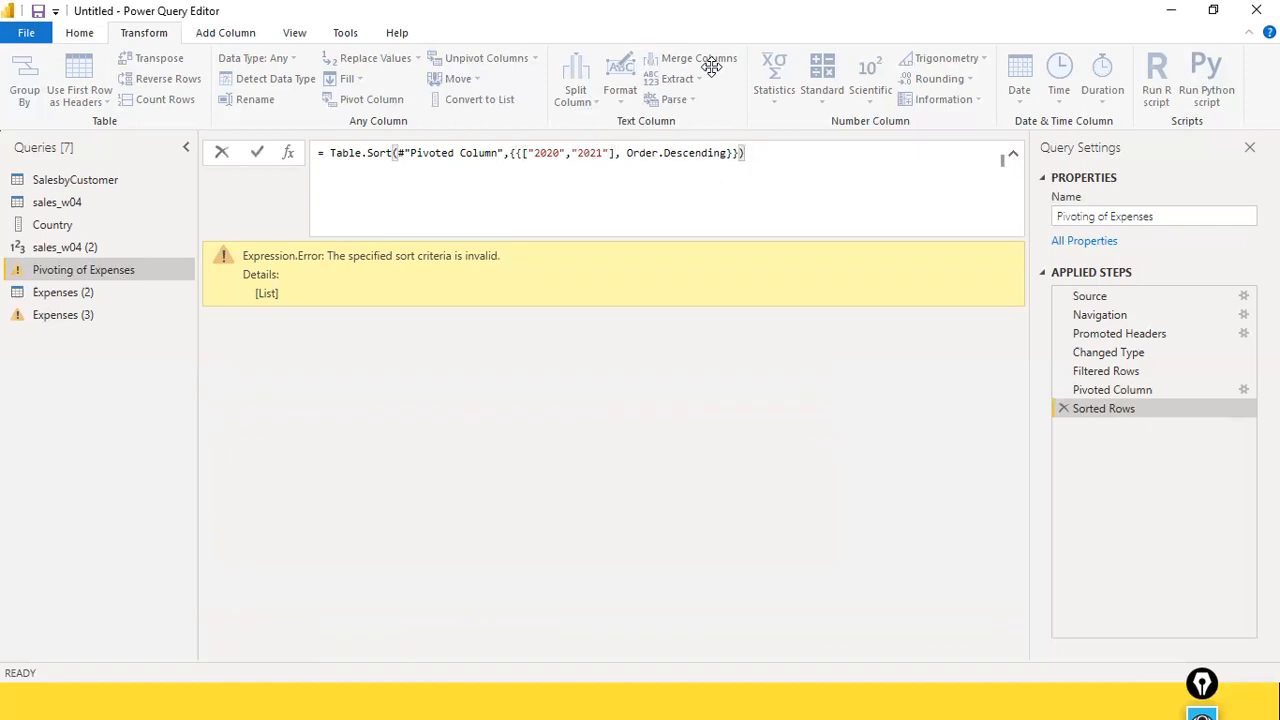
key(Return)
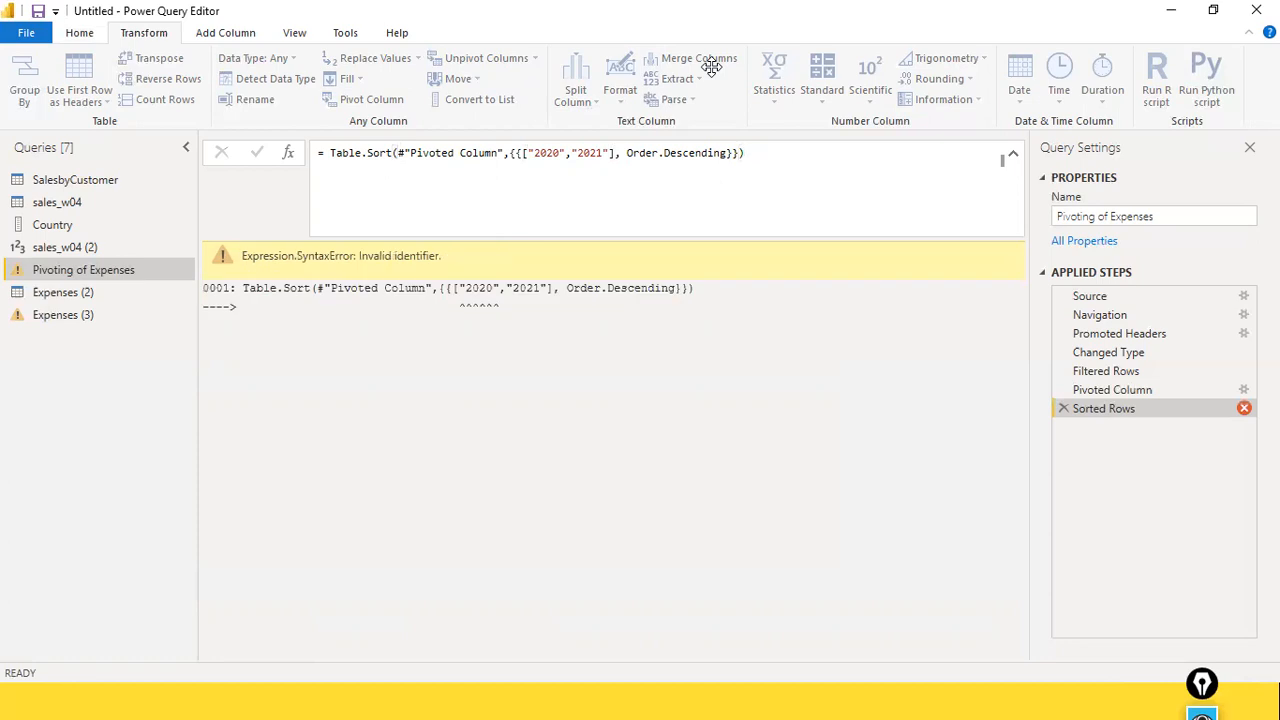
Remove the square brackets around "2020","2021" and try applying the Sorted Rows formula with {{"2020","2021", Order.Descending}}
click(552, 165)
click(612, 156)
key(BackSpace)
key(ctrl+Left)
key(ctrl+Left)
key(BackSpace)
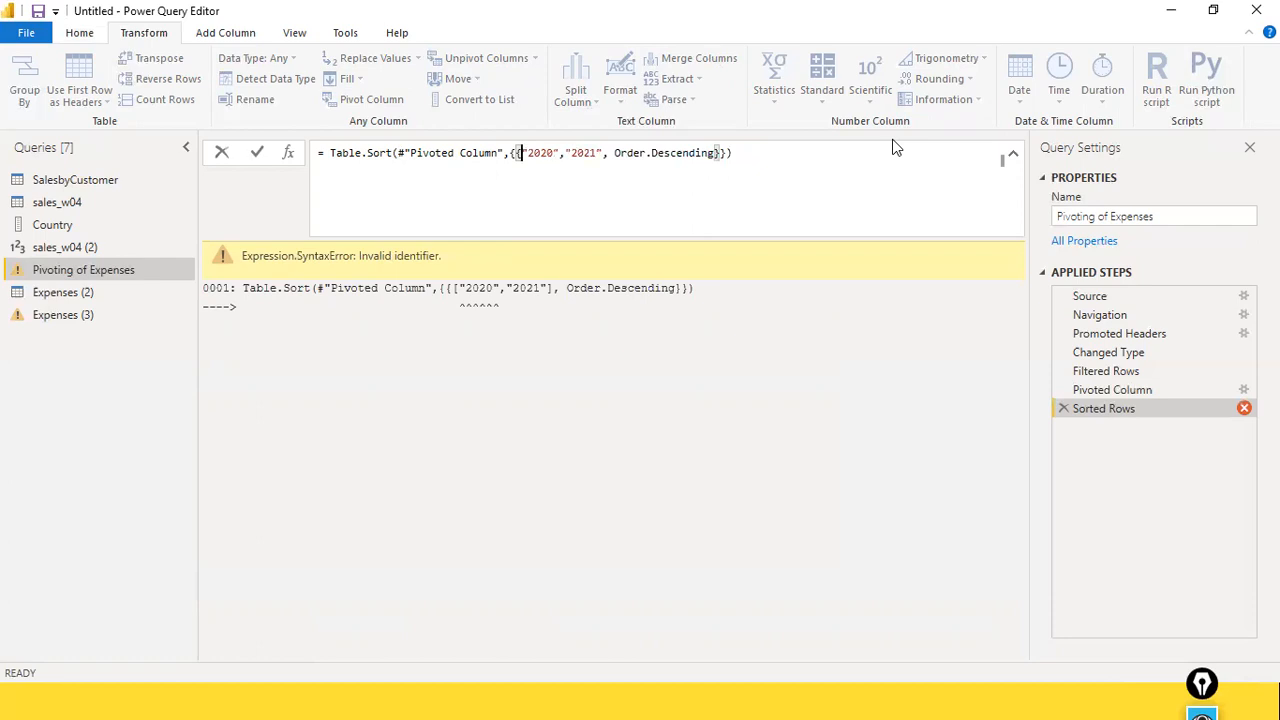
key(Left)
key(Right)
key(Right)
key(Right)
key(Right)
key(Right)
key(Right)
key(Right)
key(Right)
key(Right)
key(Right)
key(Right)
key(Right)
key(Right)
key(Right)
key(Right)
key(Right)
key(Right)
key(Right)
key(Right)
key(Right)
key(Left)
key(Left)
key(Left)
key(Right)
key(Left)
key(End)
key(Return)
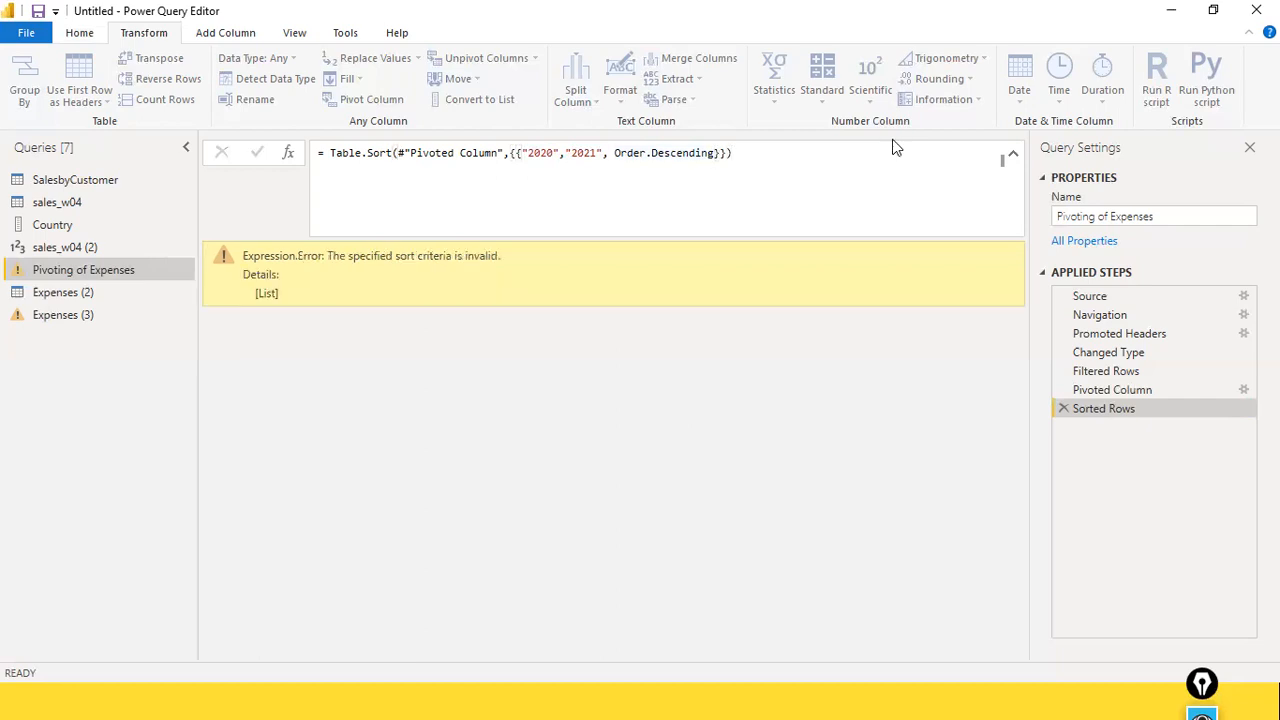
Delete the Sorted Rows step, try a descending sort on 2020 once more, and delete that sort too
click(1063, 408)
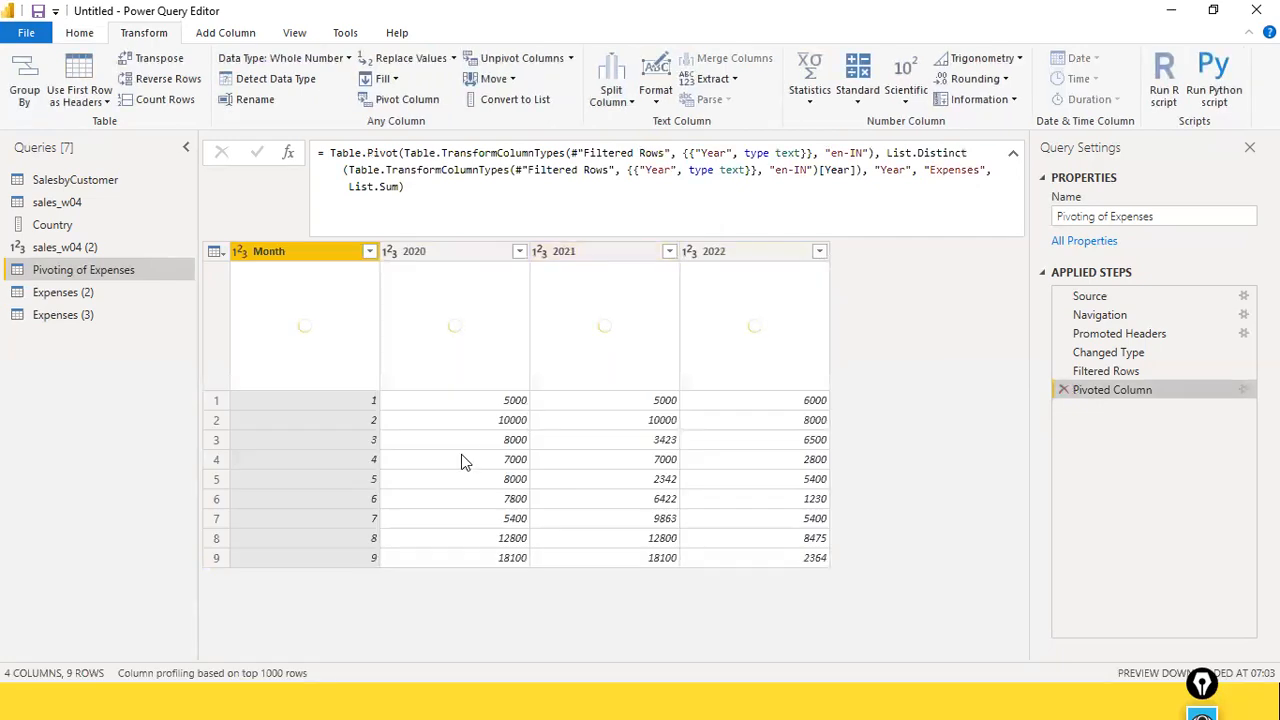
click(520, 253)
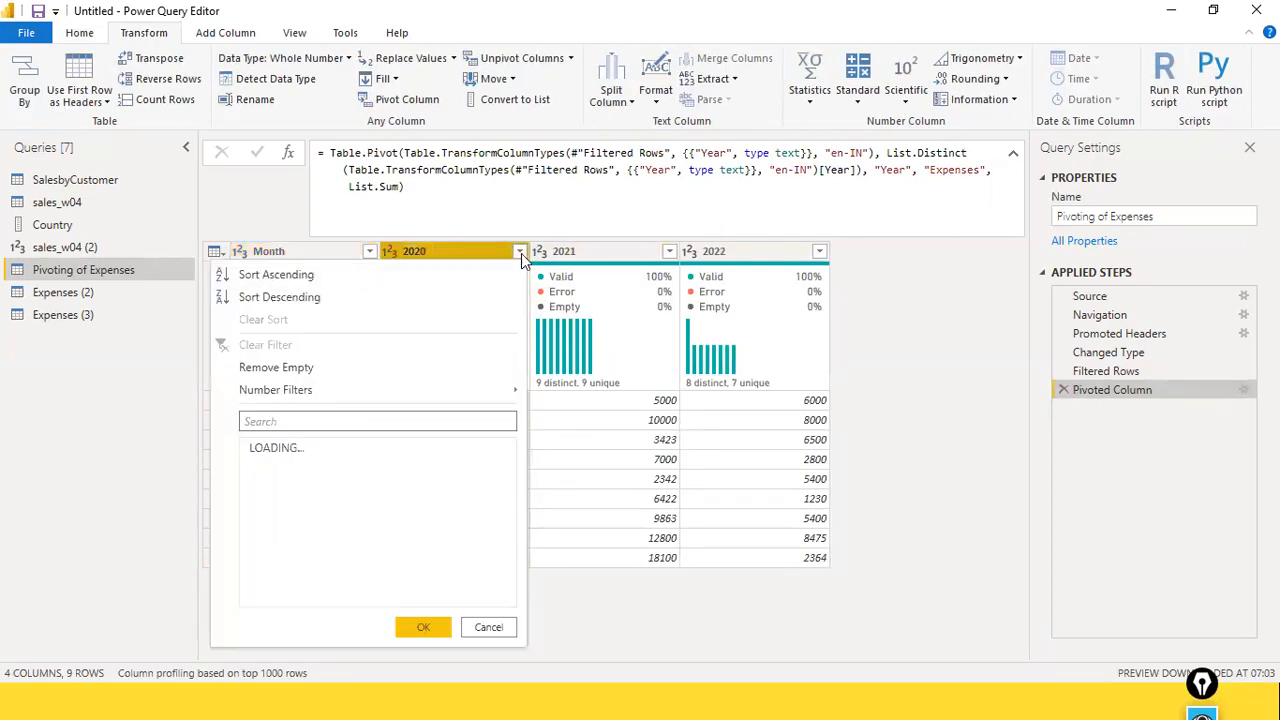
click(278, 290)
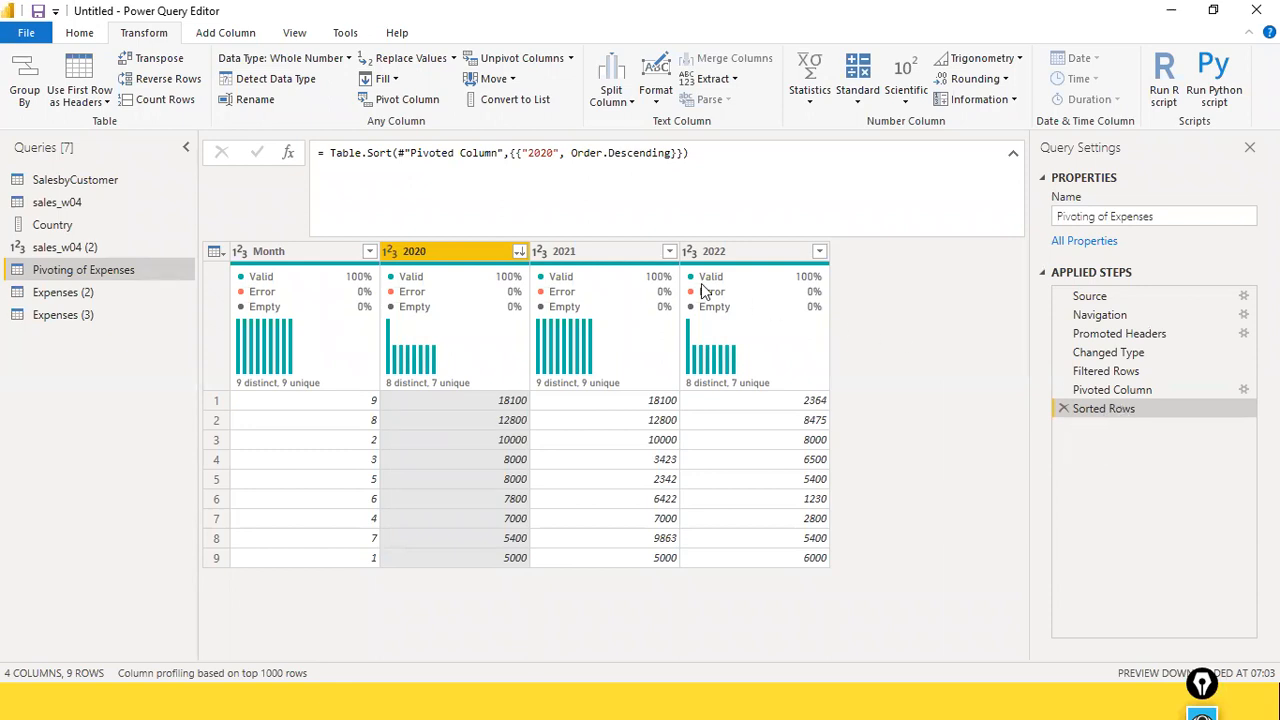
click(1064, 409)
Select the 2020 and 2021 columns together and check their column options for a sort command
ctrl+click(596, 250)
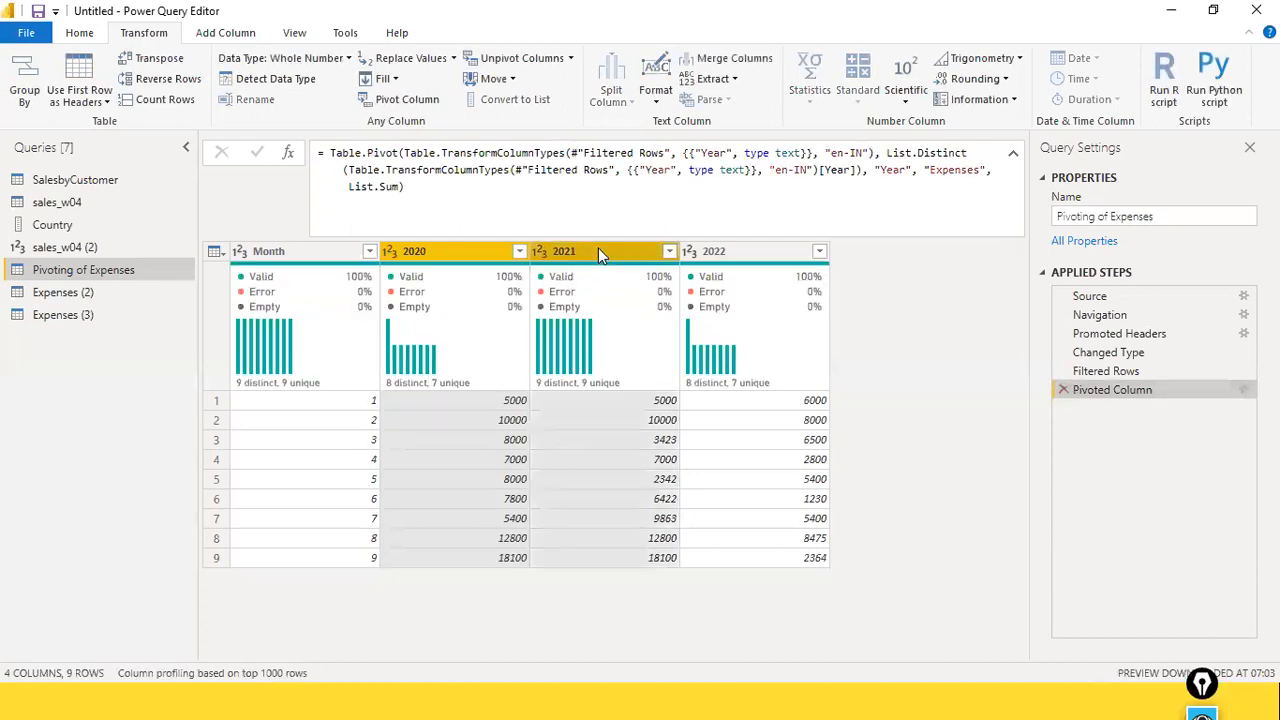
right_click(598, 249)
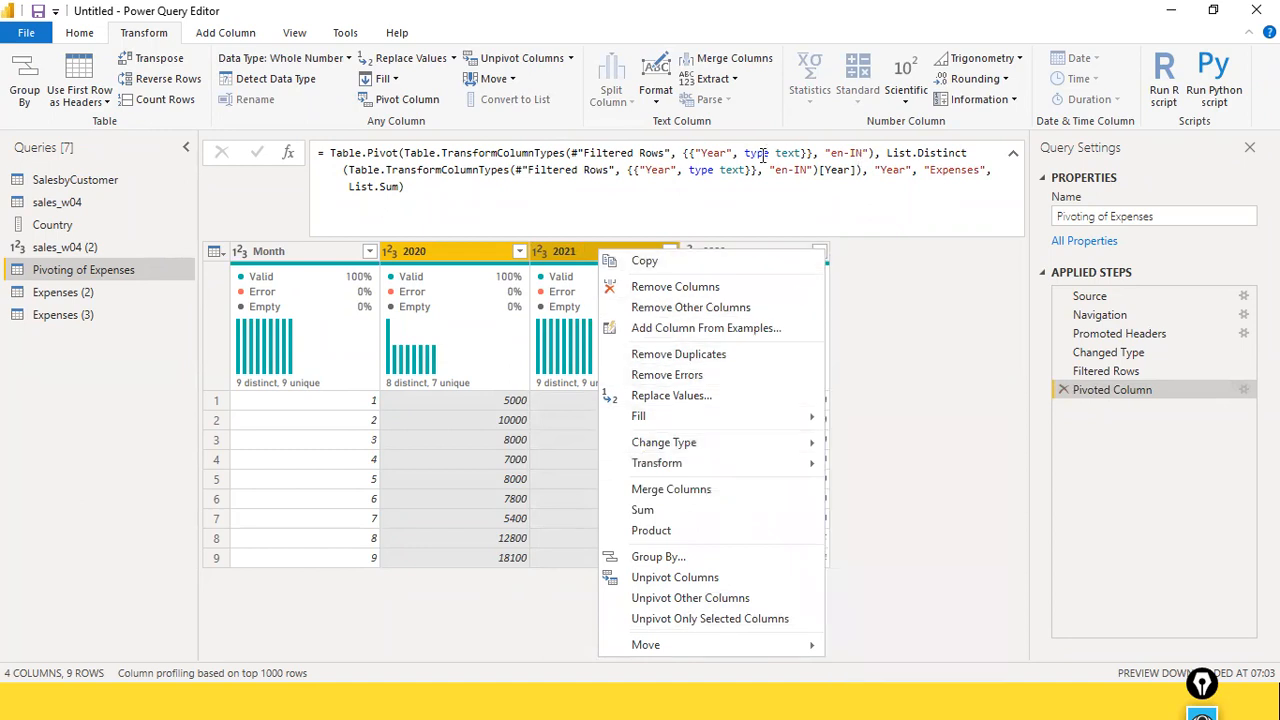
click(920, 434)
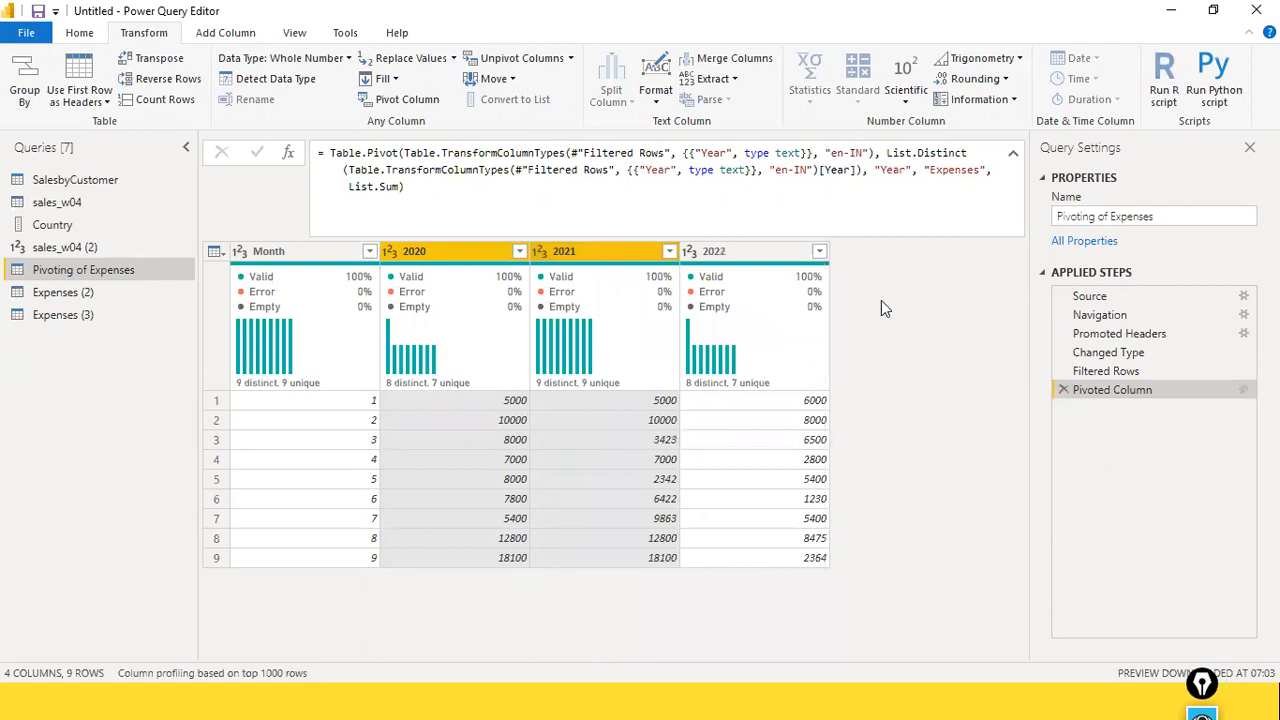
Review the Unpivoted Columns and Renamed Columns steps of the Expenses (3) query
click(86, 294)
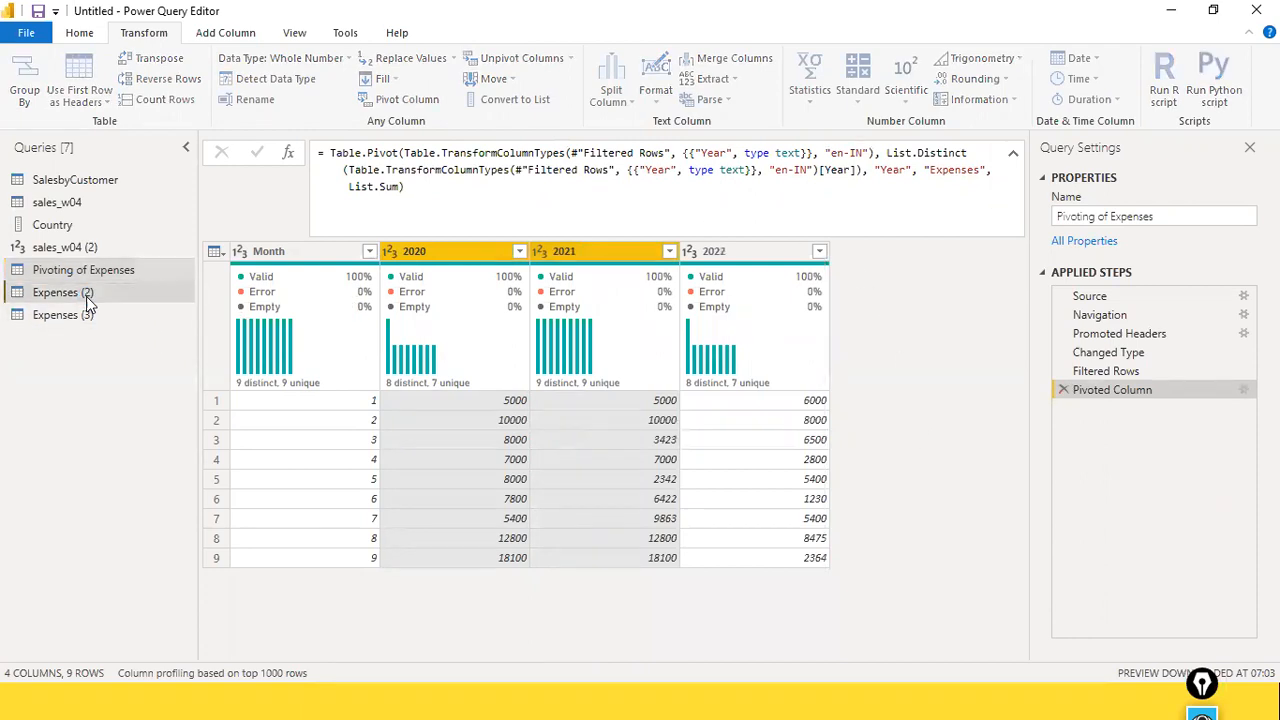
click(56, 324)
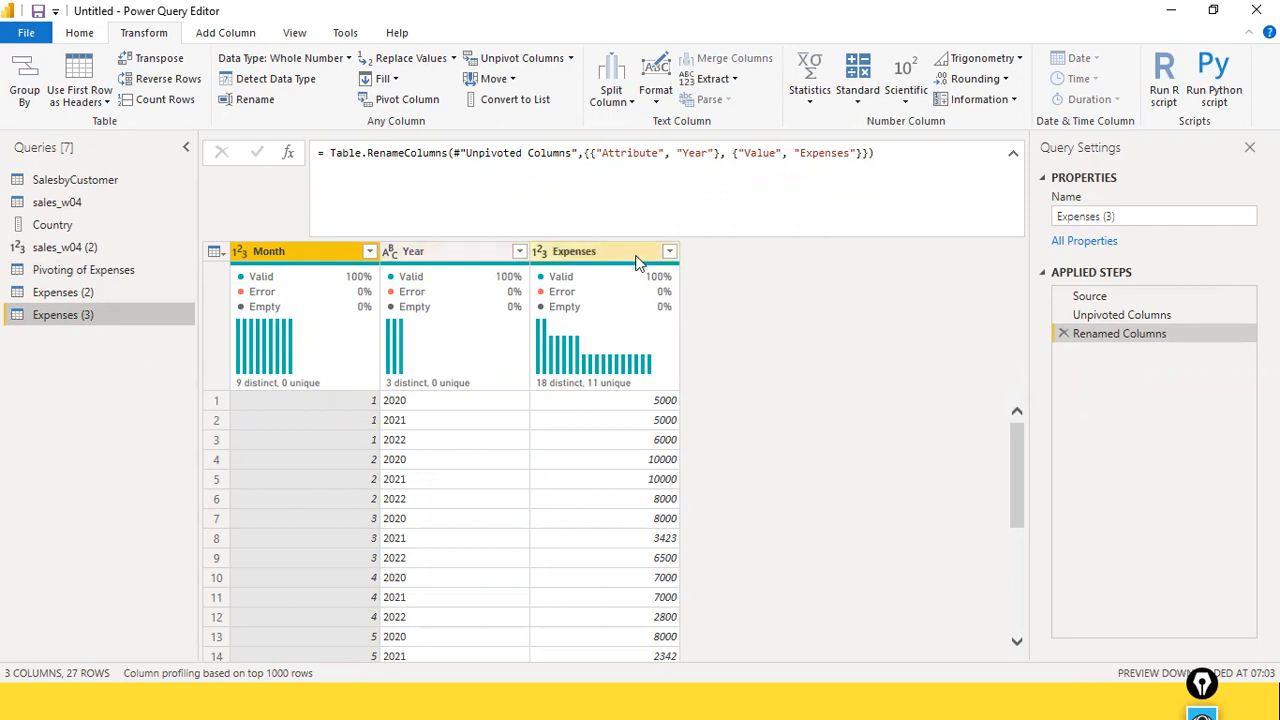
click(1113, 316)
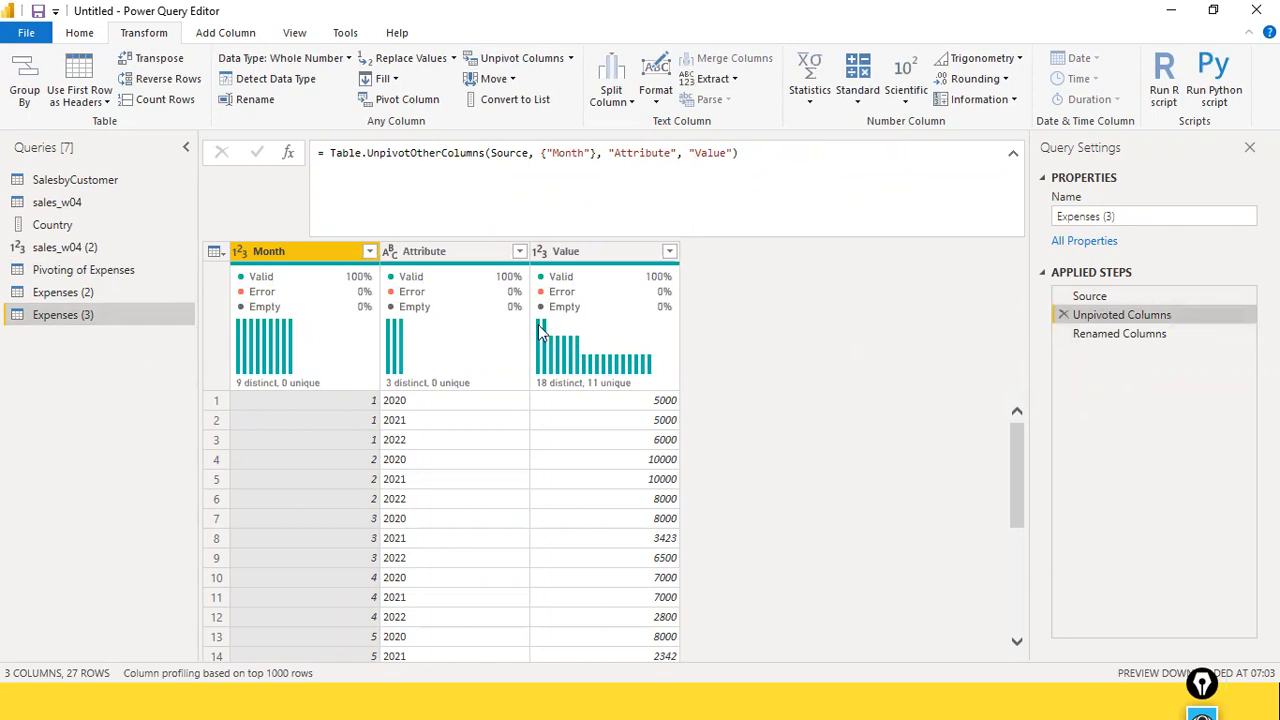
click(1100, 337)
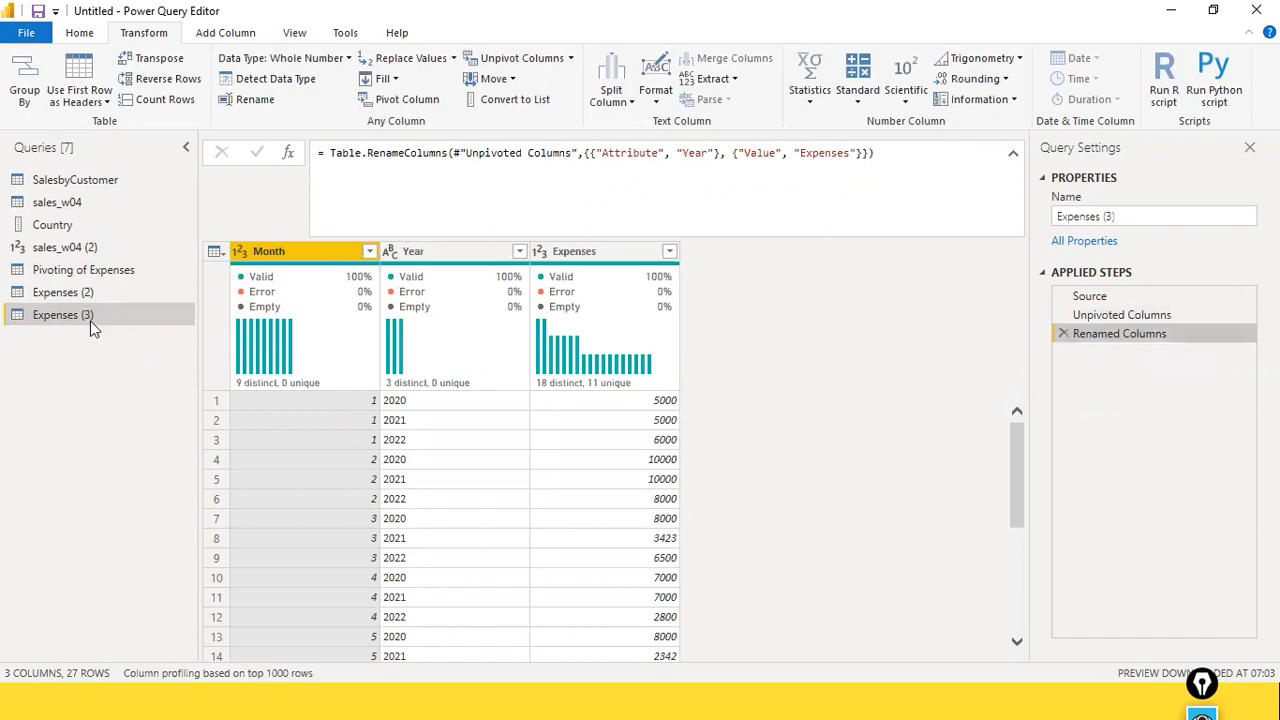
Create a reference to the Pivoting of Expenses query and delete the referenced copy
click(77, 274)
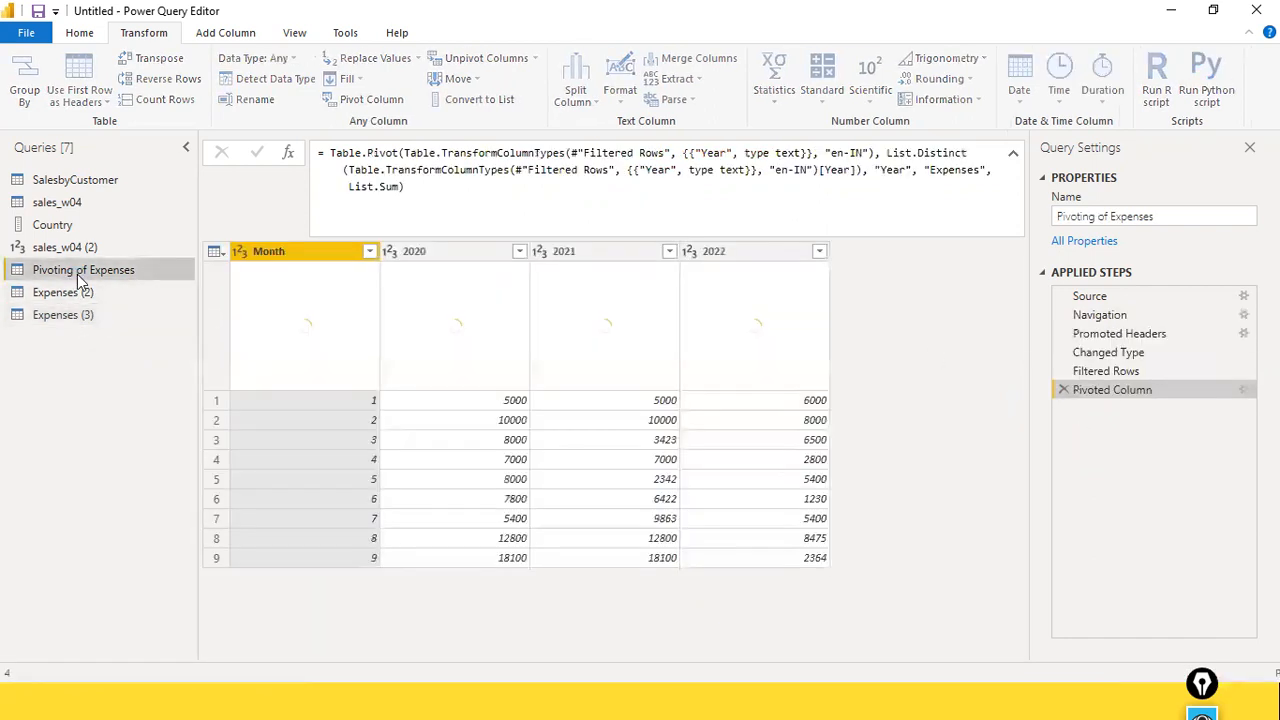
right_click(80, 277)
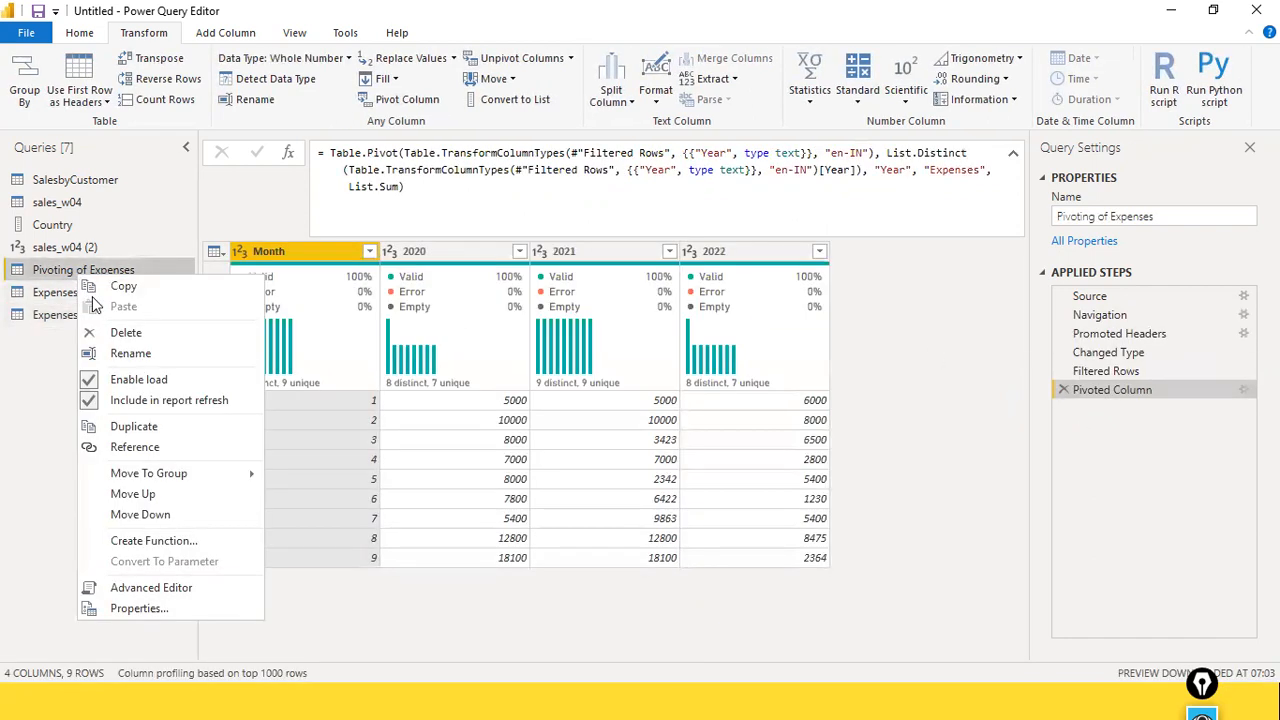
click(160, 449)
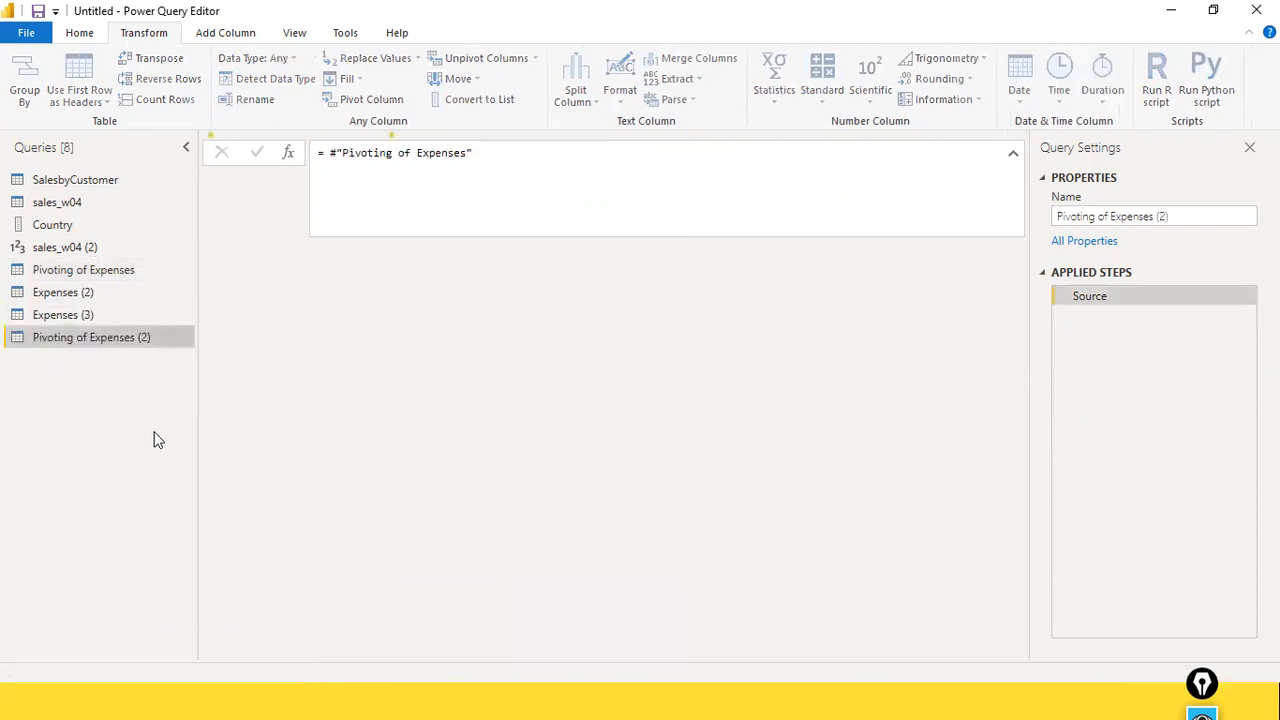
right_click(155, 347)
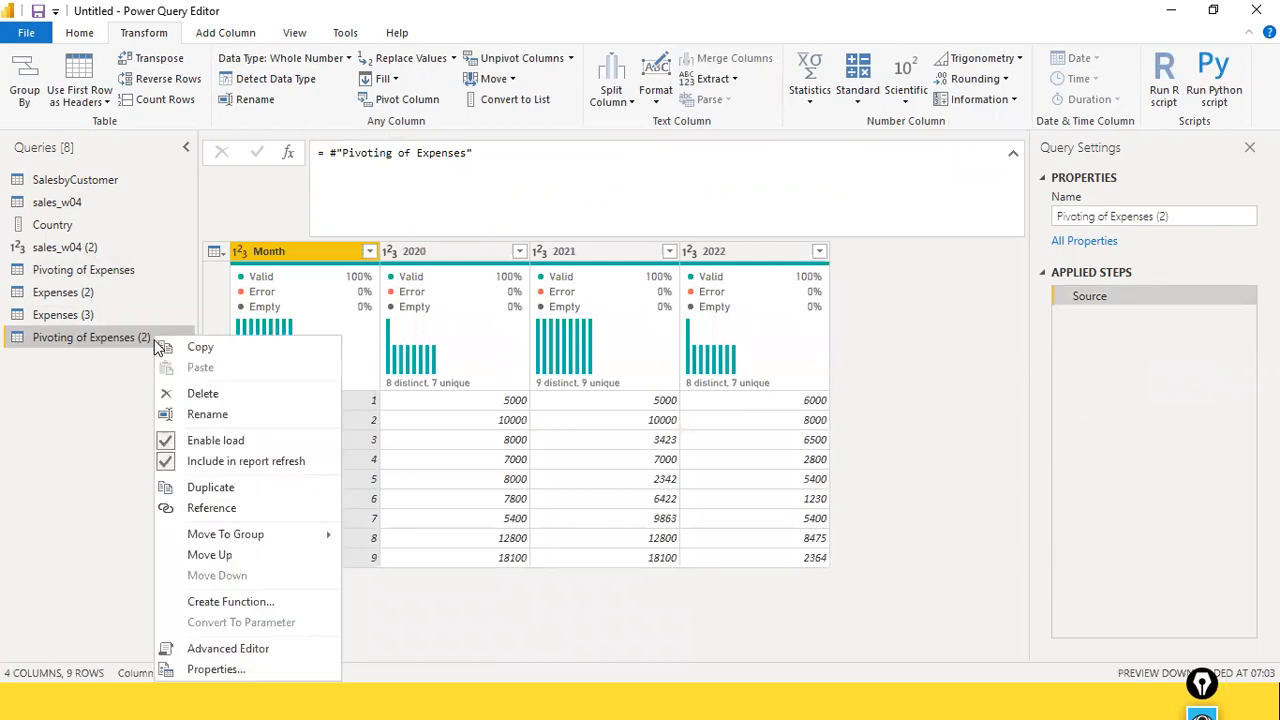
click(185, 391)
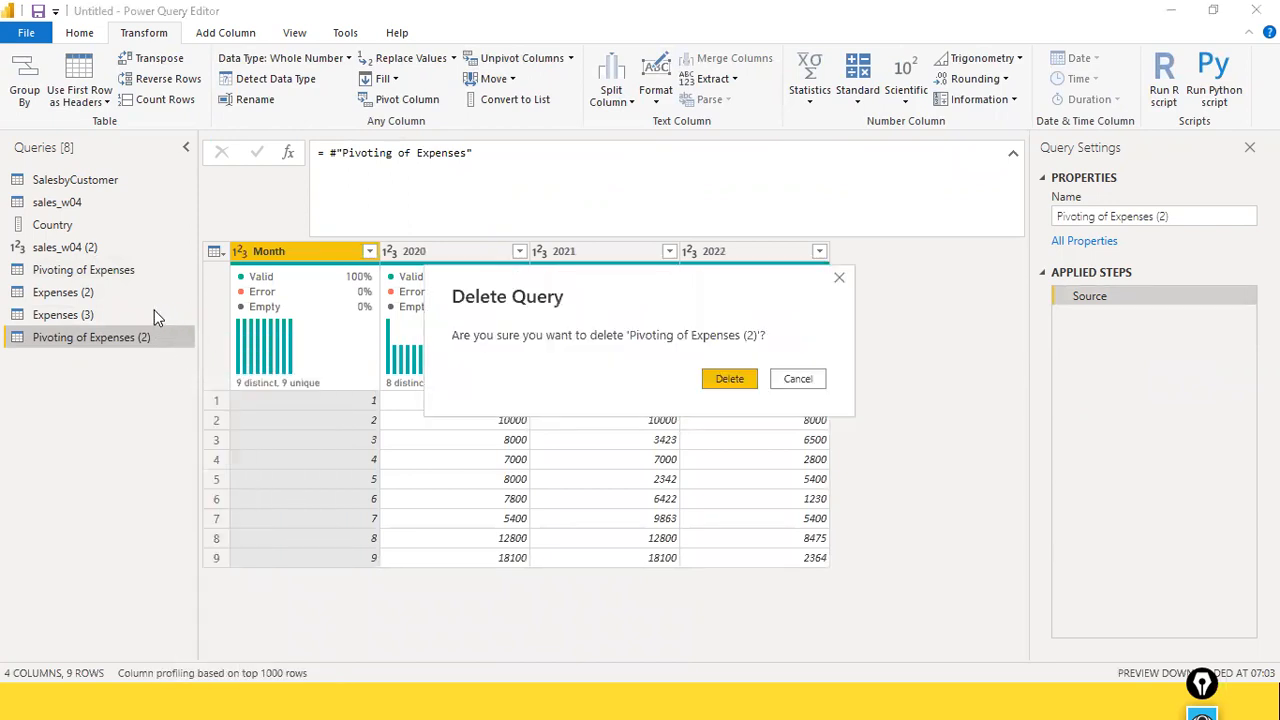
click(730, 388)
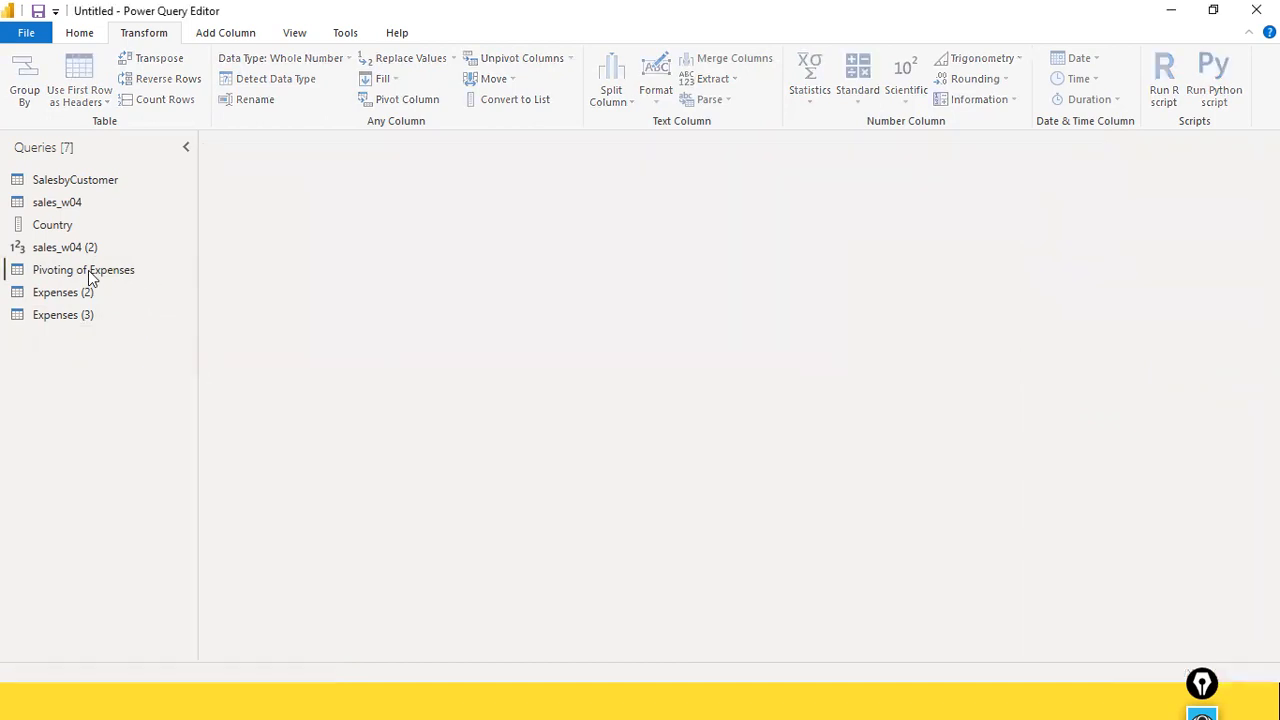
Duplicate the Pivoting of Expenses query
click(90, 276)
right_click(90, 274)
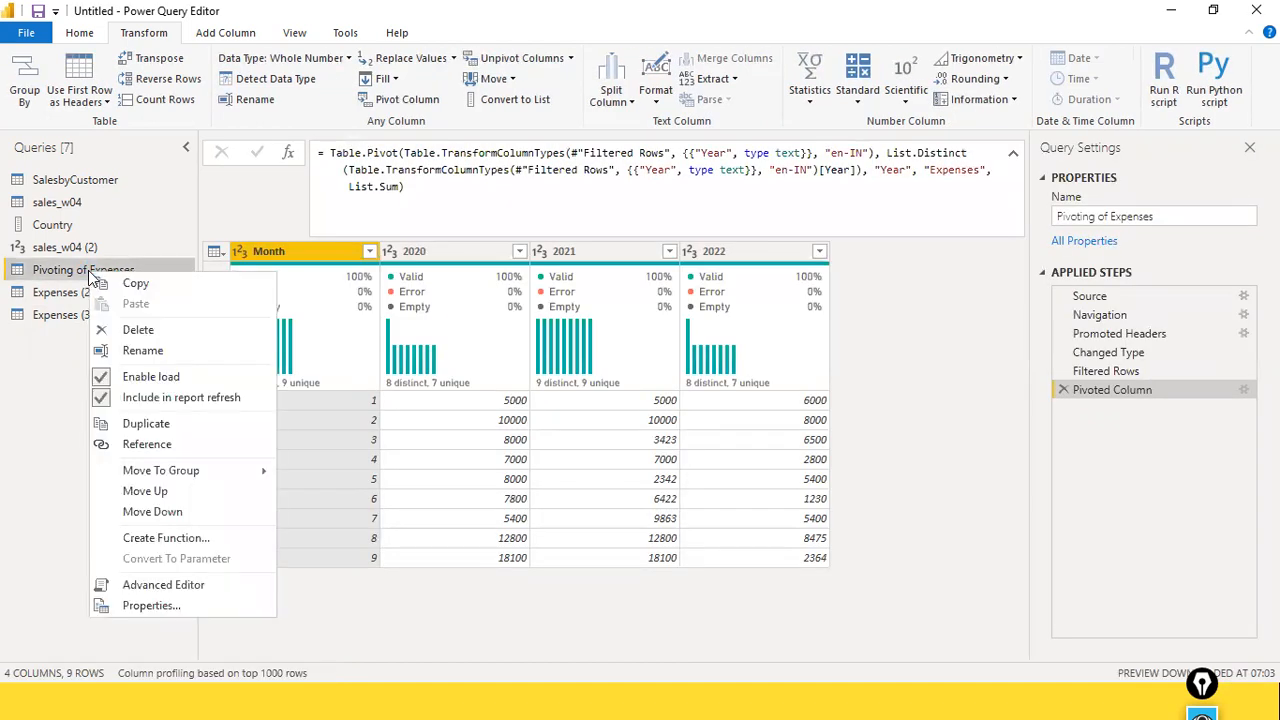
click(218, 424)
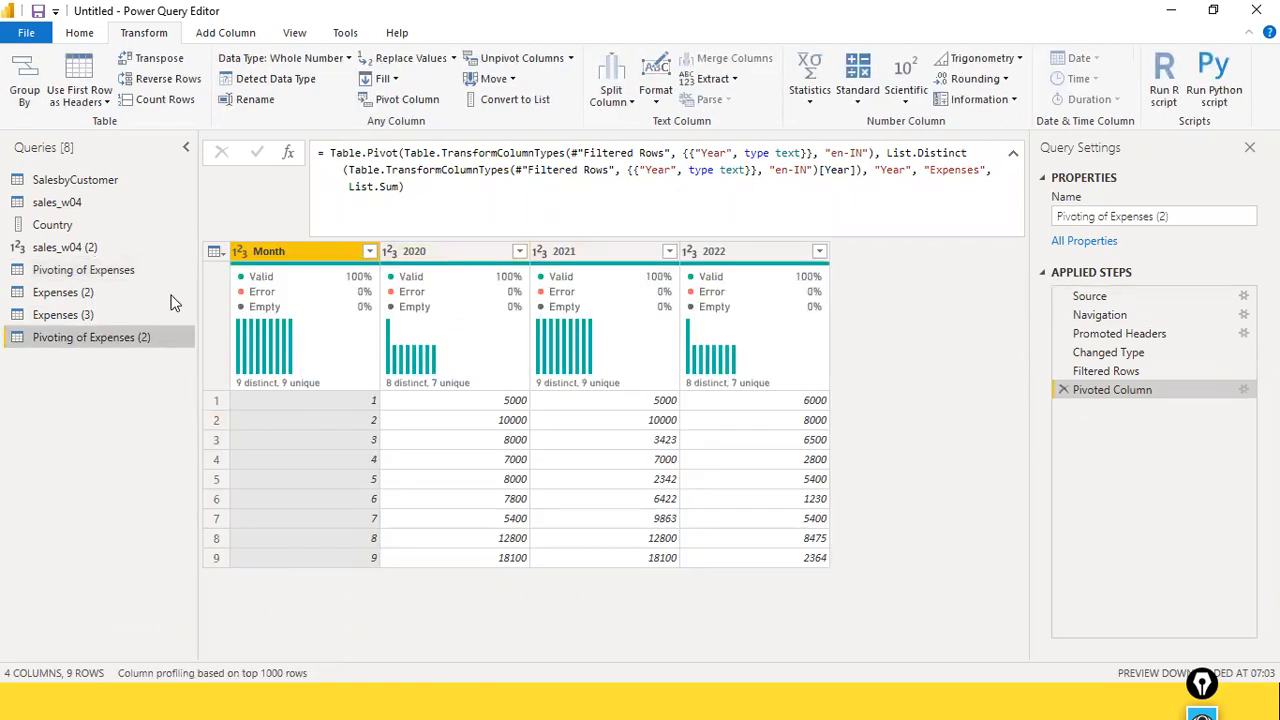
Delete the Pivoted Column step from the Pivoting of Expenses (2) query and collapse the formula bar
click(68, 292)
click(84, 270)
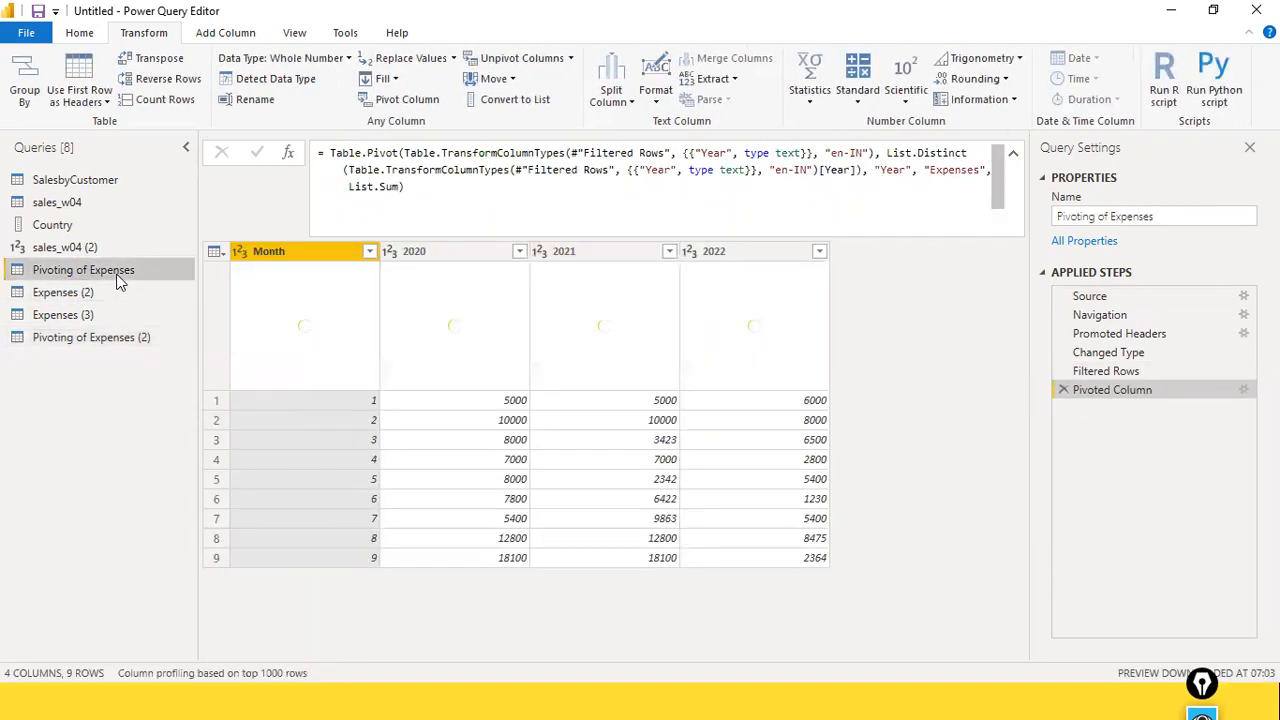
click(90, 338)
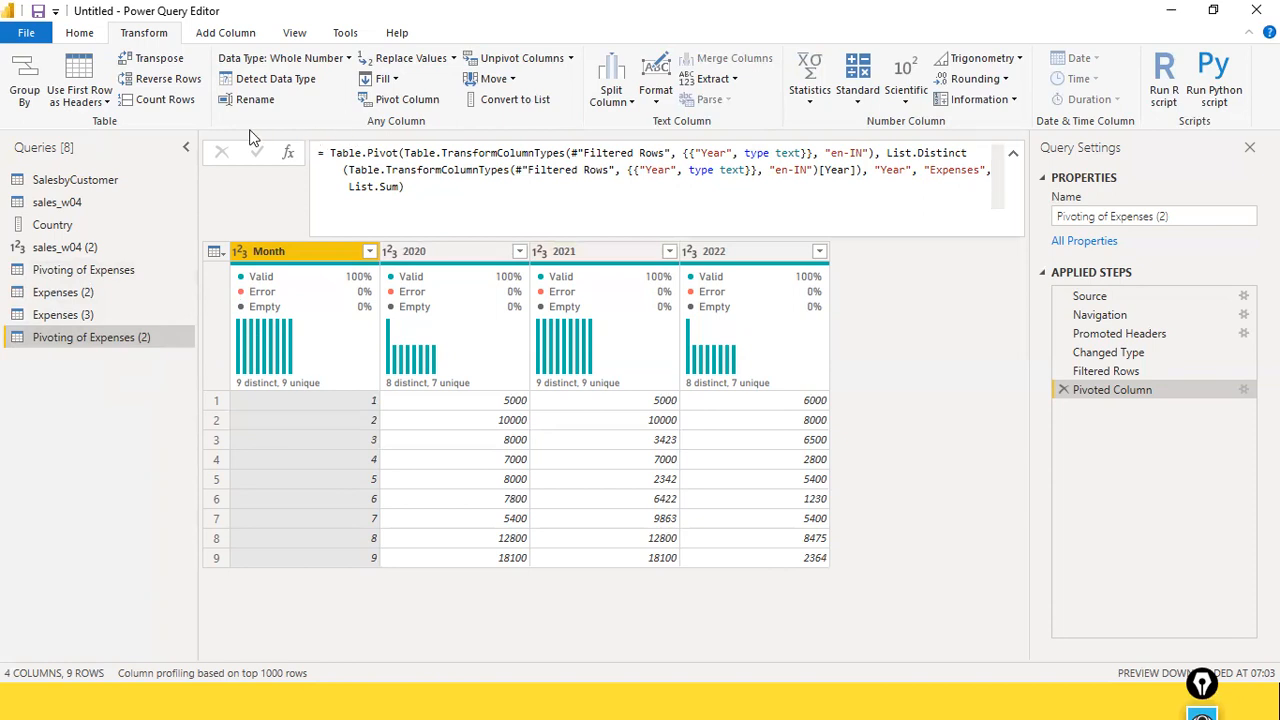
click(1062, 389)
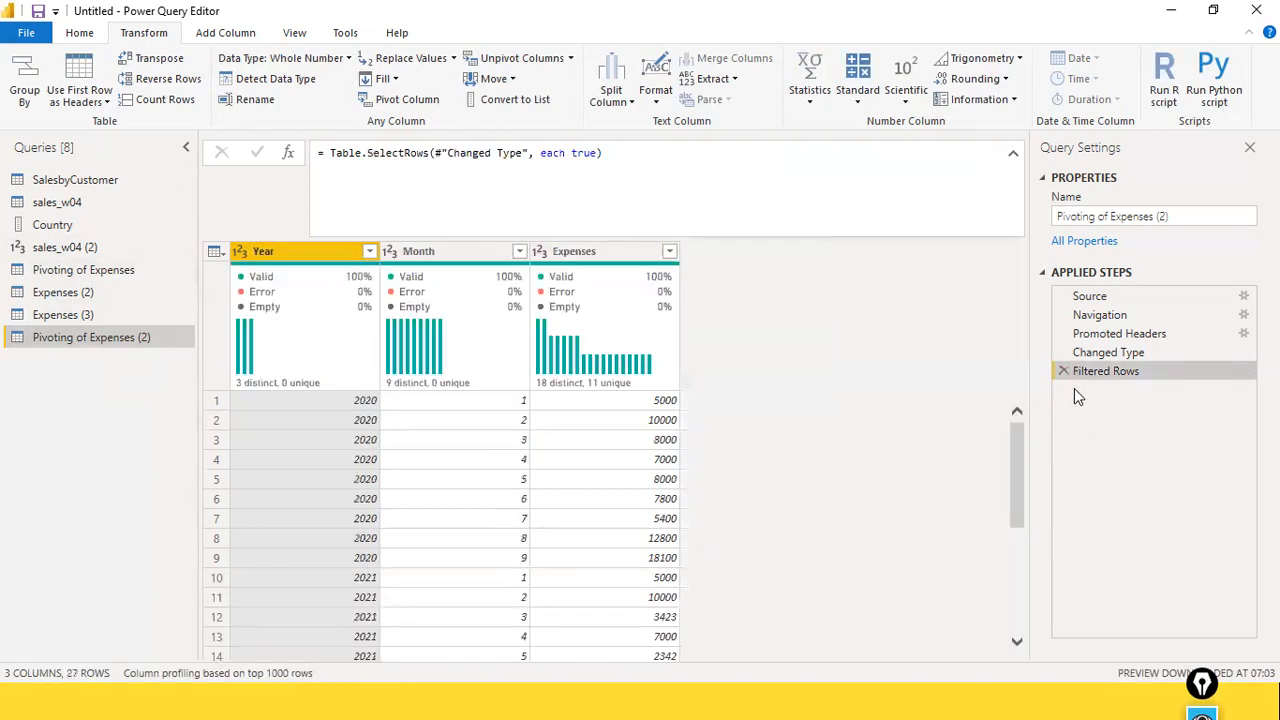
click(1013, 153)
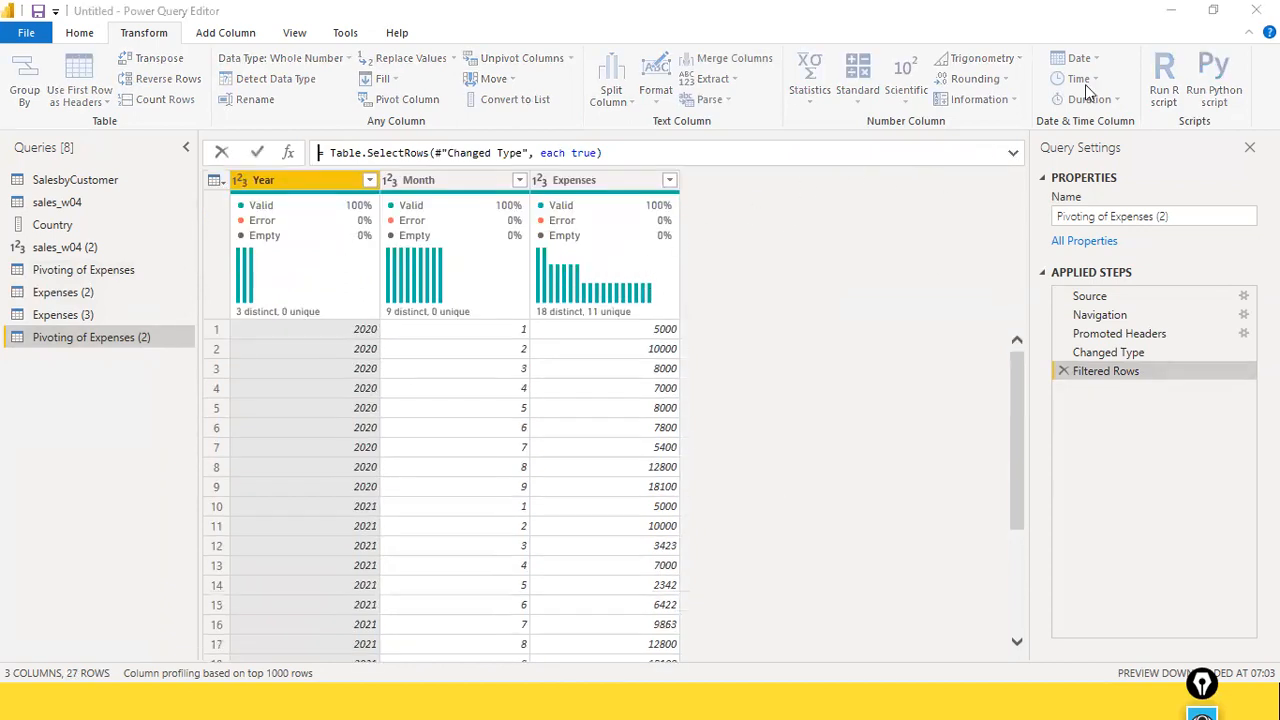
click(277, 113)
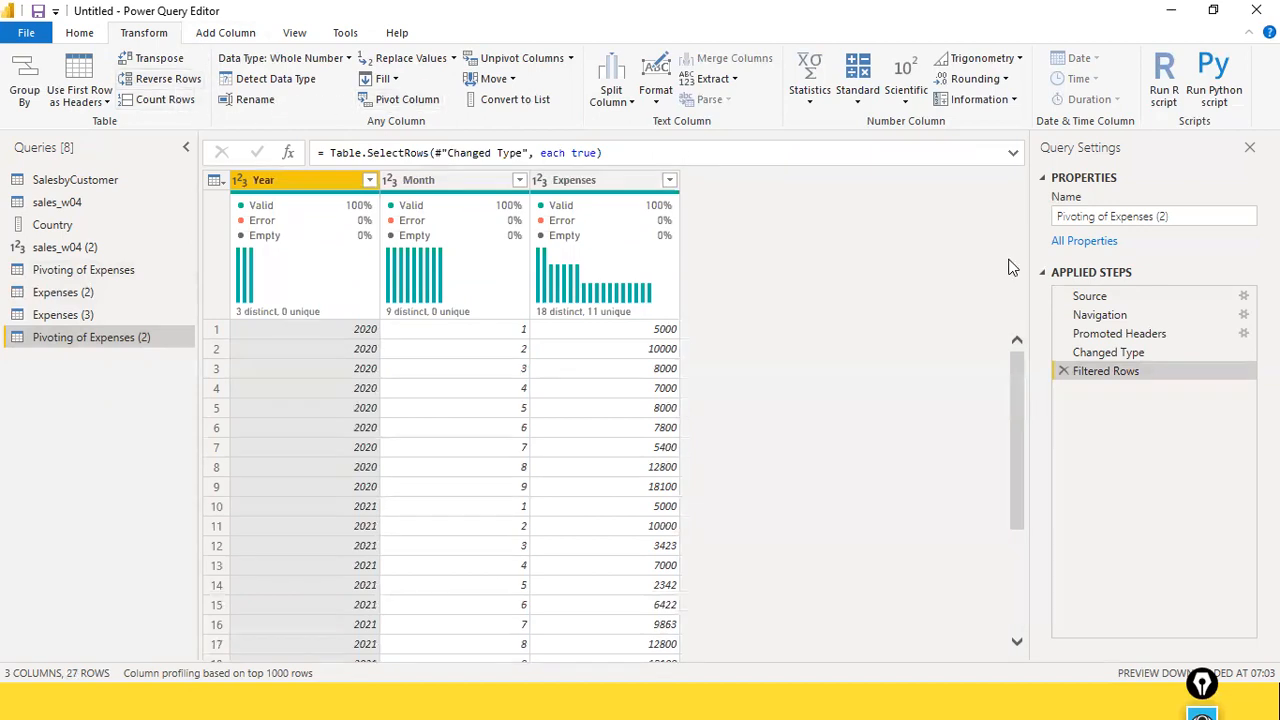
Try pivoting the Month column with Year as the values column, look through the result, and remove that pivot step
click(418, 180)
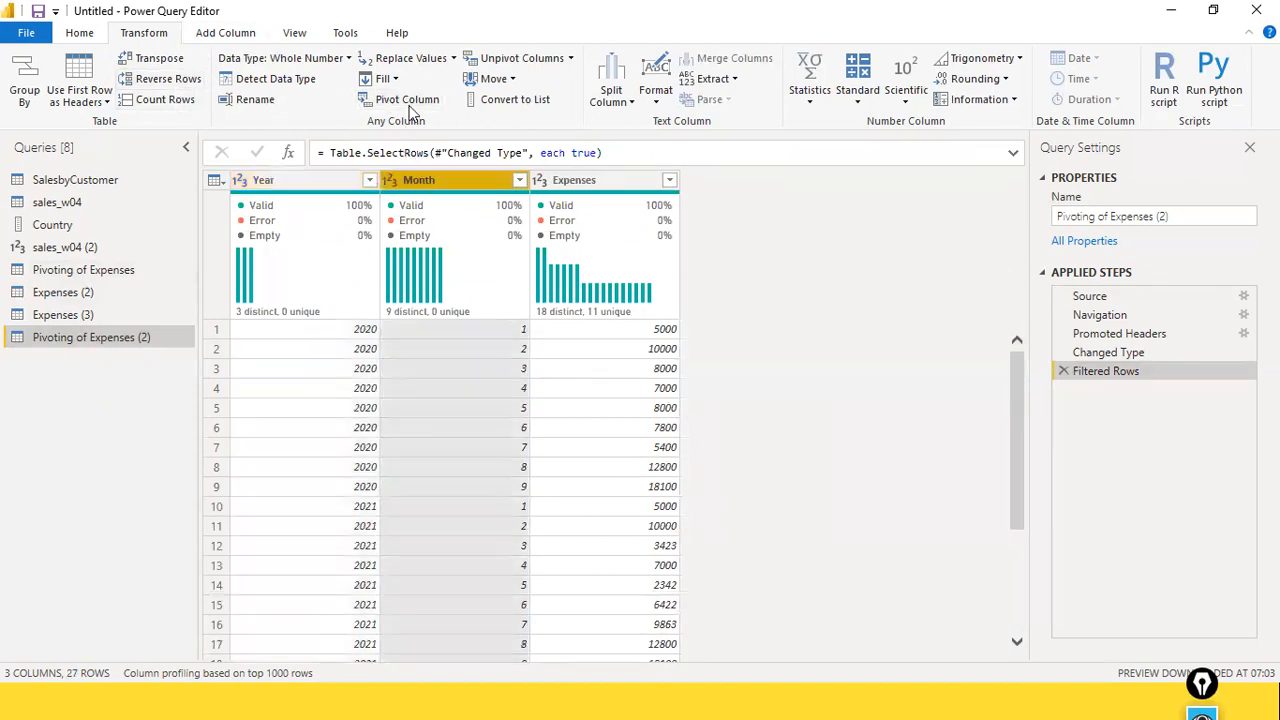
click(407, 100)
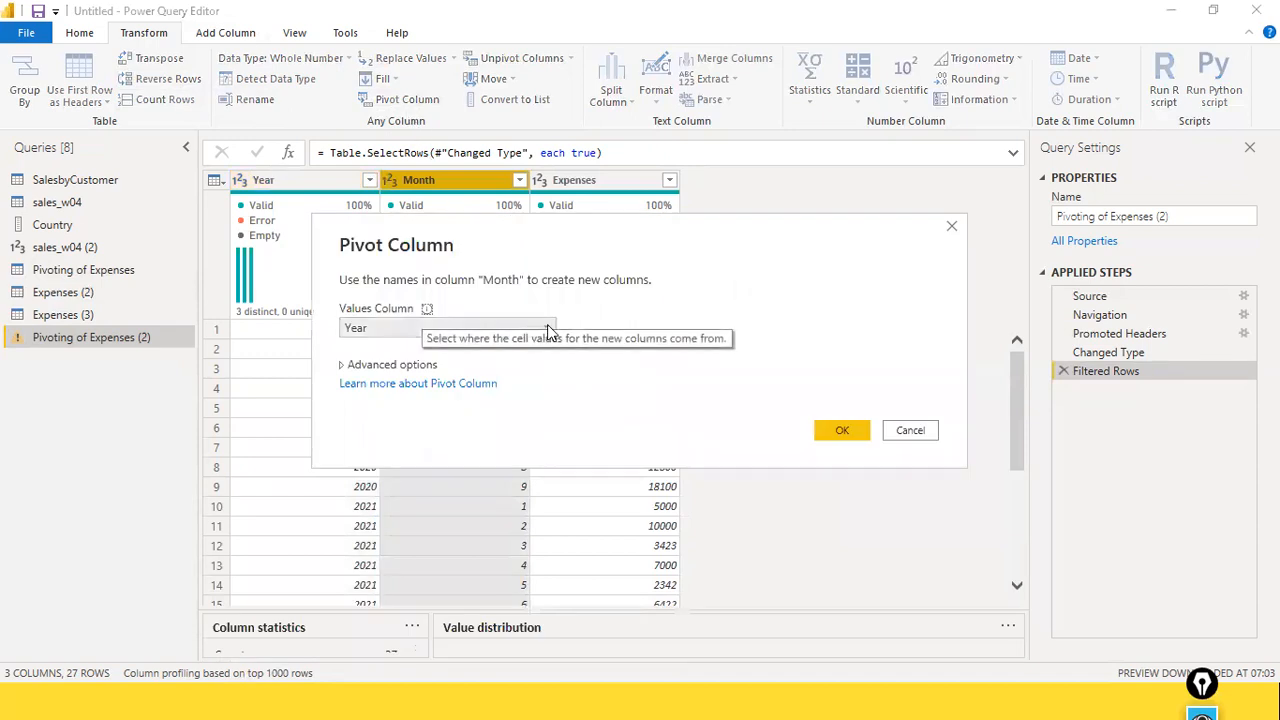
click(845, 432)
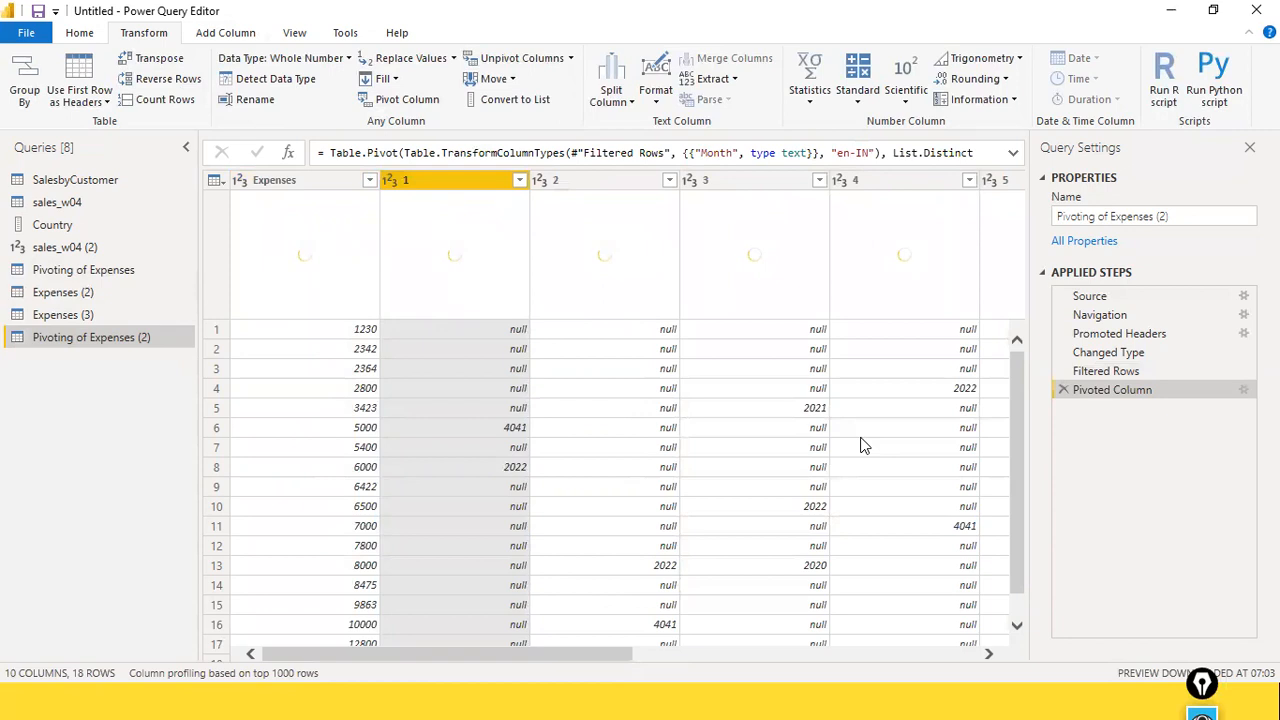
drag(476, 658, 337, 591)
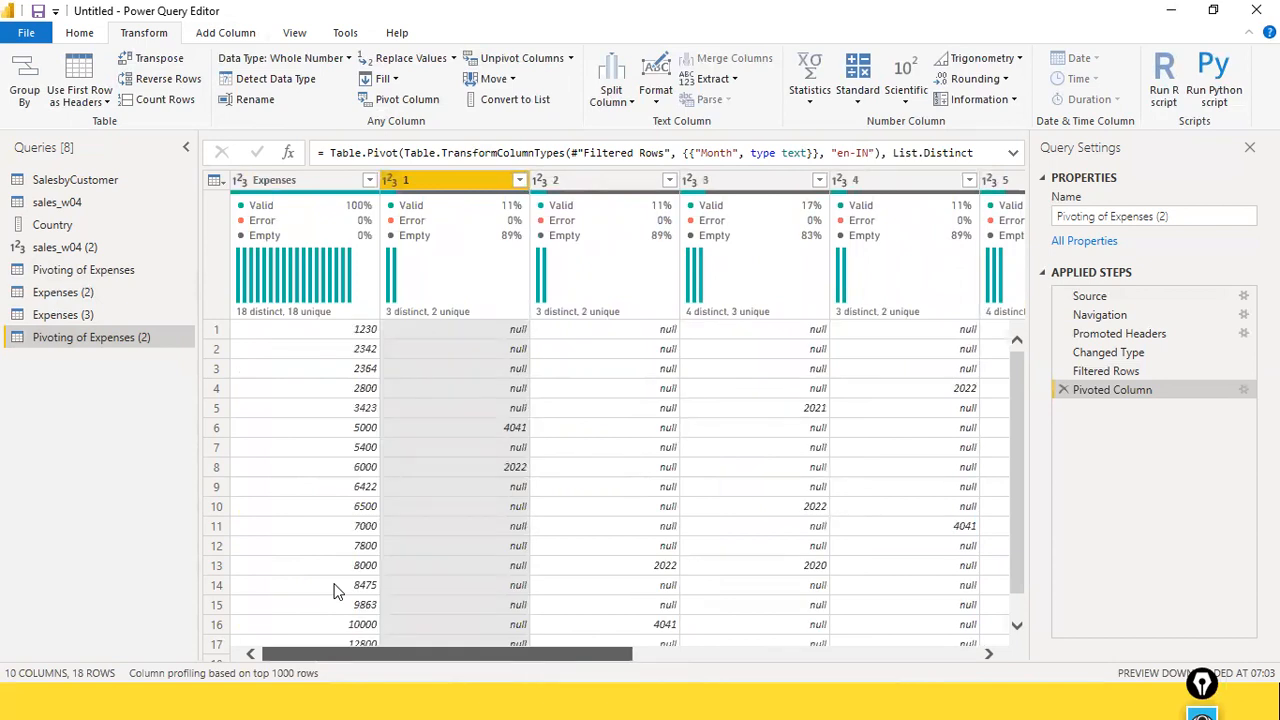
drag(429, 654, 116, 620)
click(369, 180)
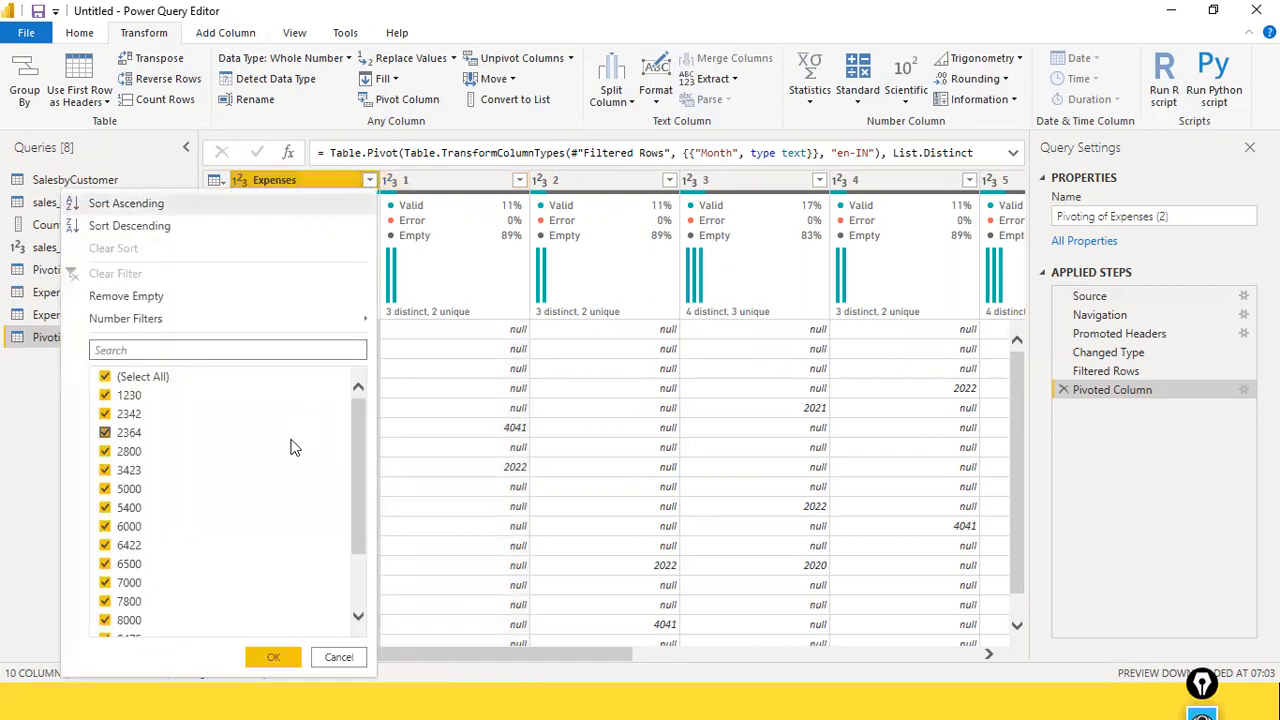
click(336, 657)
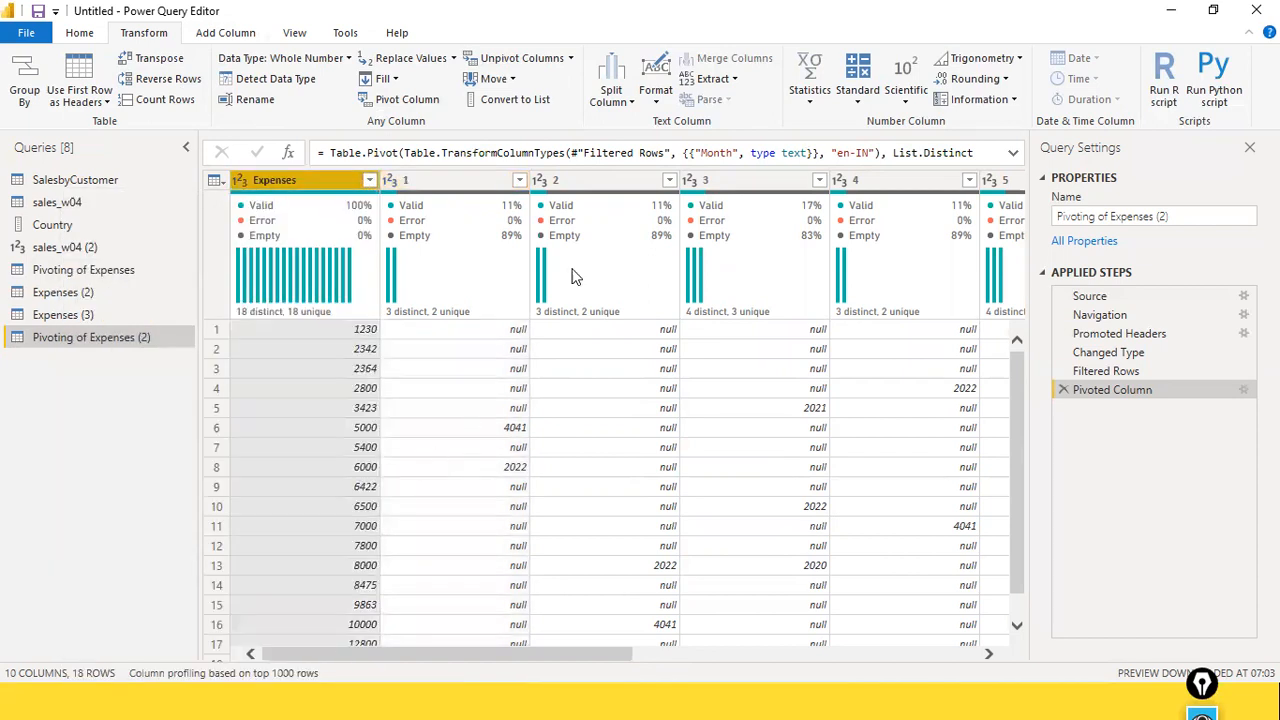
click(1064, 390)
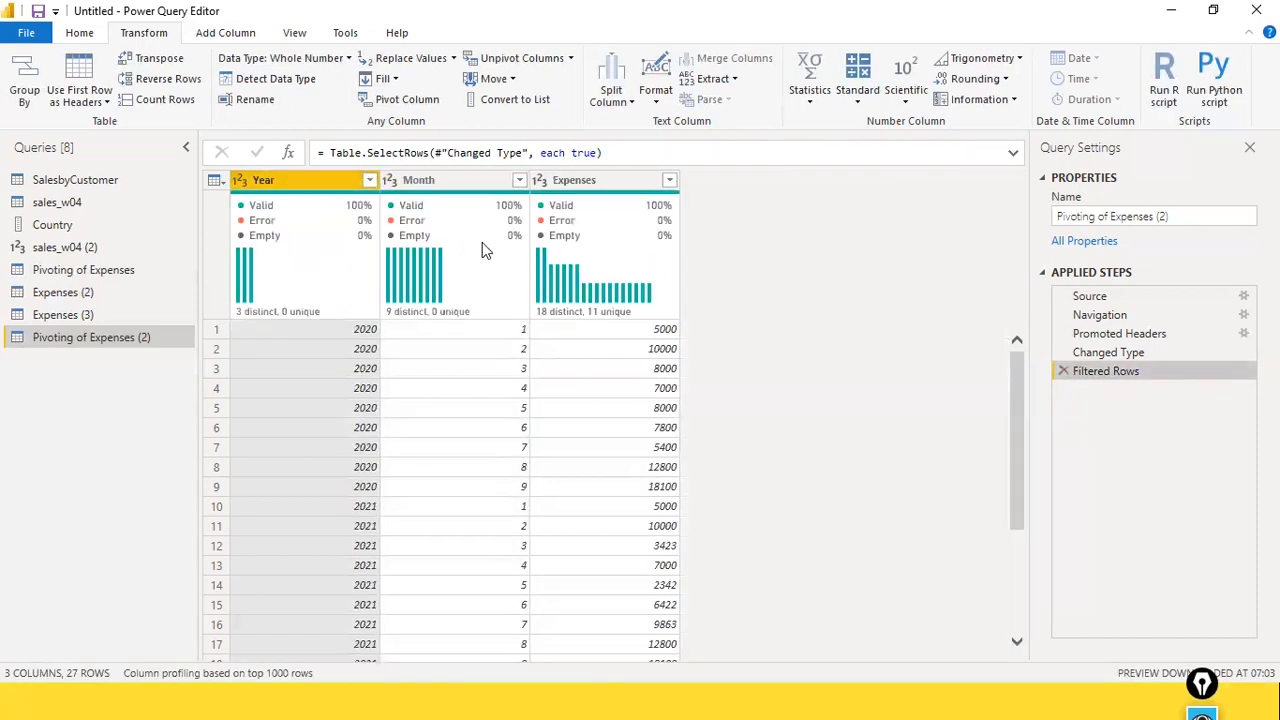
Pivot the Month column of Pivoting of Expenses (2) using Expenses as the values column
click(452, 180)
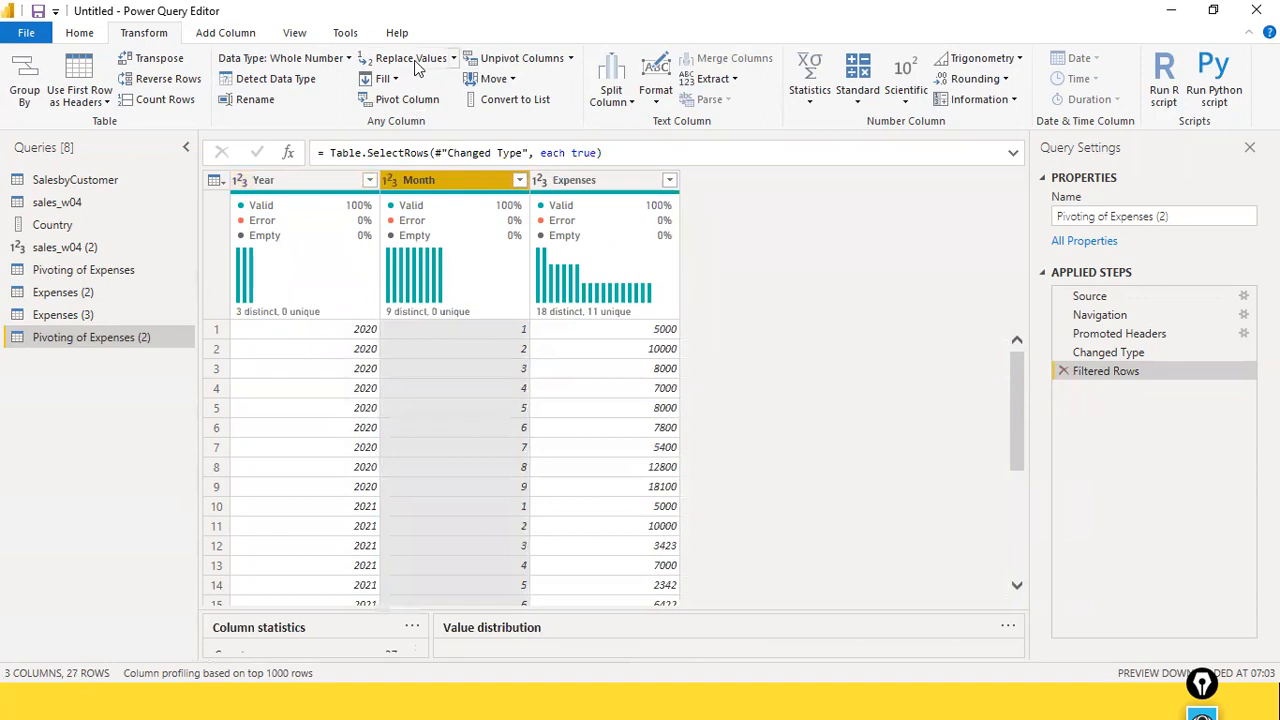
click(410, 99)
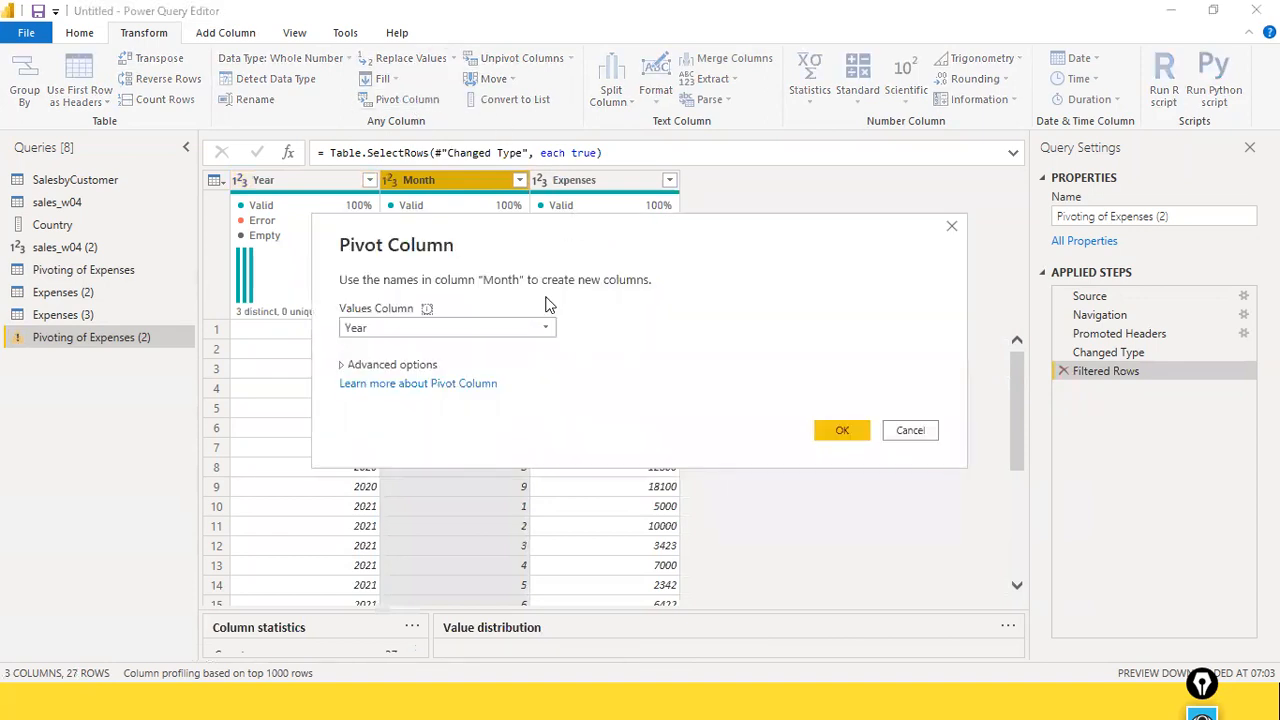
click(548, 329)
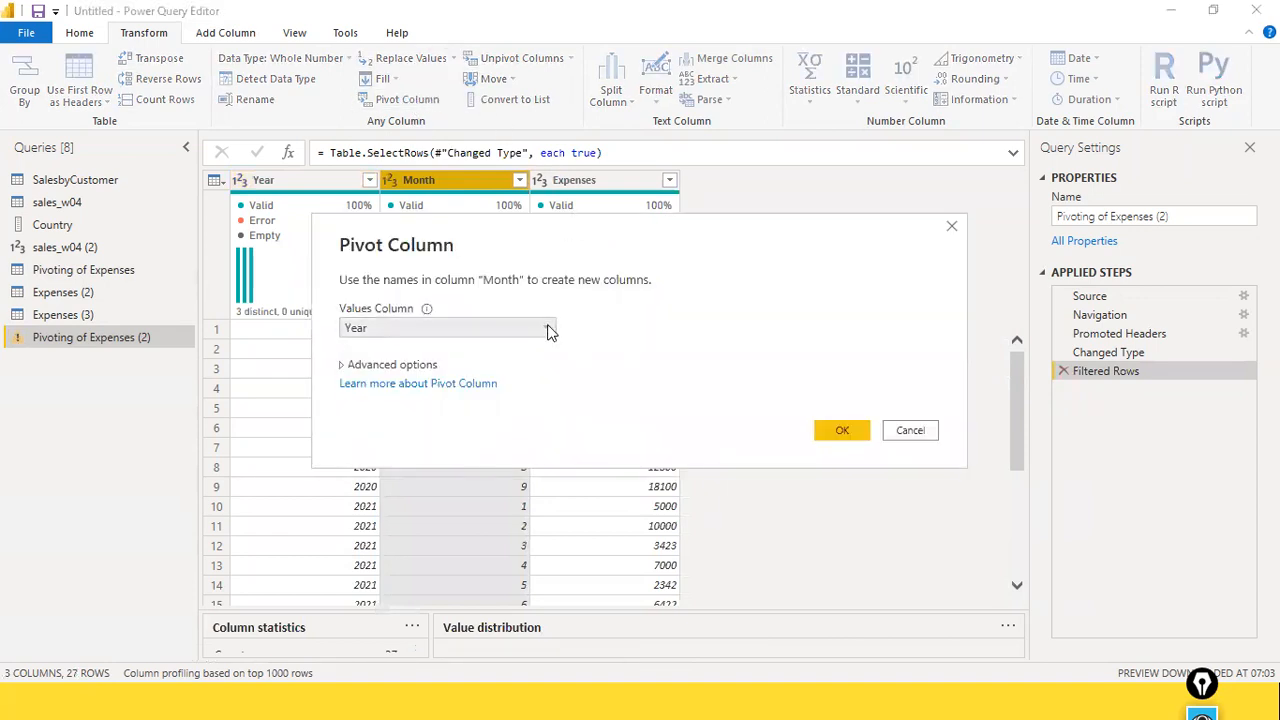
click(478, 366)
click(846, 430)
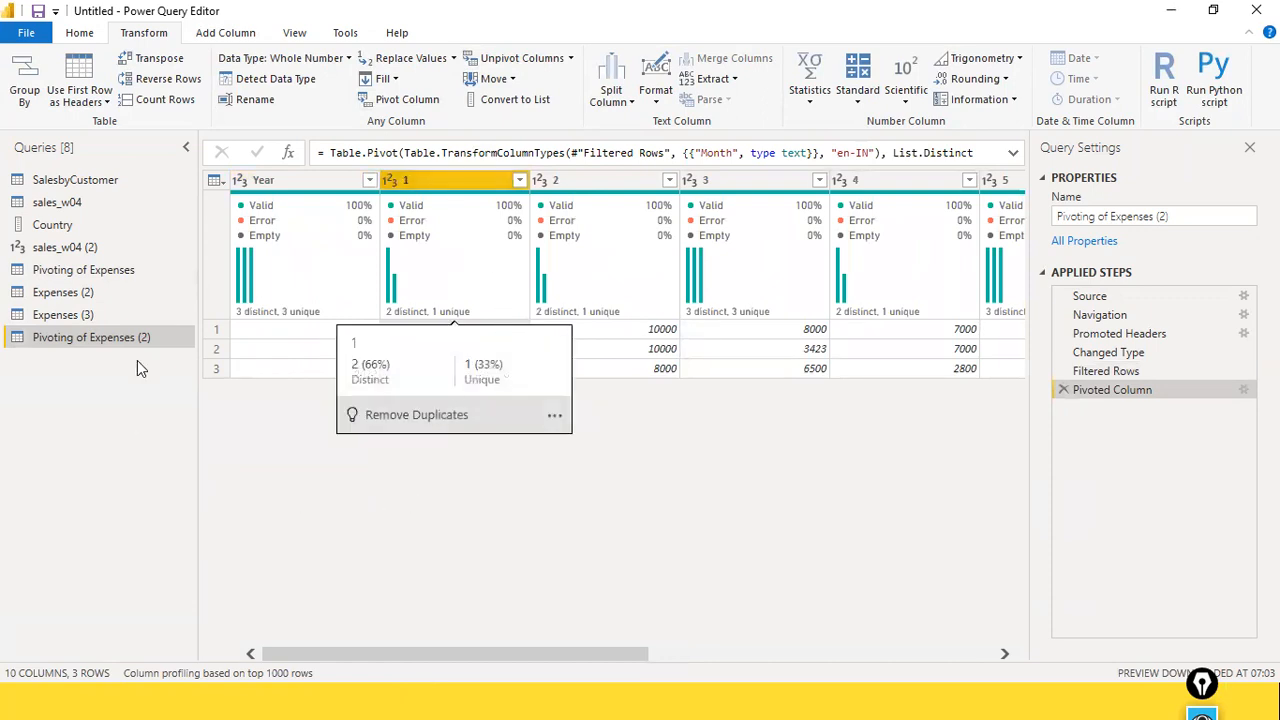
drag(491, 654, 313, 546)
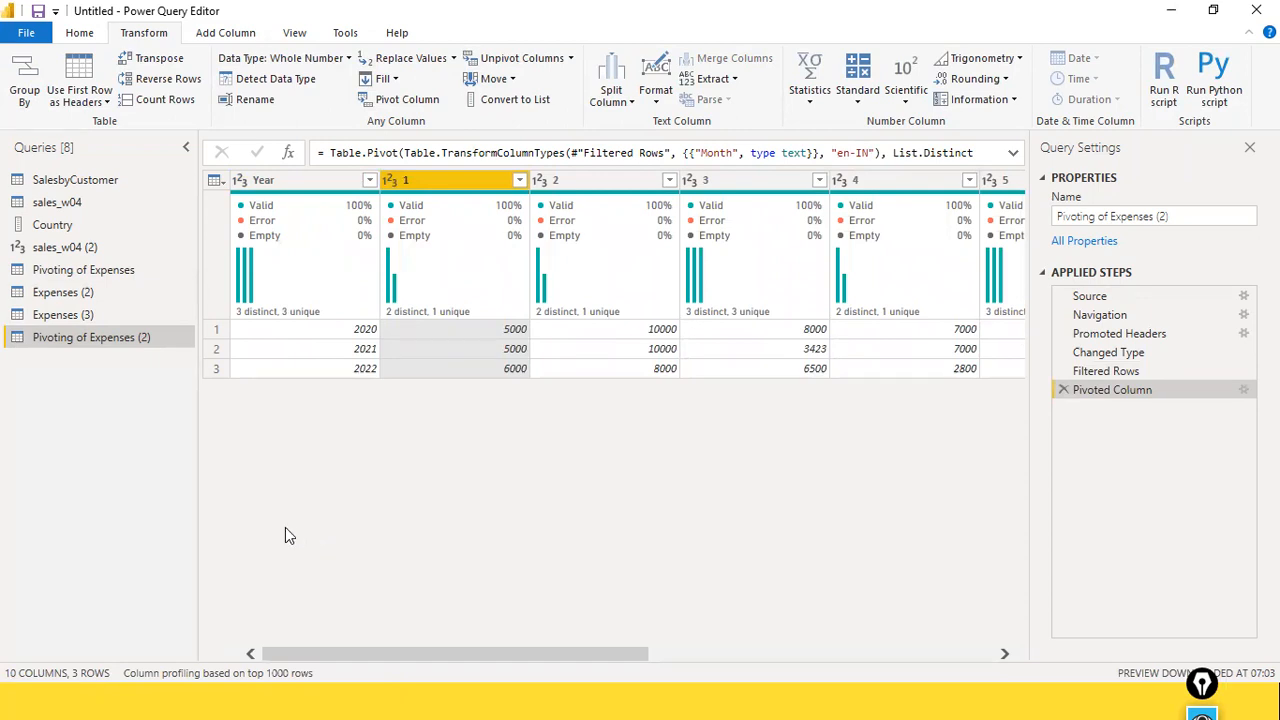
Rename the Pivoting of Expenses (2) query as Pivot on Month for Expenses
right_click(113, 345)
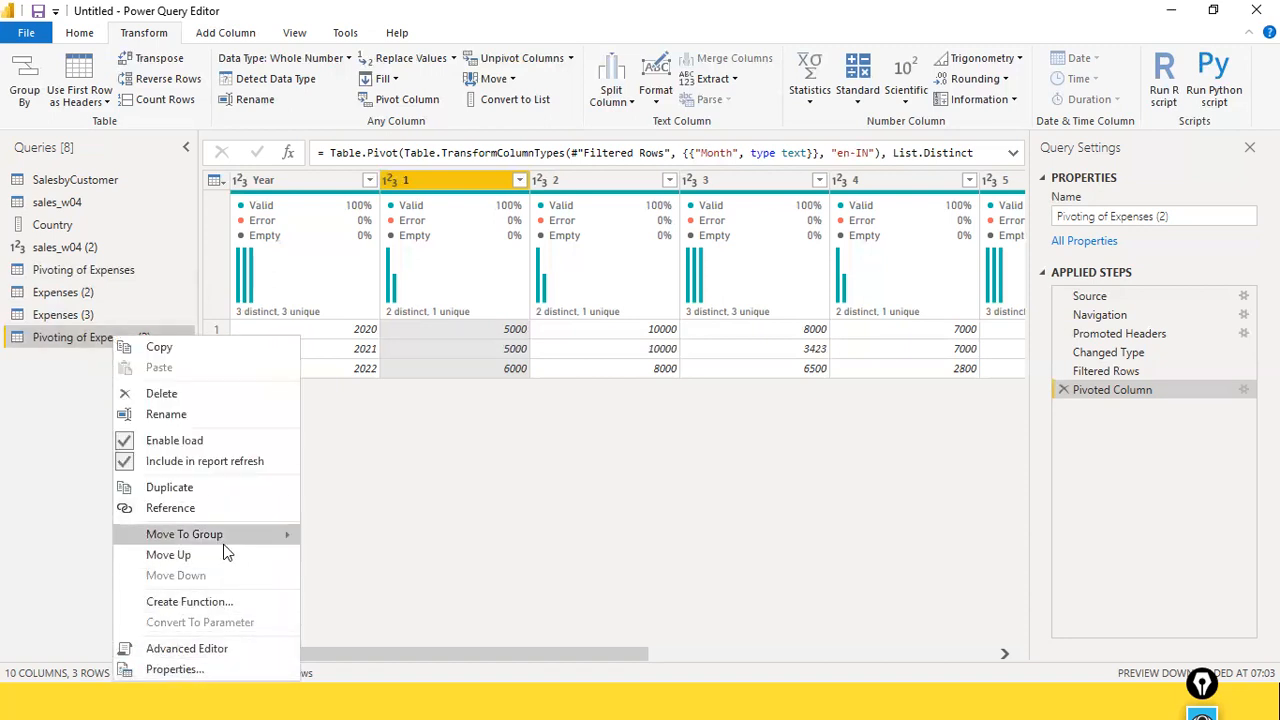
click(195, 414)
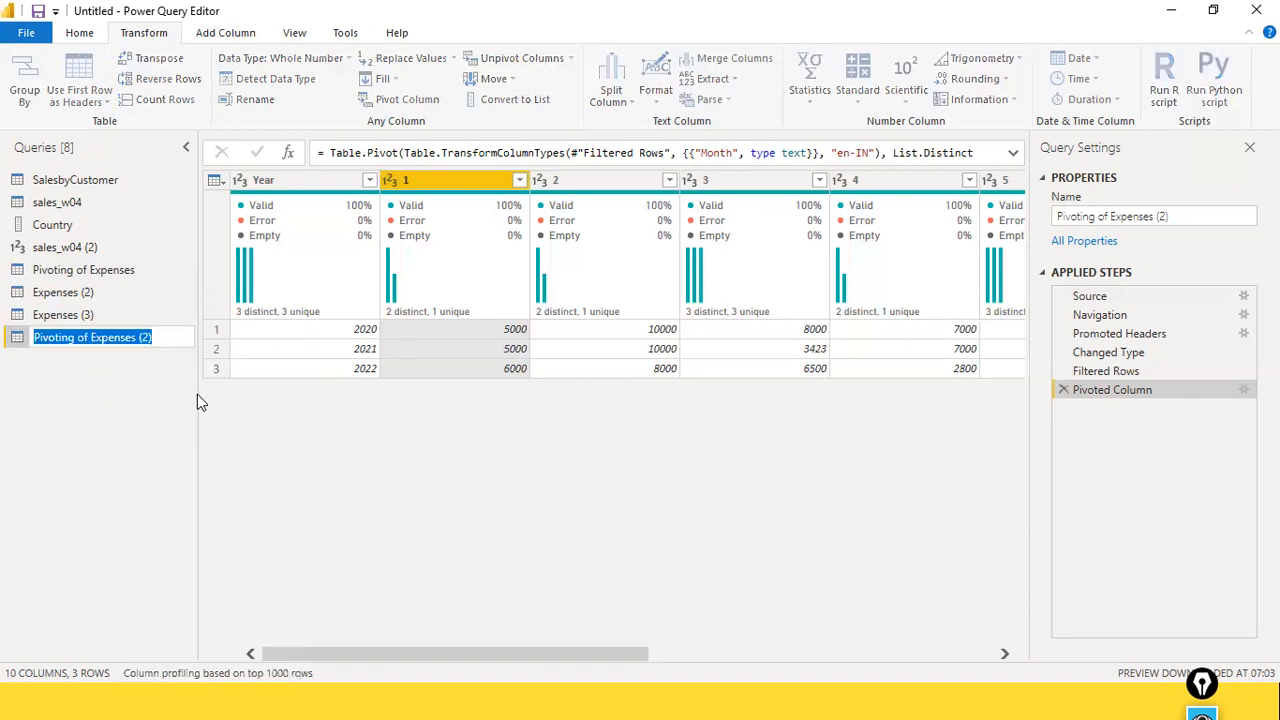
key(End)
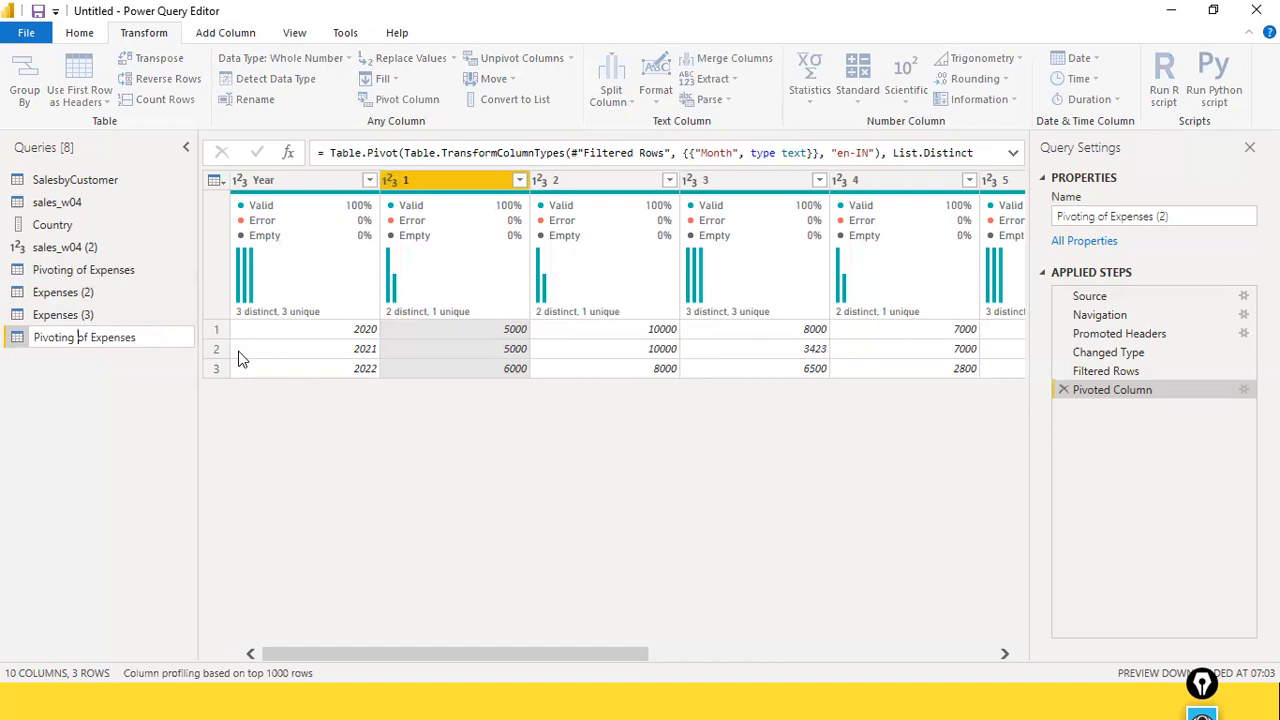
key(BackSpace)
key(BackSpace)
key(BackSpace)
text(on Month)
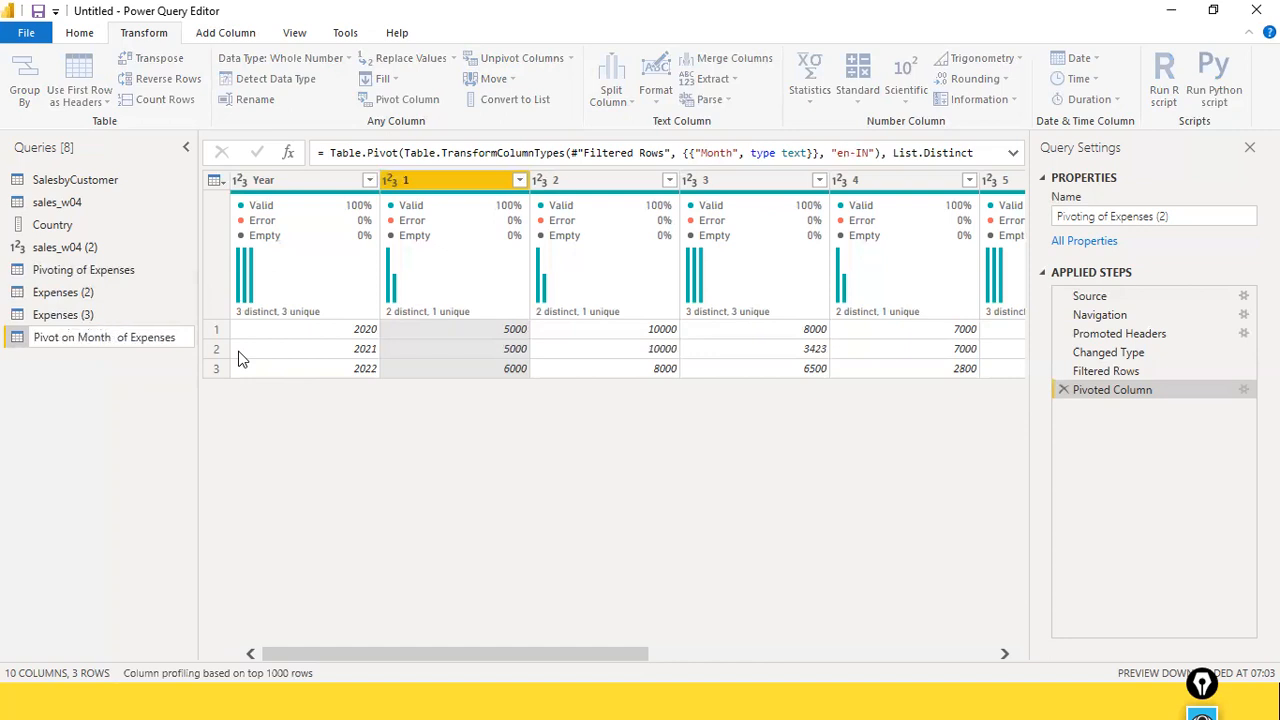
key(Delete)
text(for)
key(Delete)
key(Delete)
key(Return)
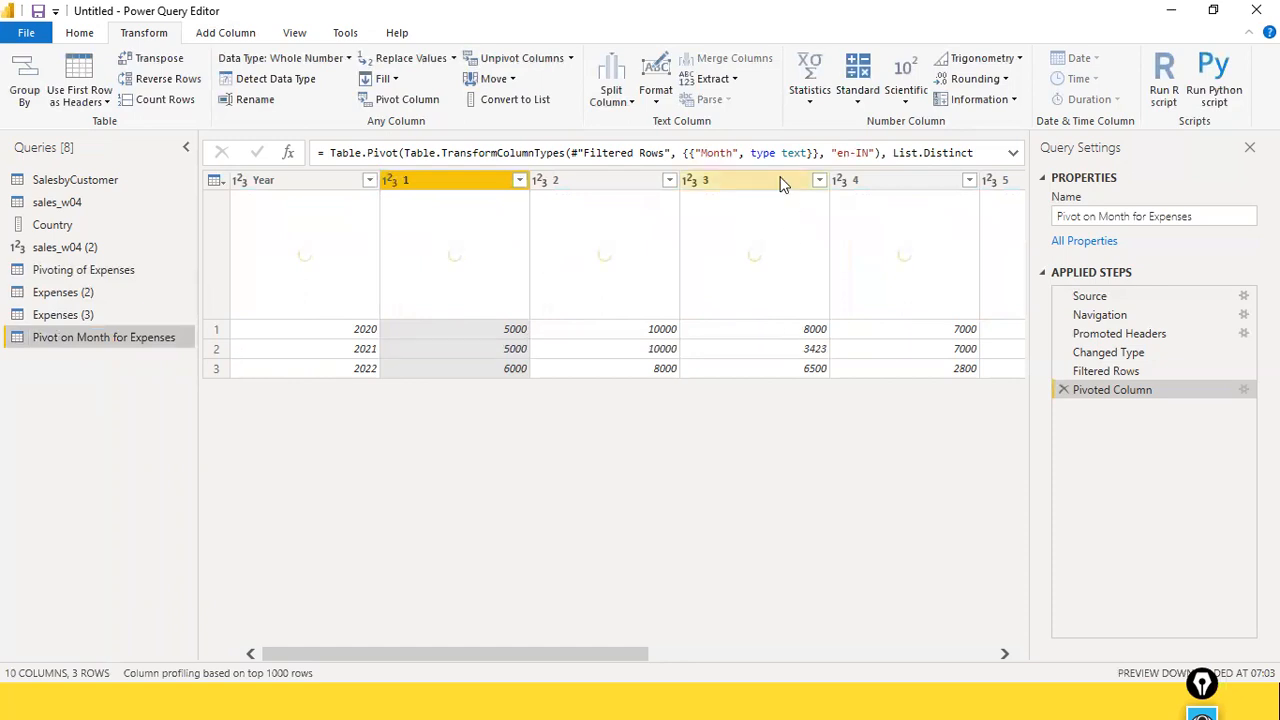
Duplicate the Pivot on Month for Expenses query
right_click(137, 339)
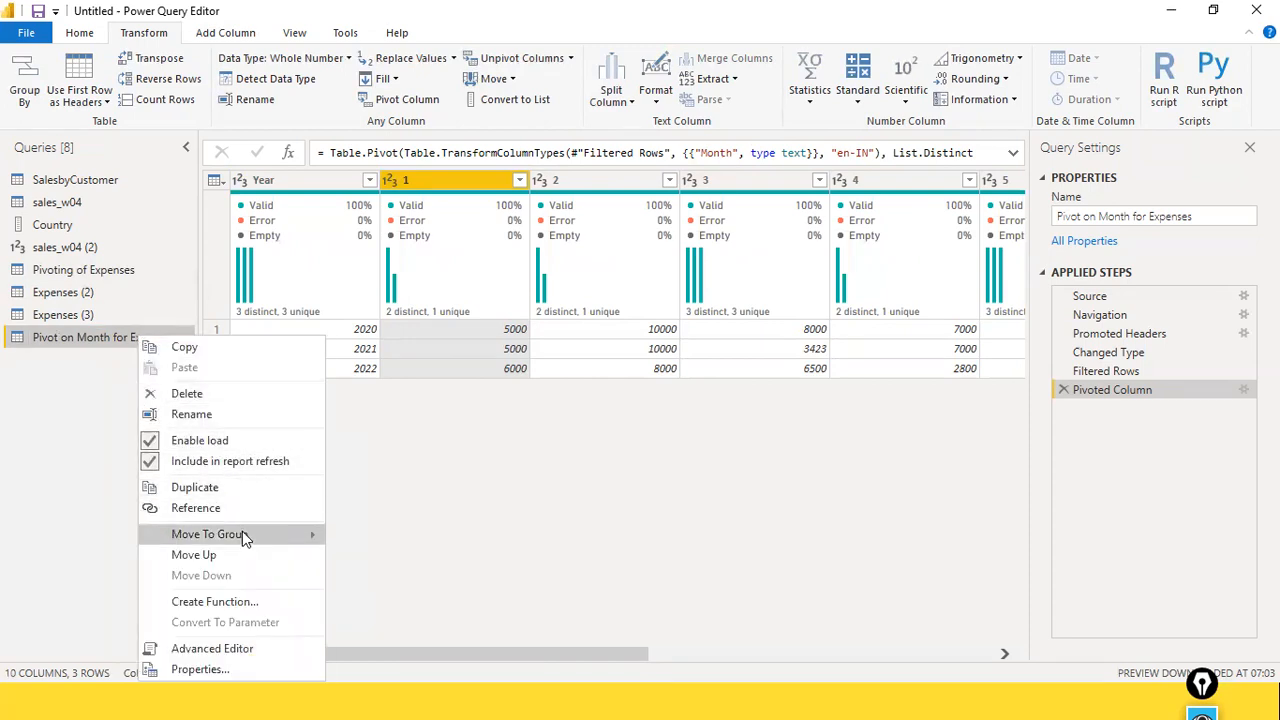
click(251, 489)
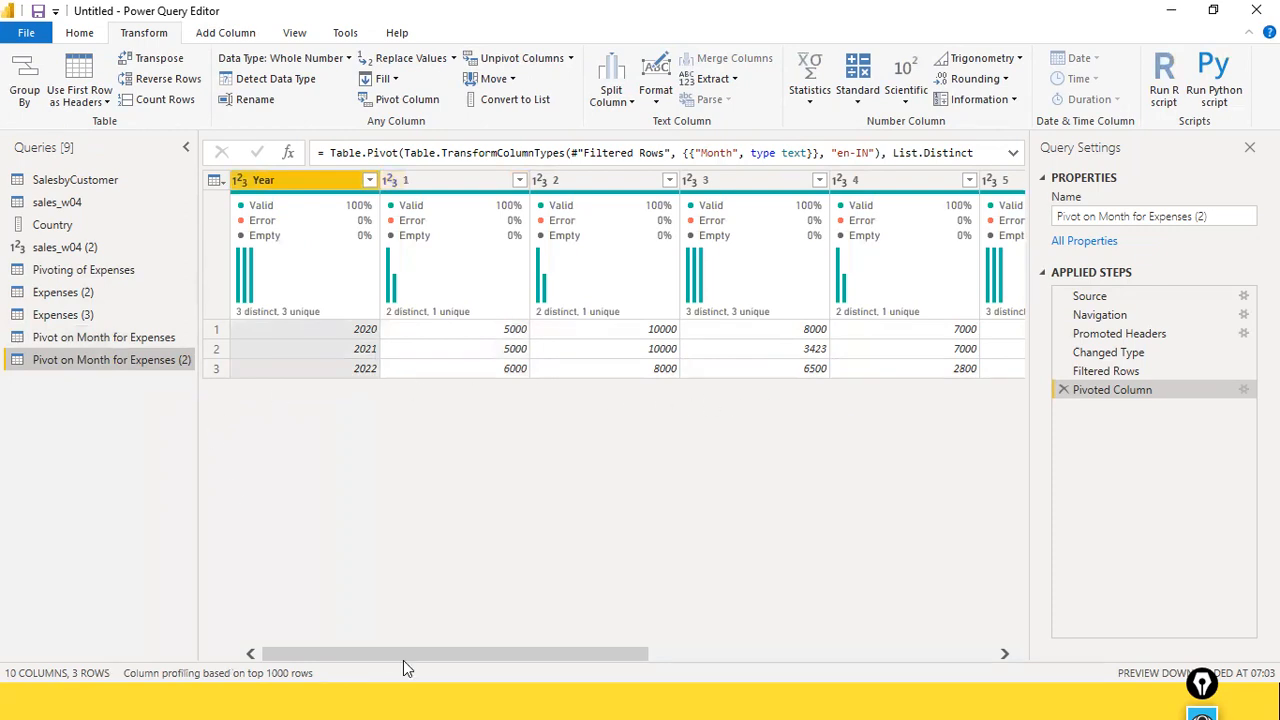
drag(401, 652, 298, 622)
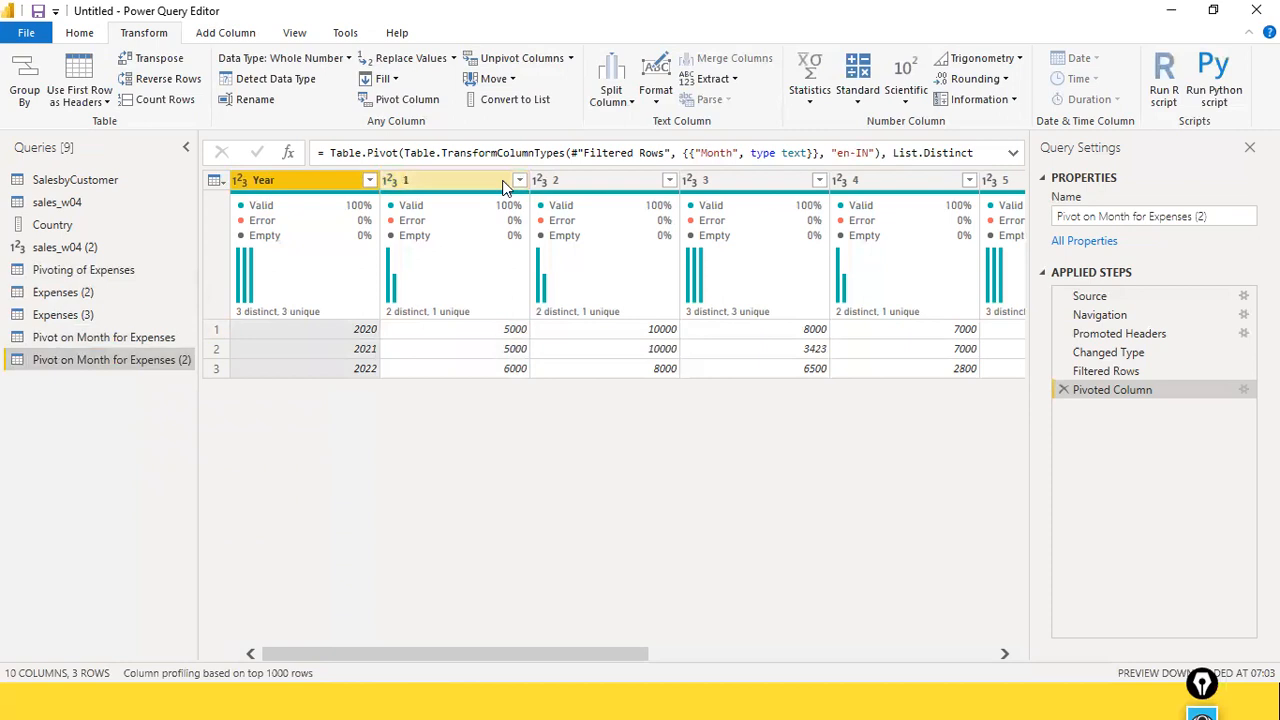
click(135, 340)
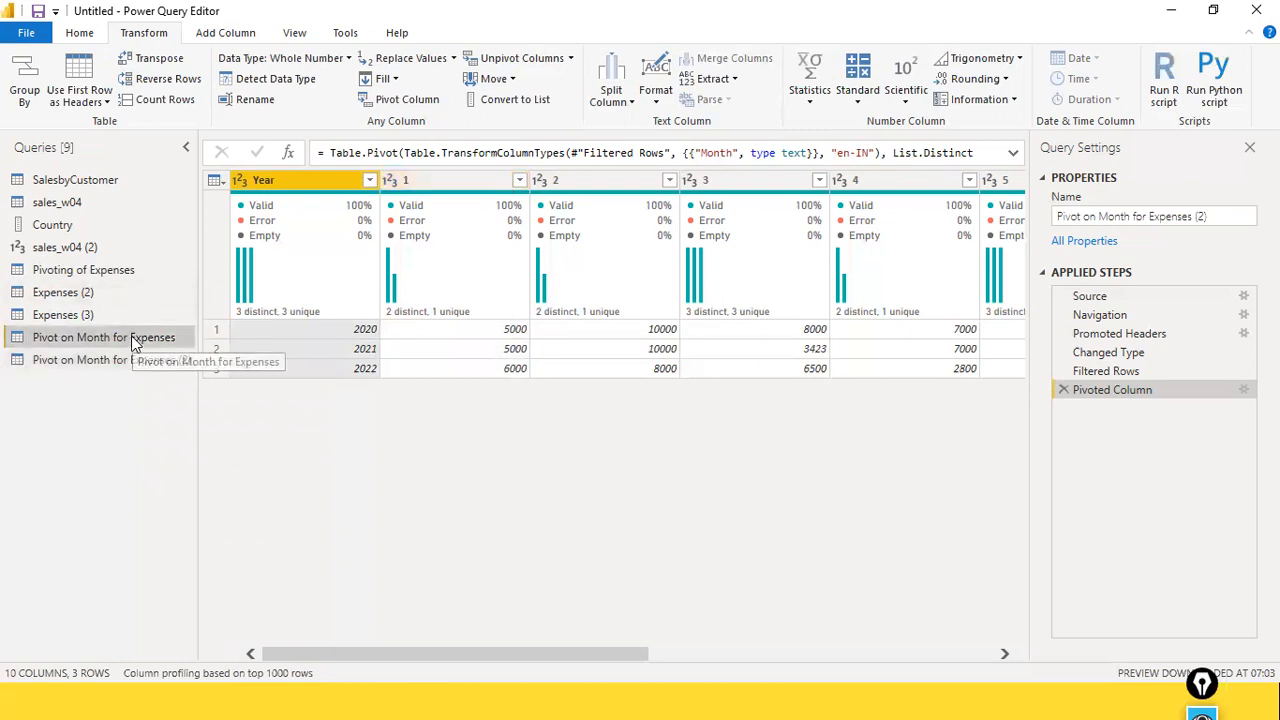
Rename the Pivoting of Expenses query as Pivot of Yearly Expenses
click(111, 278)
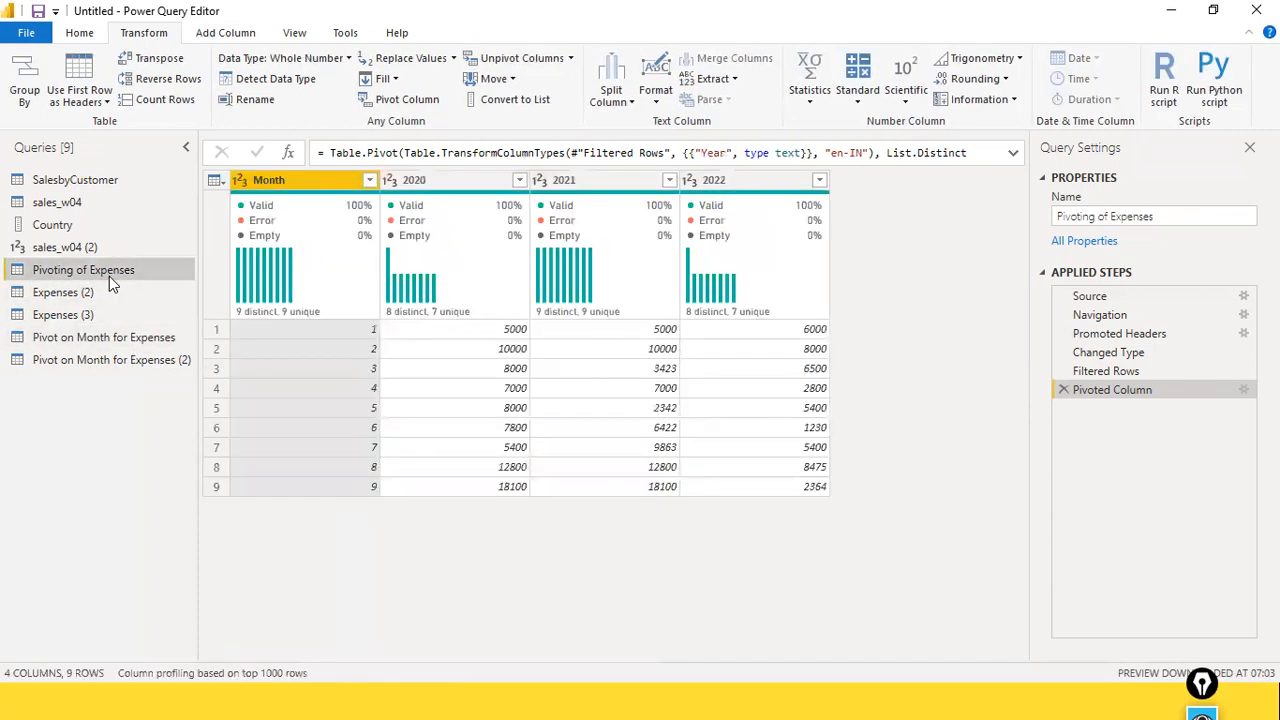
right_click(109, 276)
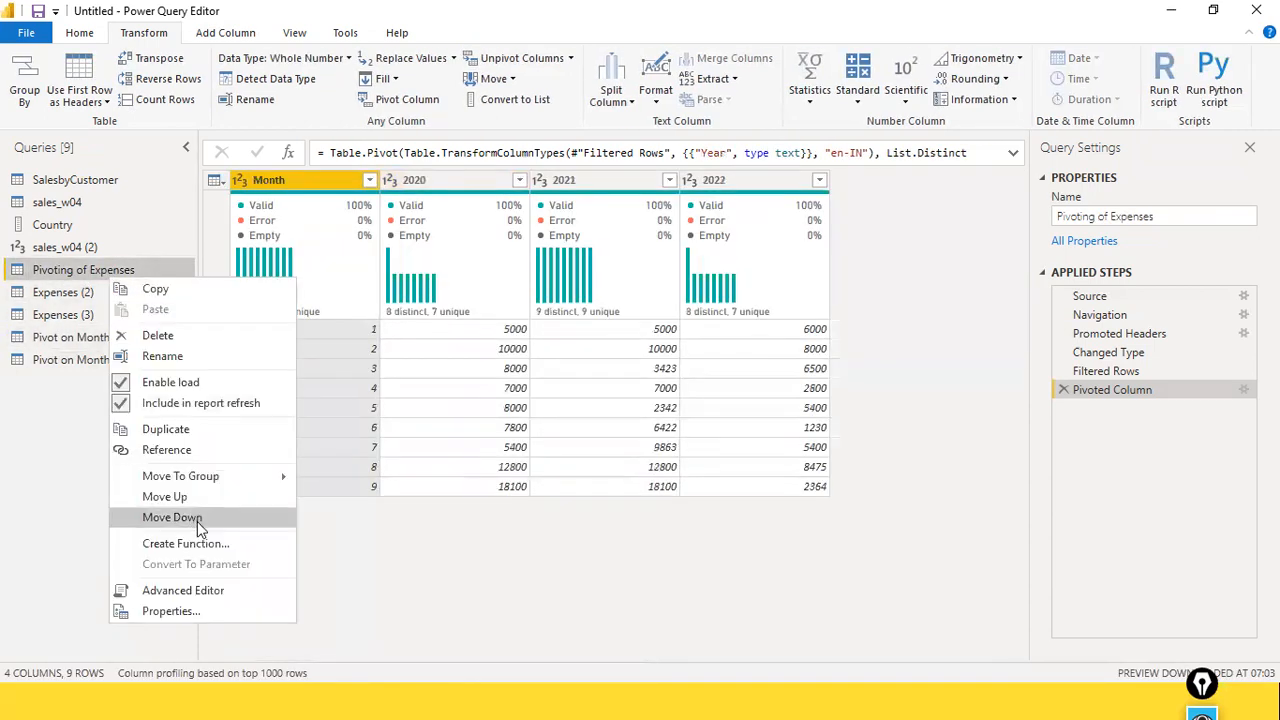
click(214, 352)
key(Left)
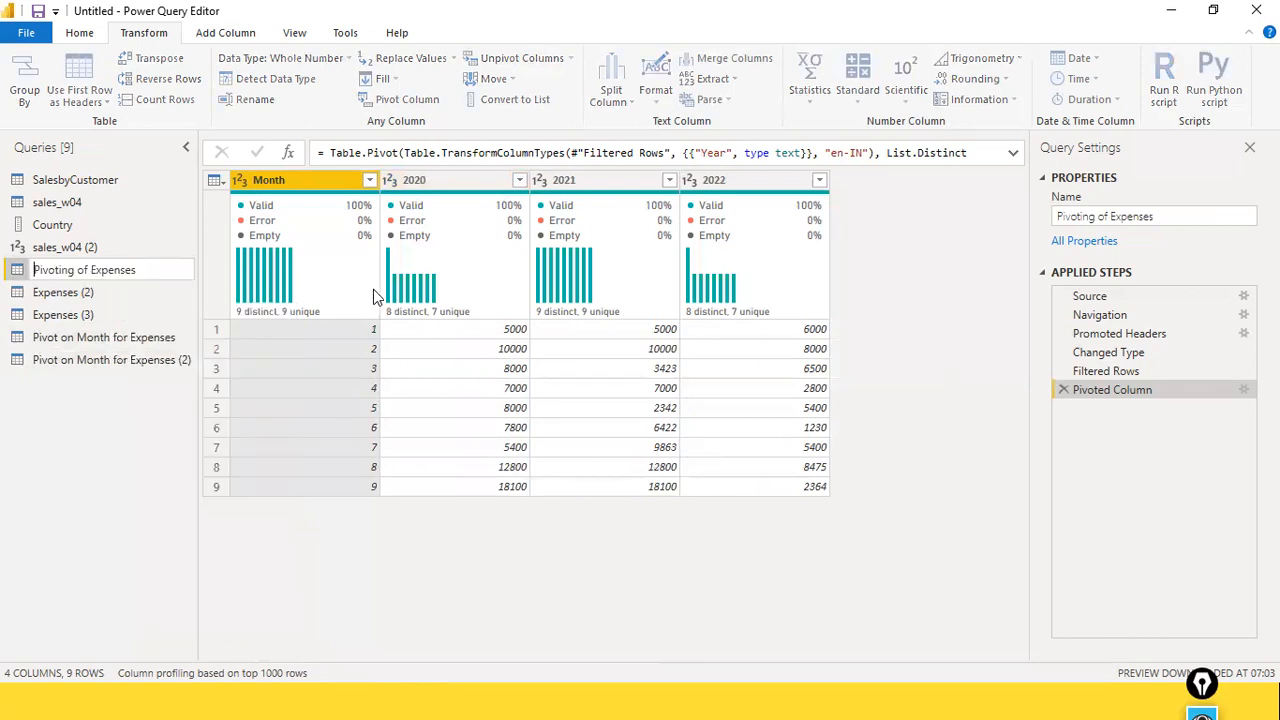
key(BackSpace)
key(BackSpace)
key(BackSpace)
key(BackSpace)
text(Yearly)
key(Return)
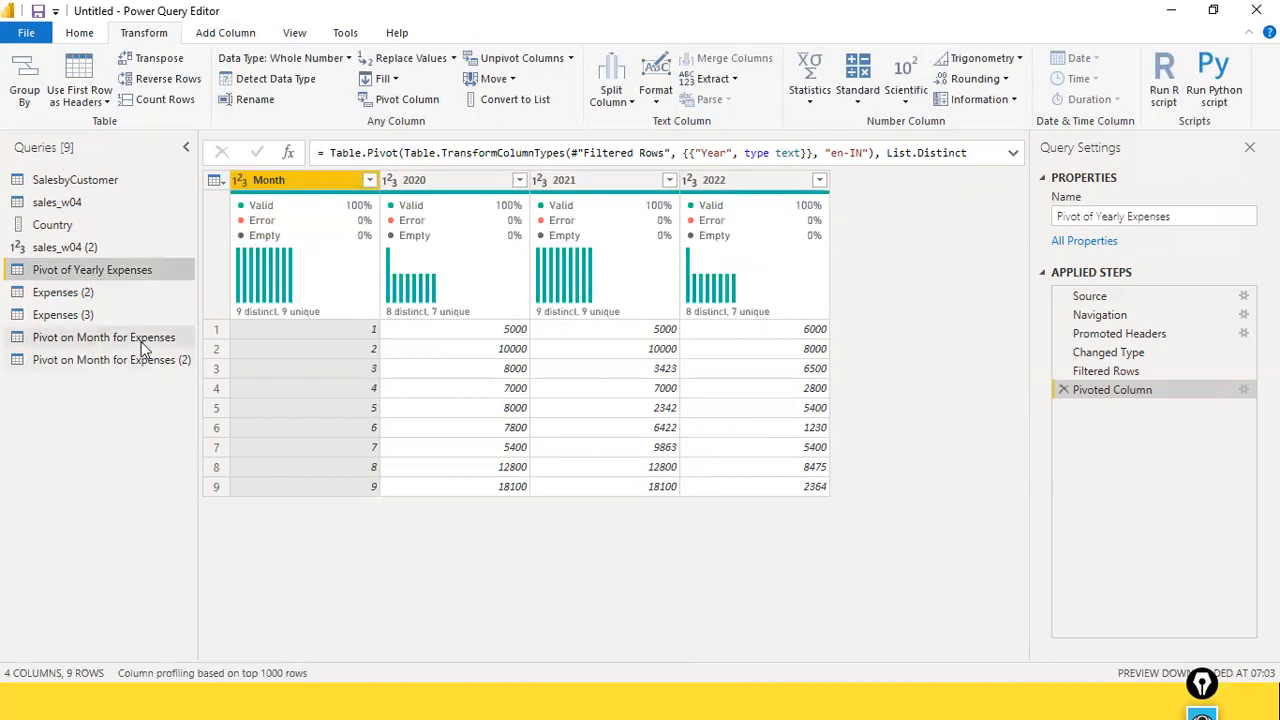
Rename the Pivot of Yearly Expenses query as Pivot on Year of Expenses
right_click(103, 275)
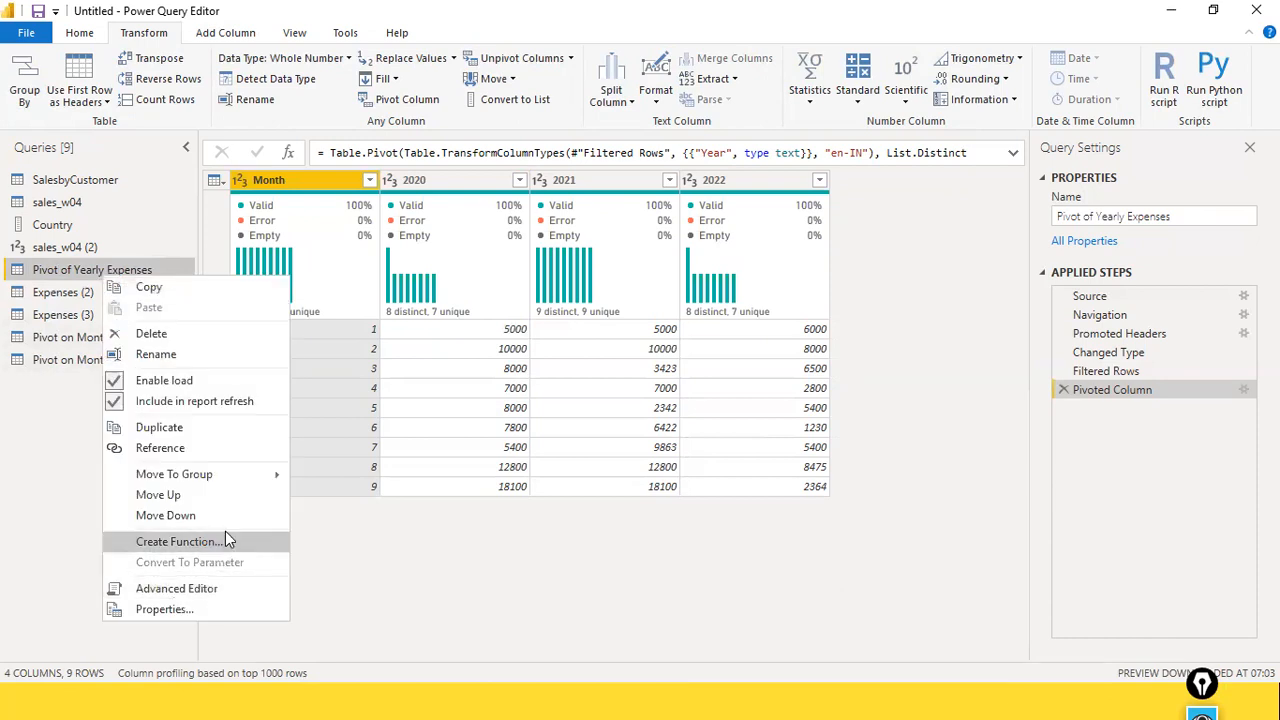
click(206, 356)
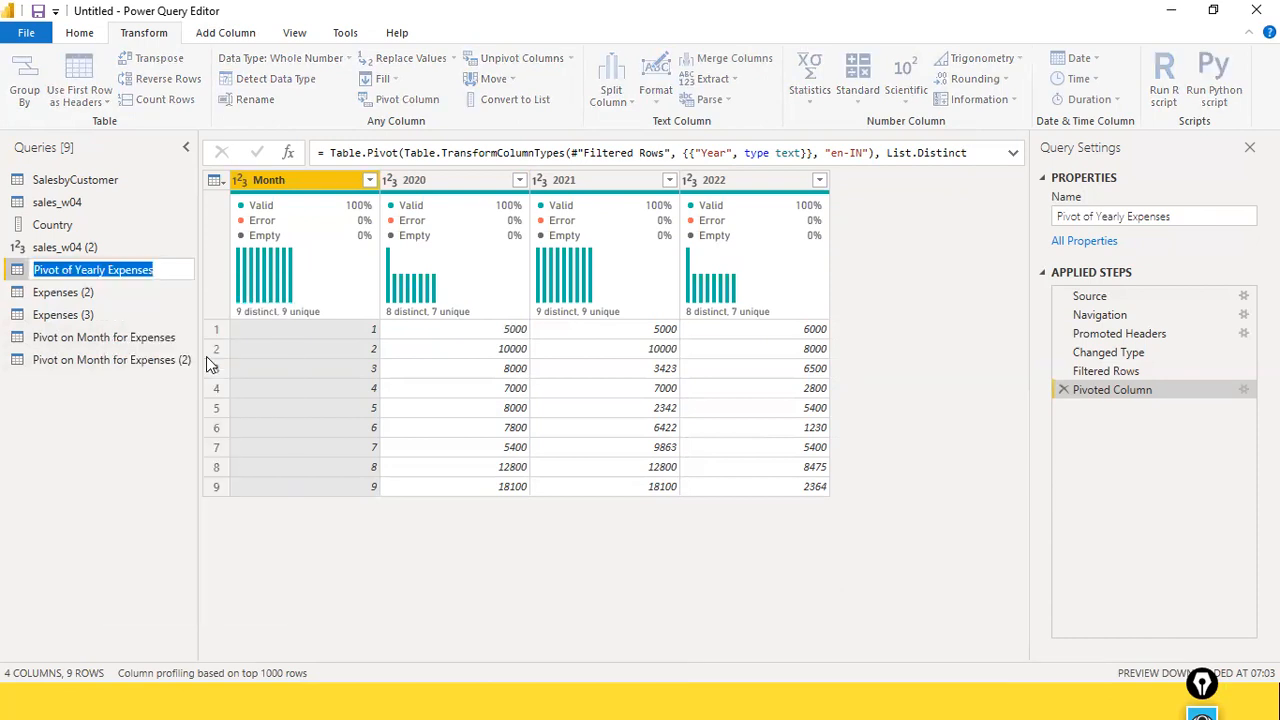
key(Left)
key(ctrl+Right)
text(on Year)
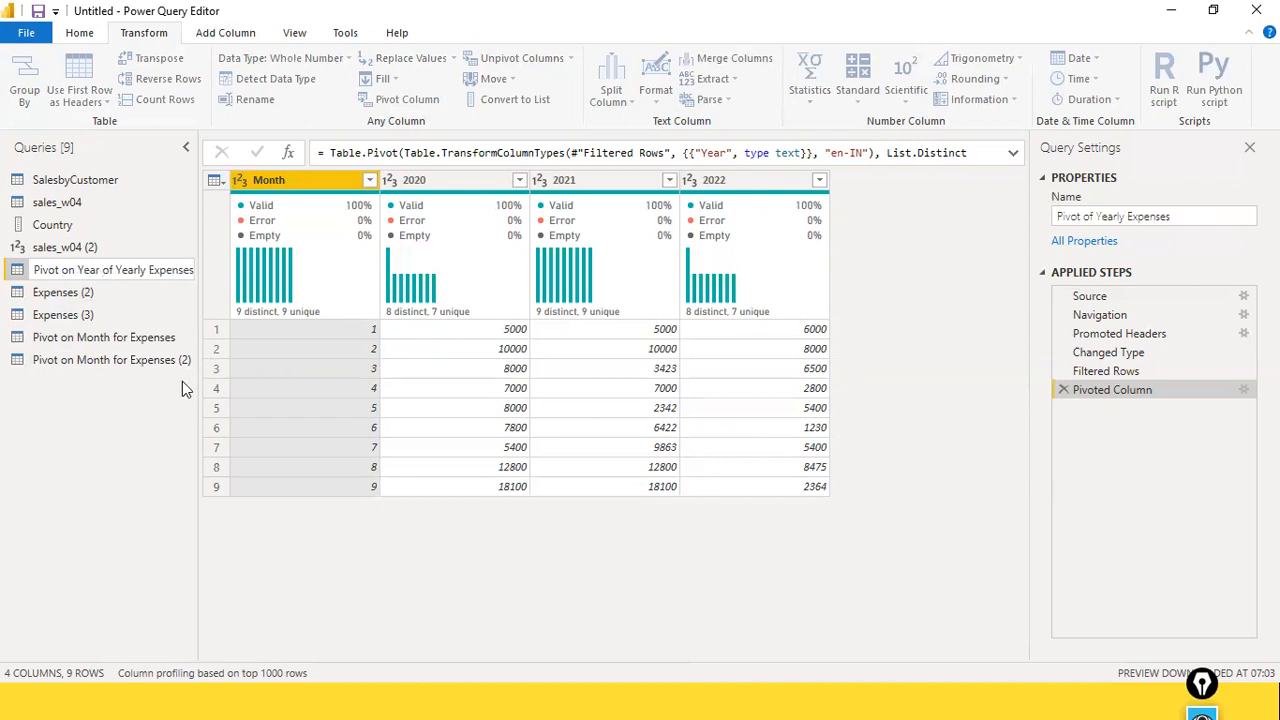
key(Menu)
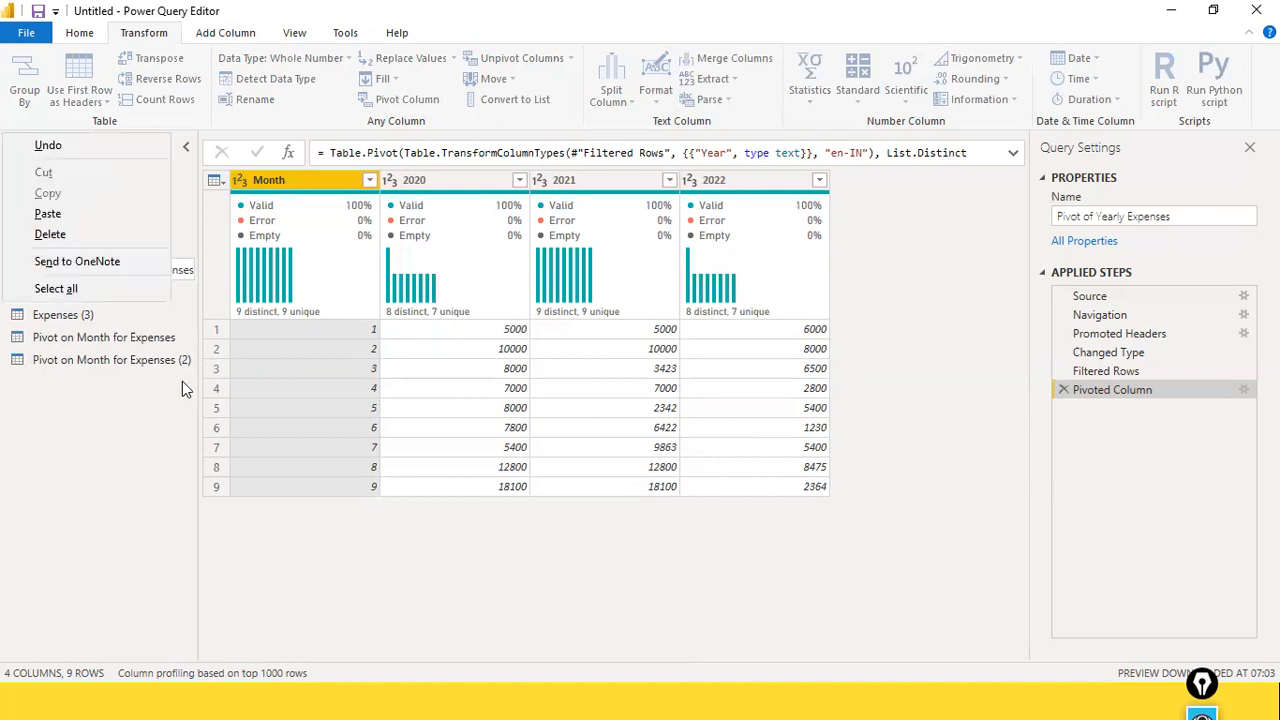
key(Escape)
key(Delete)
key(Delete)
key(Delete)
key(Delete)
key(Delete)
key(Delete)
key(Delete)
key(Delete)
key(Delete)
text(of)
key(Return)
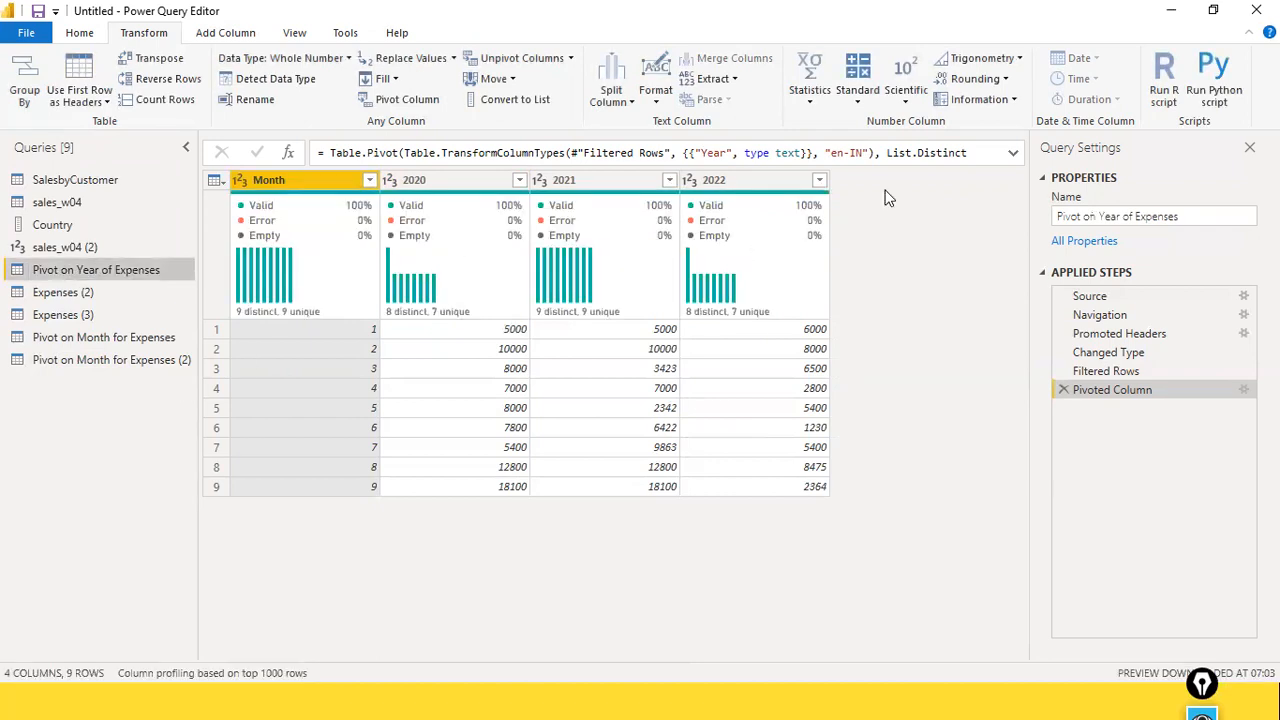
click(117, 275)
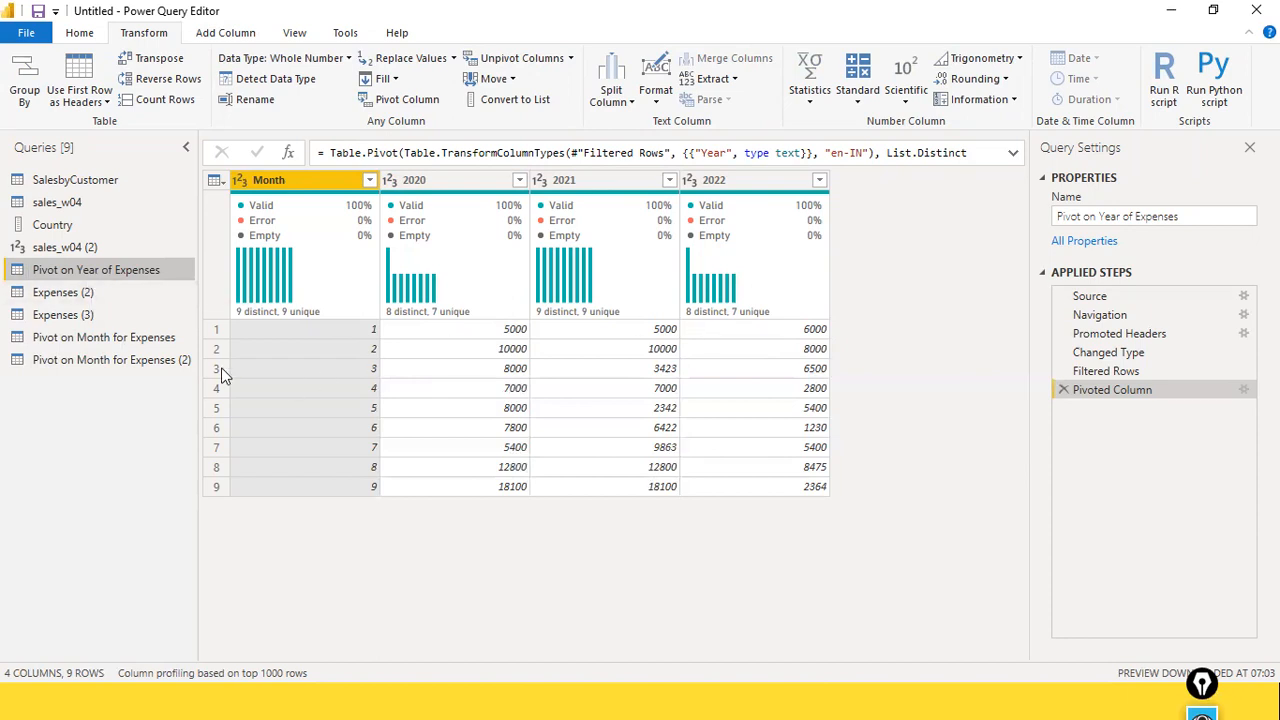
click(101, 338)
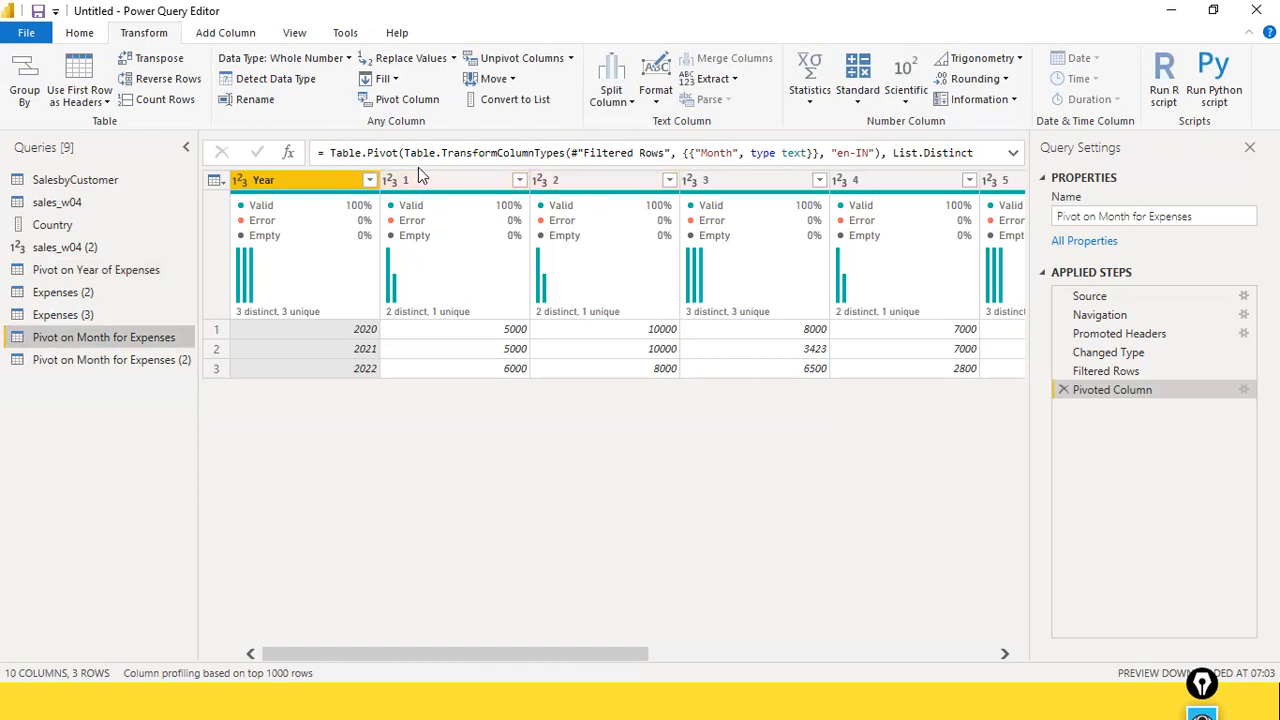
click(117, 364)
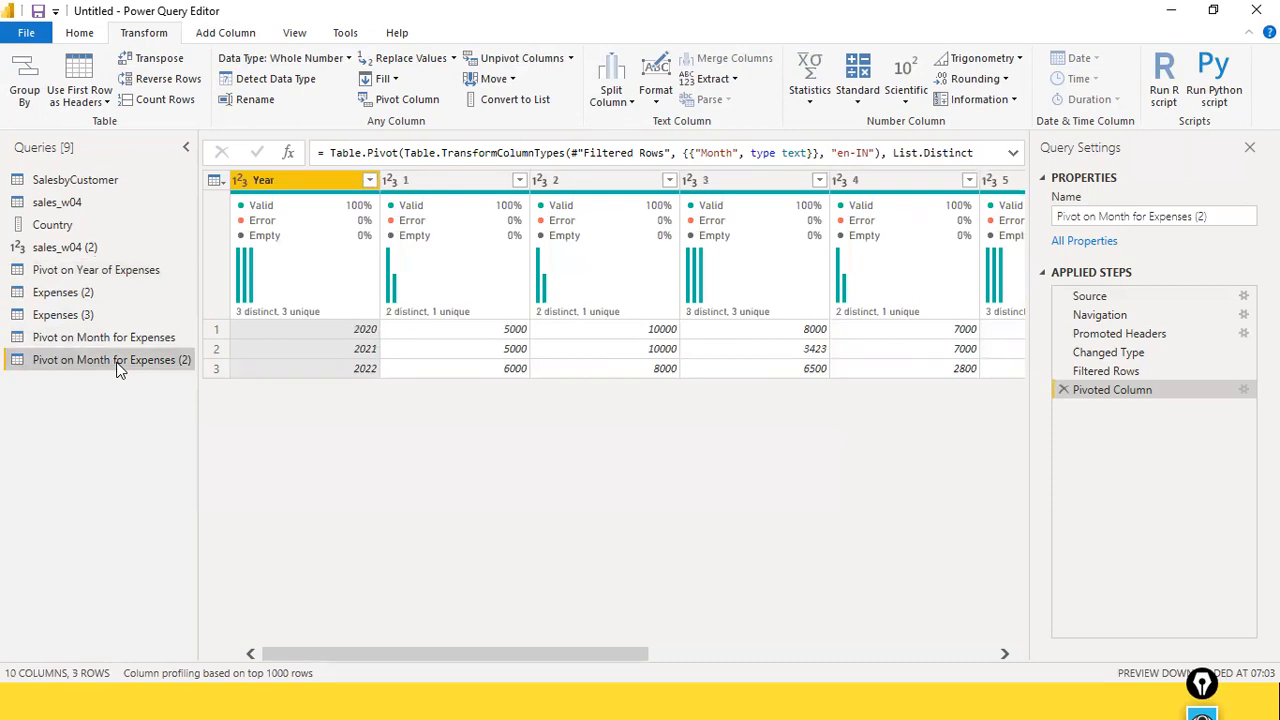
click(125, 338)
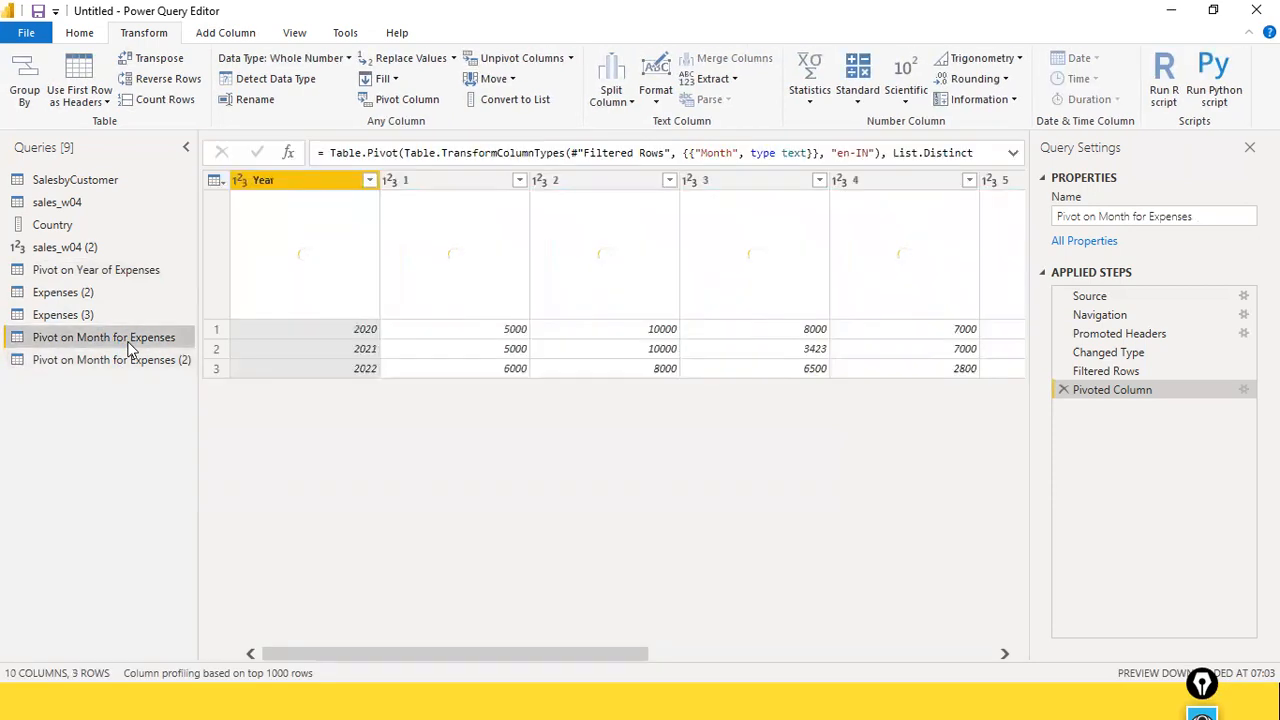
In the Pivot on Month for Expenses (2) query, delete the Pivoted Column step and pivot Month again with Expenses as the values column
click(150, 362)
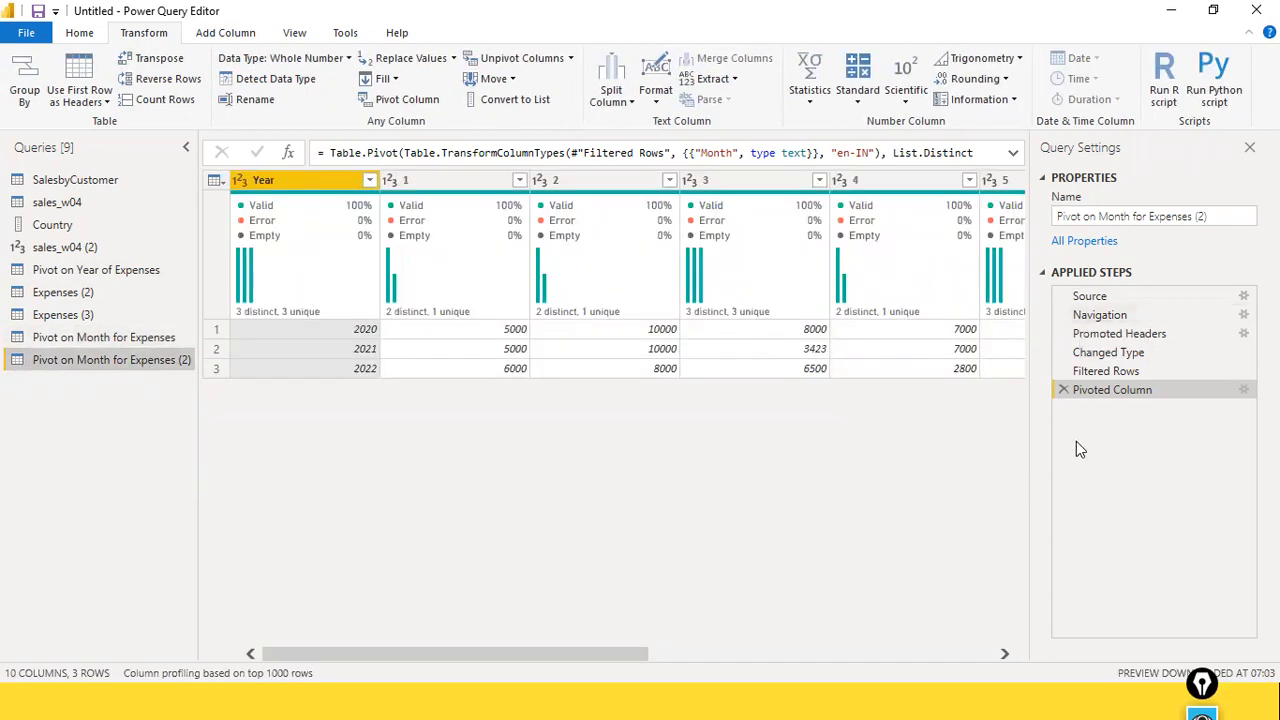
click(1063, 391)
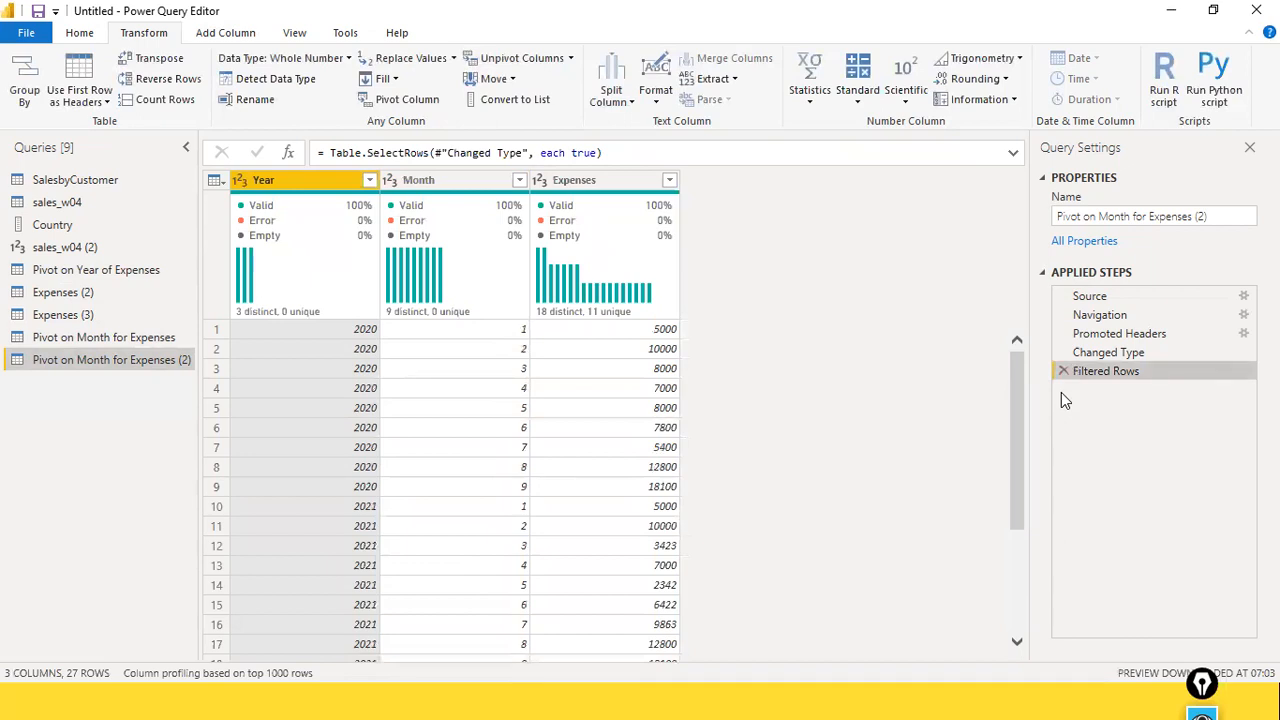
click(450, 182)
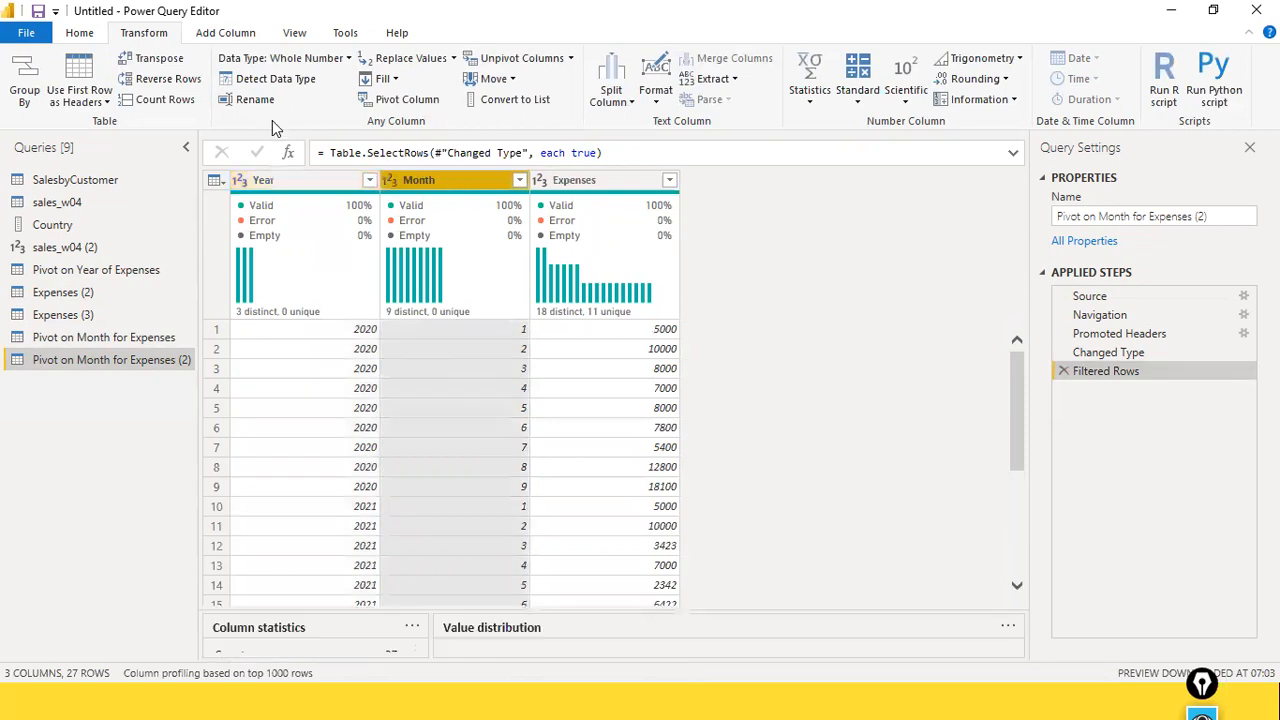
click(400, 99)
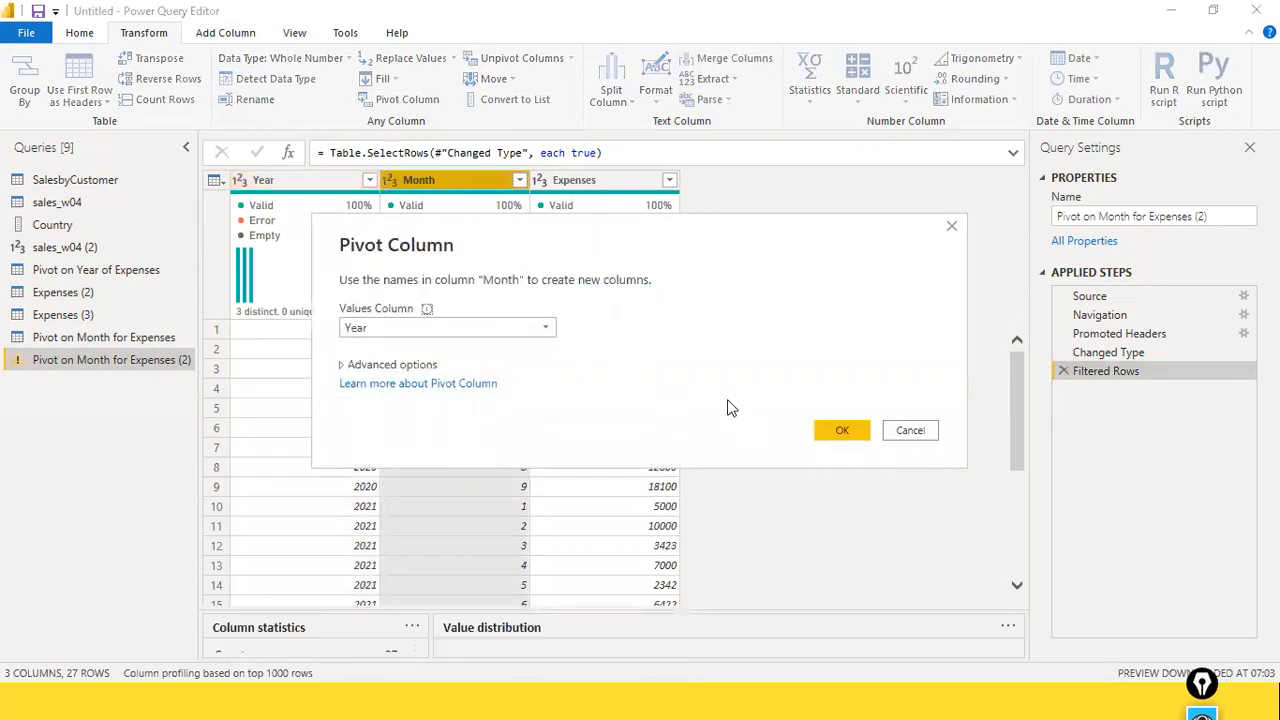
click(450, 328)
click(457, 368)
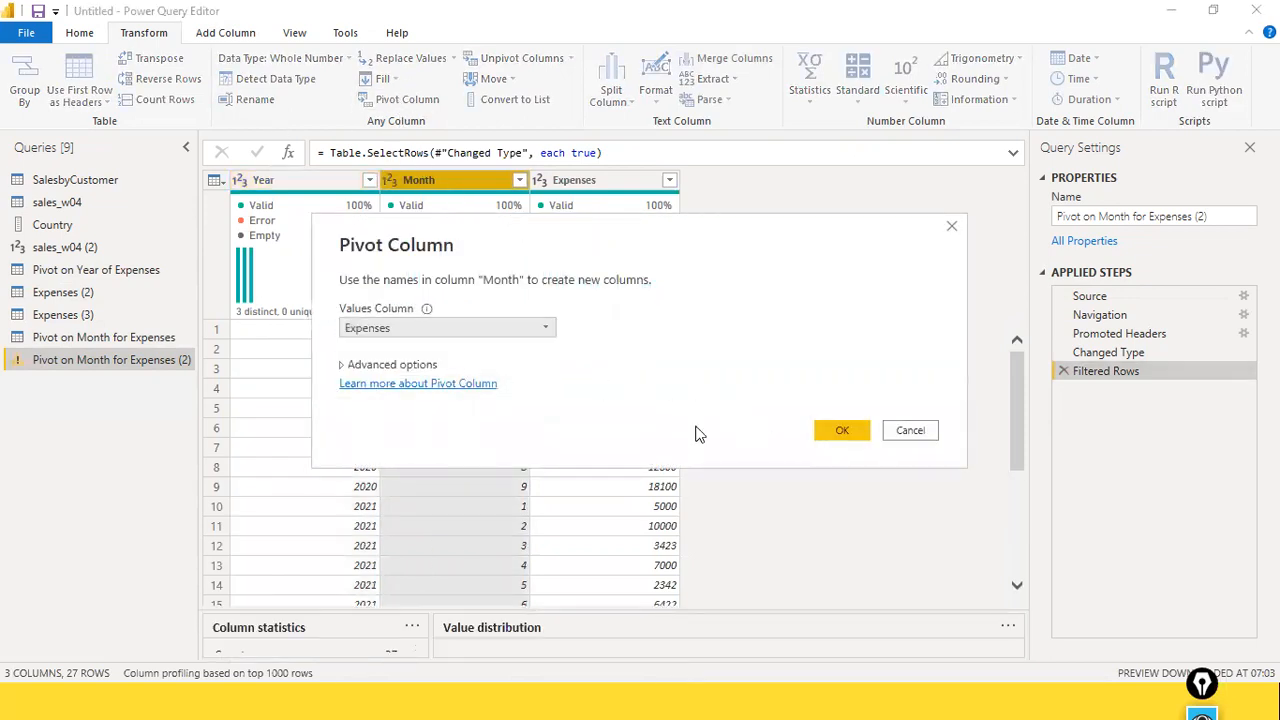
click(838, 431)
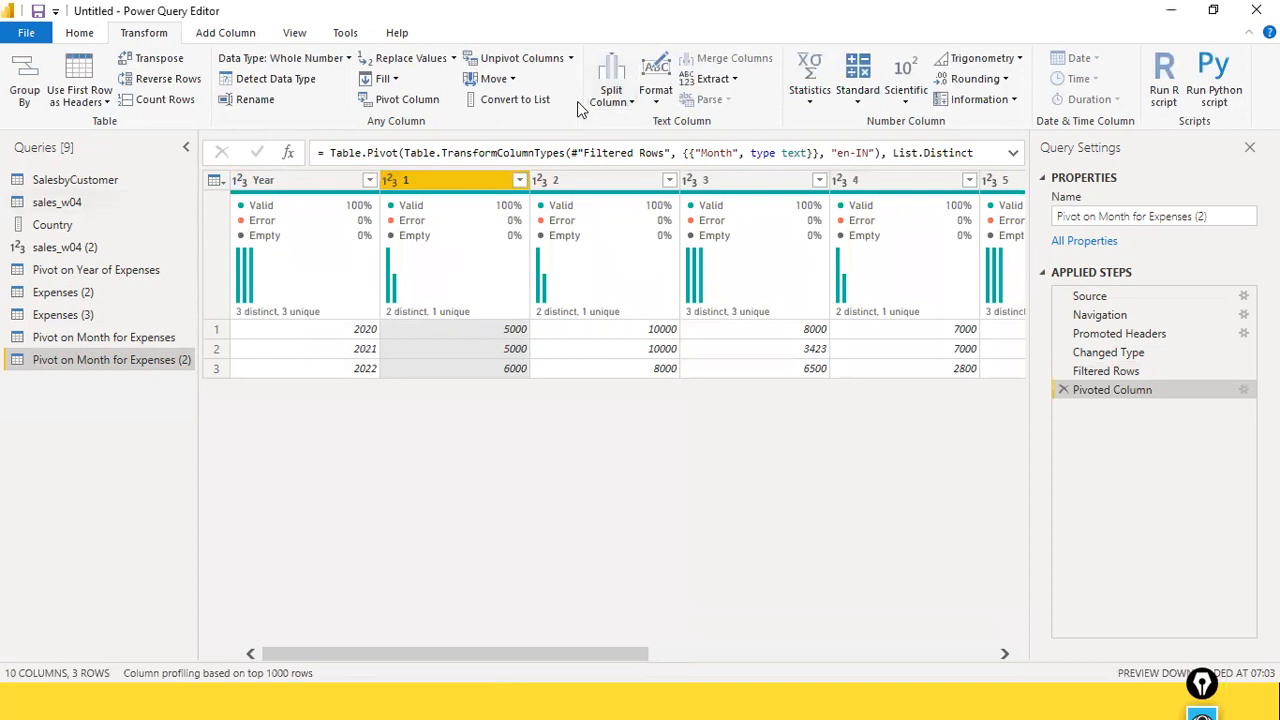
click(298, 181)
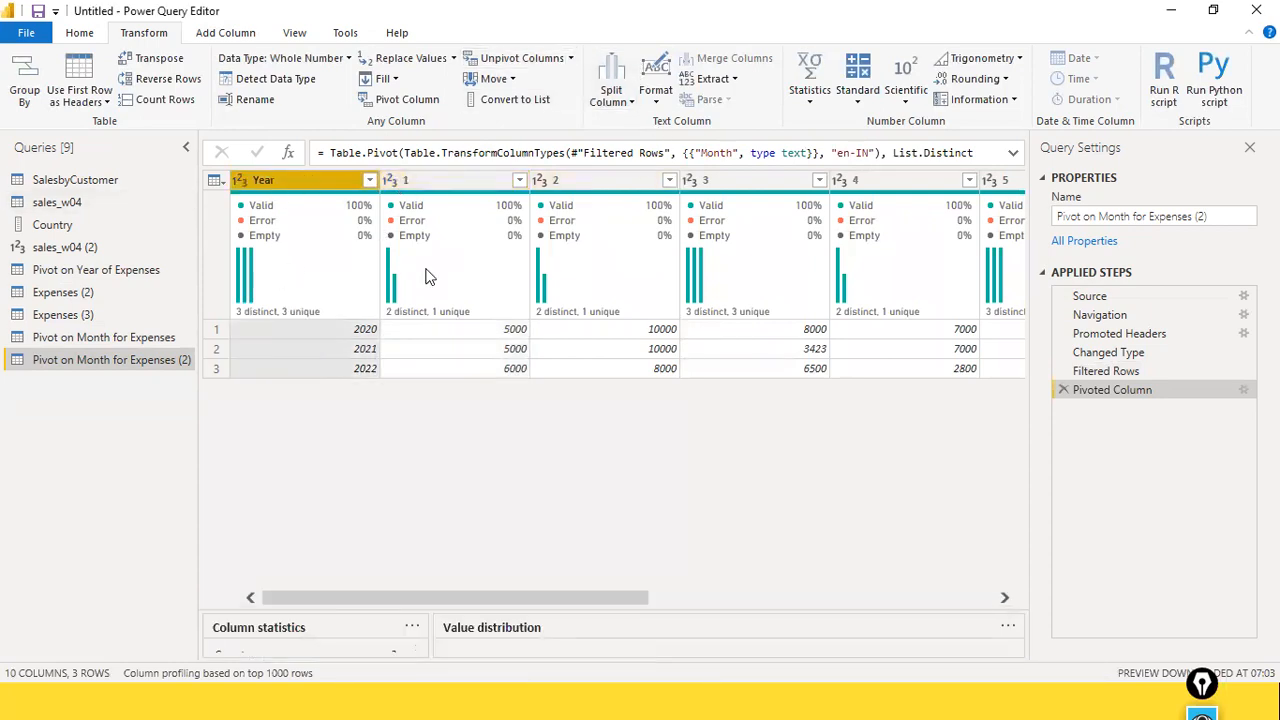
drag(450, 600, 795, 598)
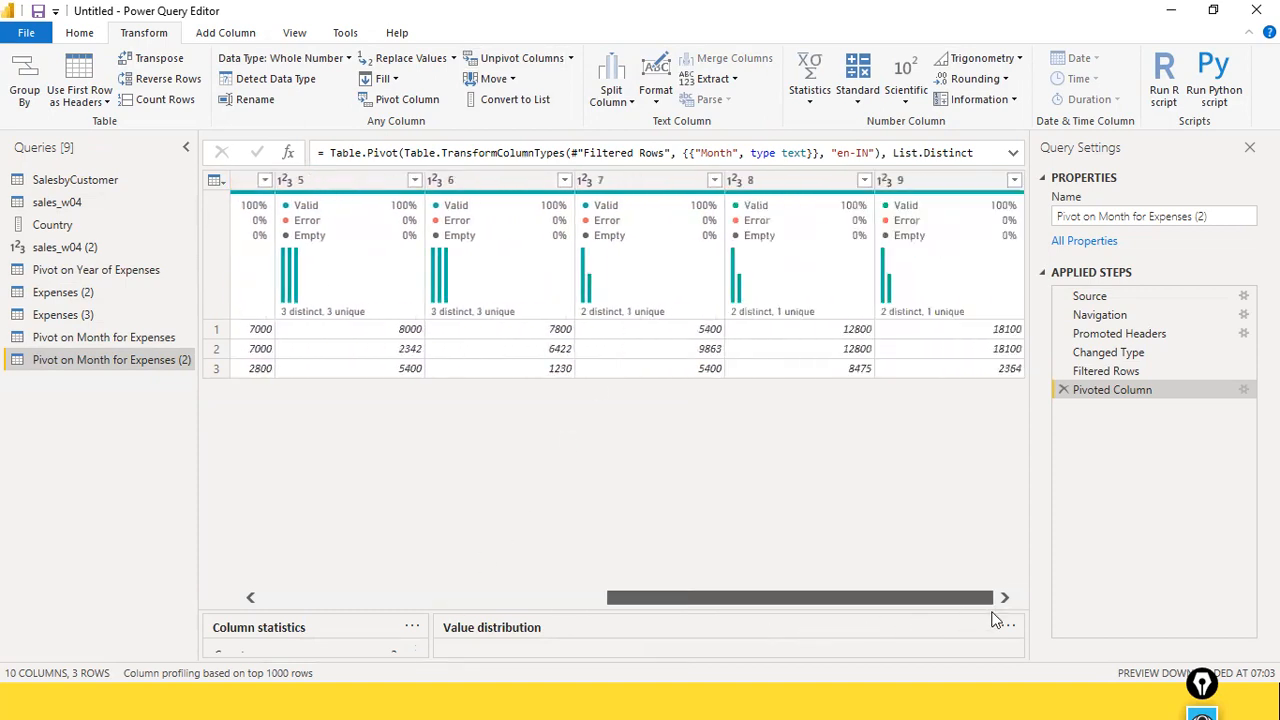
drag(880, 598, 290, 545)
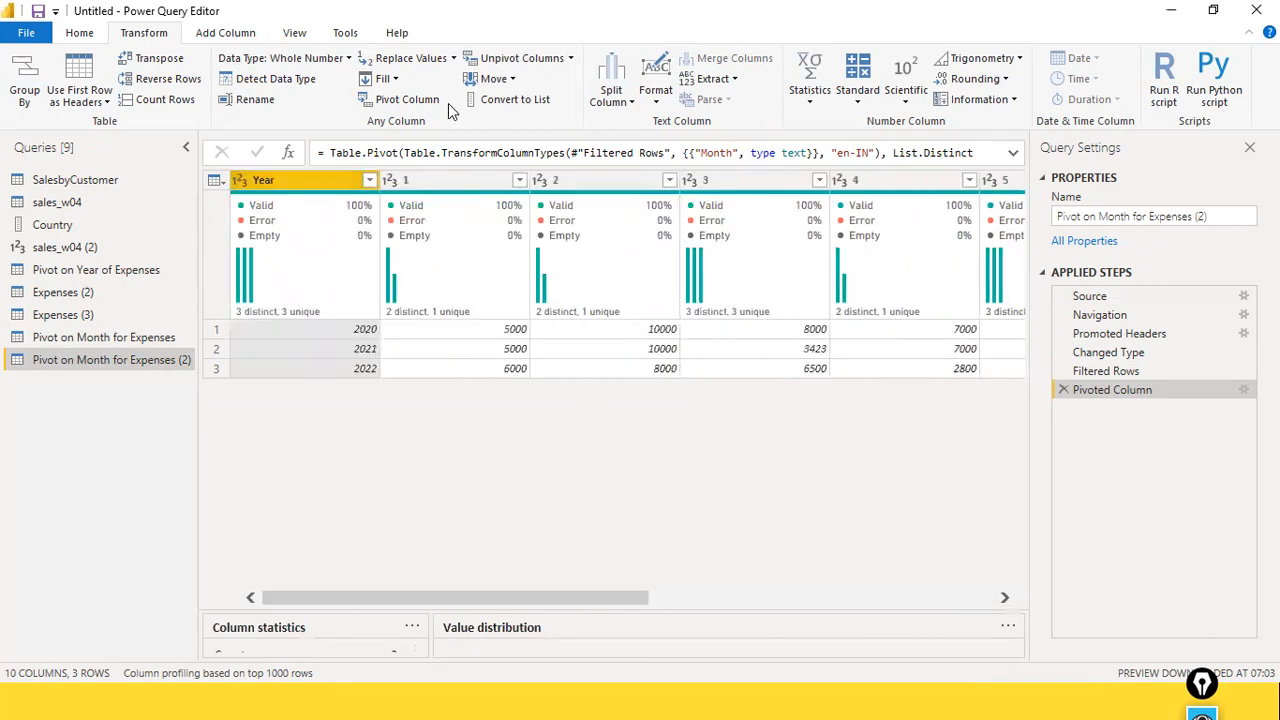
click(572, 60)
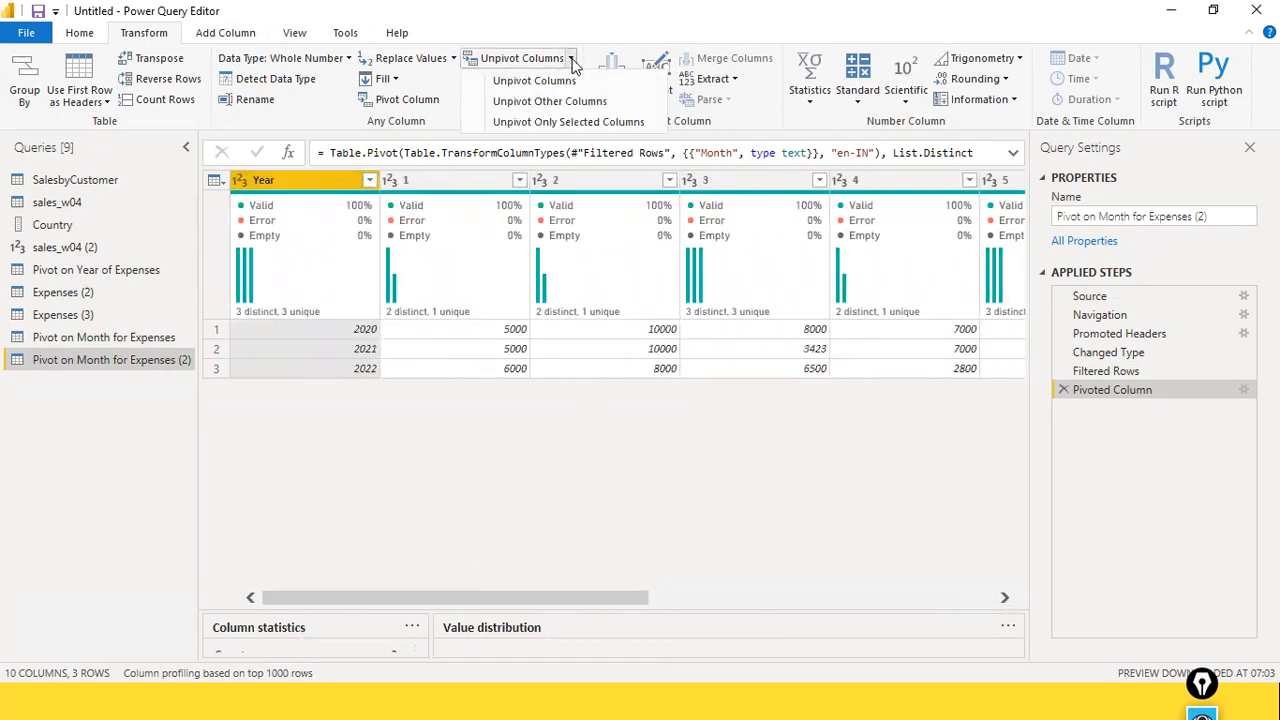
click(575, 43)
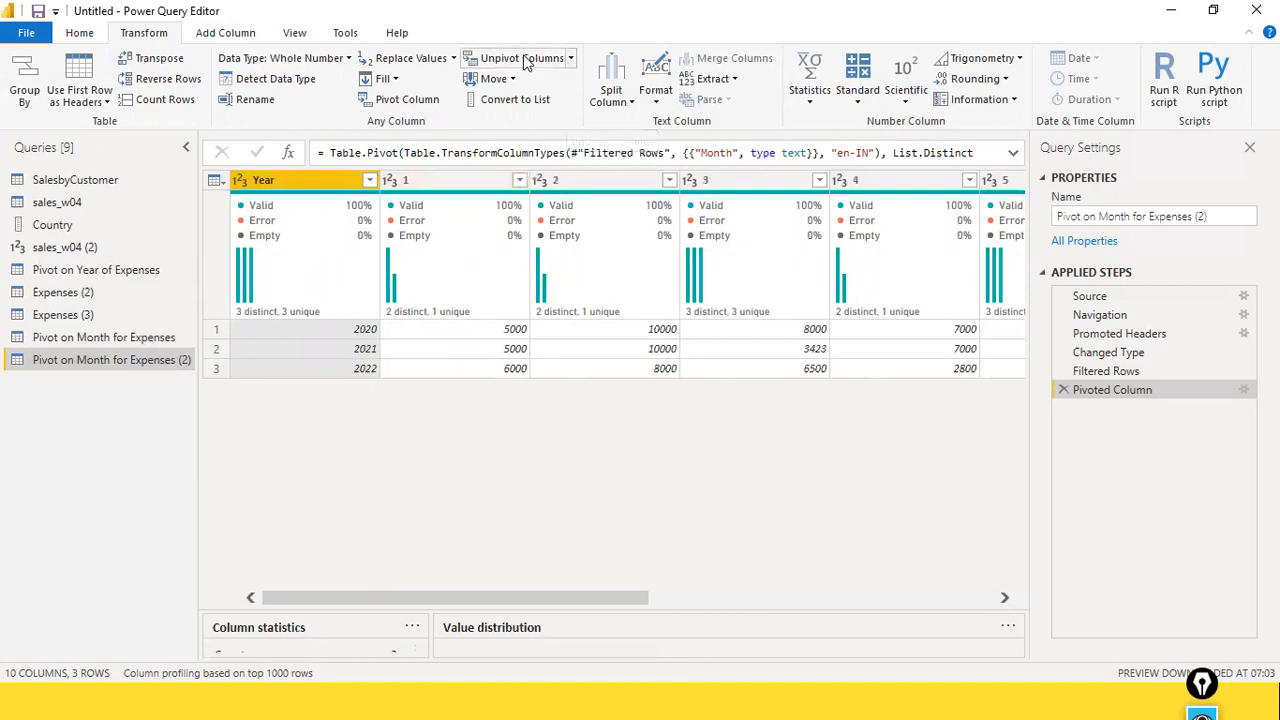
click(476, 180)
ctrl+click(597, 186)
click(703, 190)
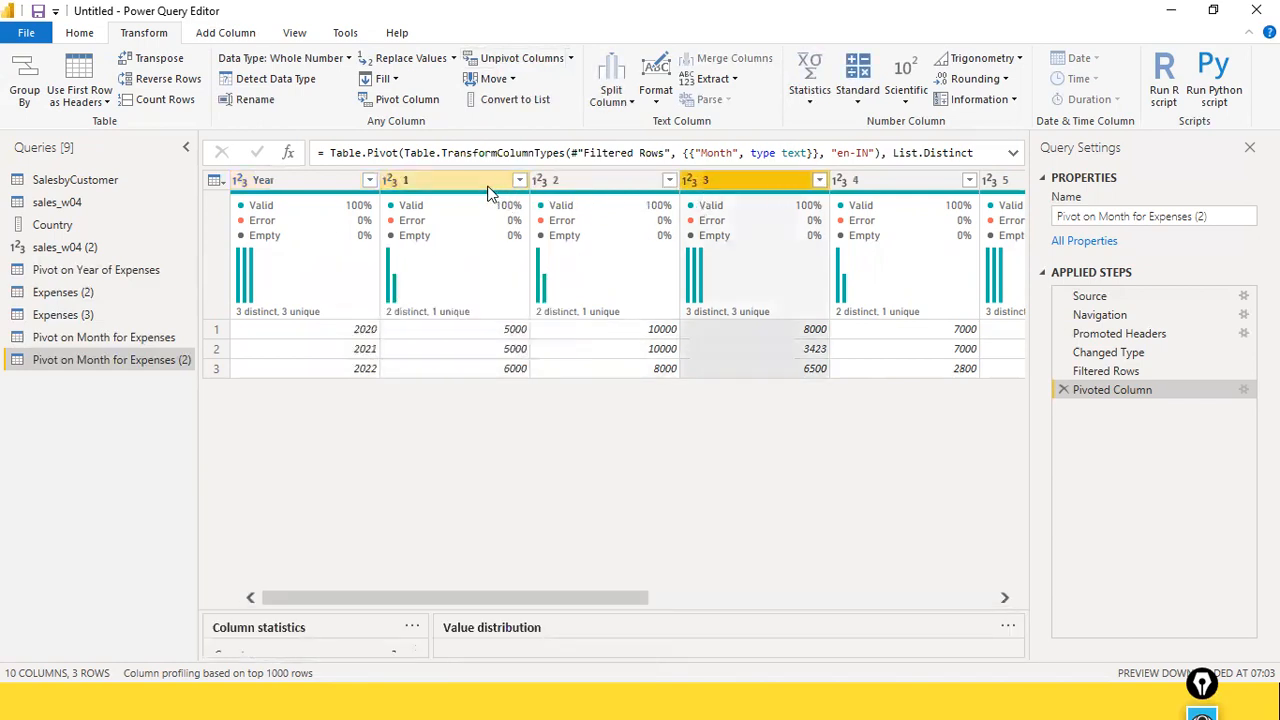
ctrl+click(558, 184)
click(505, 184)
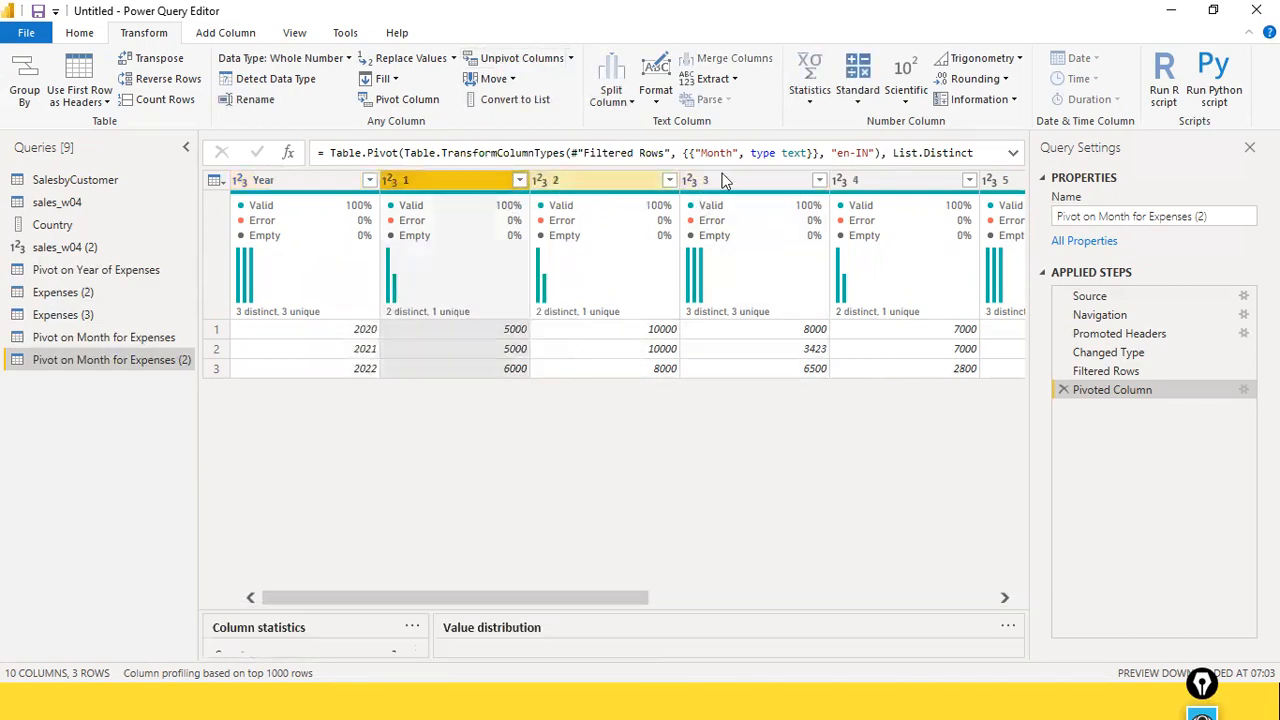
ctrl+click(594, 182)
ctrl+click(730, 184)
ctrl+click(834, 182)
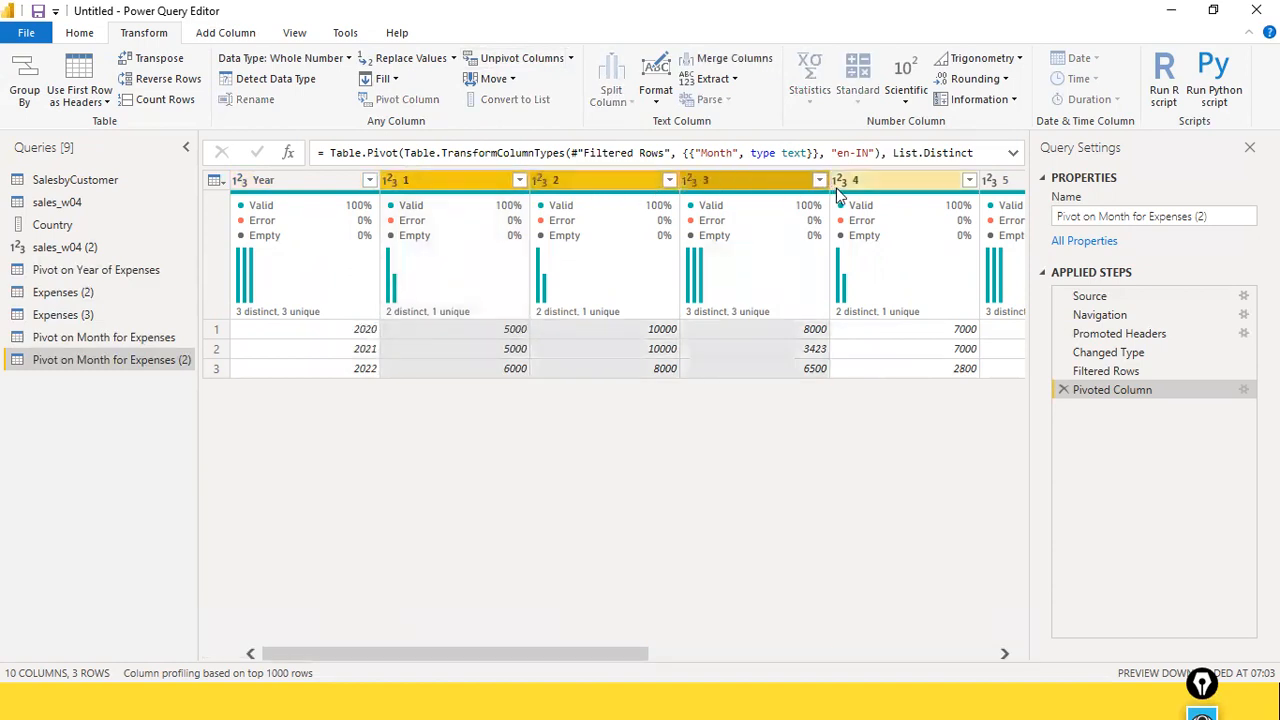
mouse_move(785, 232)
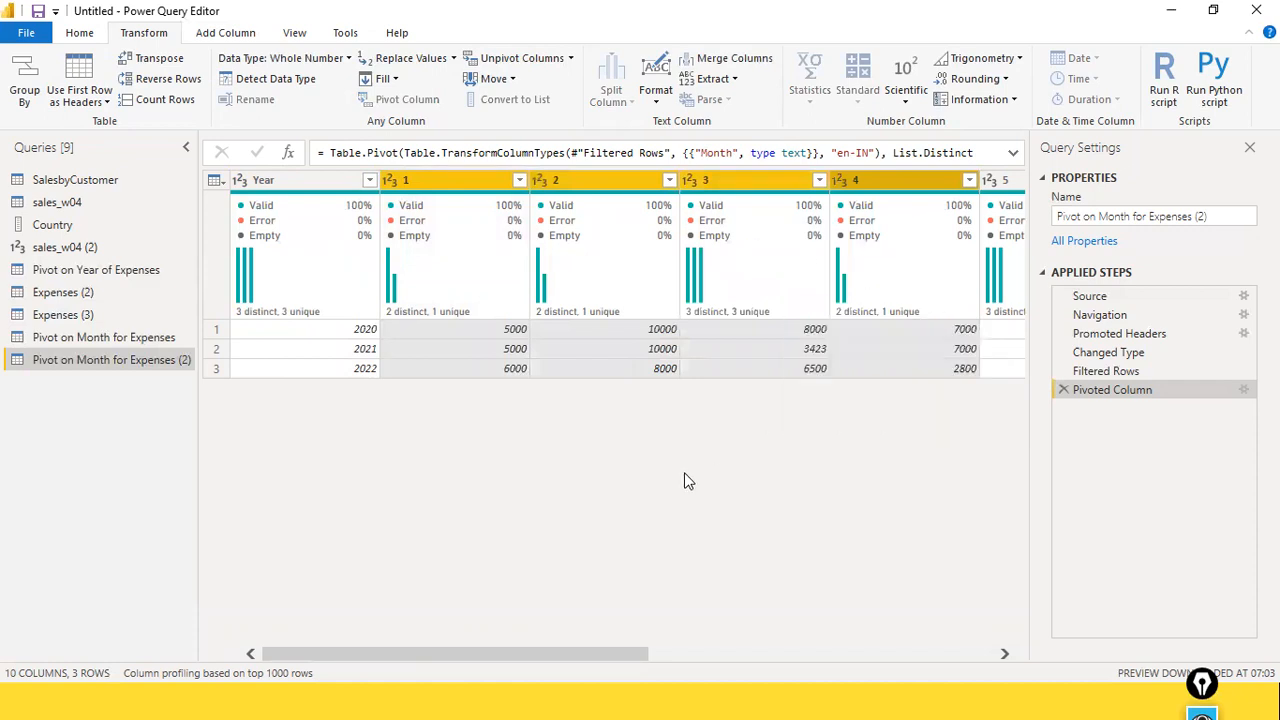
mouse_move(371, 282)
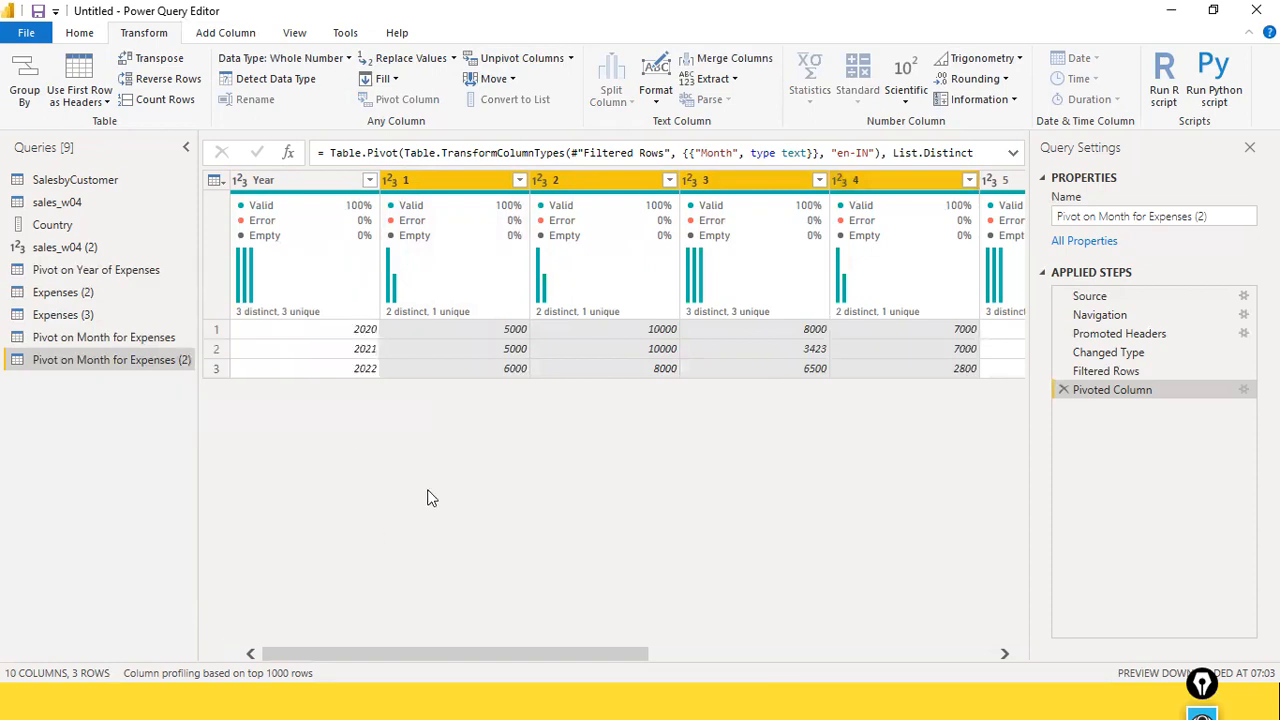
click(452, 186)
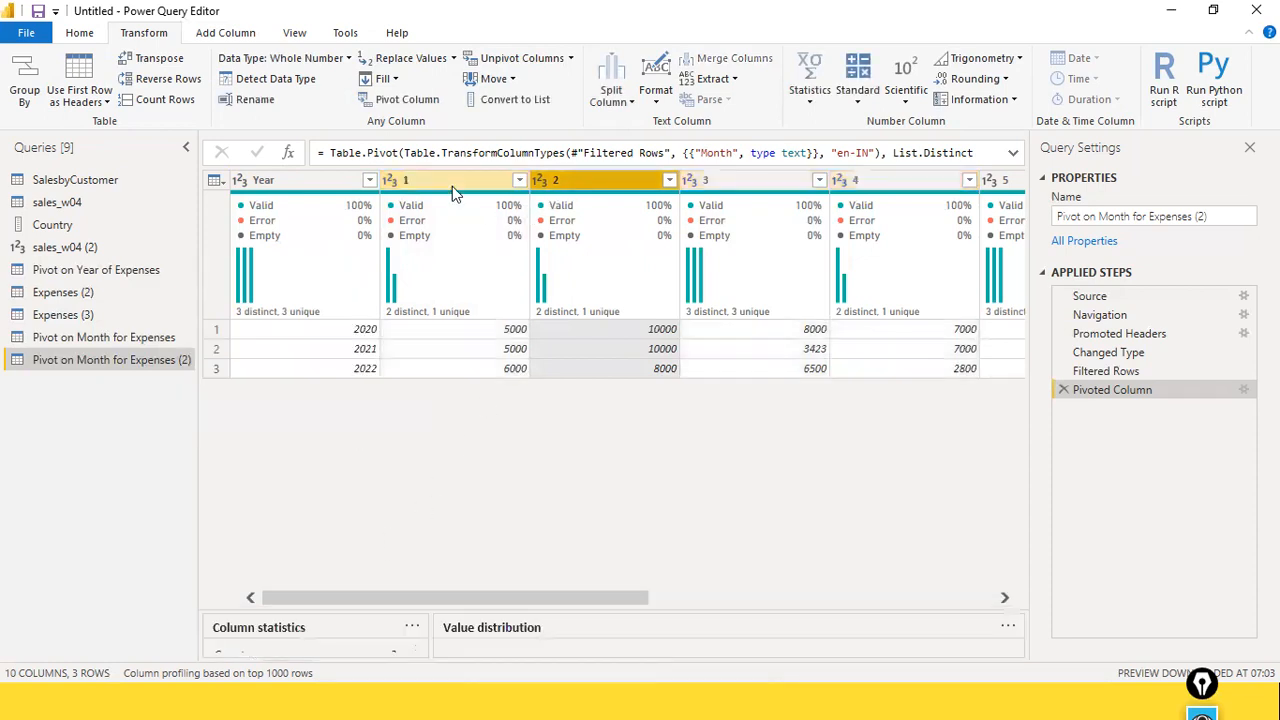
Unpivot all columns other than Year in the duplicated month query
click(295, 182)
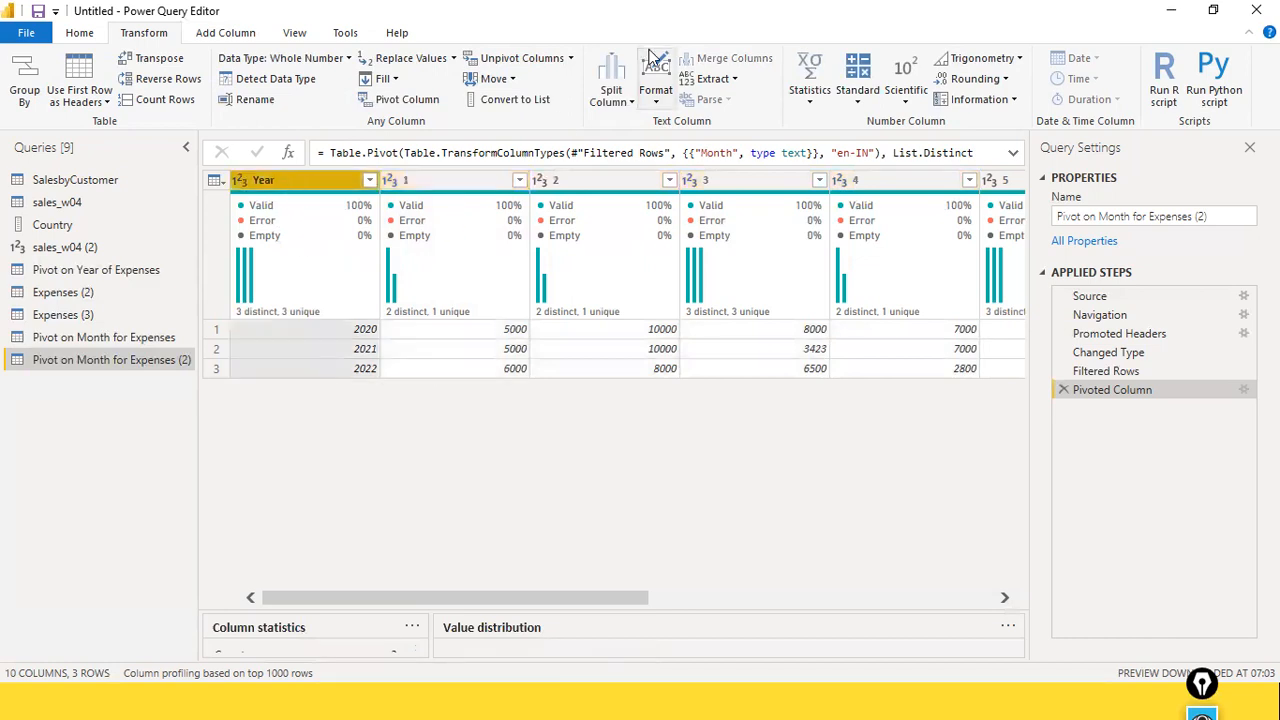
click(571, 59)
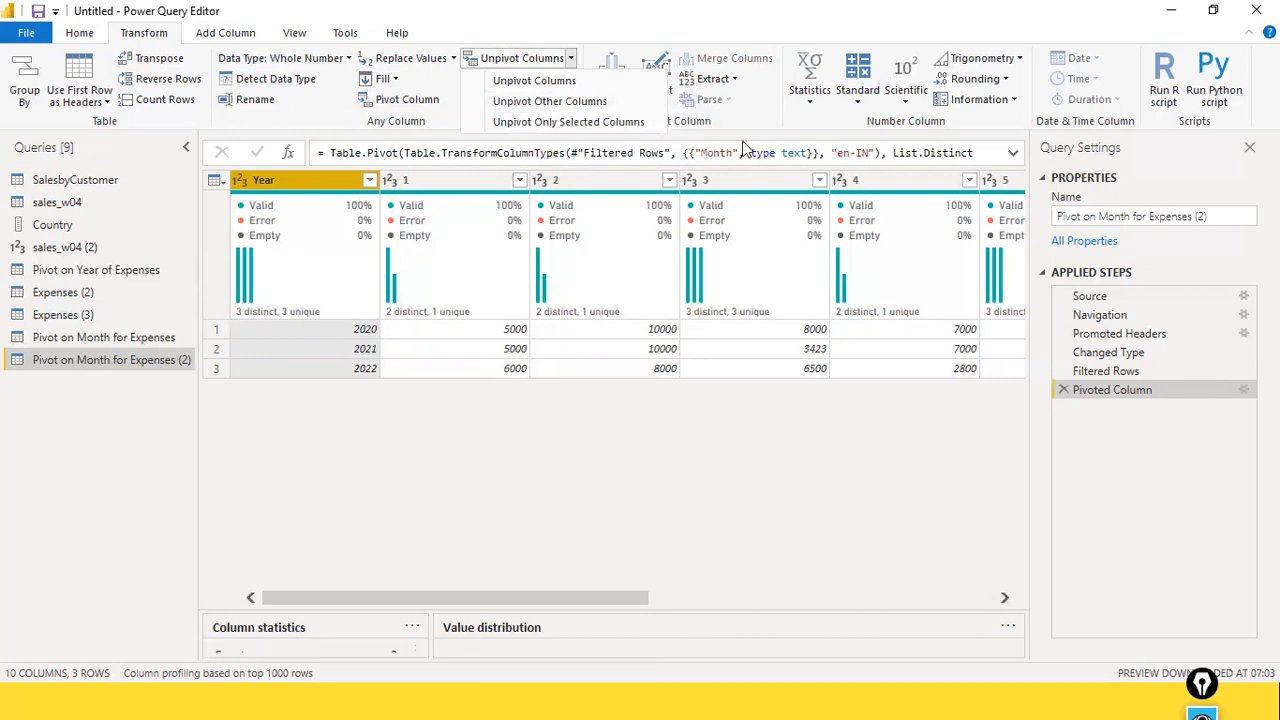
click(562, 101)
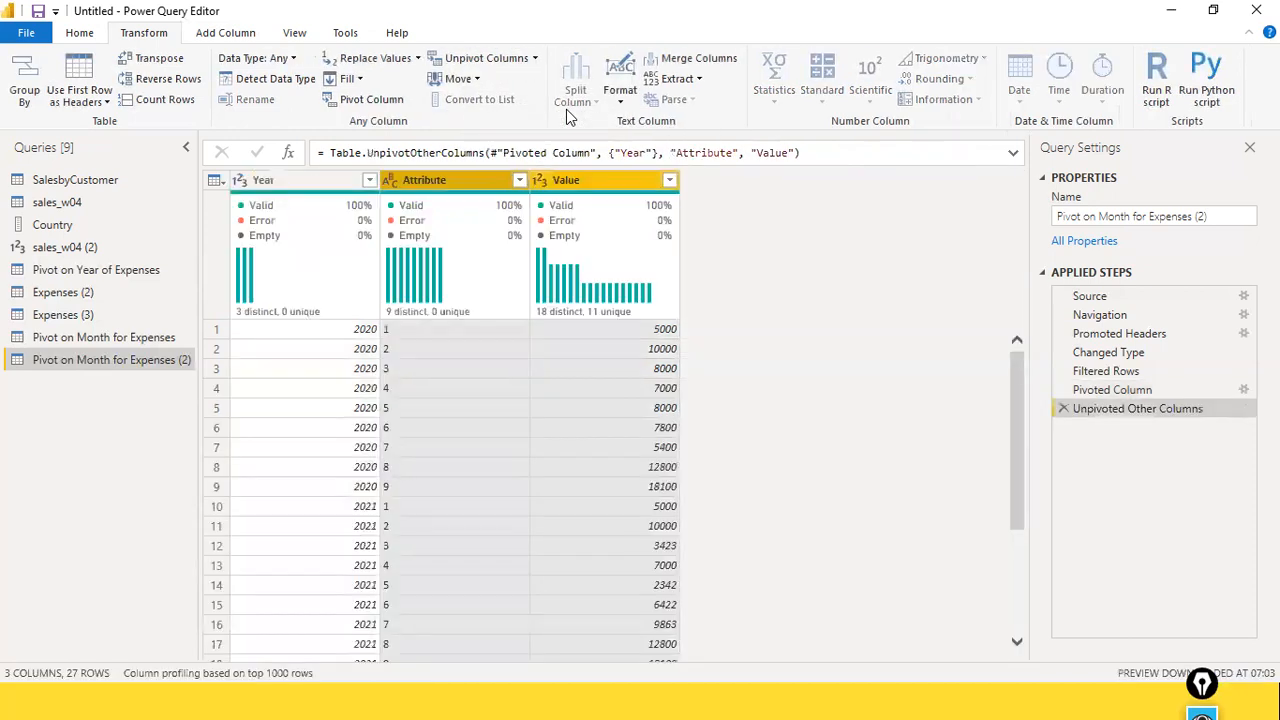
Rename the Pivot on Month for Expenses (2) query as UnPivot Other Columns
right_click(151, 365)
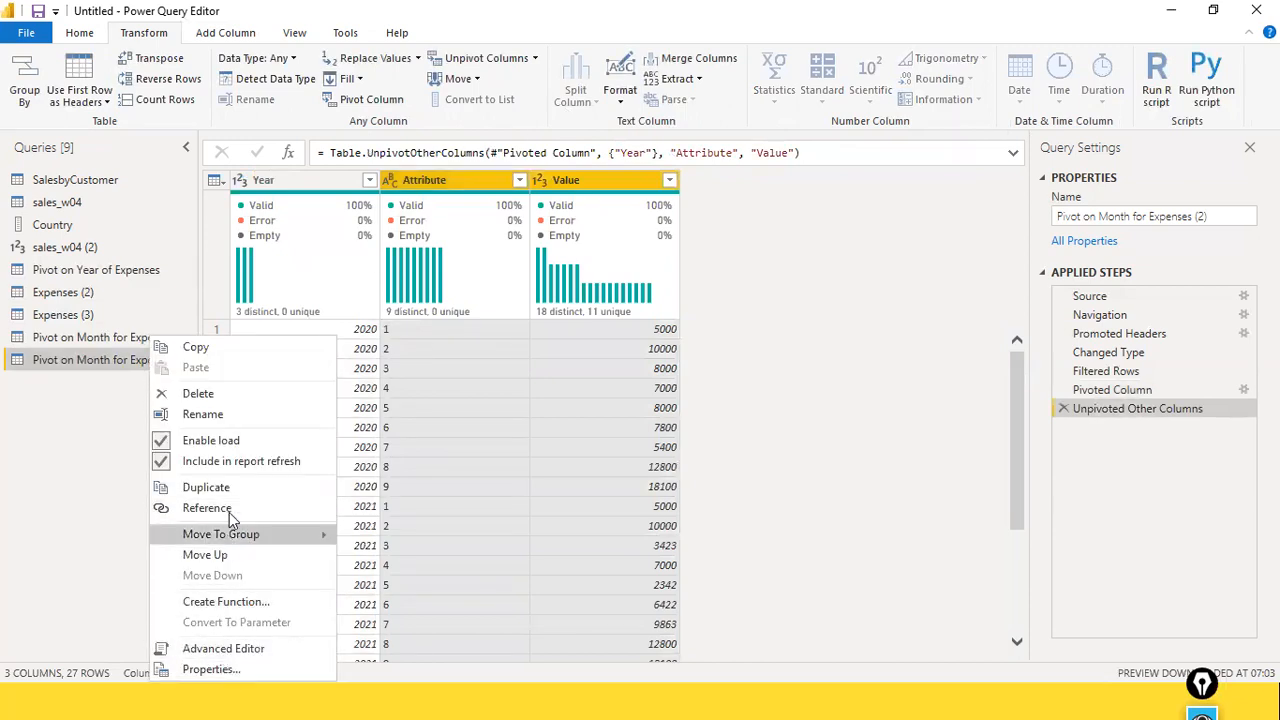
click(240, 416)
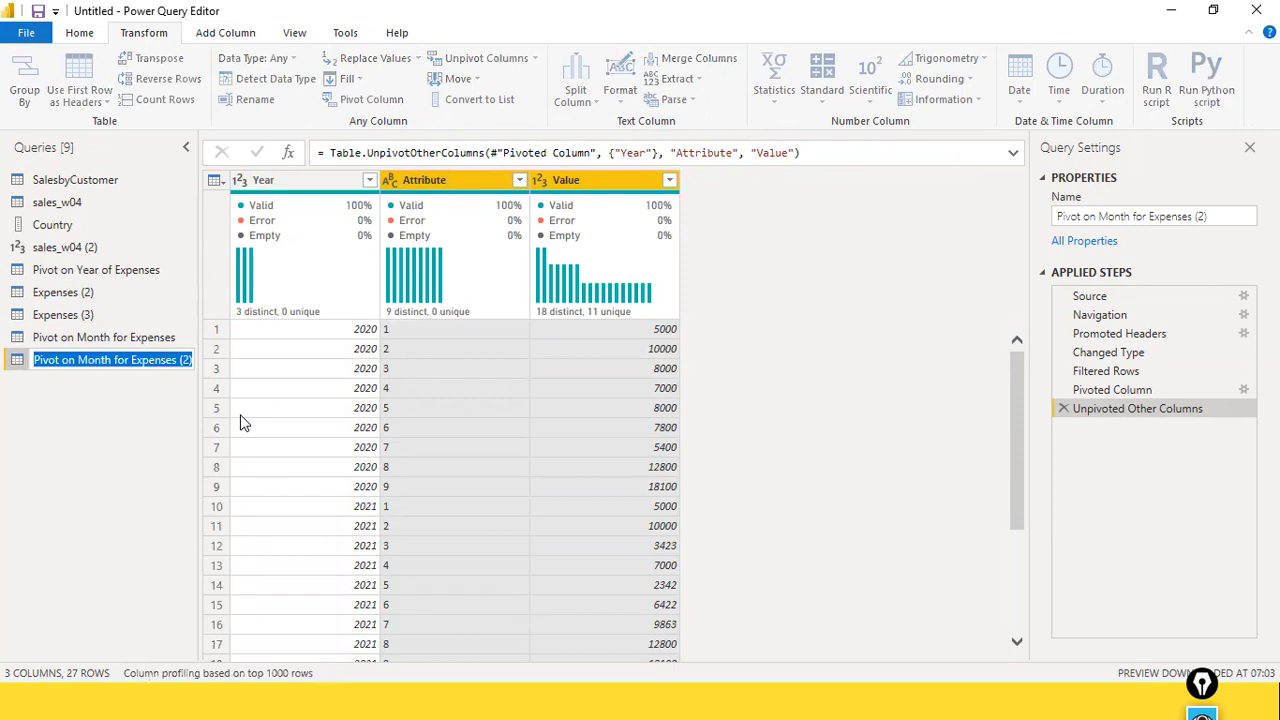
key(Home)
text(Un)
key(Right)
key(Right)
text(Other Columns)
key(Delete)
key(Delete)
key(Delete)
key(Delete)
key(Delete)
key(Delete)
key(Delete)
key(Delete)
key(Delete)
key(Delete)
key(Delete)
key(Delete)
key(Delete)
key(Delete)
key(Delete)
key(Delete)
key(Delete)
key(Delete)
key(Delete)
key(Delete)
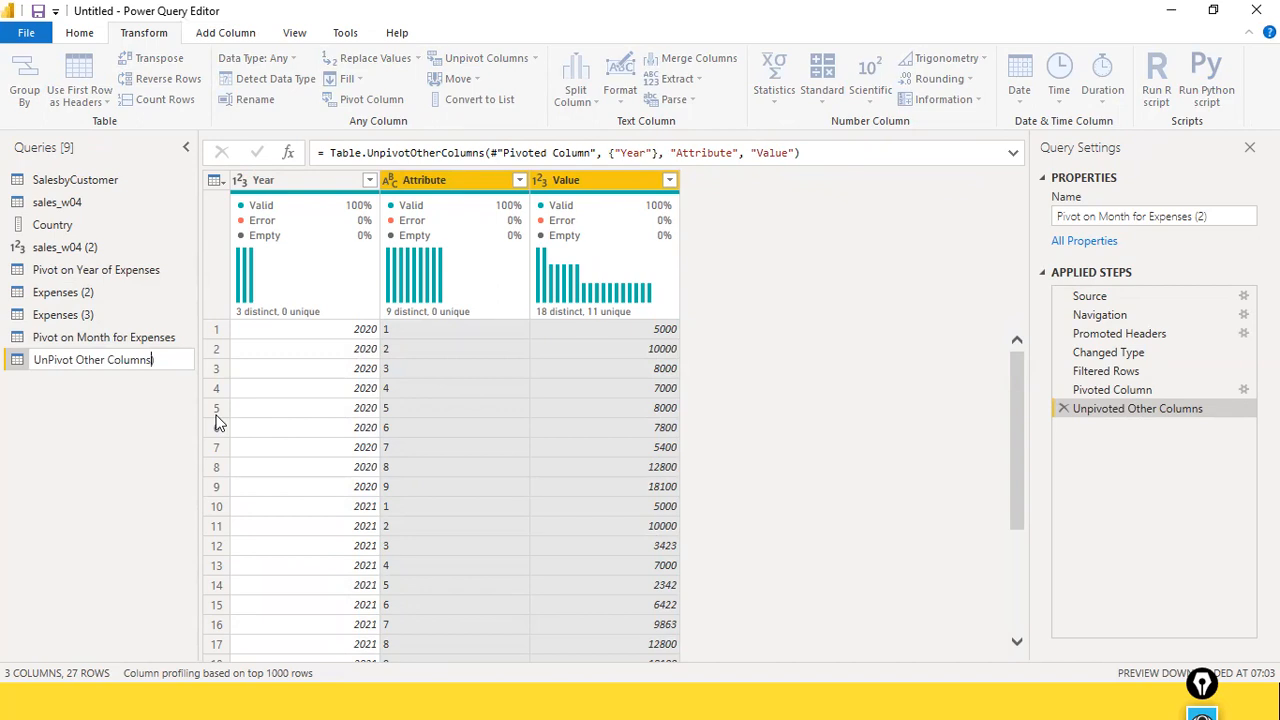
click(214, 419)
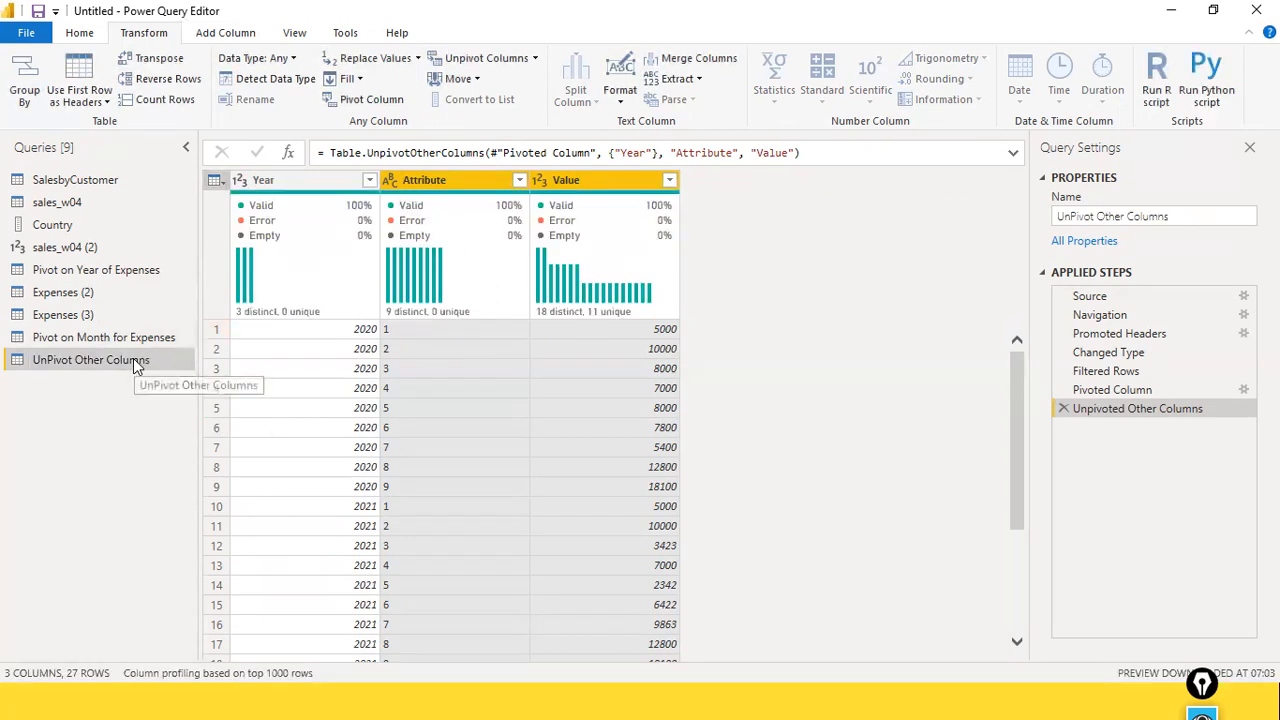
Rename the Attribute column as Month and the Value column as Expenses
double_click(445, 179)
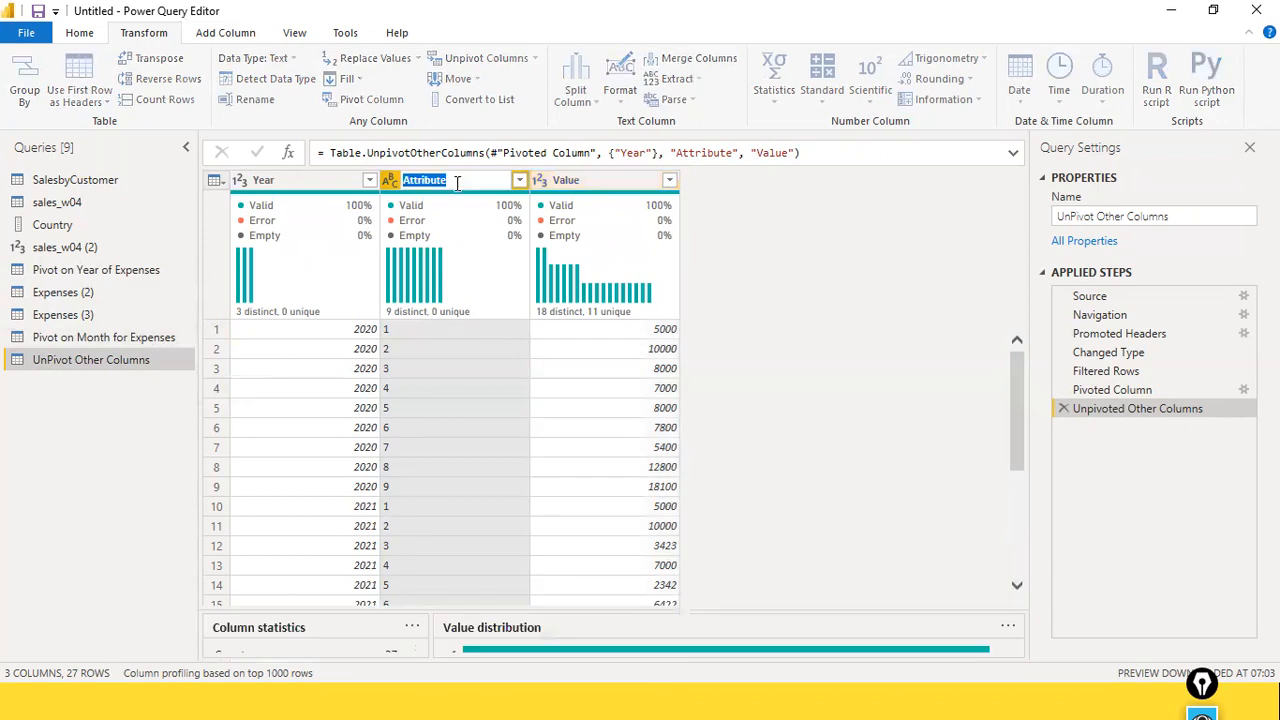
text(Month)
key(Return)
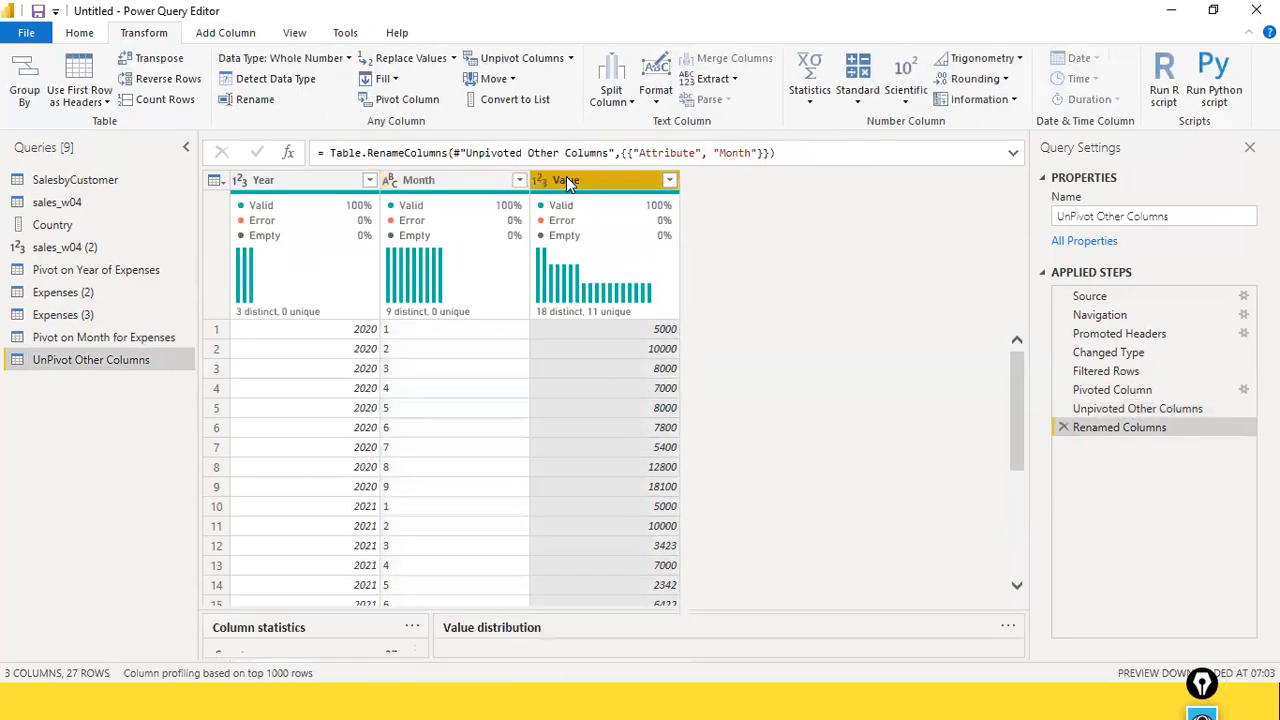
double_click(566, 180)
text(Expenses)
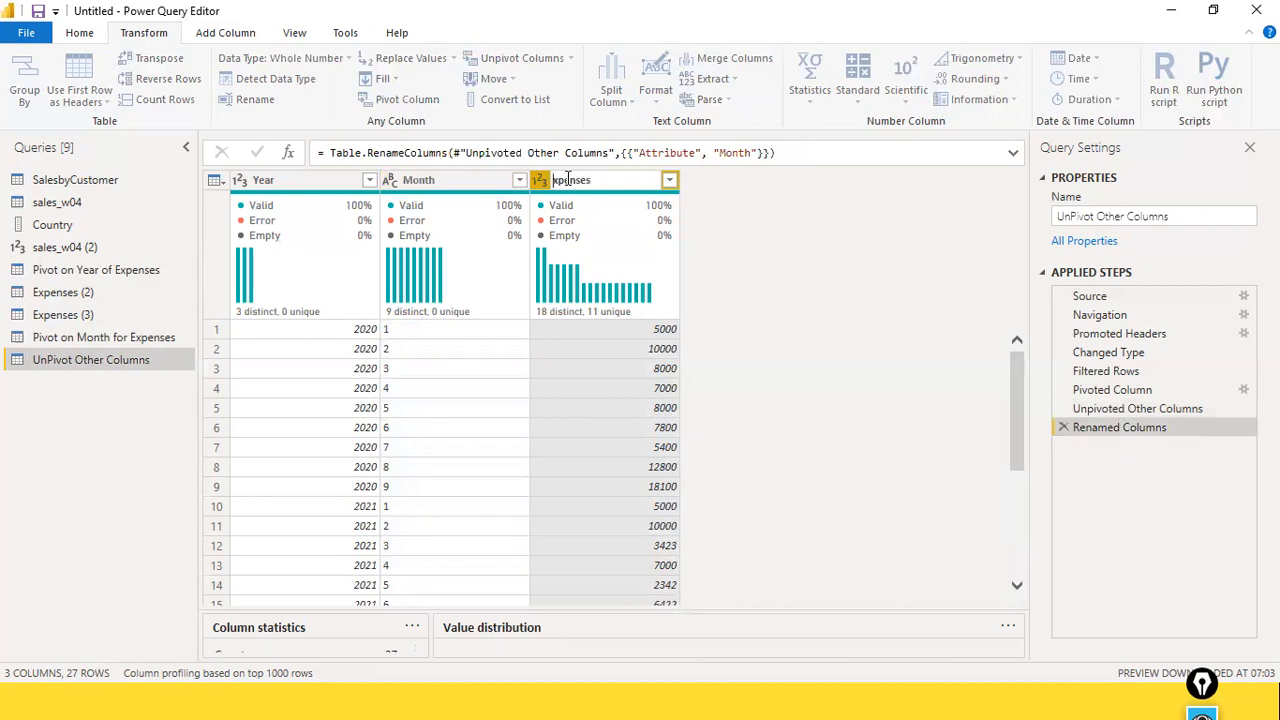
key(Return)
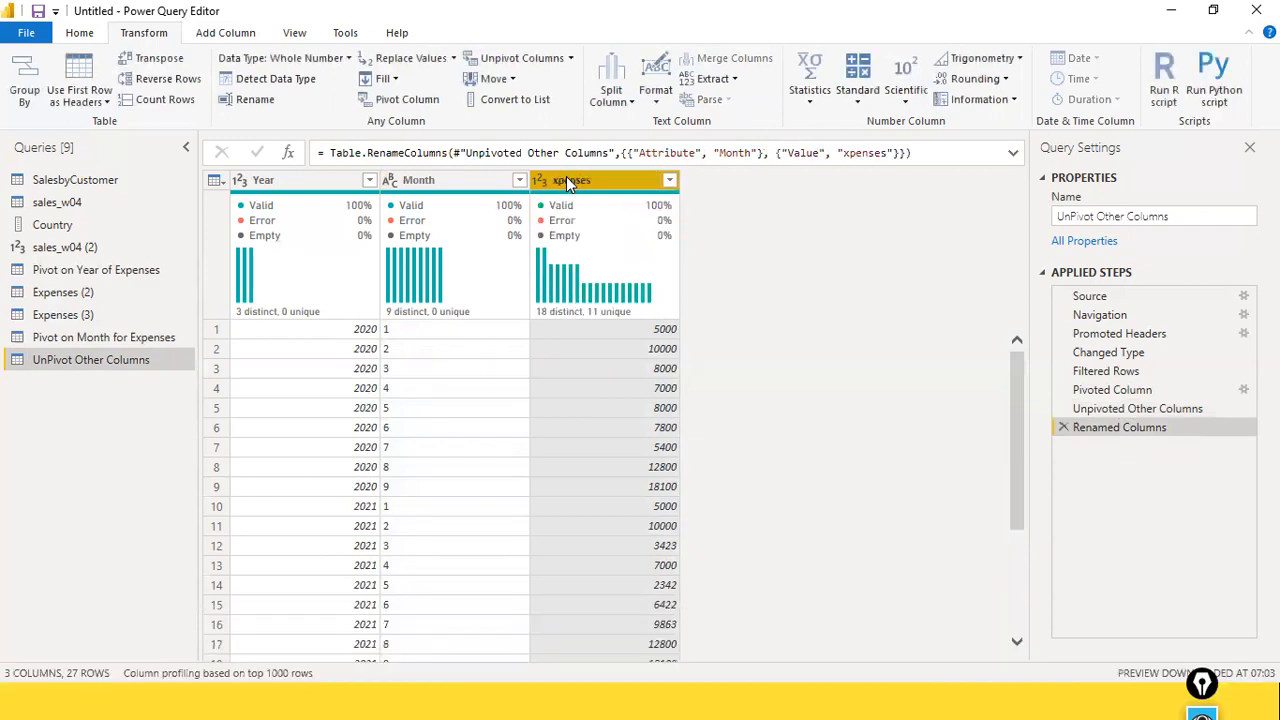
double_click(566, 180)
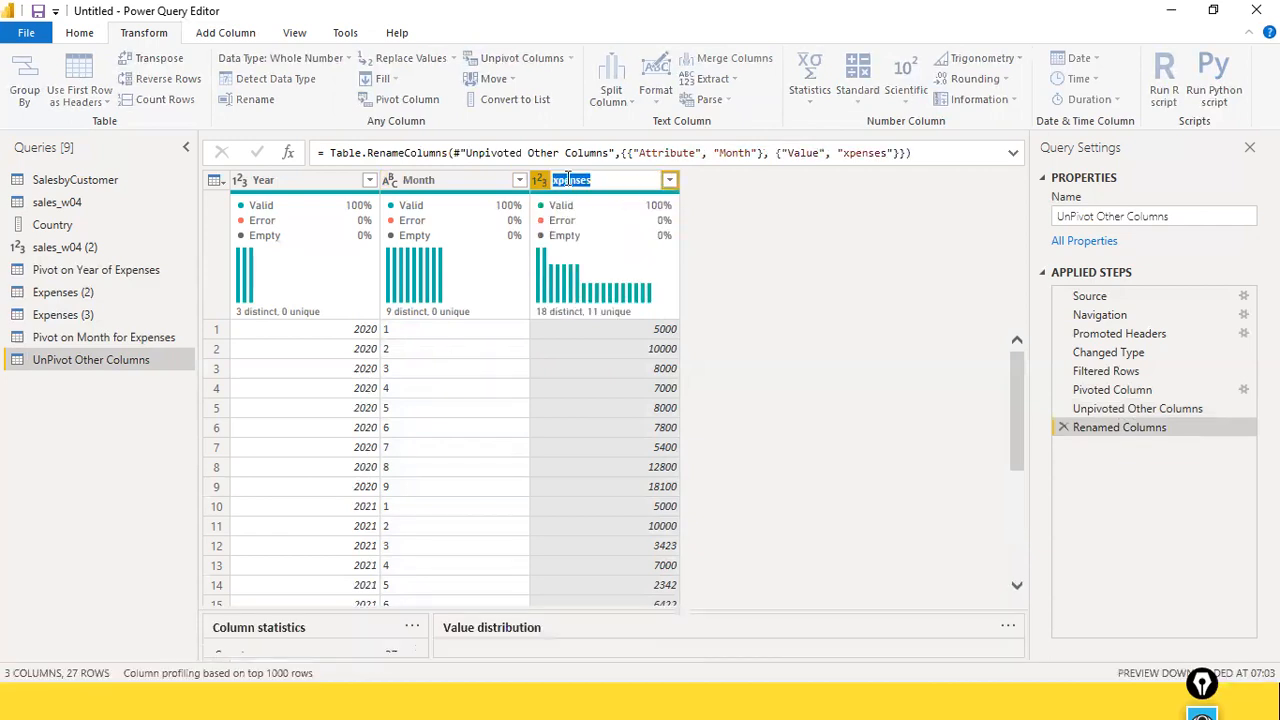
text(Expenses)
key(Return)
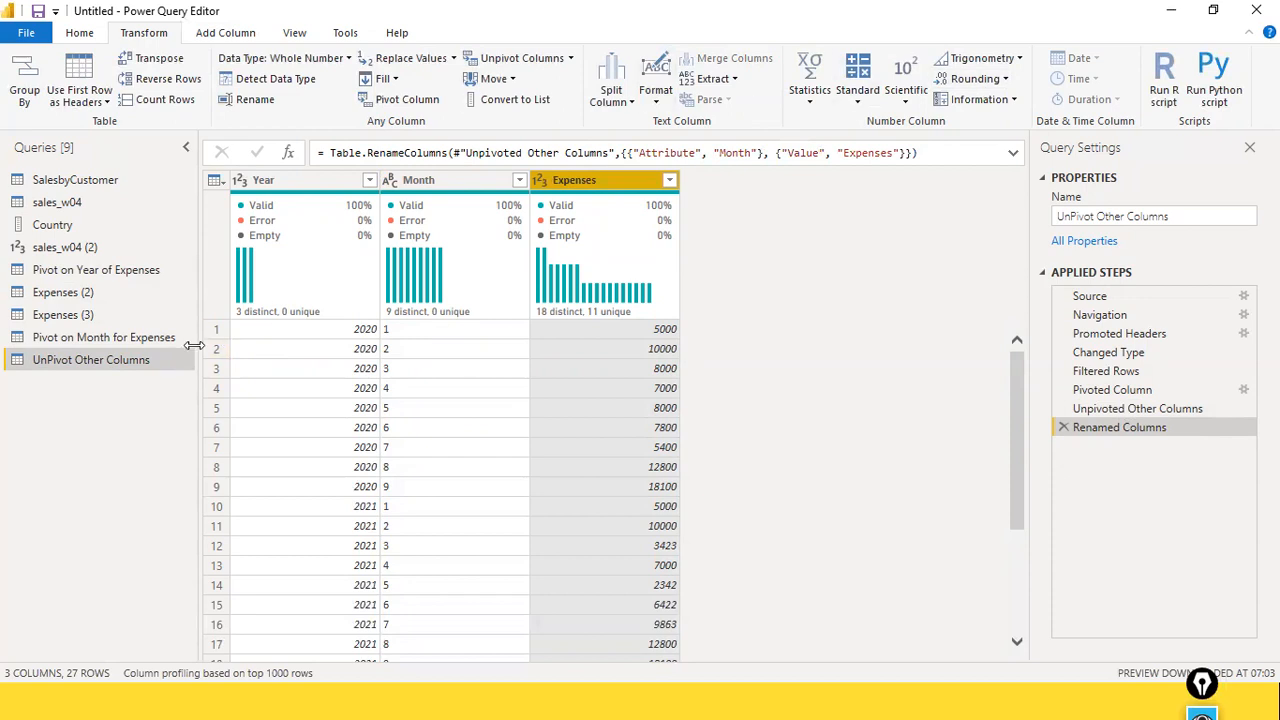
Duplicate the UnPivot Other Columns query and delete the Renamed Columns and Unpivoted Other Columns steps from the copy
click(571, 58)
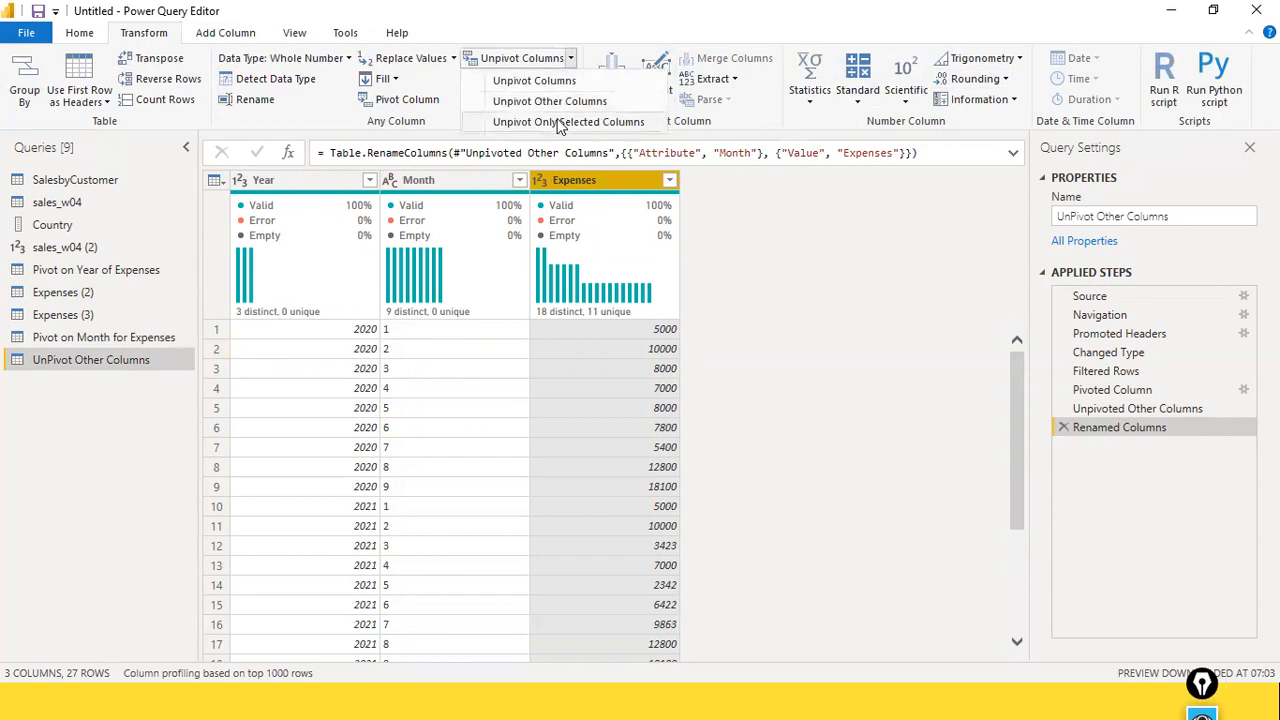
click(707, 210)
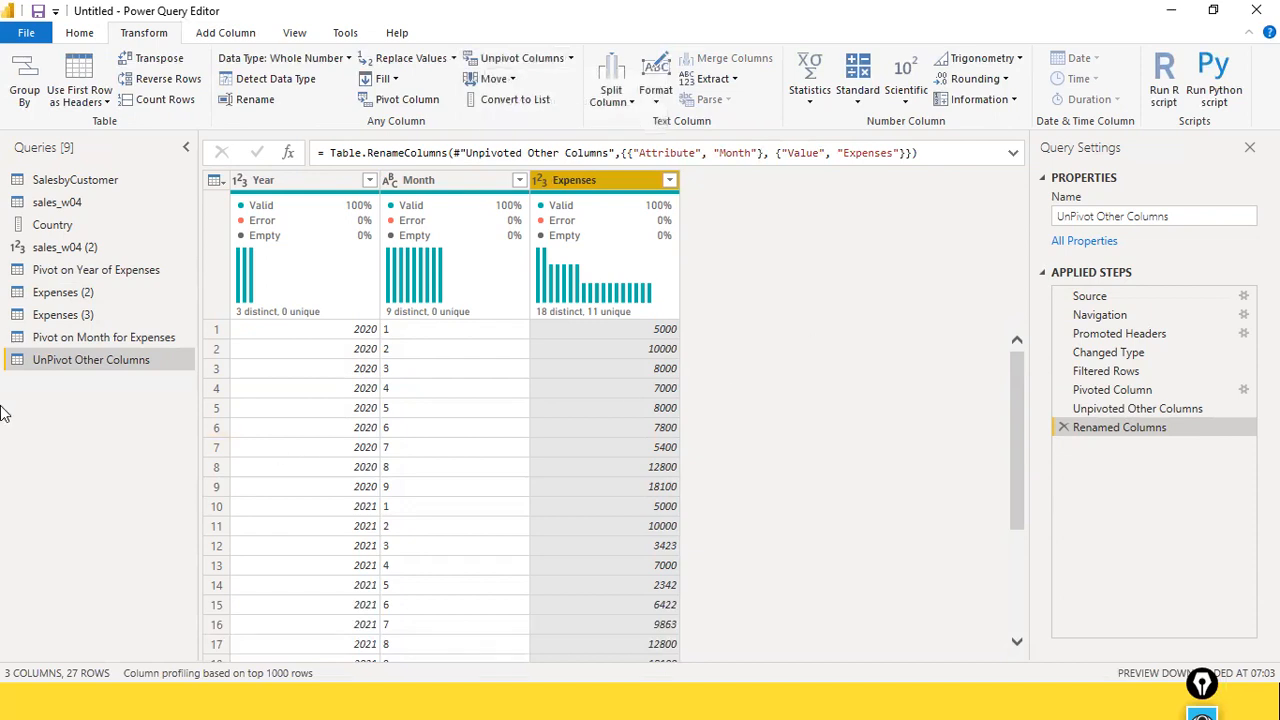
right_click(64, 366)
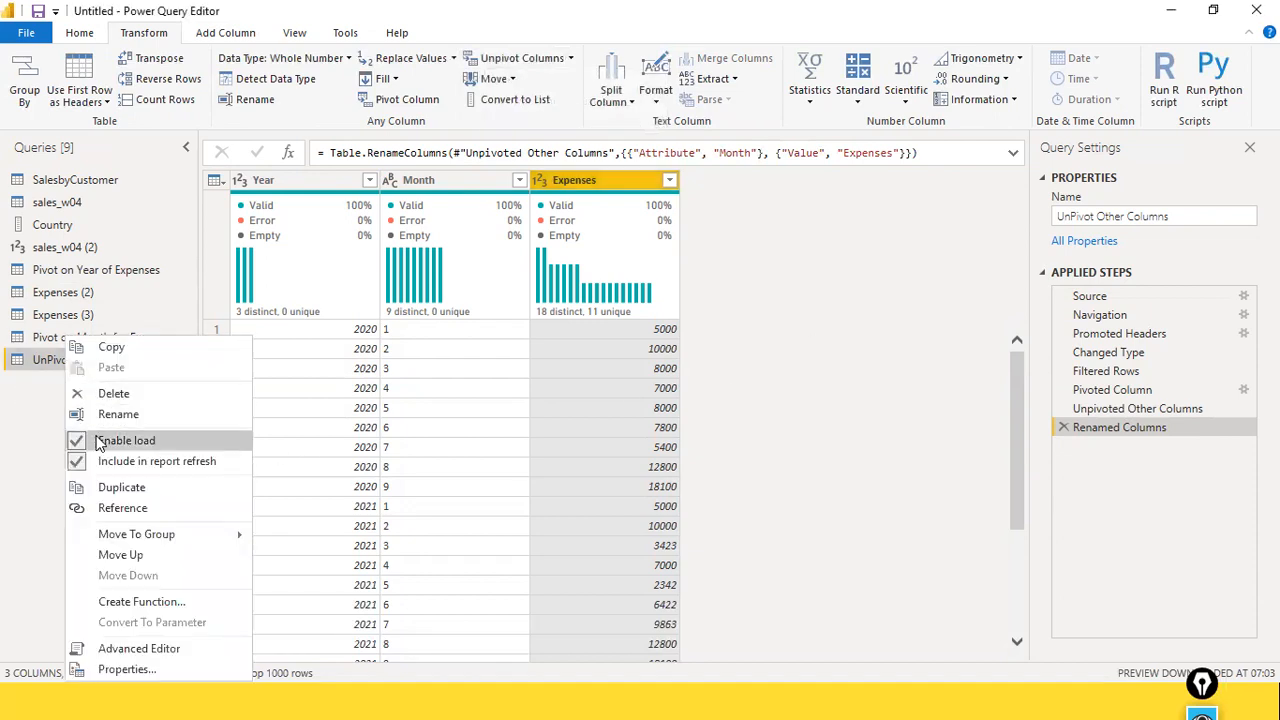
click(142, 487)
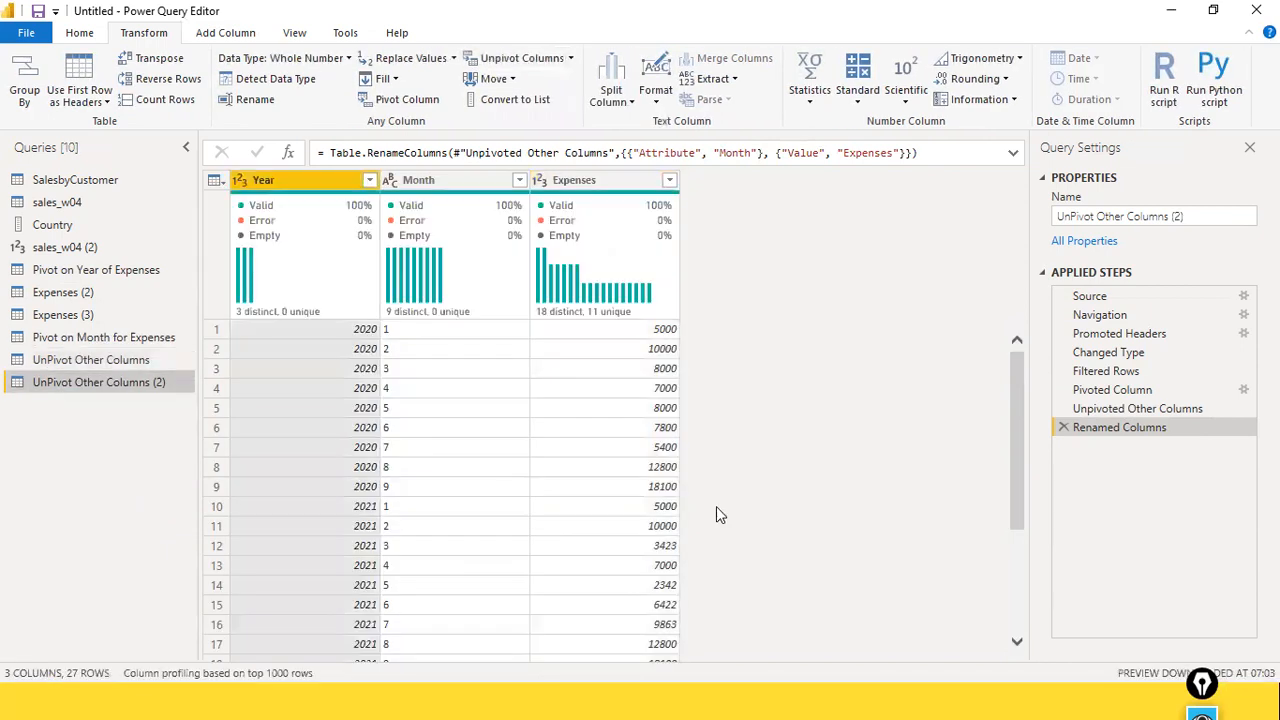
click(1063, 428)
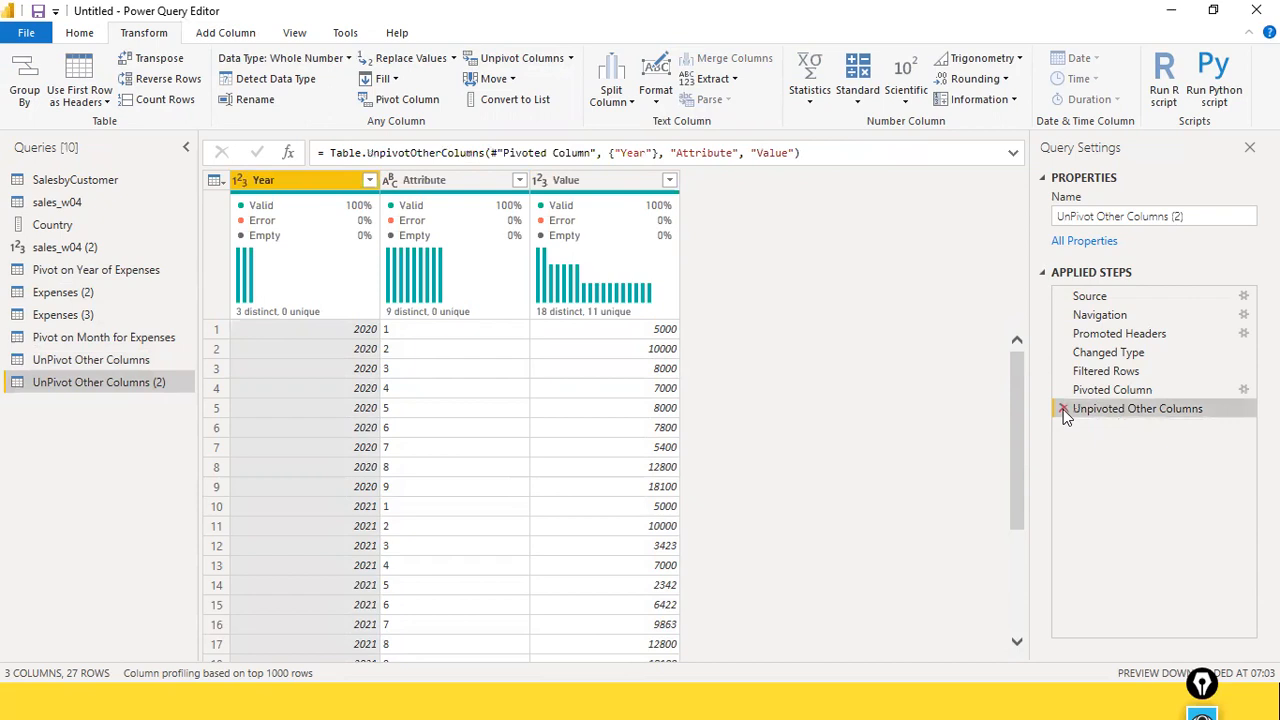
click(1063, 409)
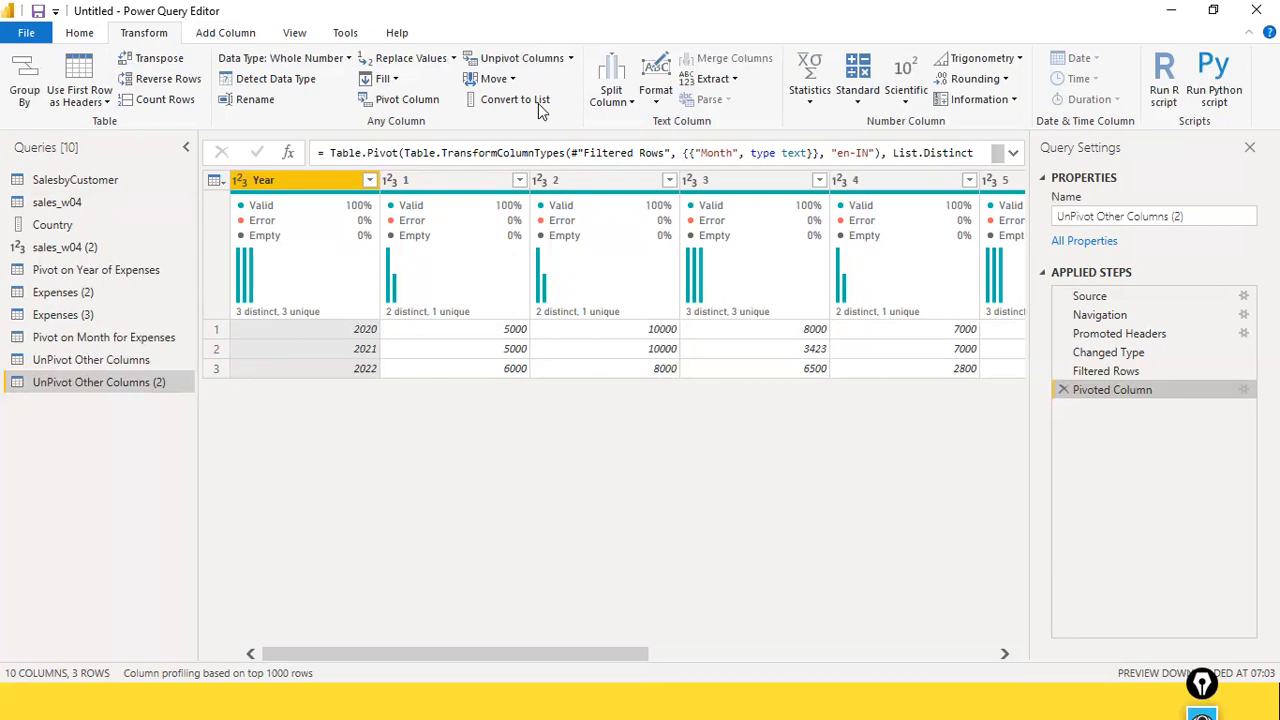
Try unpivoting only the selected Year column in the duplicated query, and delete the resulting unpivot step
click(571, 59)
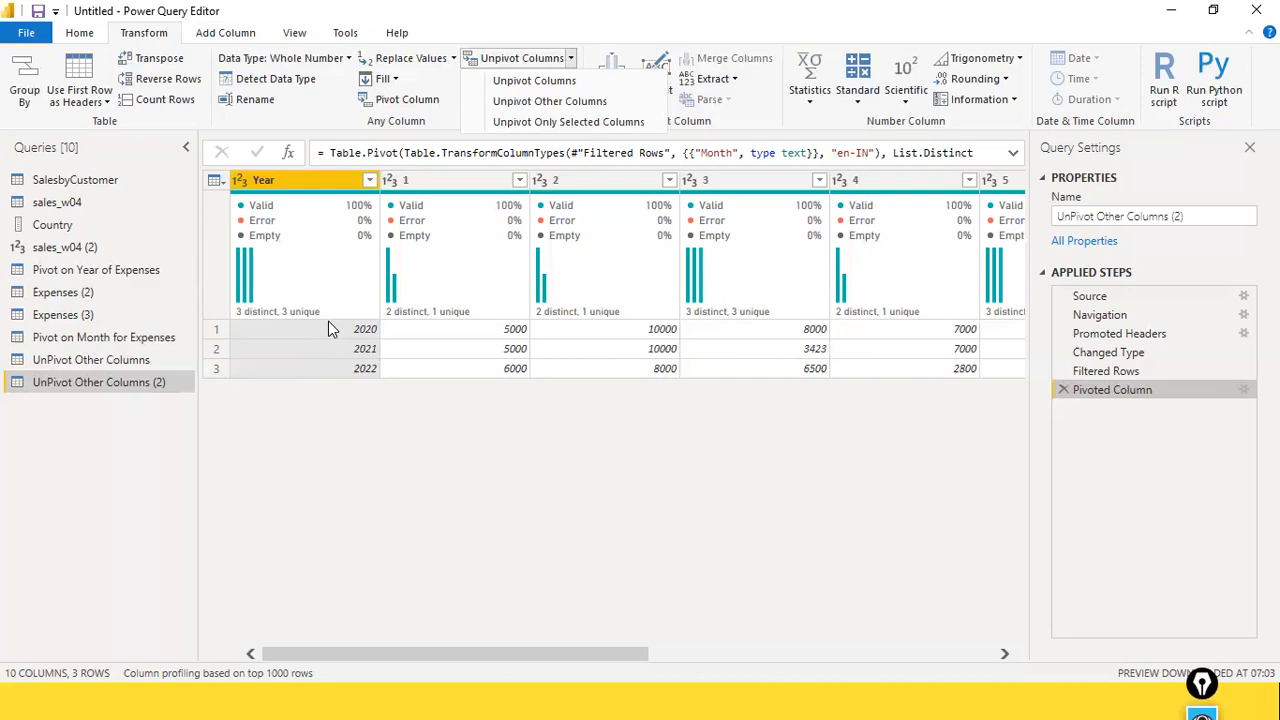
click(562, 121)
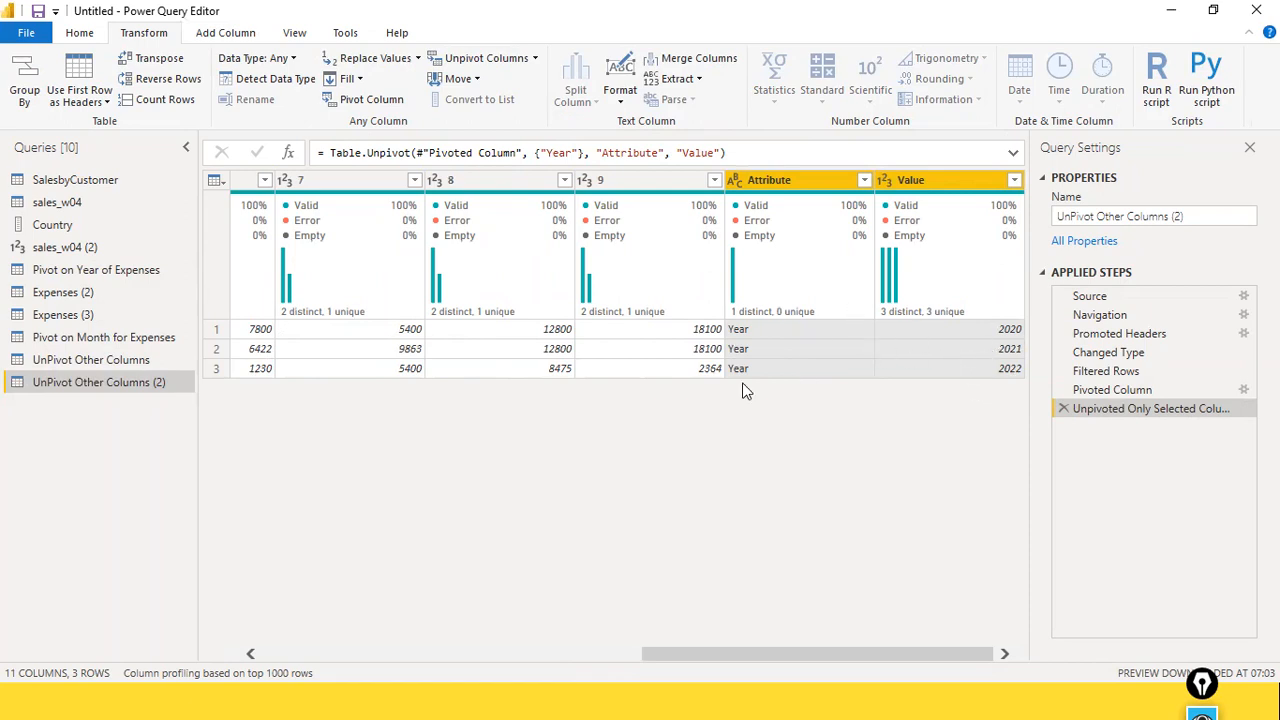
click(1058, 408)
drag(673, 650, 250, 588)
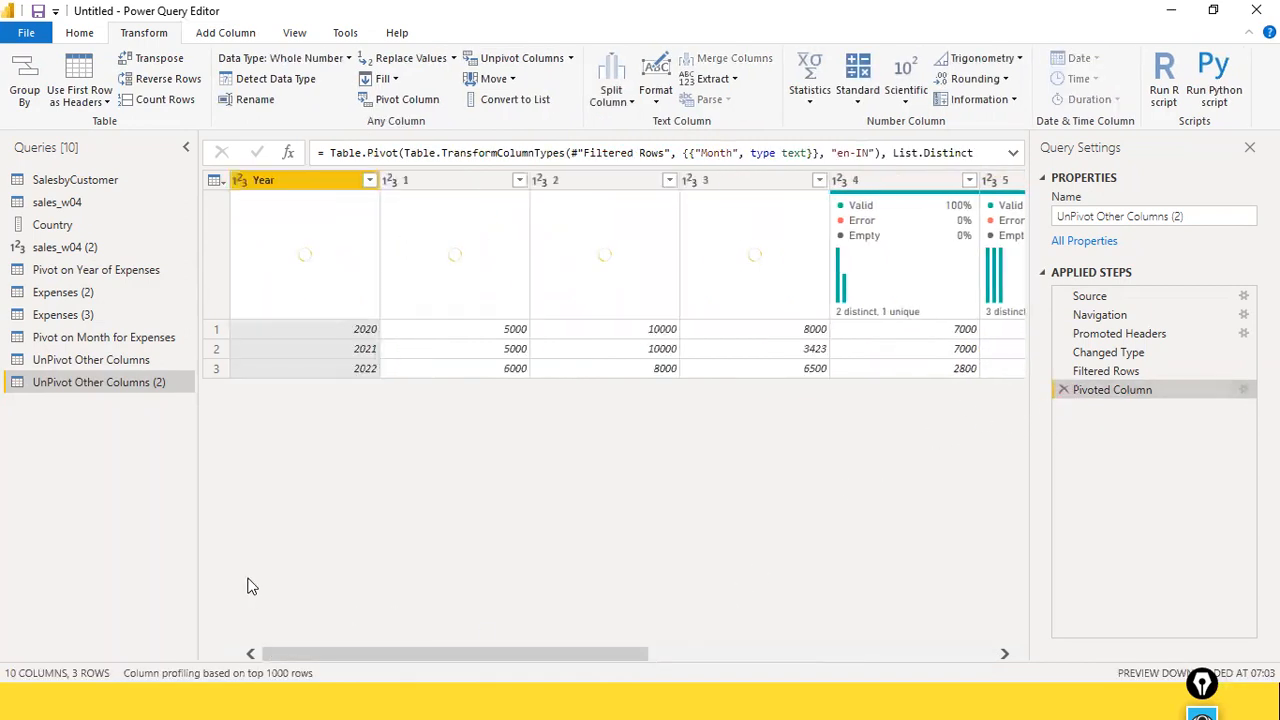
click(570, 58)
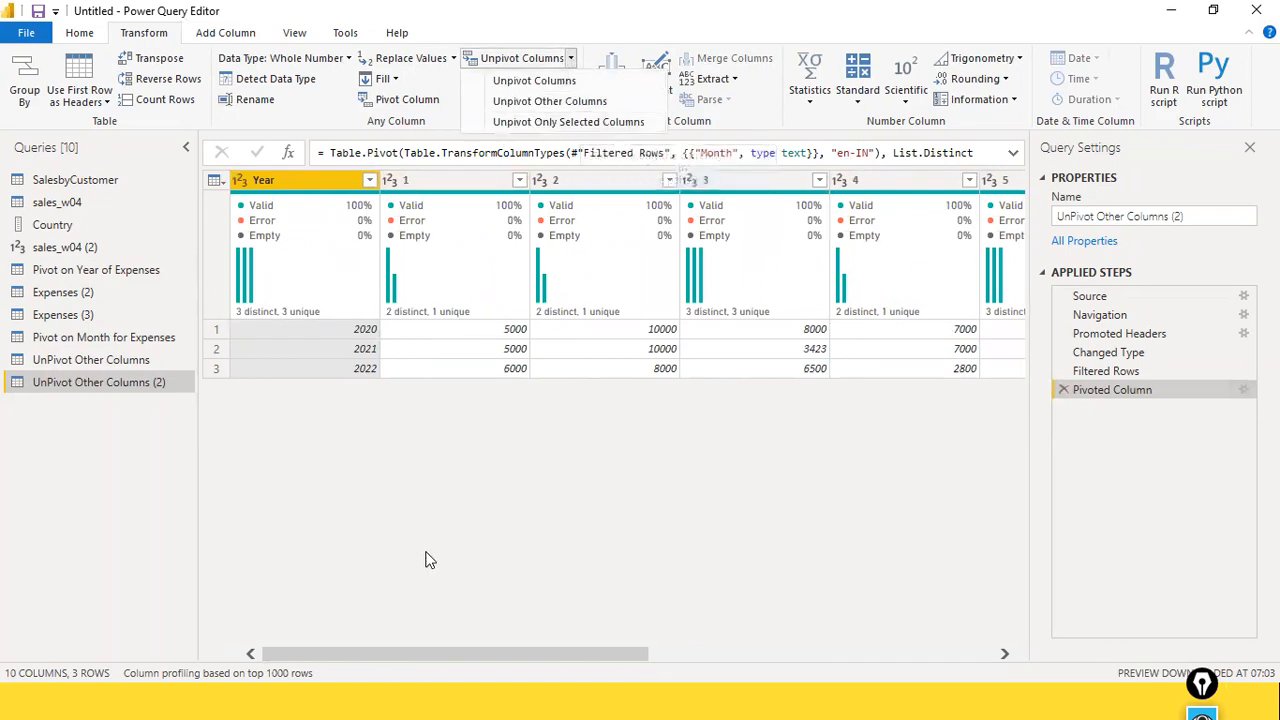
click(425, 562)
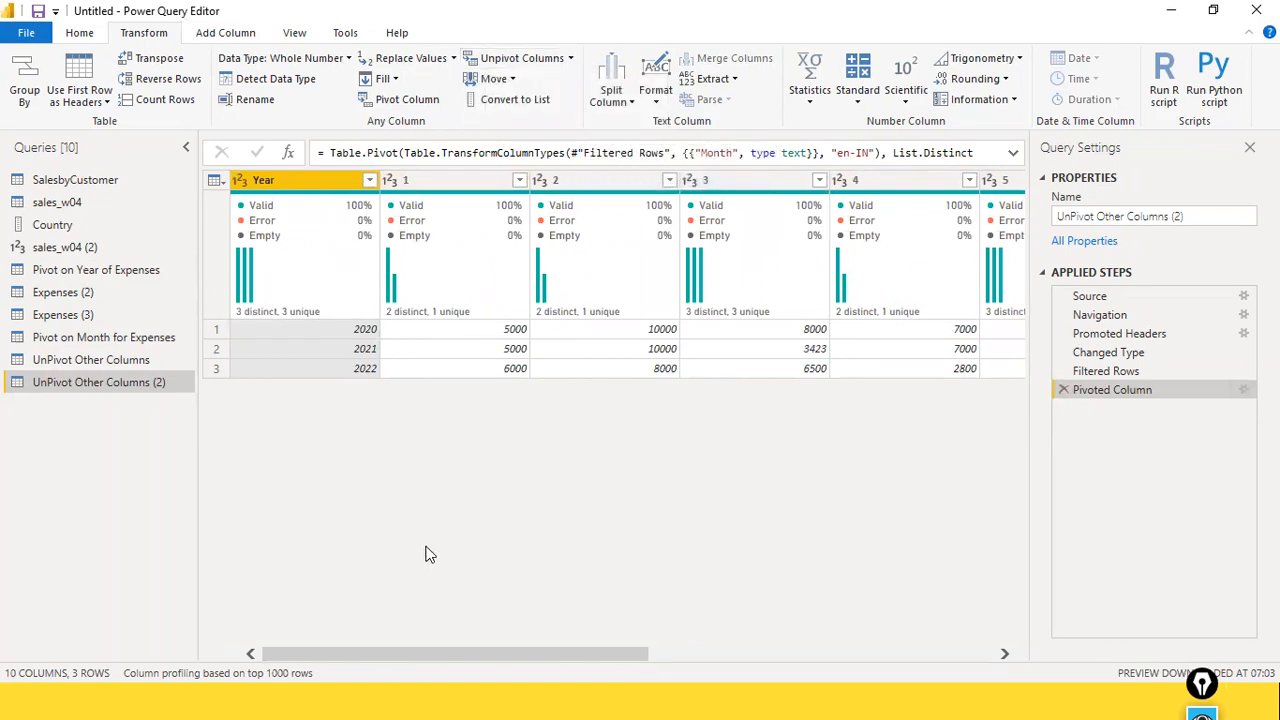
click(487, 186)
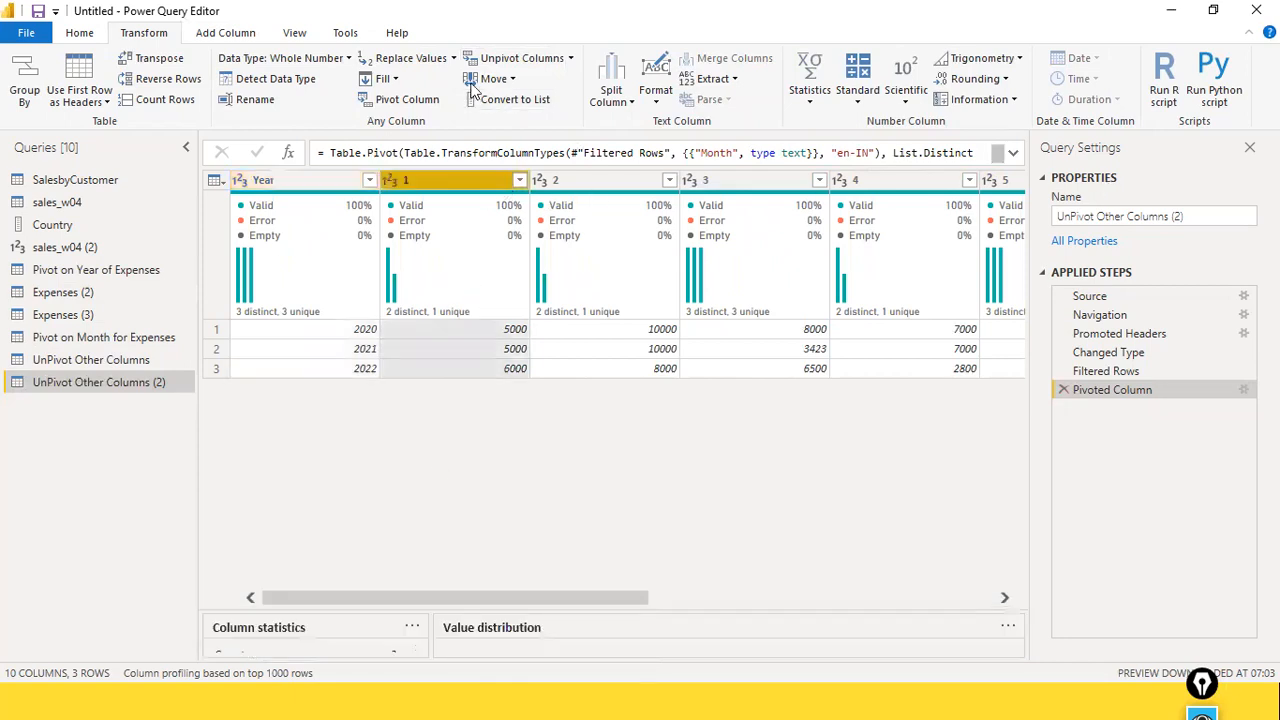
click(570, 59)
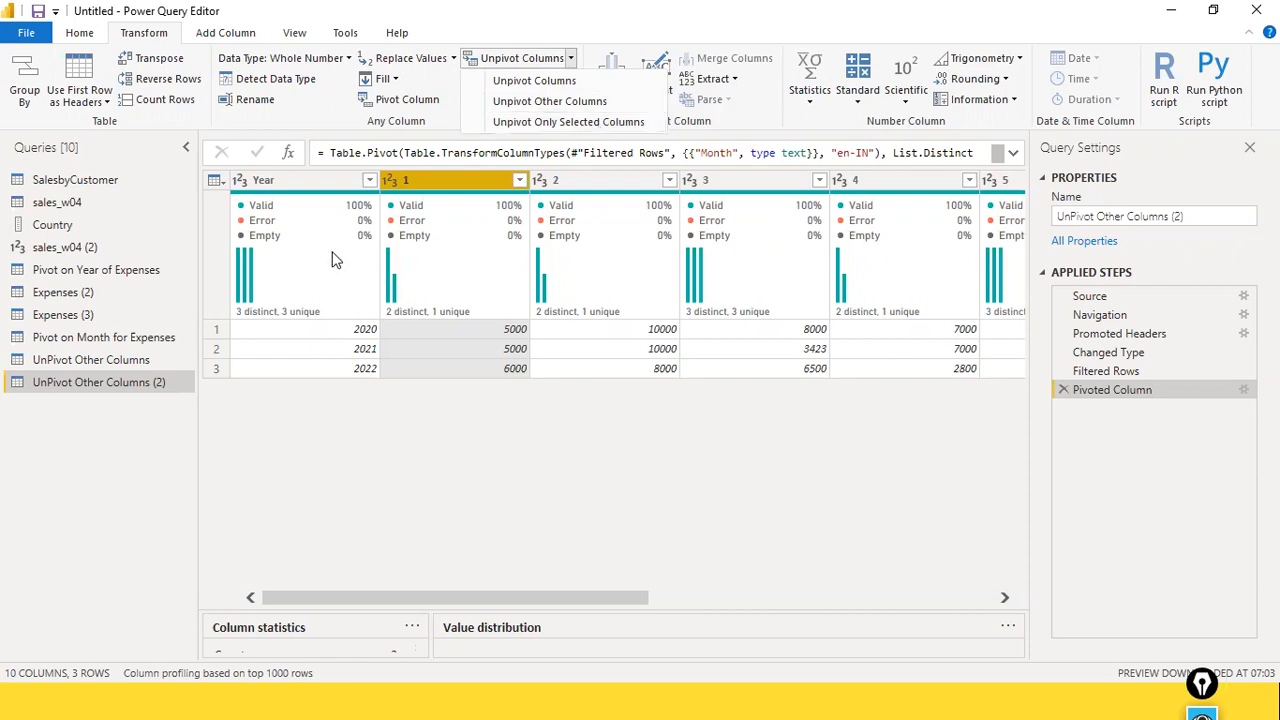
click(375, 512)
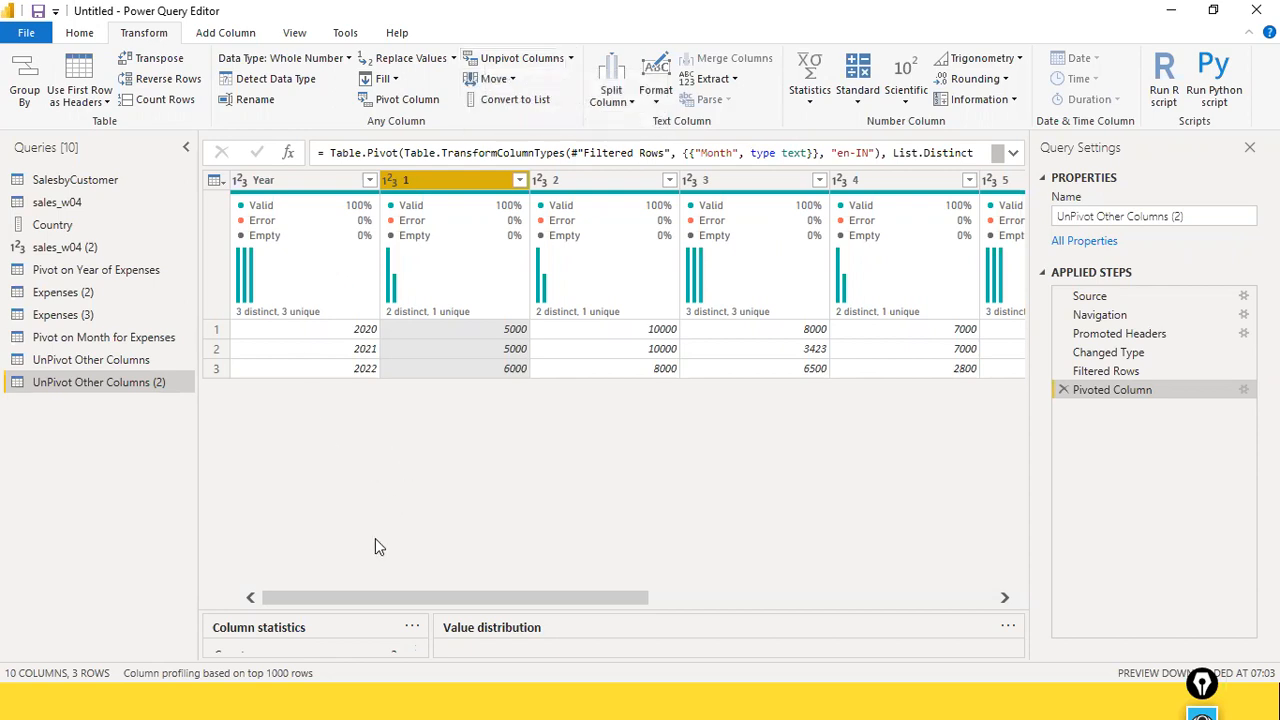
right_click(324, 176)
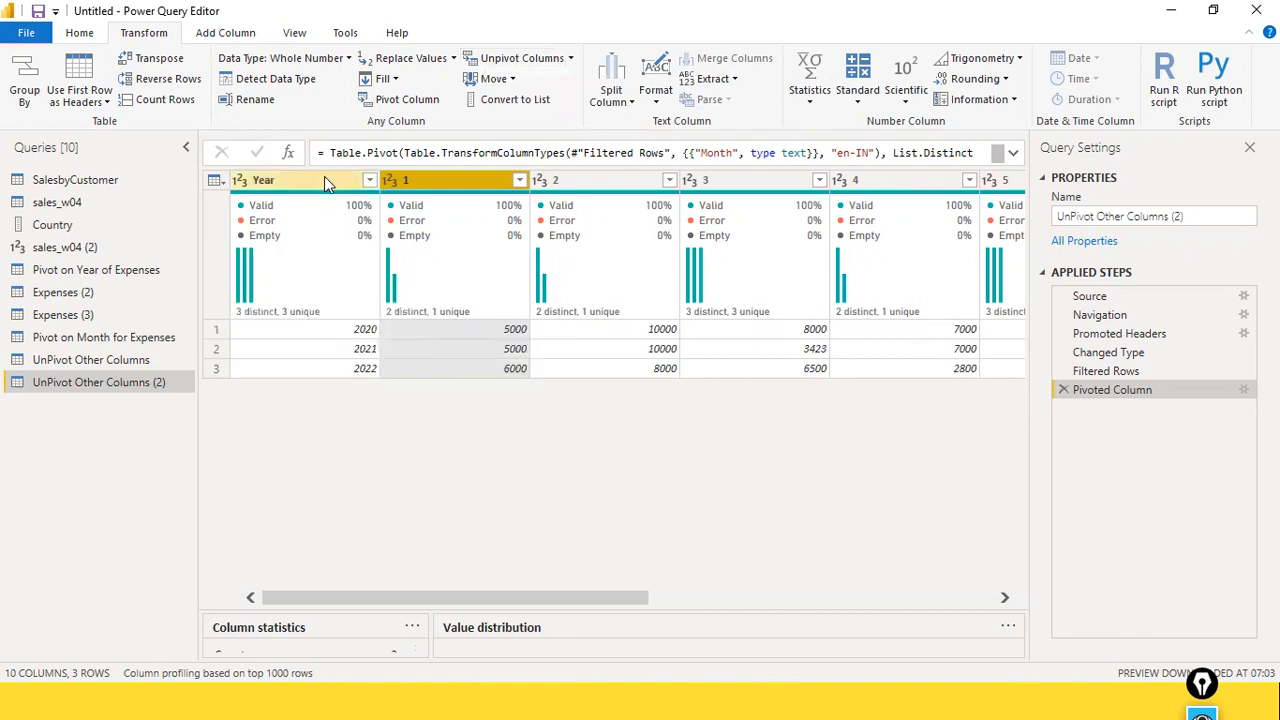
click(641, 447)
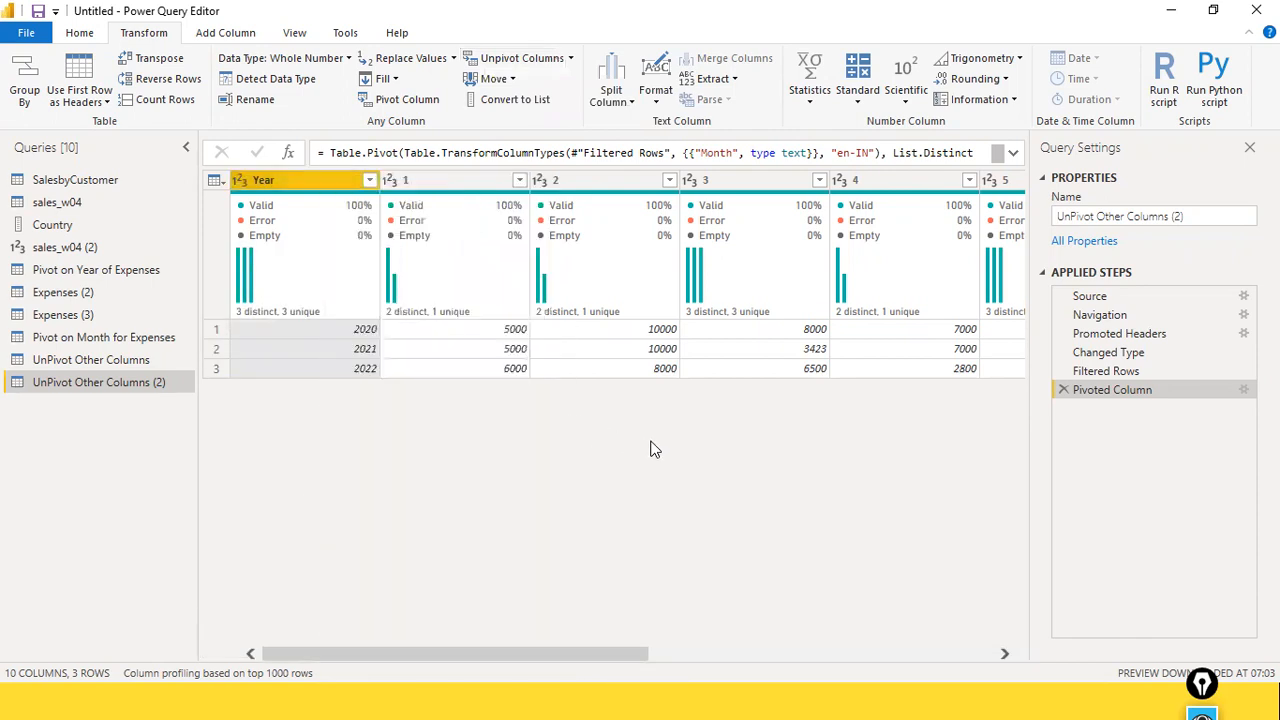
In the Expenses (2) query, pivot the Year column with Expenses as the values column and compare the table before and after pivoting
click(68, 314)
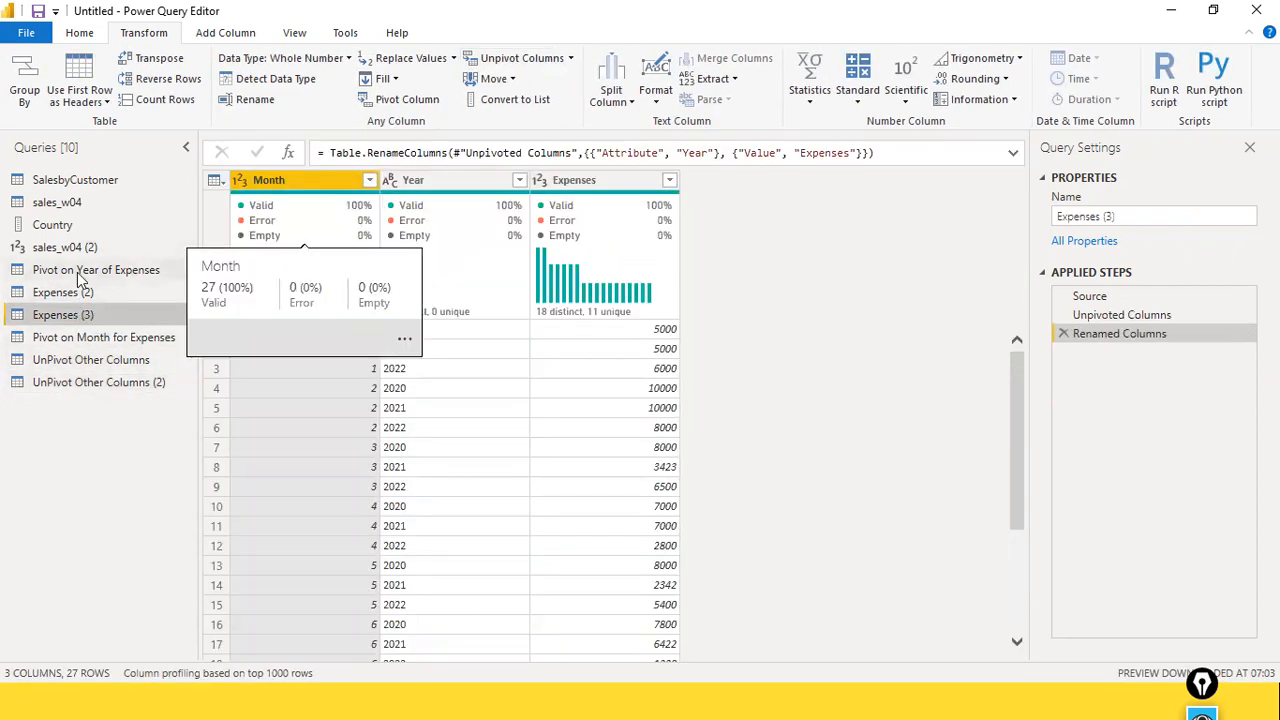
click(51, 293)
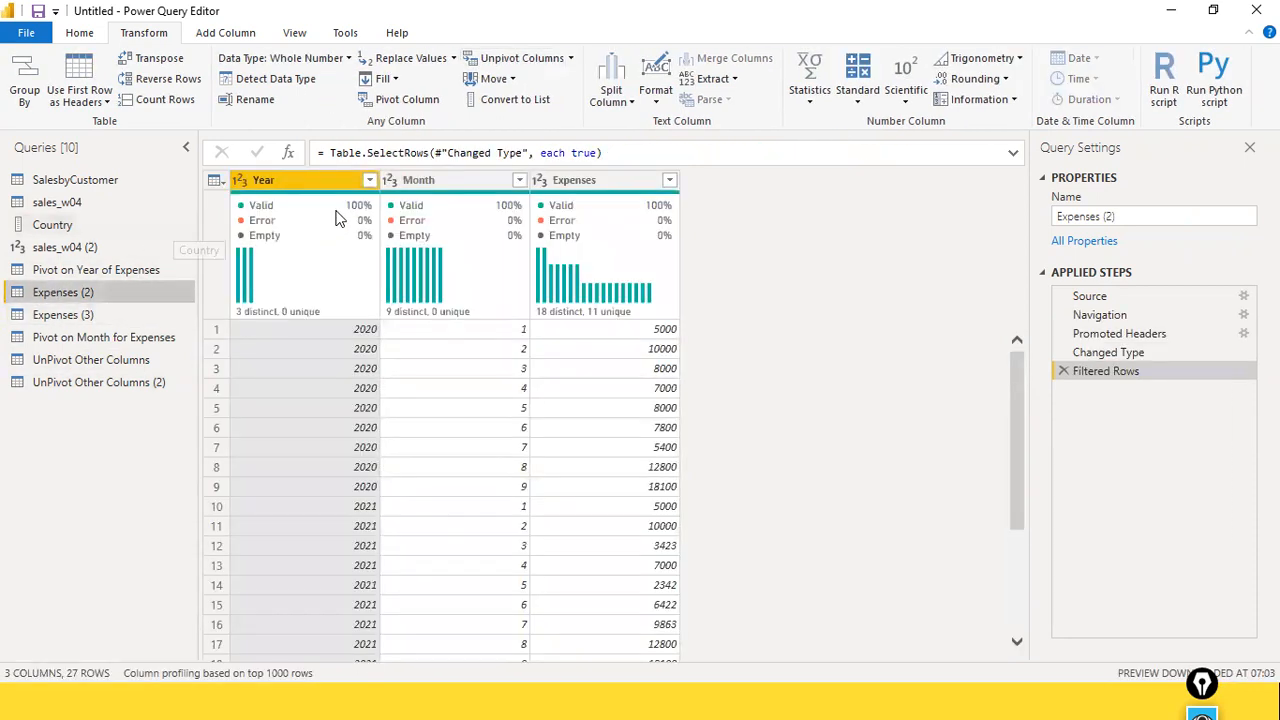
ctrl+click(450, 185)
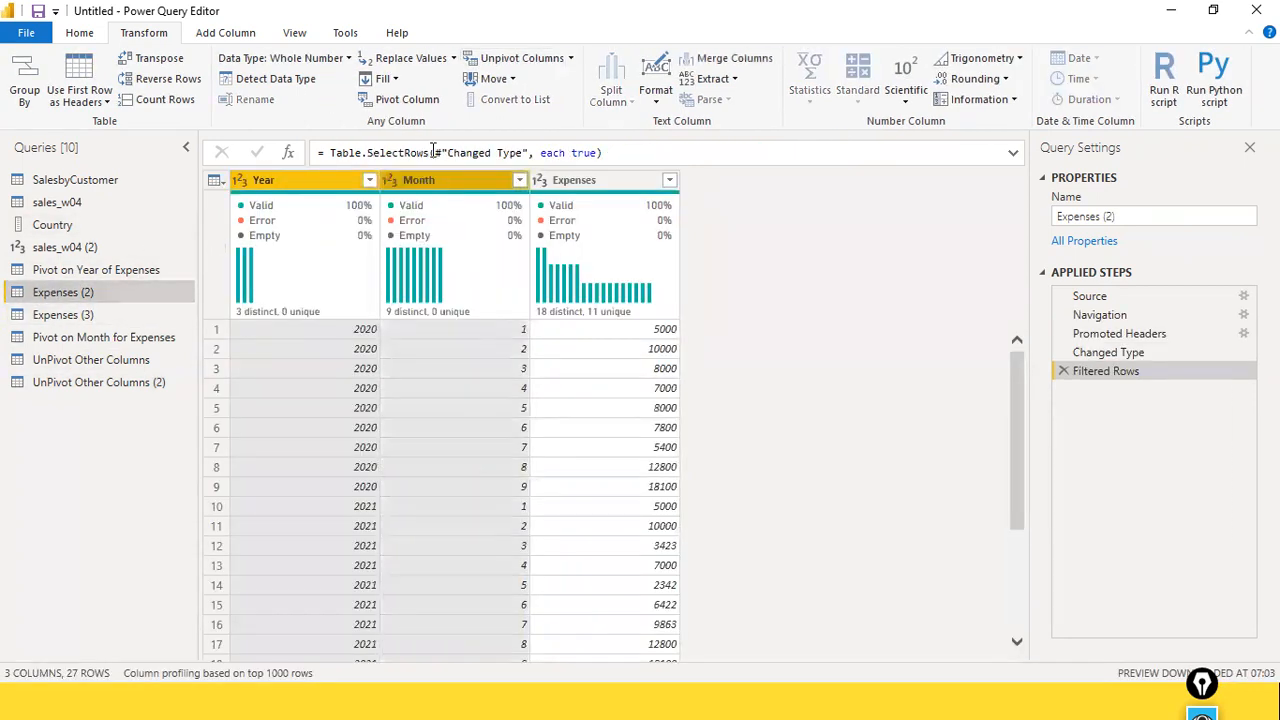
click(420, 100)
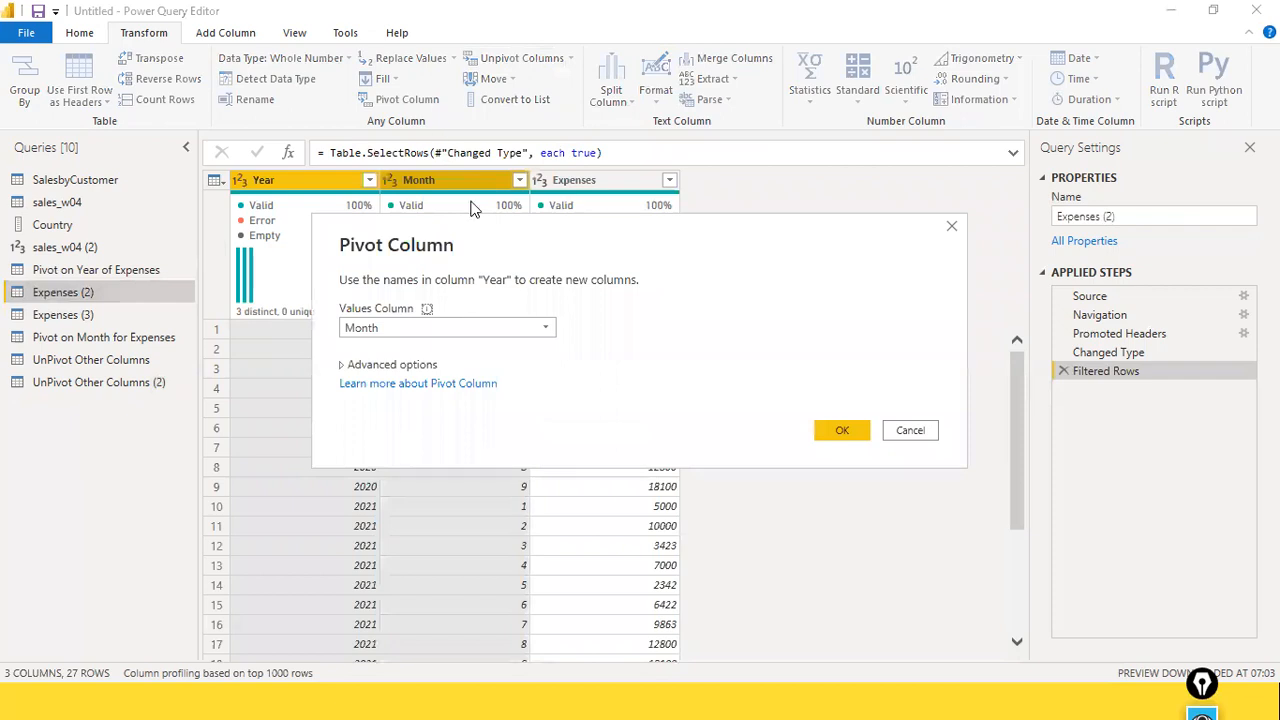
click(543, 327)
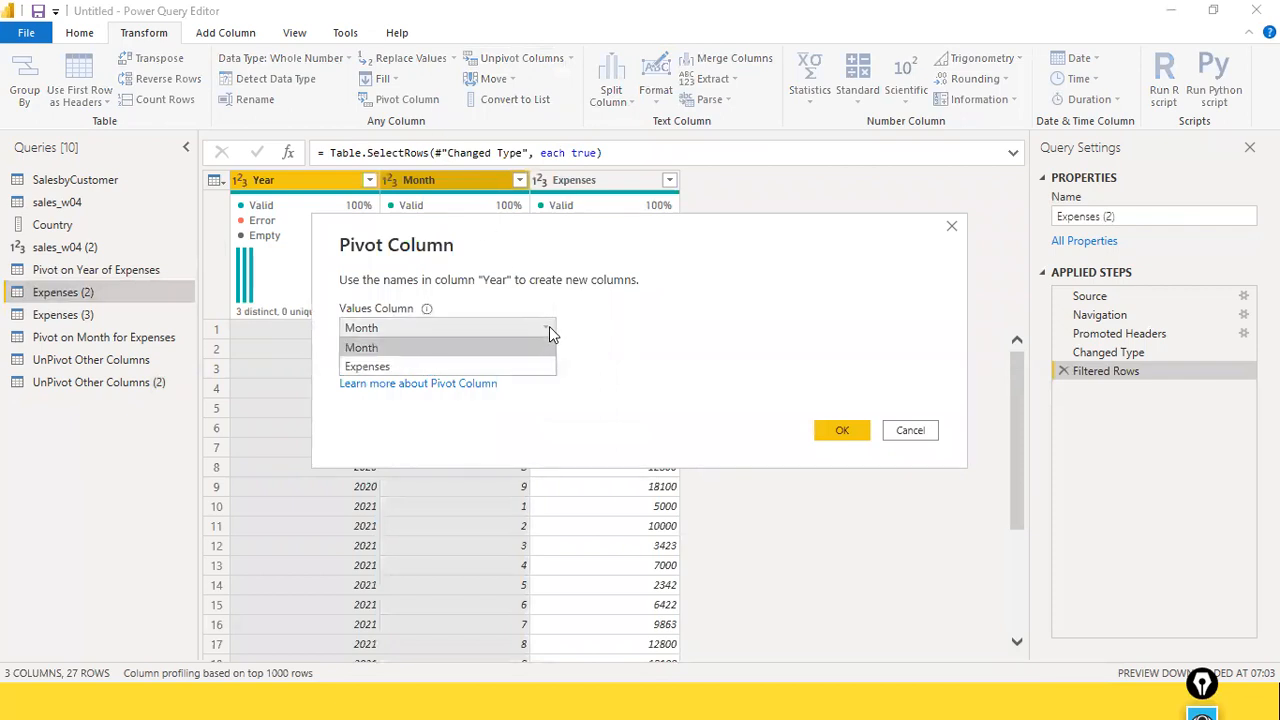
click(482, 364)
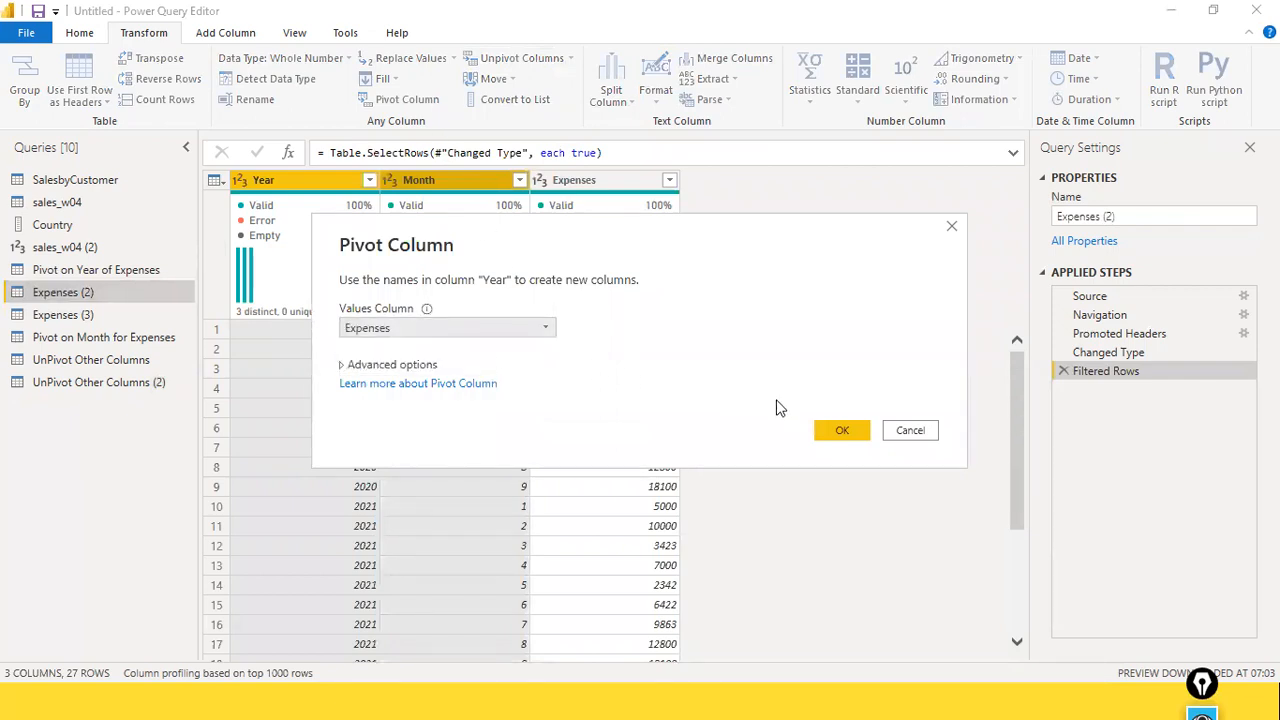
click(860, 430)
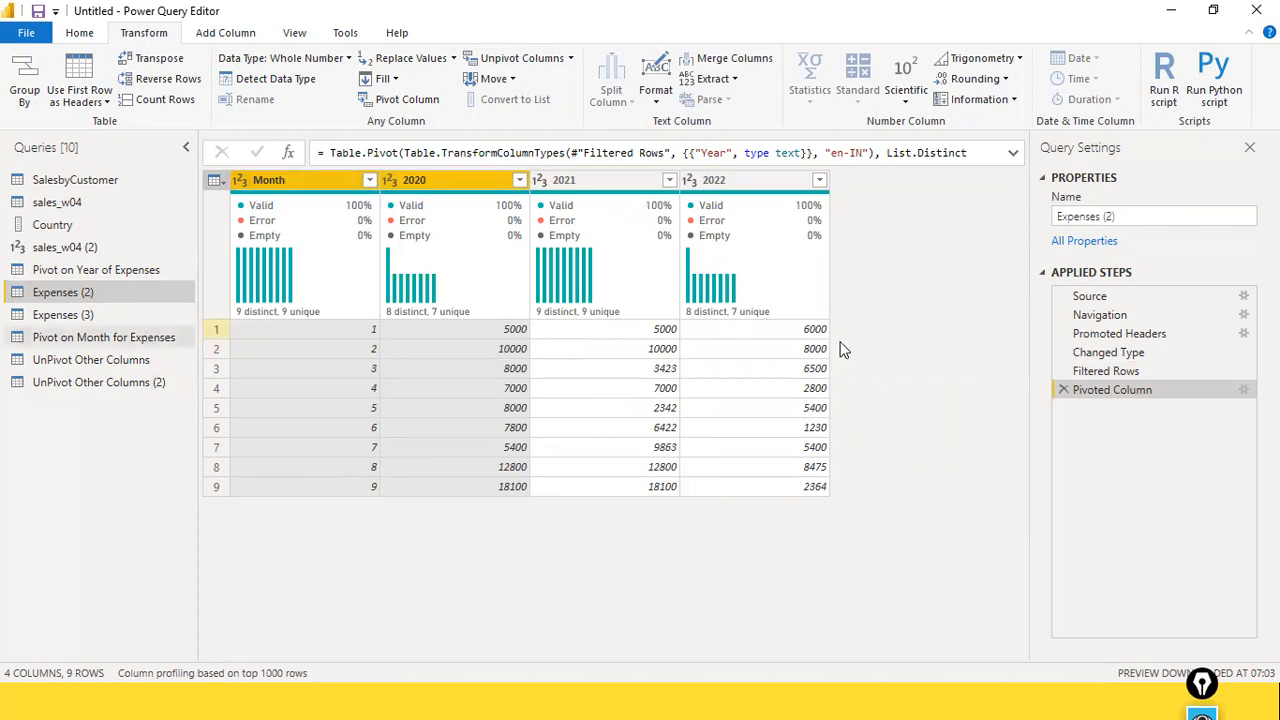
click(1100, 373)
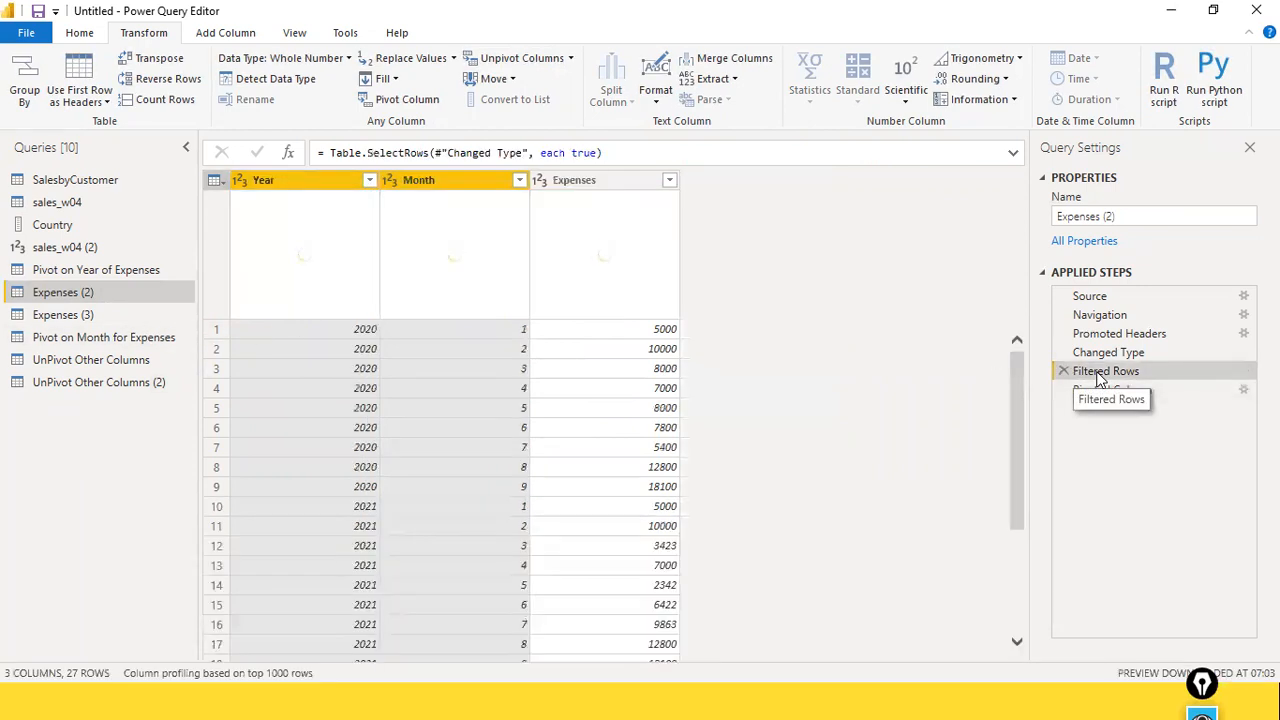
click(1100, 390)
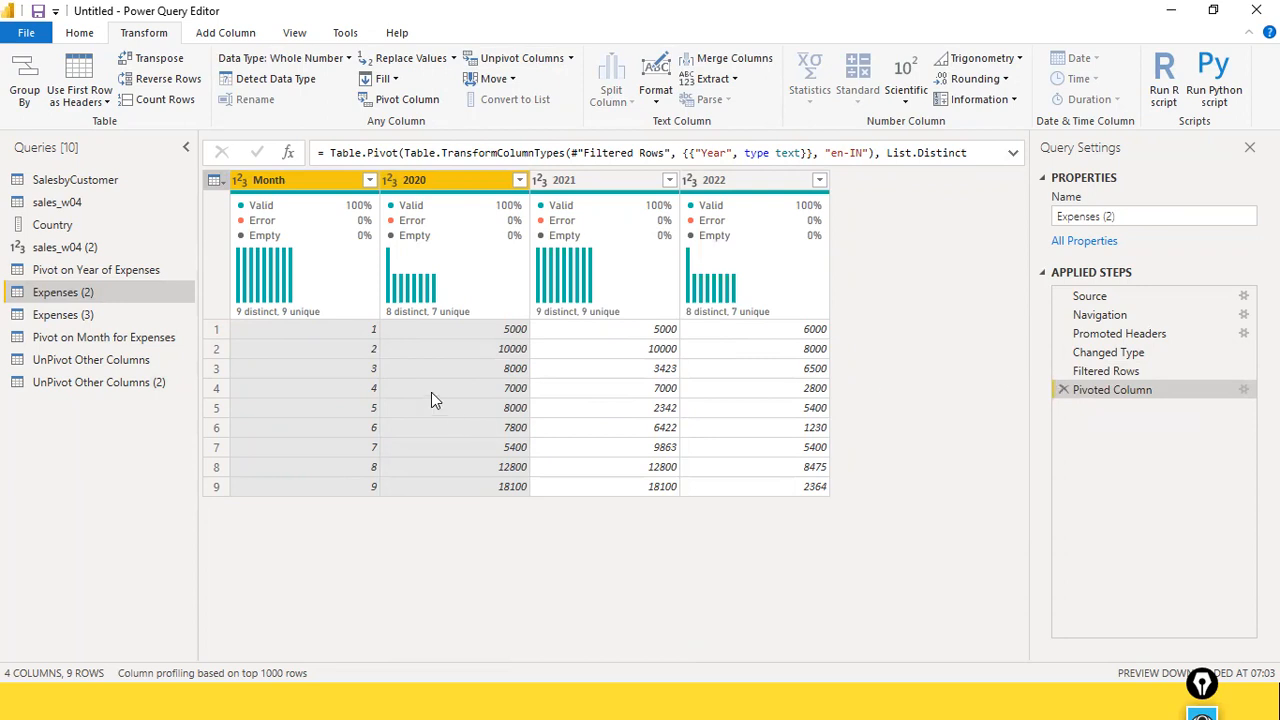
Review the Expenses (3) and UnPivot Other Columns queries, and examine the available unpivot options and month columns in UnPivot Other Columns (2)
click(77, 317)
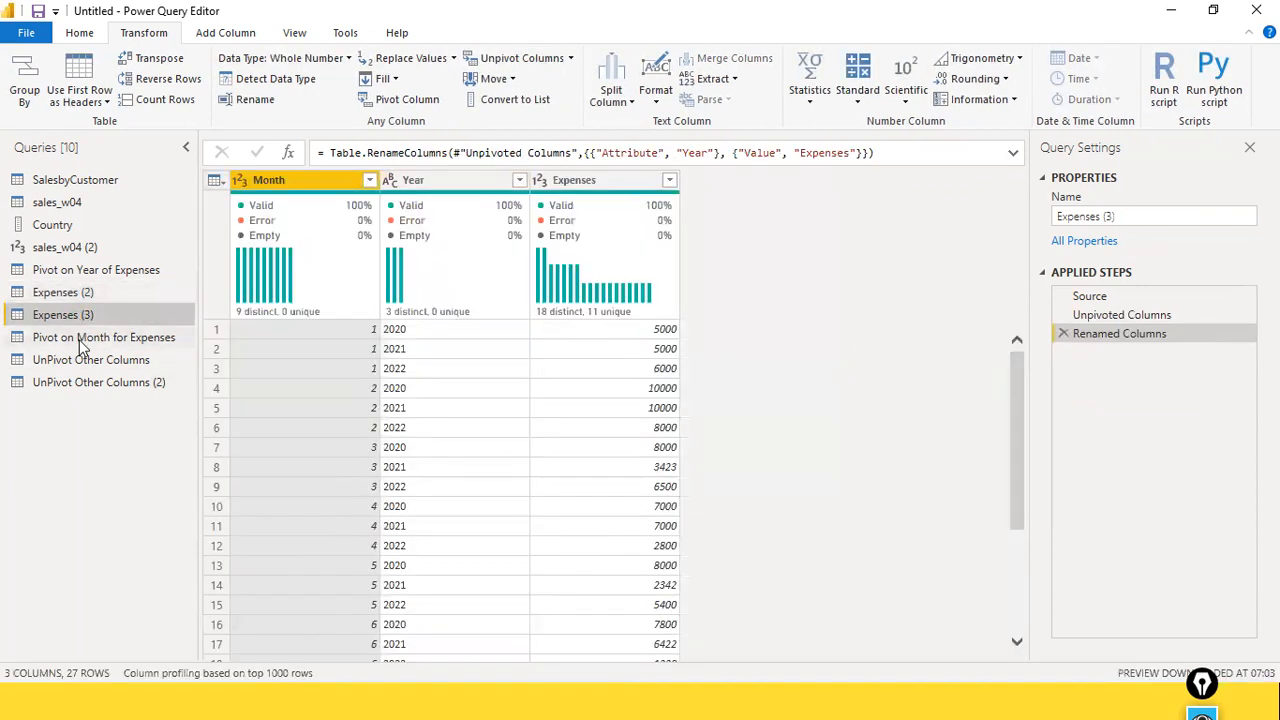
click(80, 342)
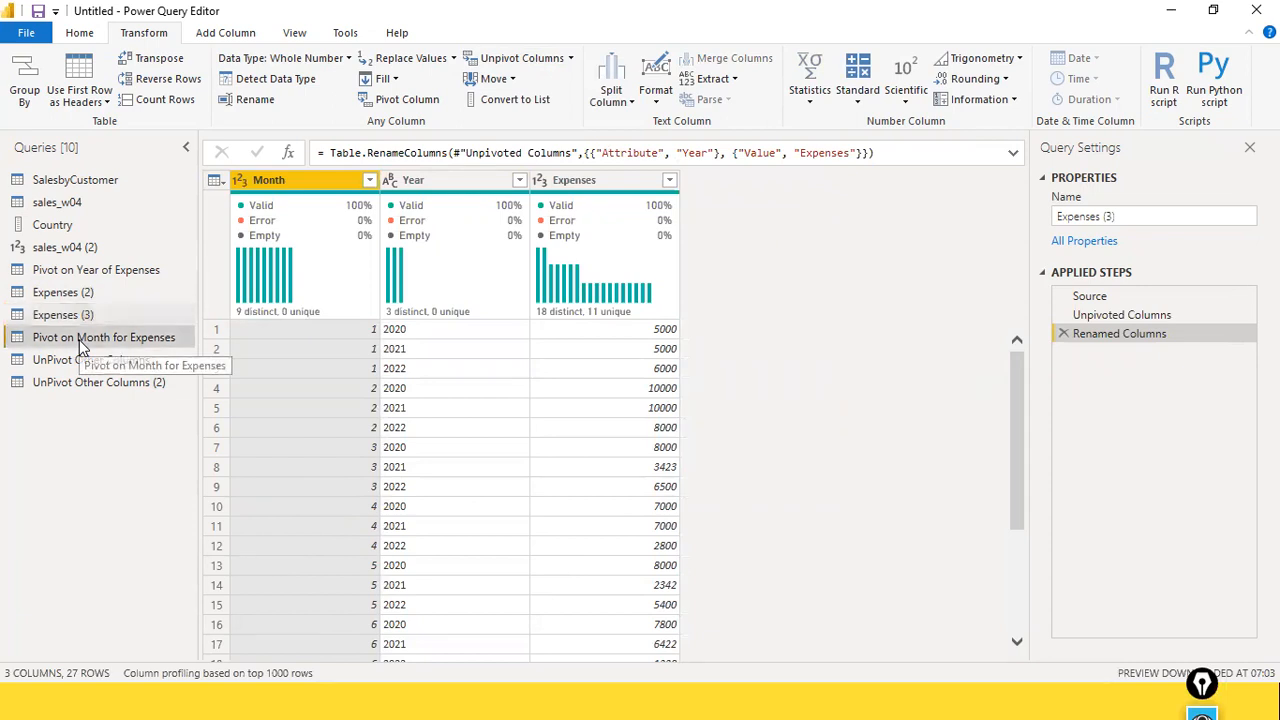
click(79, 369)
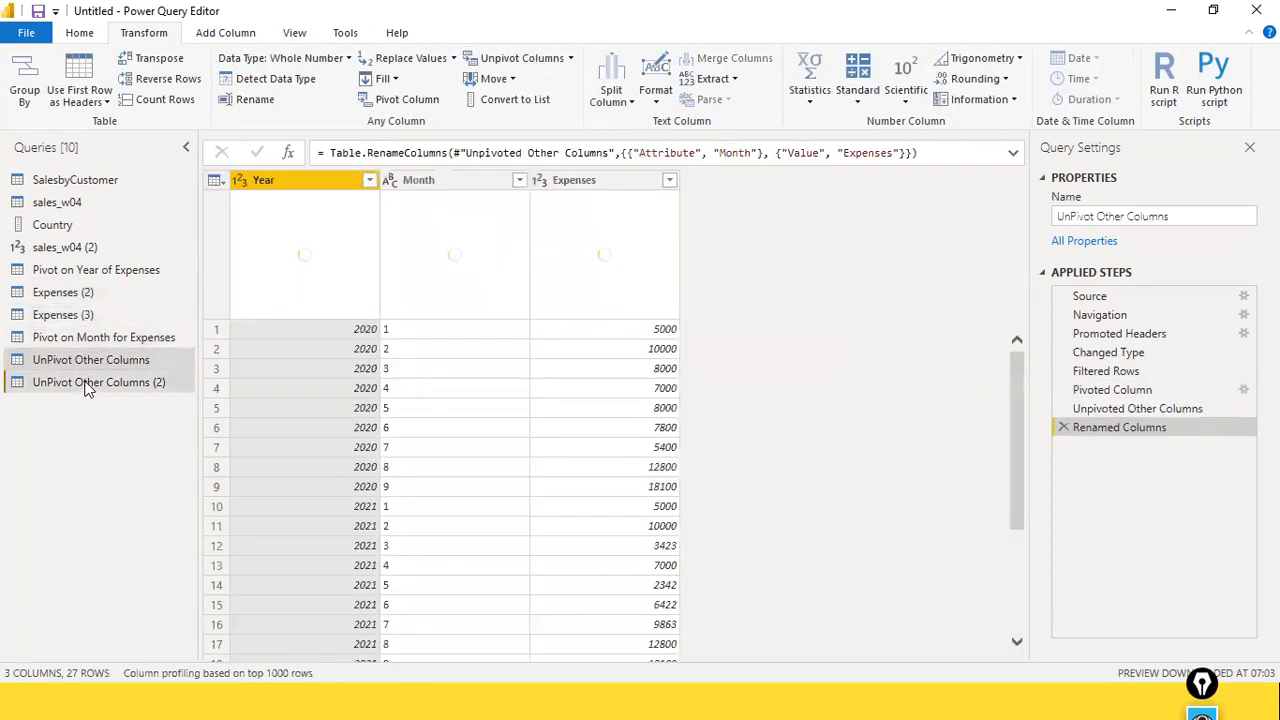
click(84, 382)
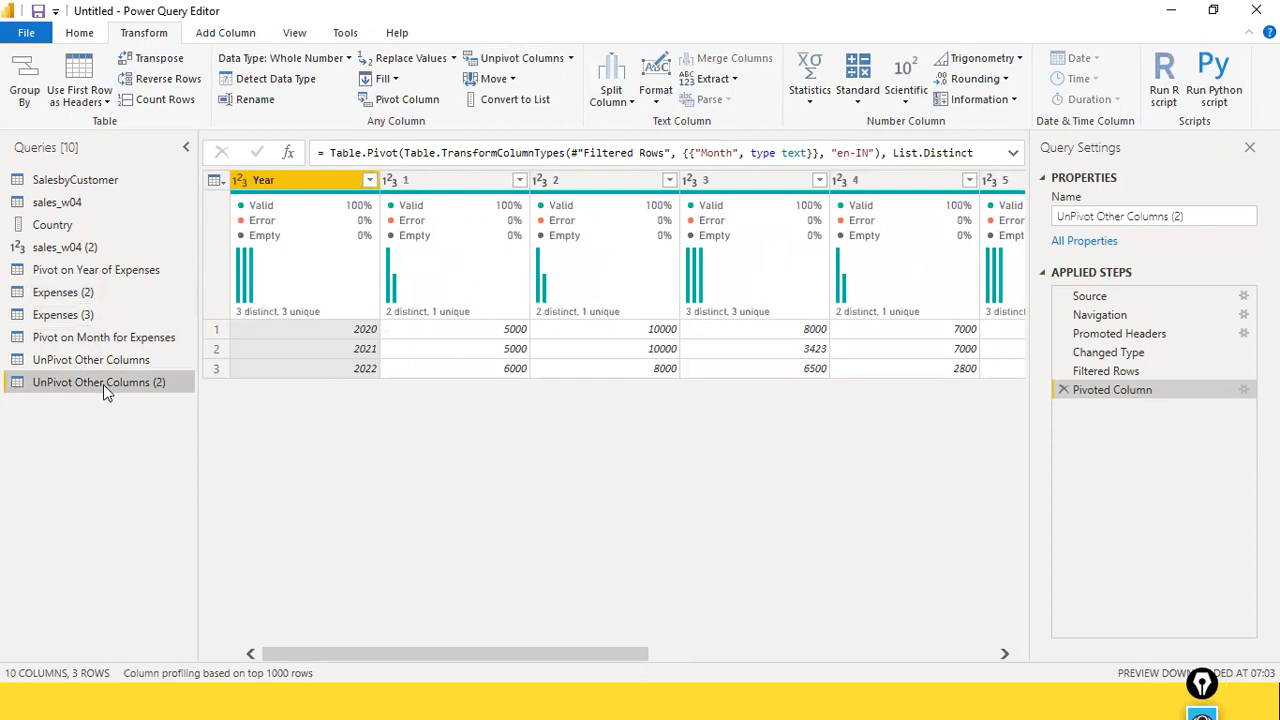
click(571, 60)
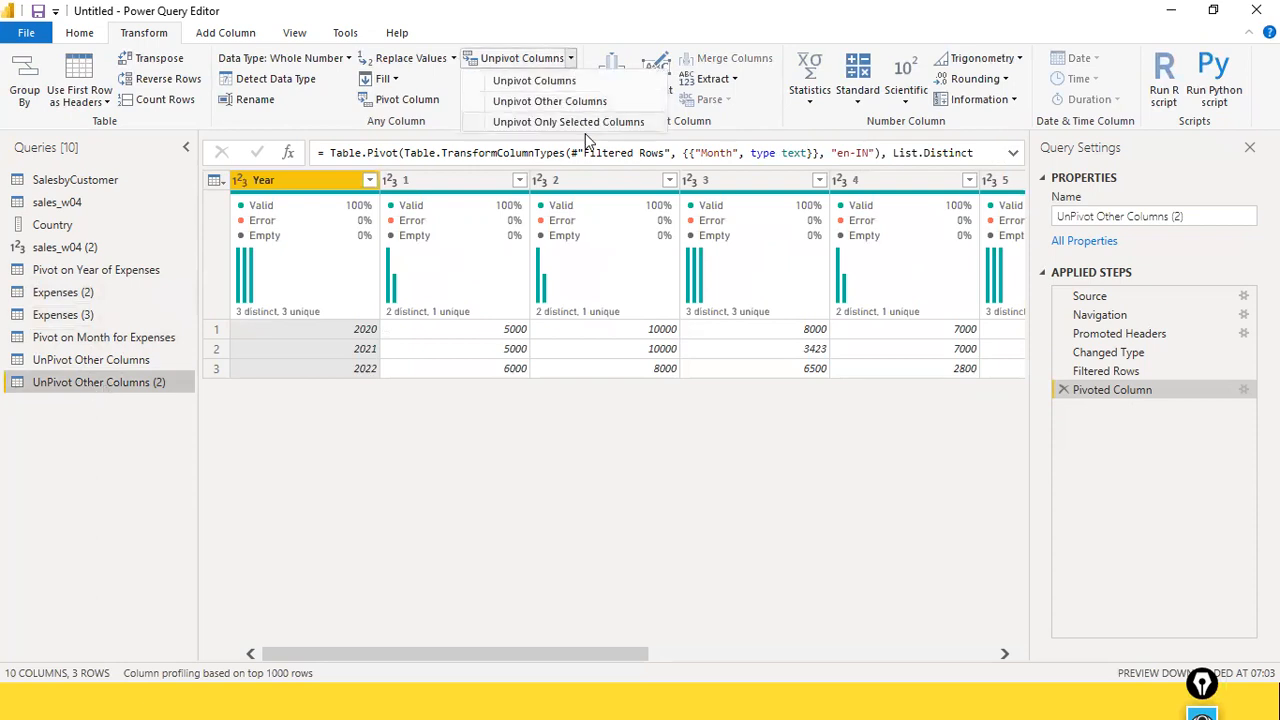
click(495, 425)
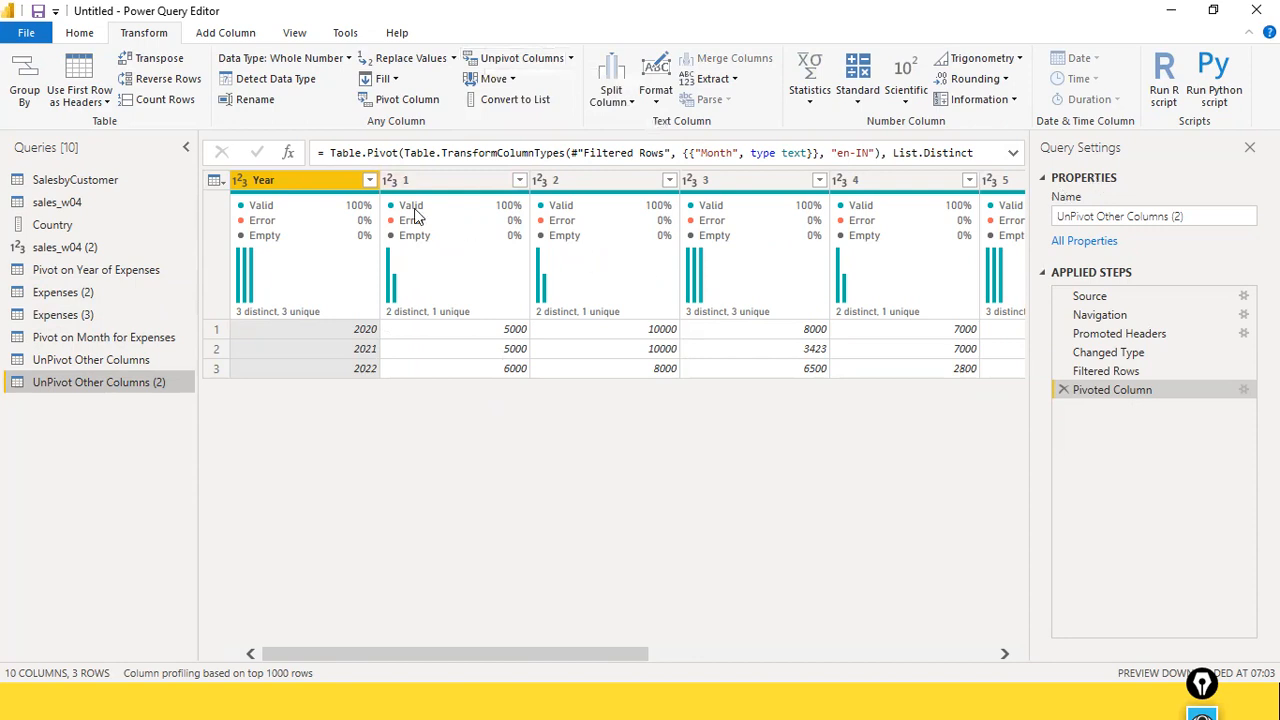
click(568, 58)
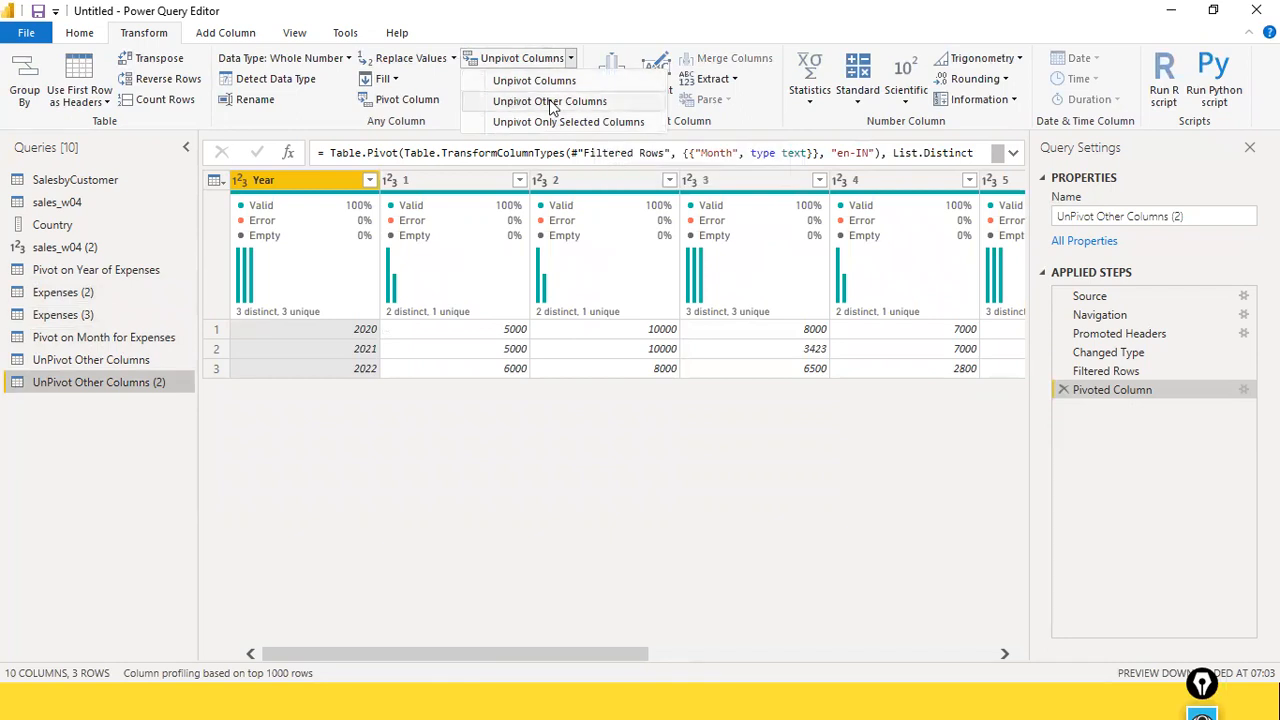
click(383, 520)
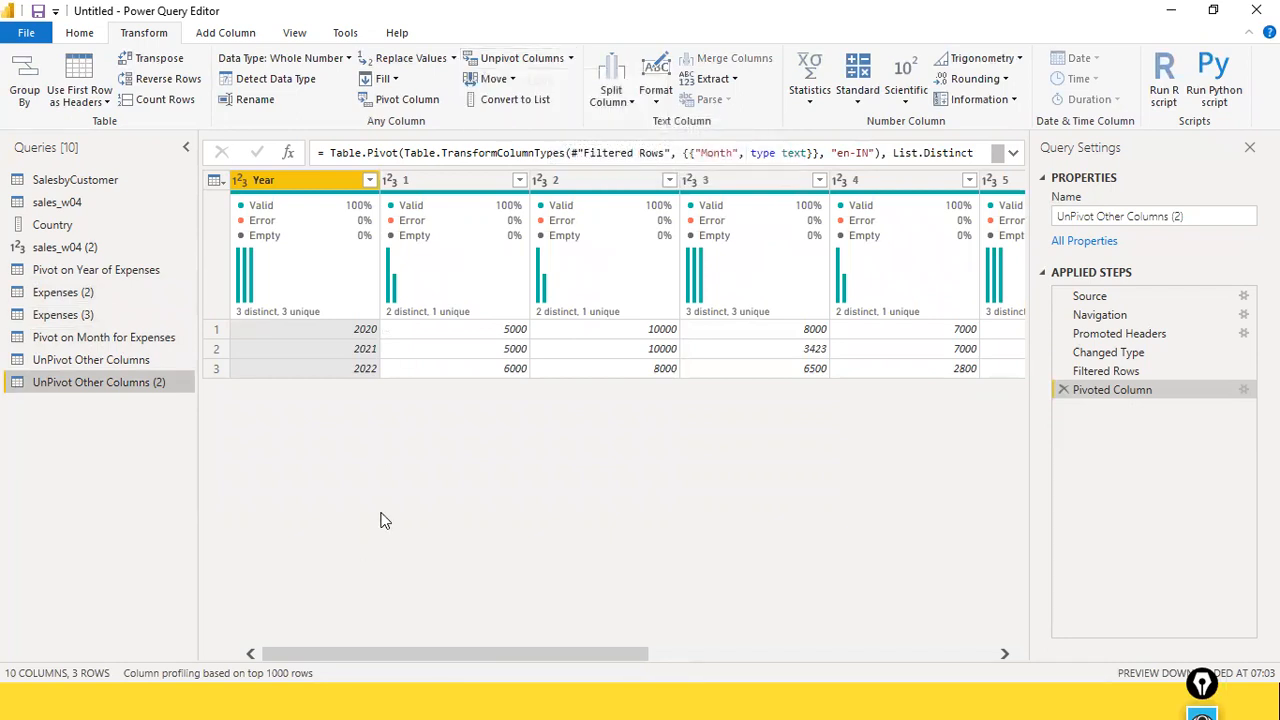
drag(453, 654, 300, 534)
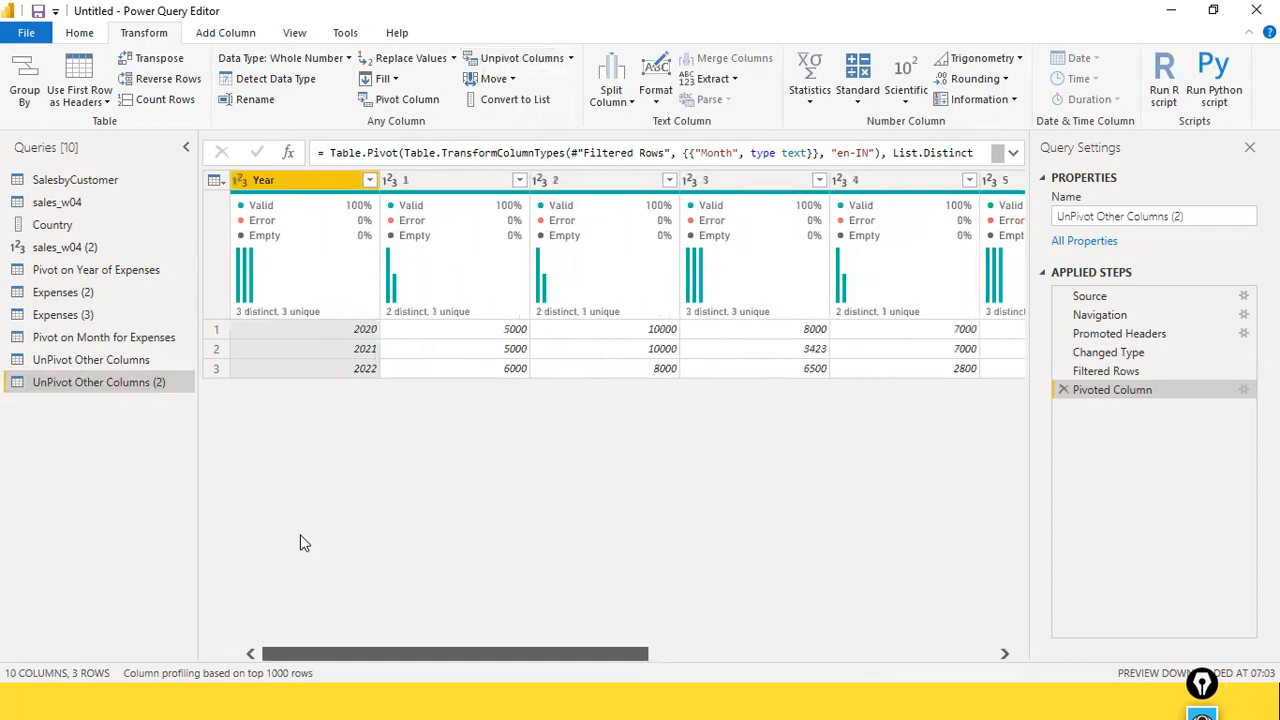
drag(300, 543, 311, 581)
drag(311, 581, 857, 599)
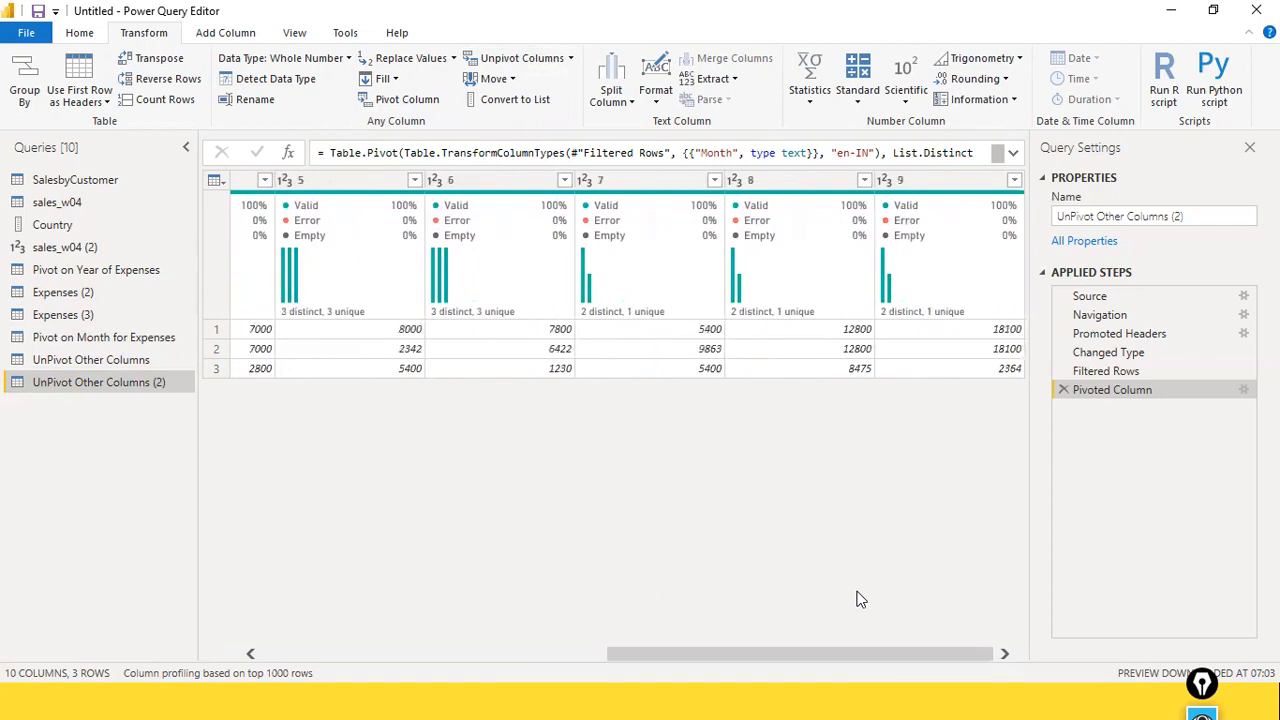
mouse_move(938, 212)
drag(751, 653, 263, 620)
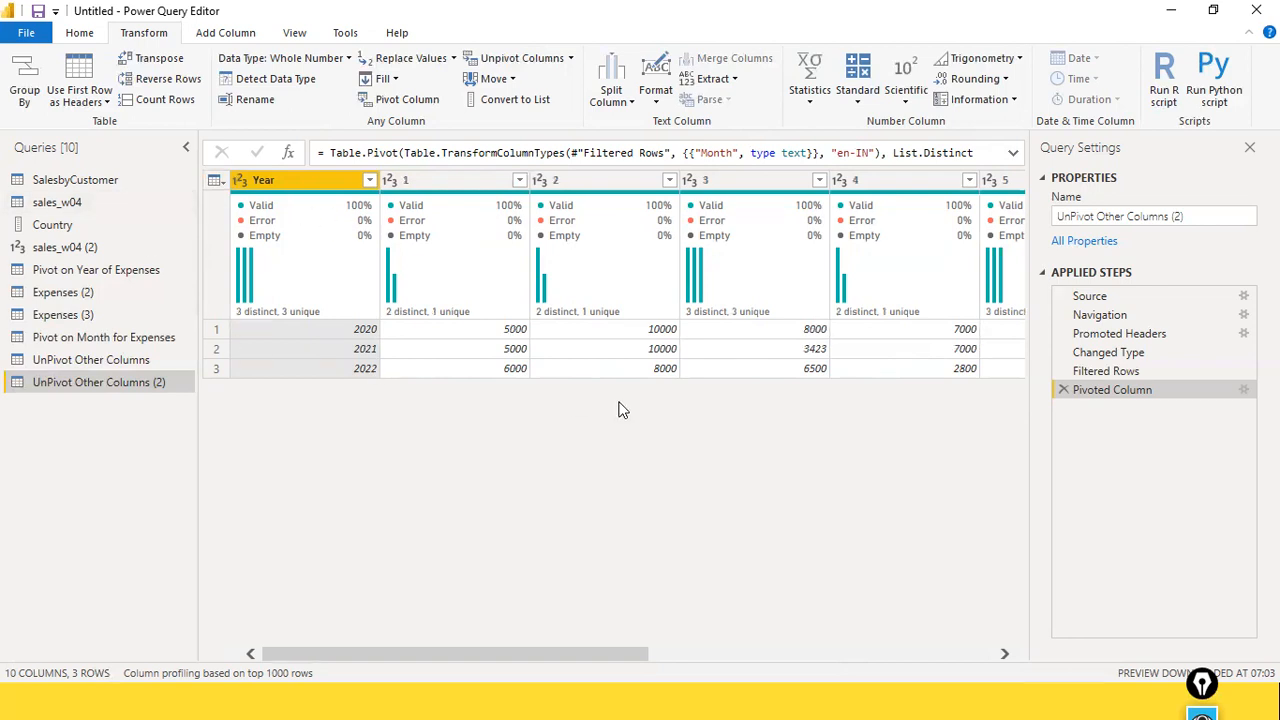
drag(546, 658, 369, 600)
key(alt+Tab)
key(Tab)
key(Tab)
key(Tab)
key(Tab)
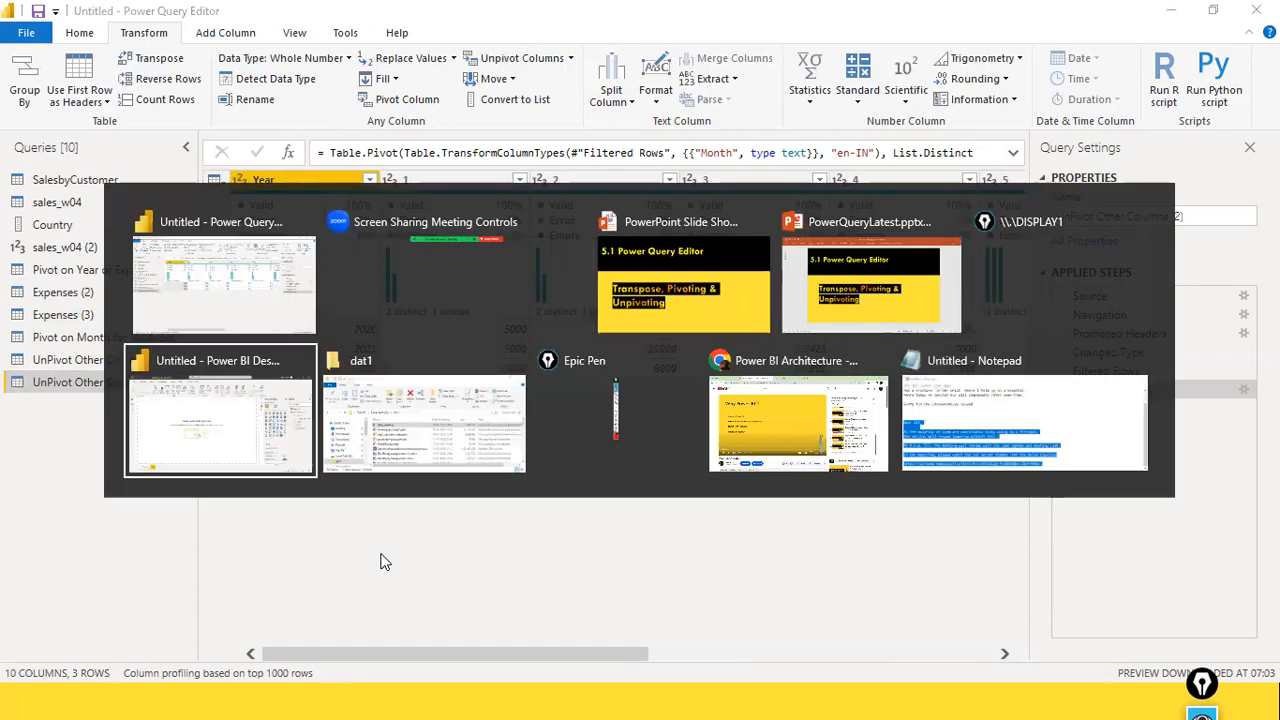
key(Escape)
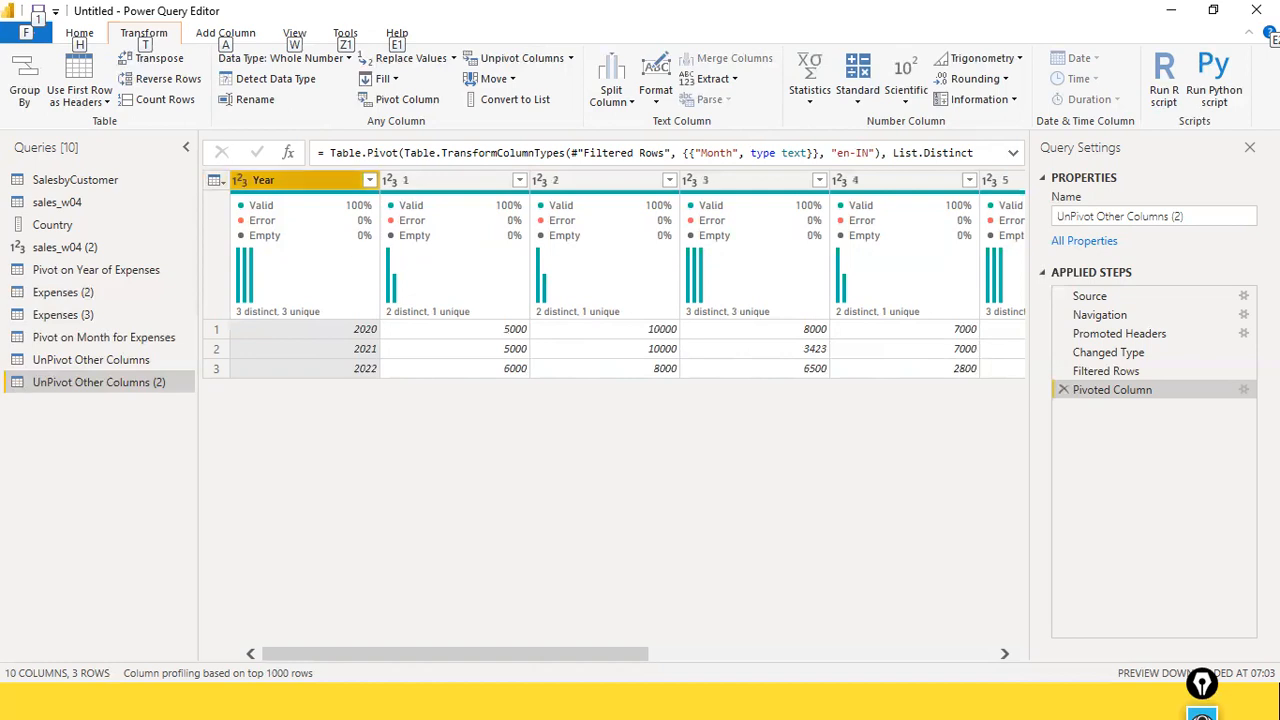
Review the UnPivot Other Columns (2) query at its Source, Navigation and Promoted Headers steps
click(1091, 303)
click(1091, 303)
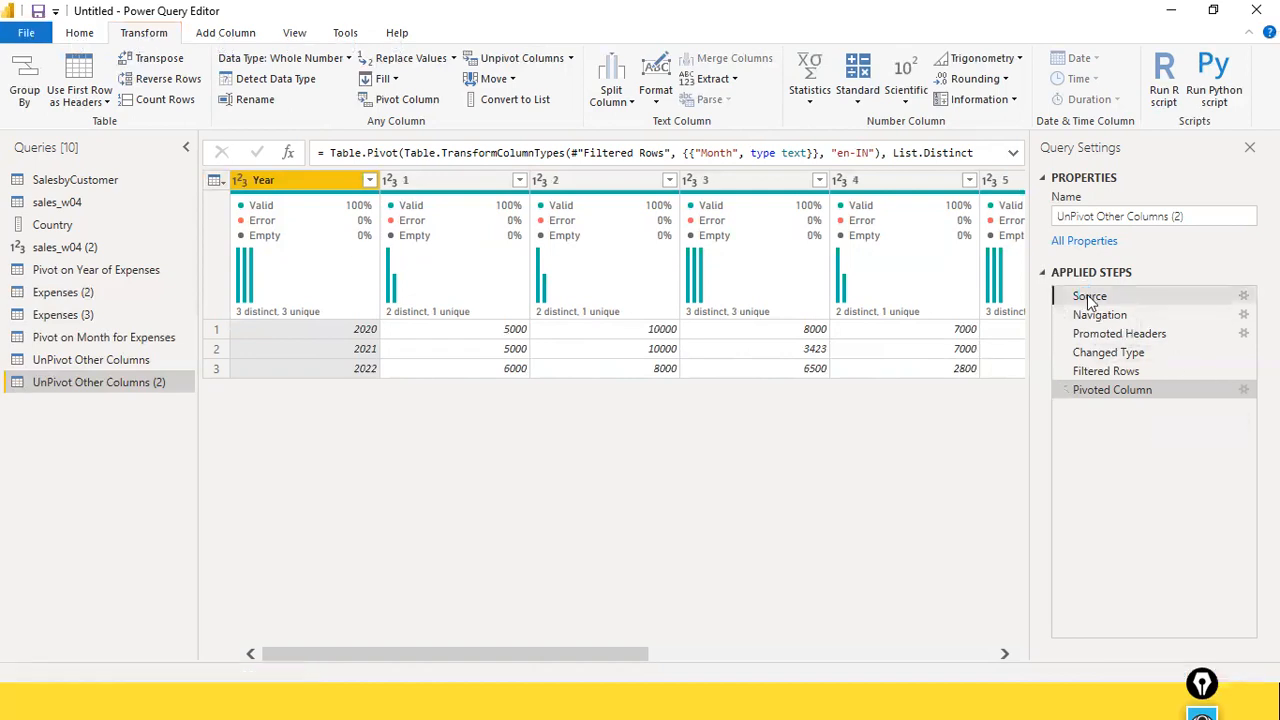
click(1119, 317)
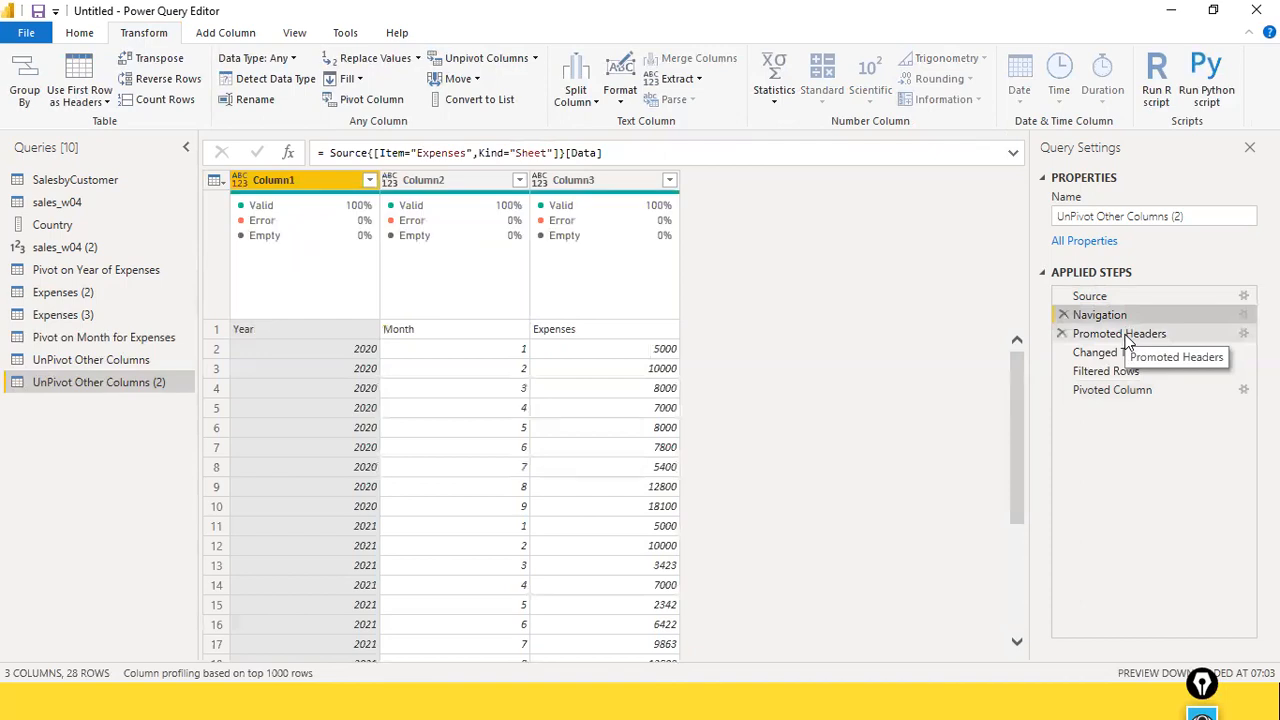
click(1125, 339)
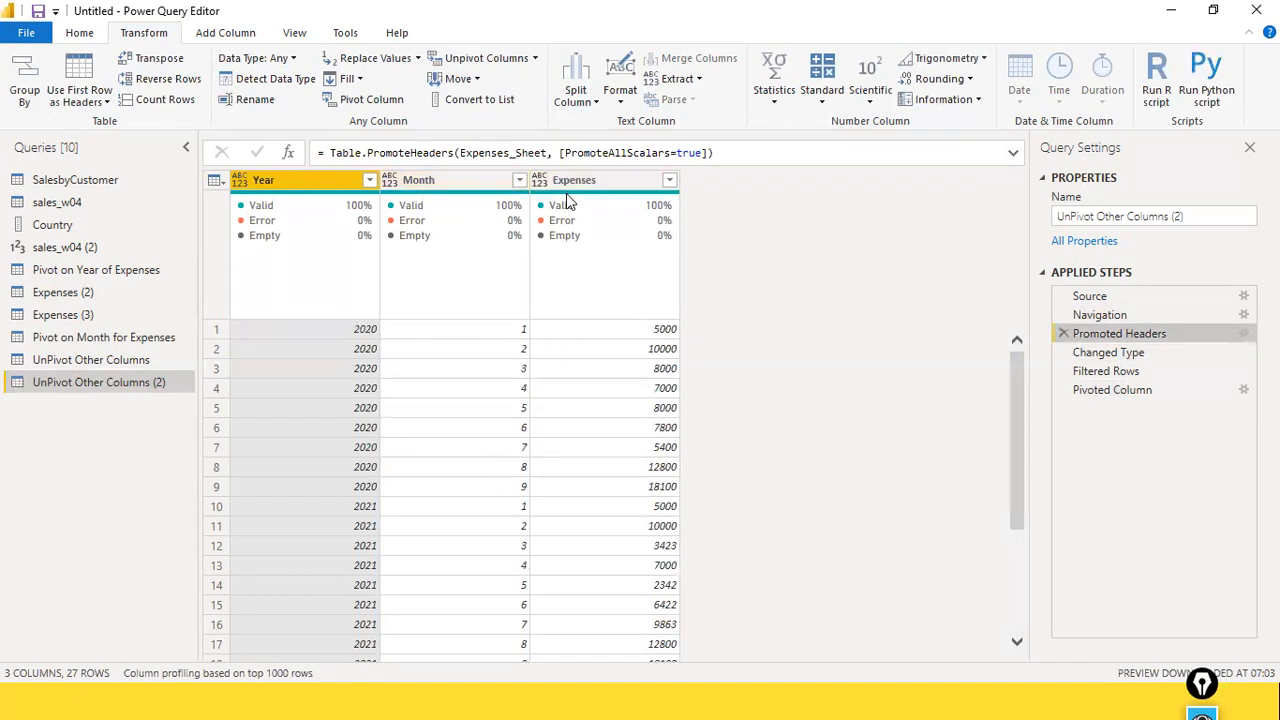
mouse_move(567, 203)
right_click(620, 190)
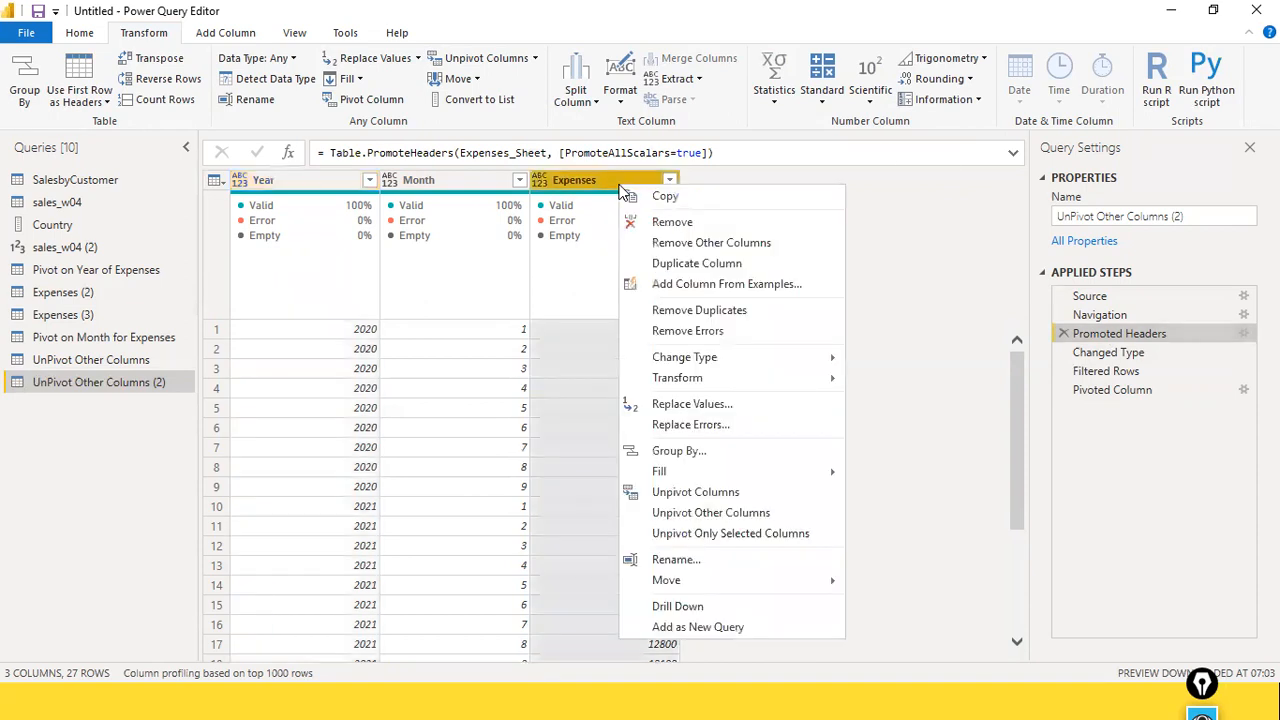
click(896, 208)
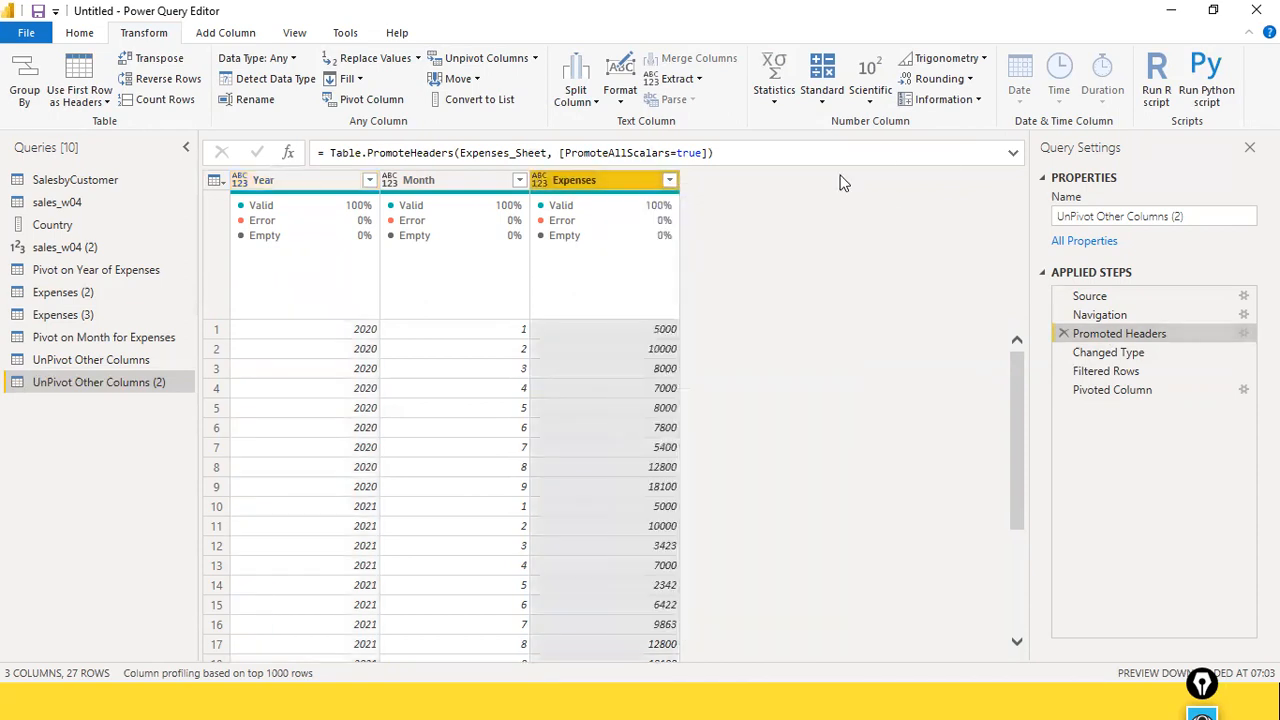
click(250, 33)
click(95, 90)
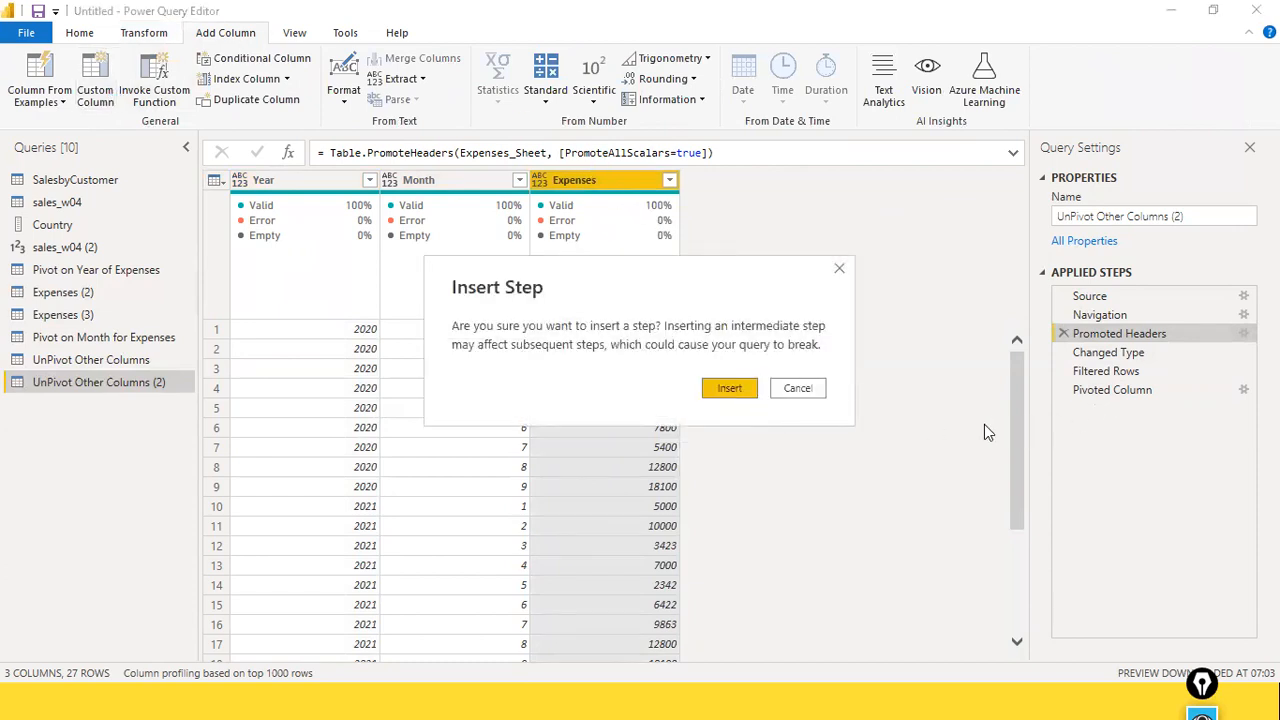
click(811, 390)
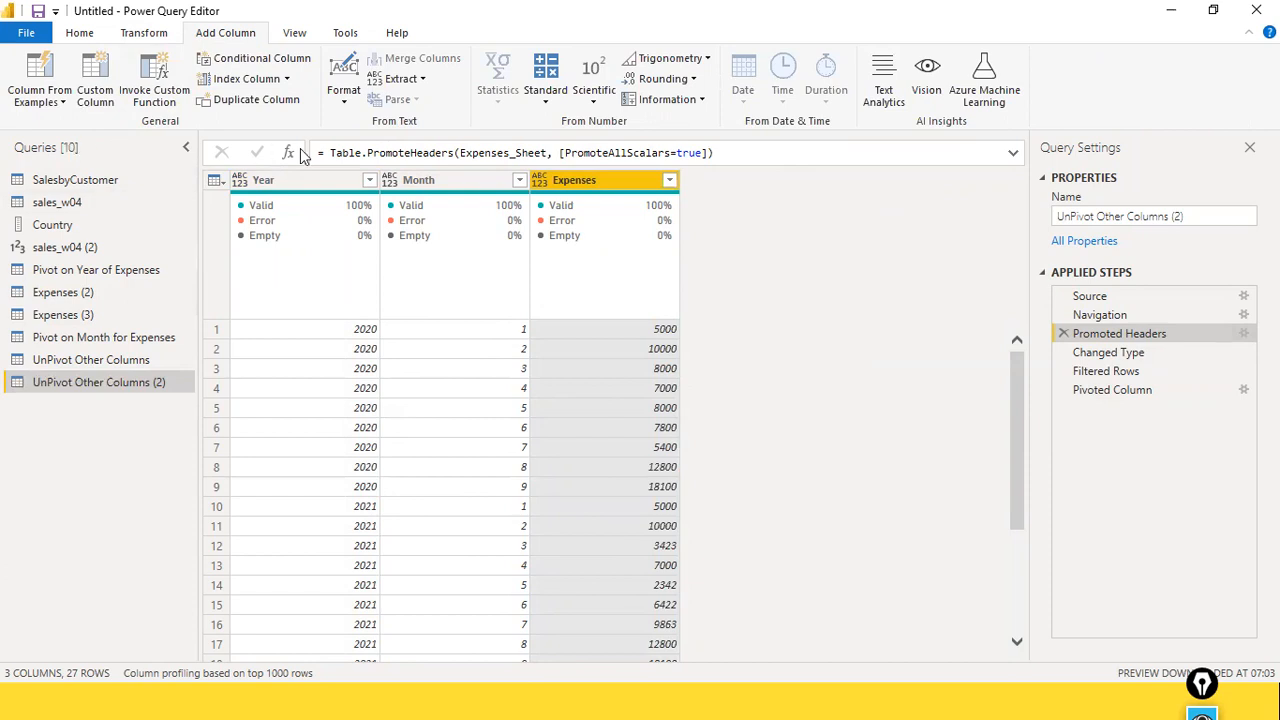
click(413, 184)
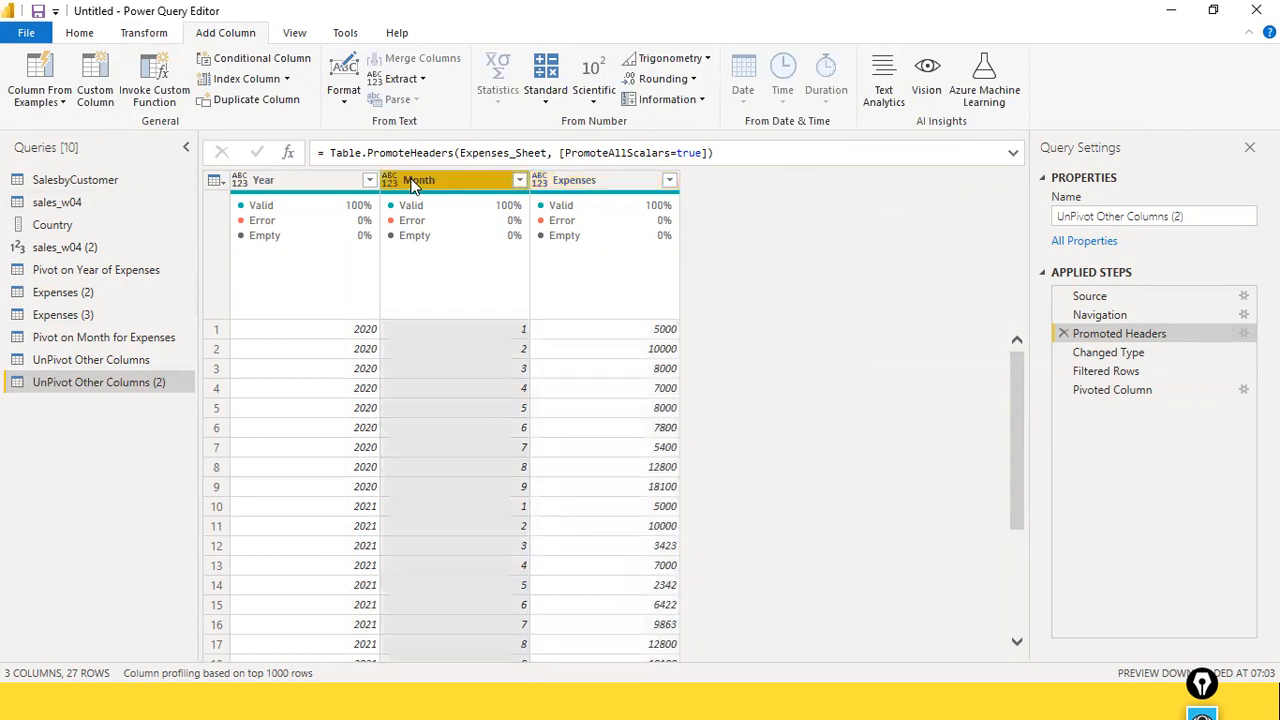
Switch to the File Explorer window showing the dat1 folder
key(alt+Tab)
key(alt+Tab)
key(alt+Tab)
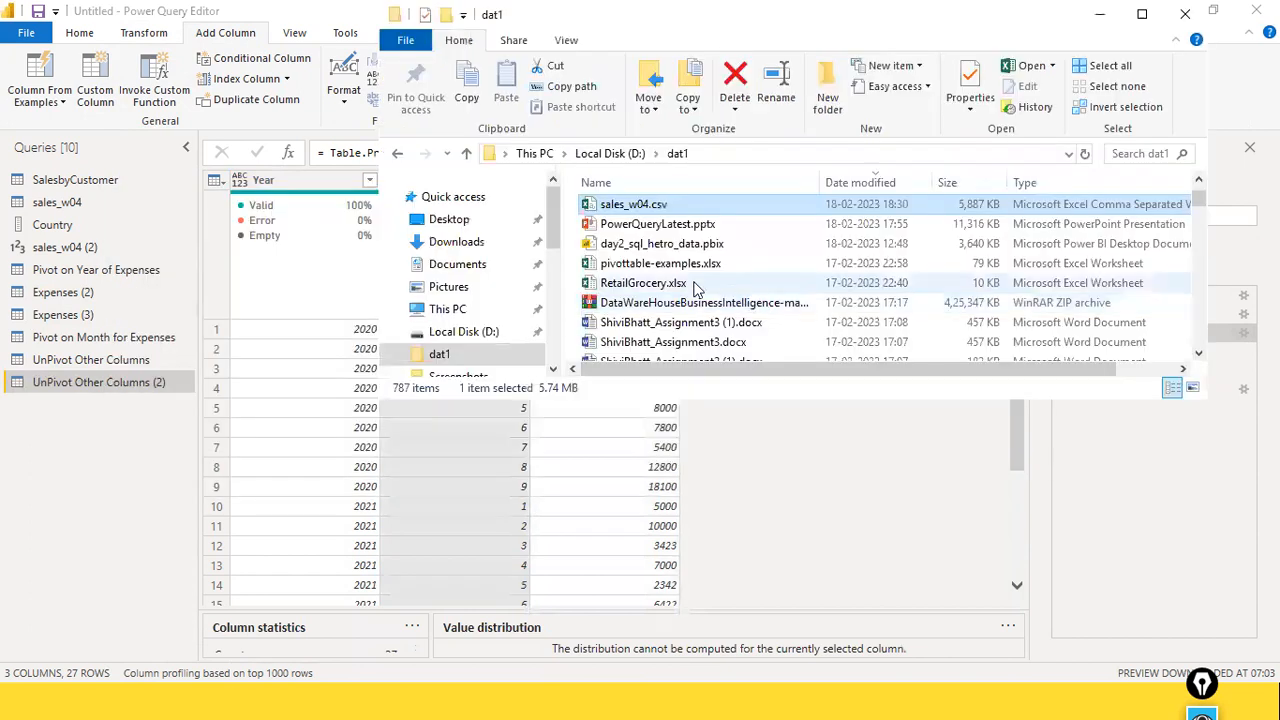
key(F2)
text(expens)
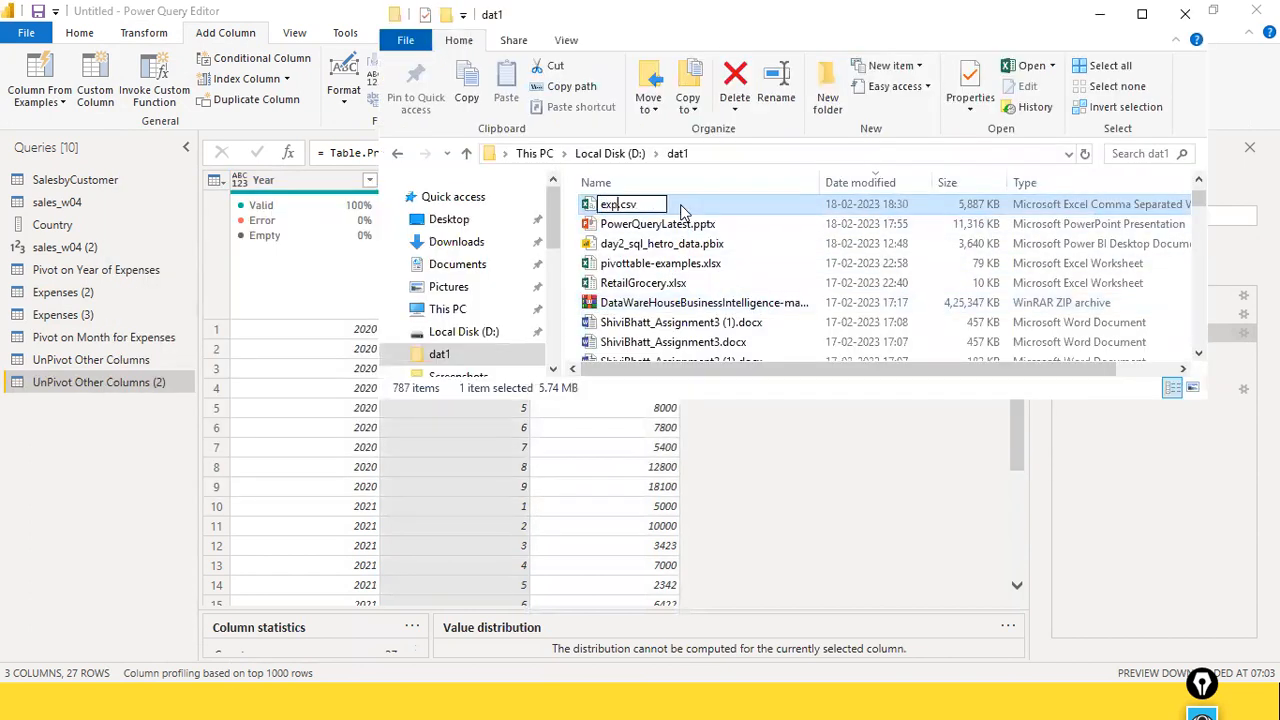
key(Escape)
Find expenses.xls in the dat1 folder and open it in Excel
click(627, 249)
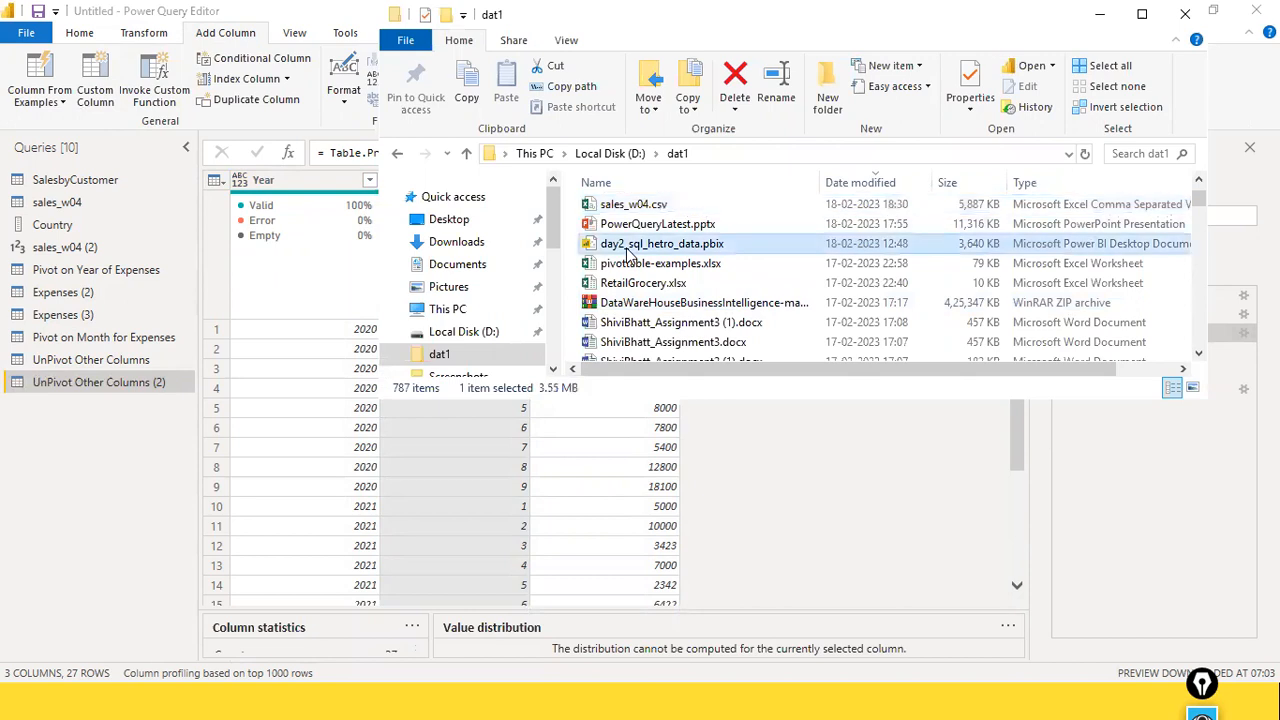
text(exp)
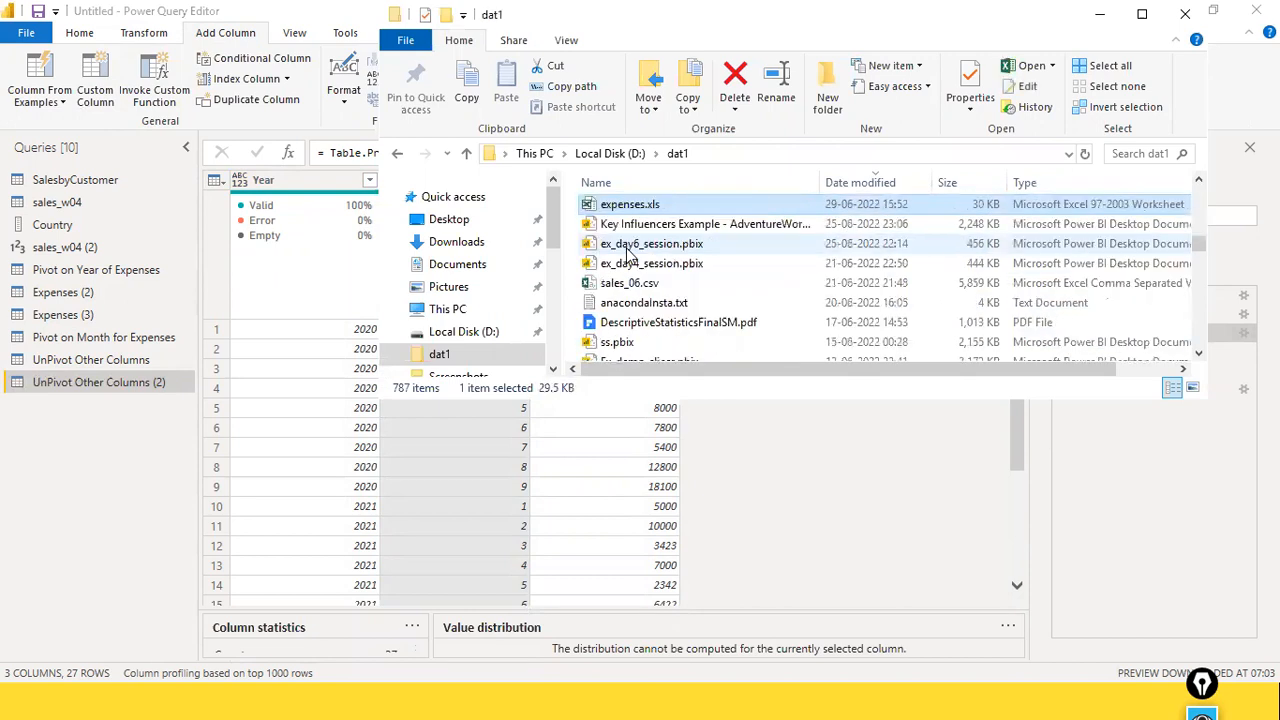
key(Return)
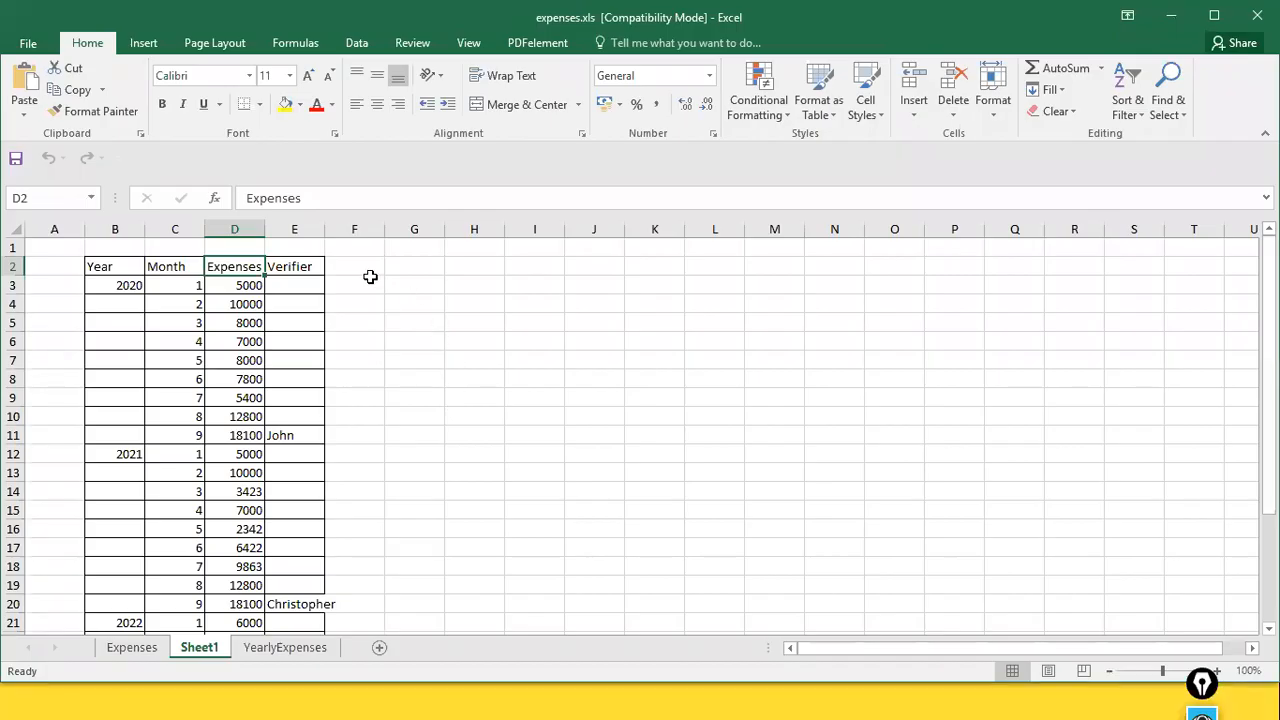
Insert a column before Verifier on Sheet1 and enter the heading Quarter in E2
scroll(306, 283, down, 3)
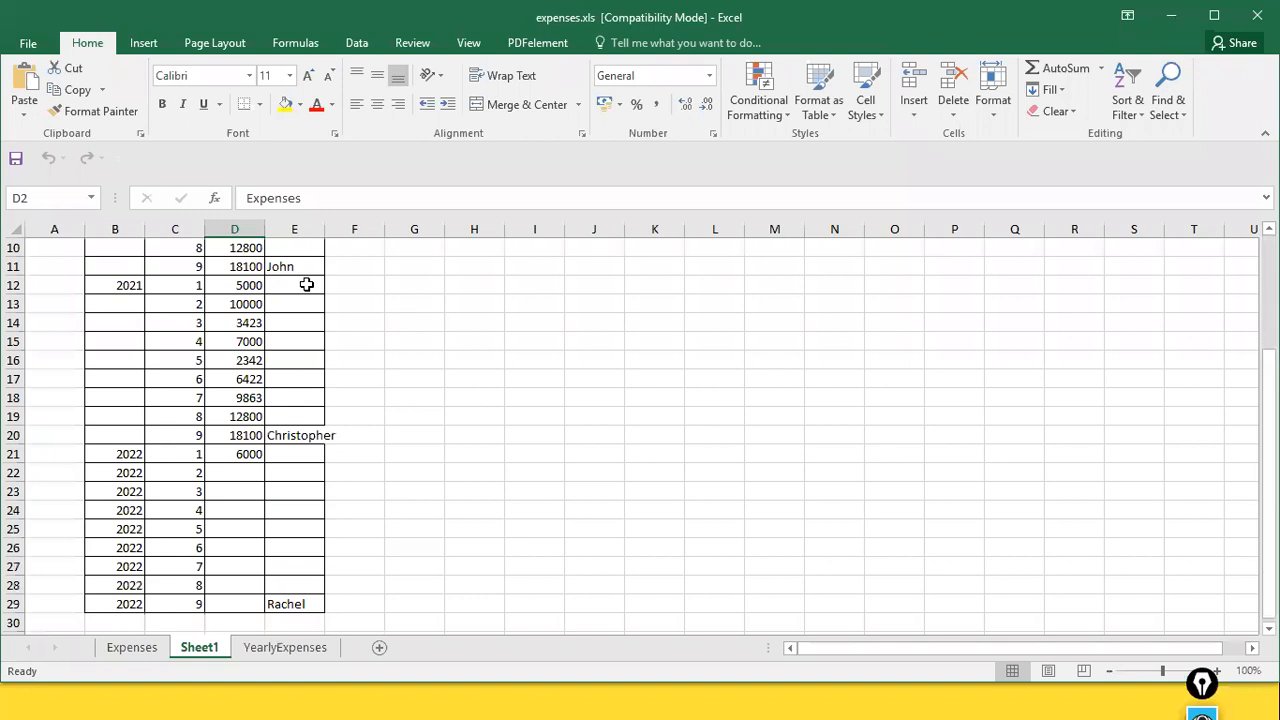
scroll(306, 283, up, 2)
scroll(303, 229, up, 1)
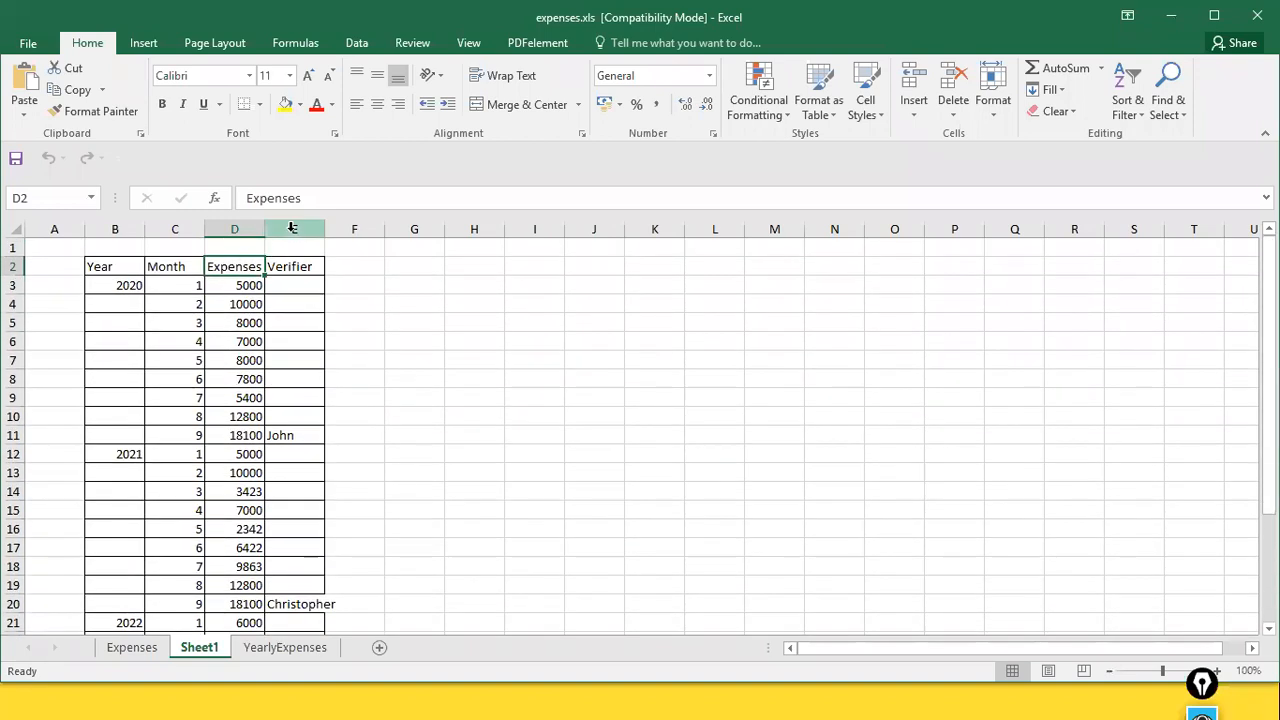
right_click(300, 229)
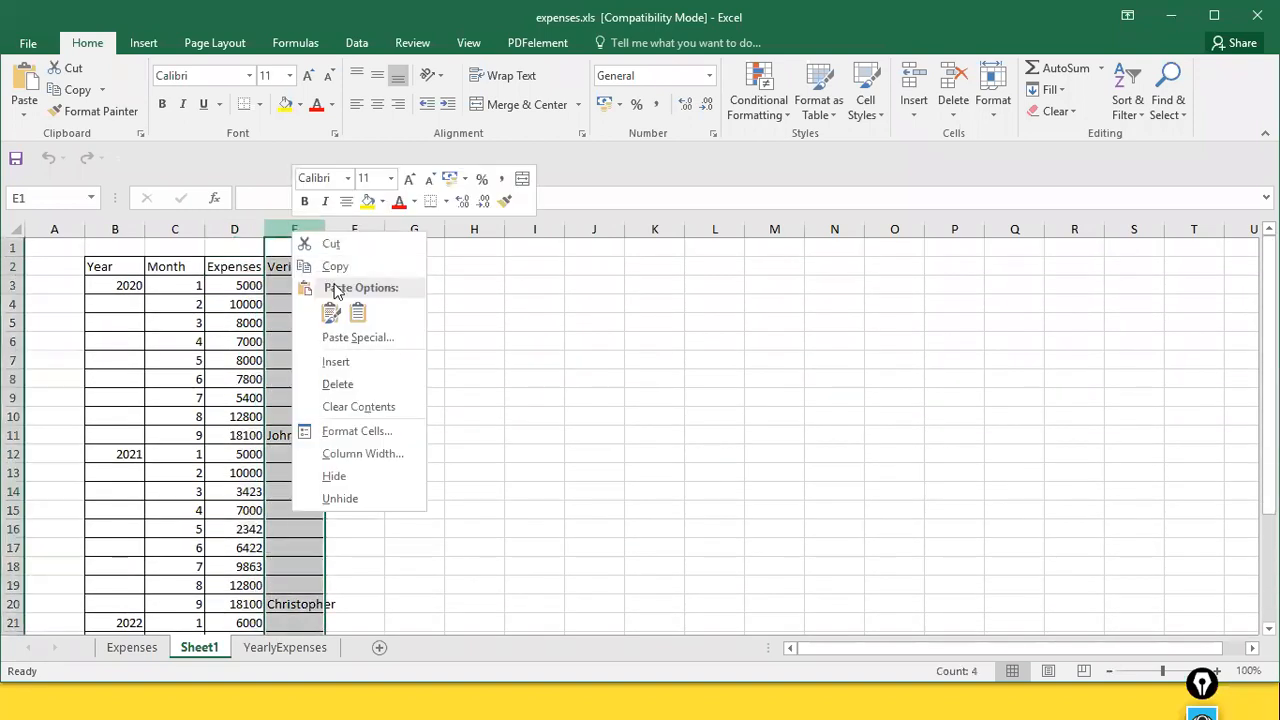
click(355, 364)
click(307, 269)
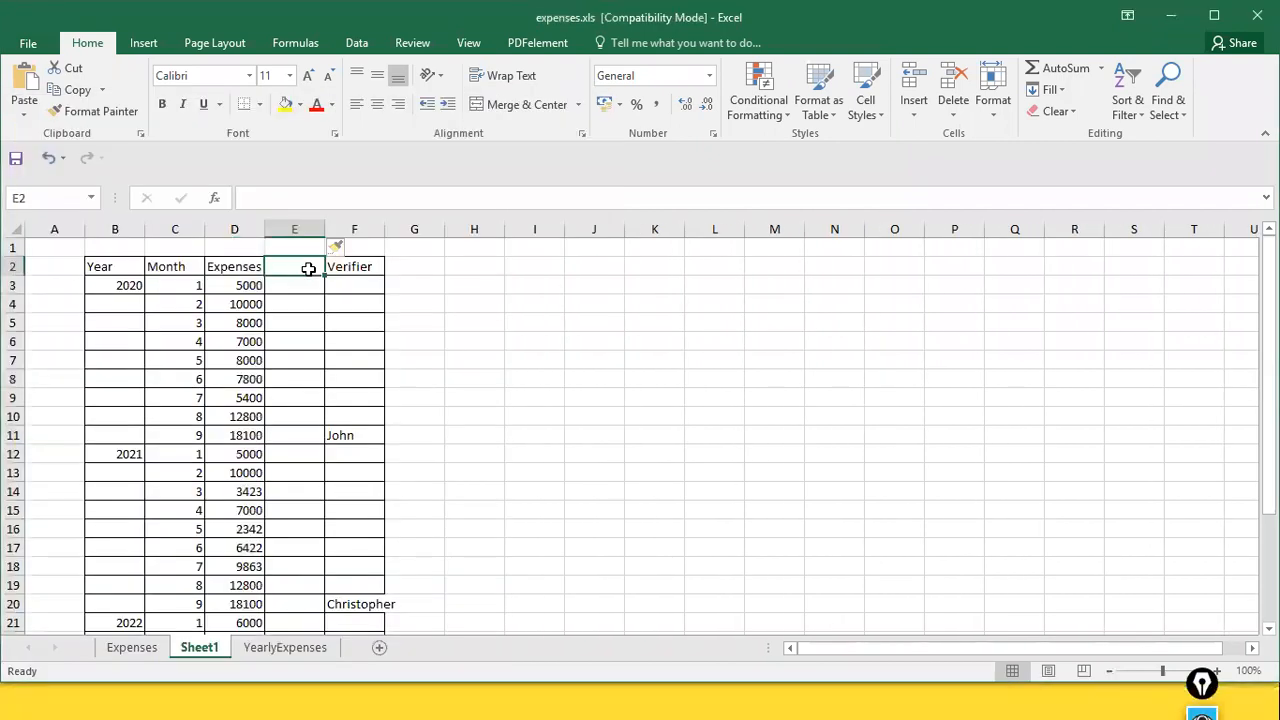
text(Quarter)
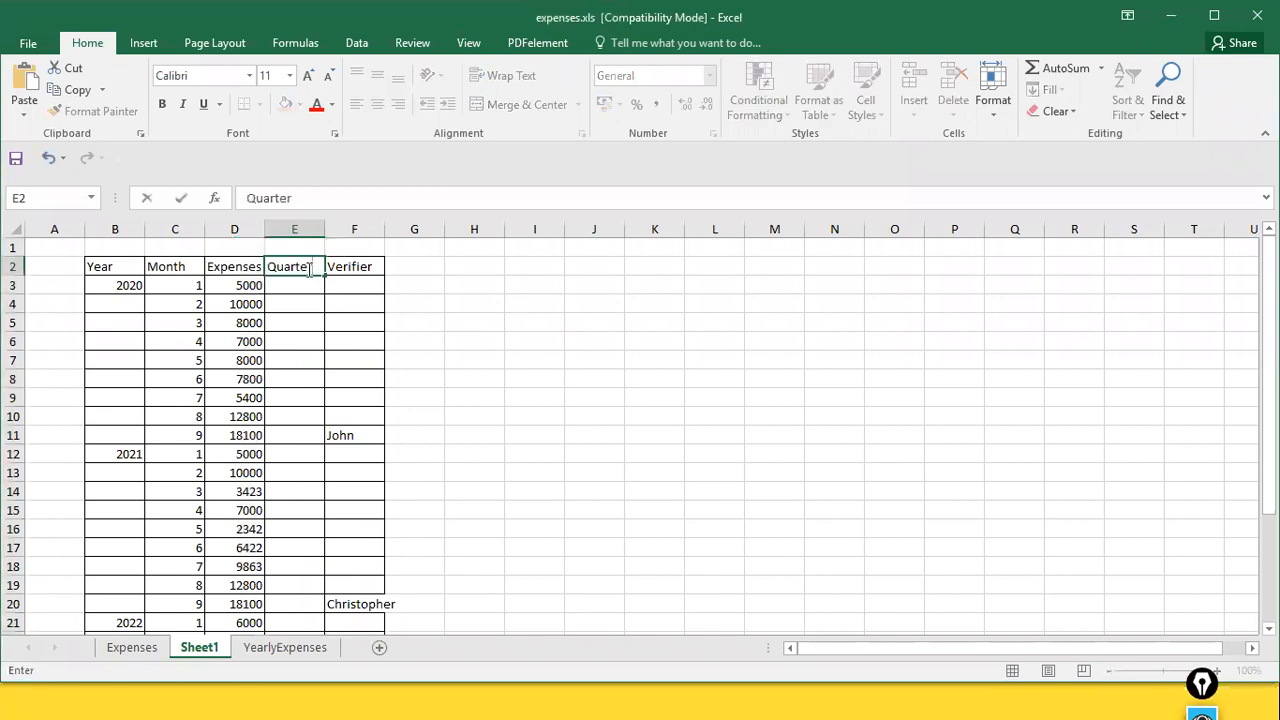
key(Return)
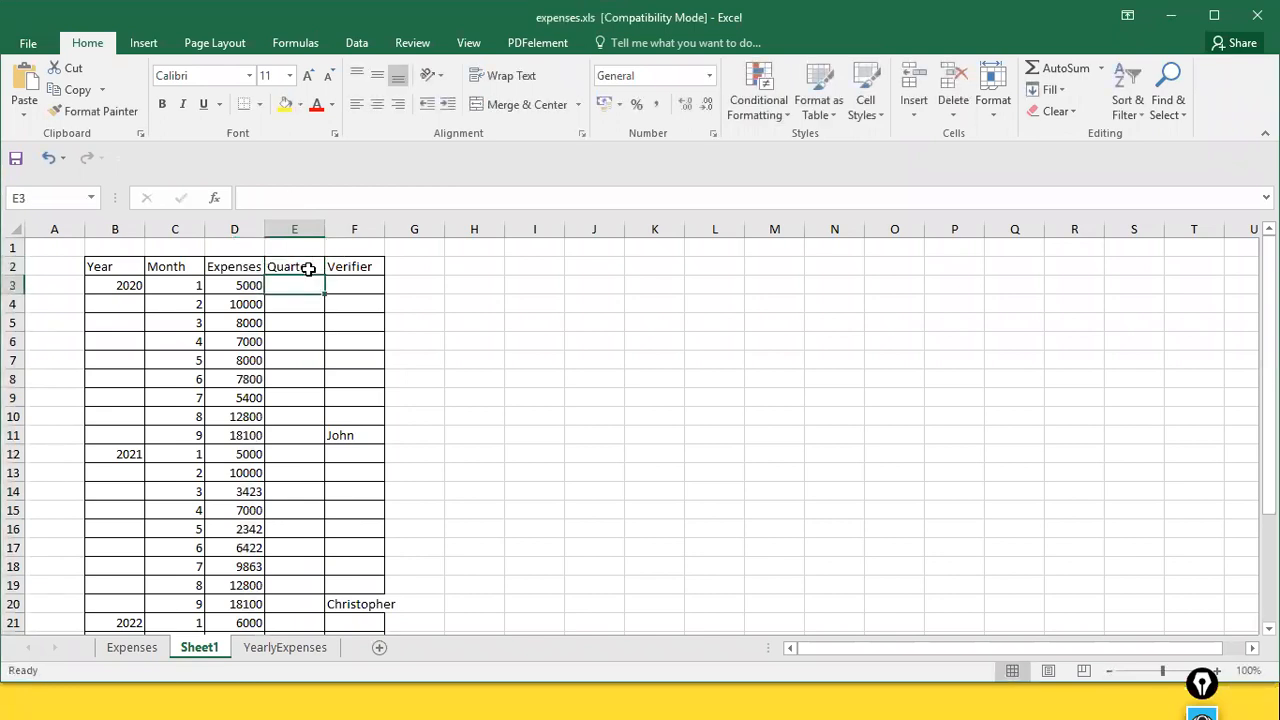
Enter Q1, Q2 and Q3 in cells E3, E4 and E5 of the Quarter column
text(Q1)
key(Return)
text(Q2)
key(Return)
text(Q3)
key(Return)
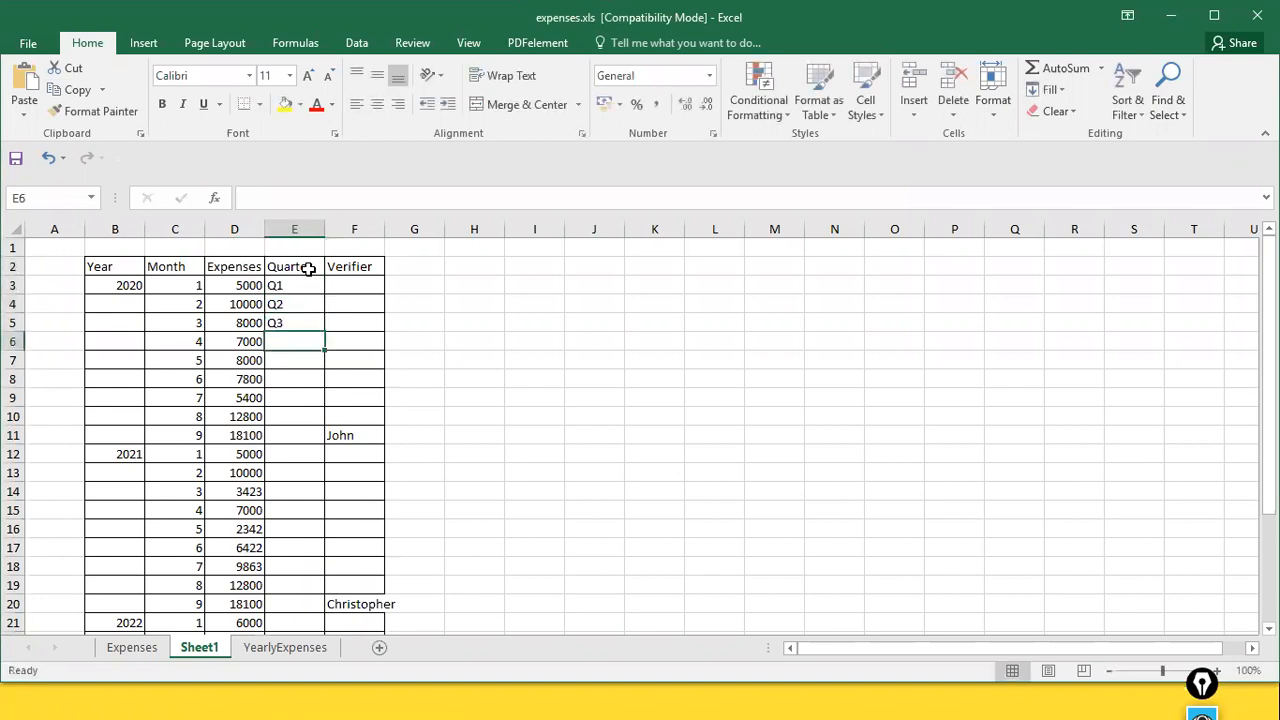
Copy Q1 from E3 over the Quarter entries for months 2 and 3 of 2020 in E4:E5
key(Up)
key(Up)
key(Up)
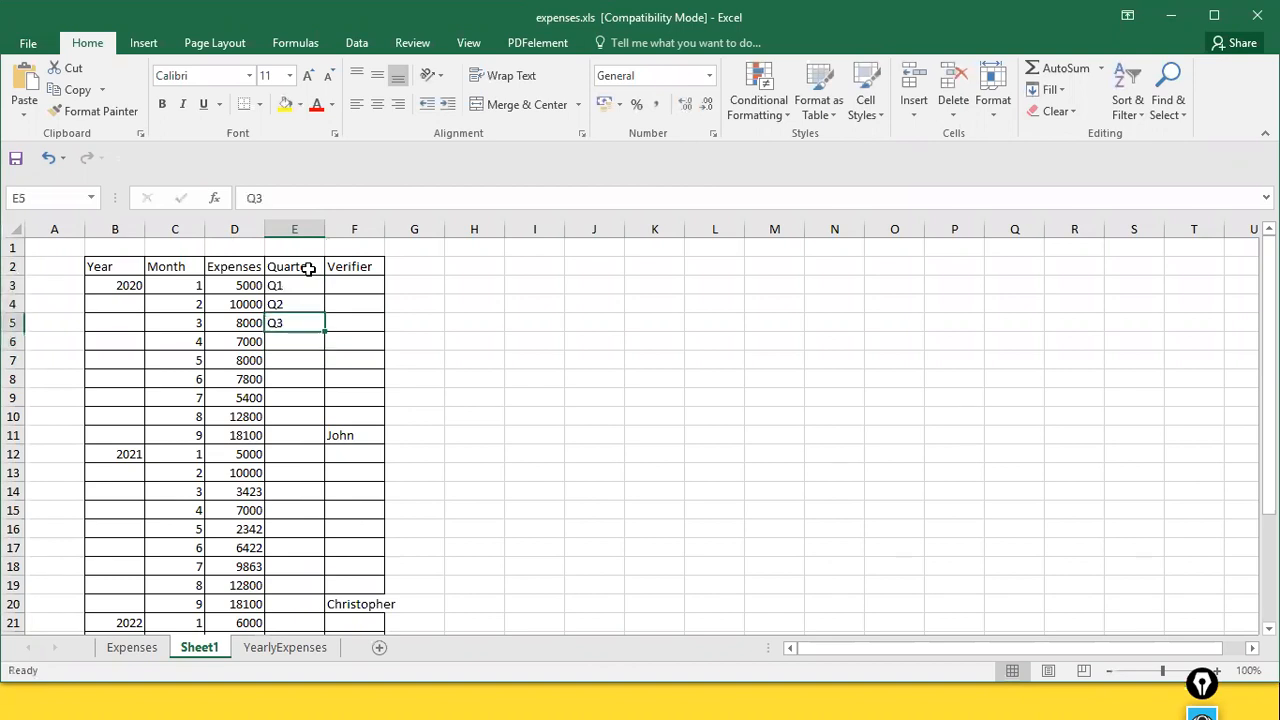
key(ctrl+c)
drag(295, 286, 280, 308)
key(ctrl+c)
key(ctrl+v)
click(288, 325)
key(ctrl+v)
Enter Q2 in E6 and copy it into E7:E8, covering months 4 to 6 of 2020
click(287, 341)
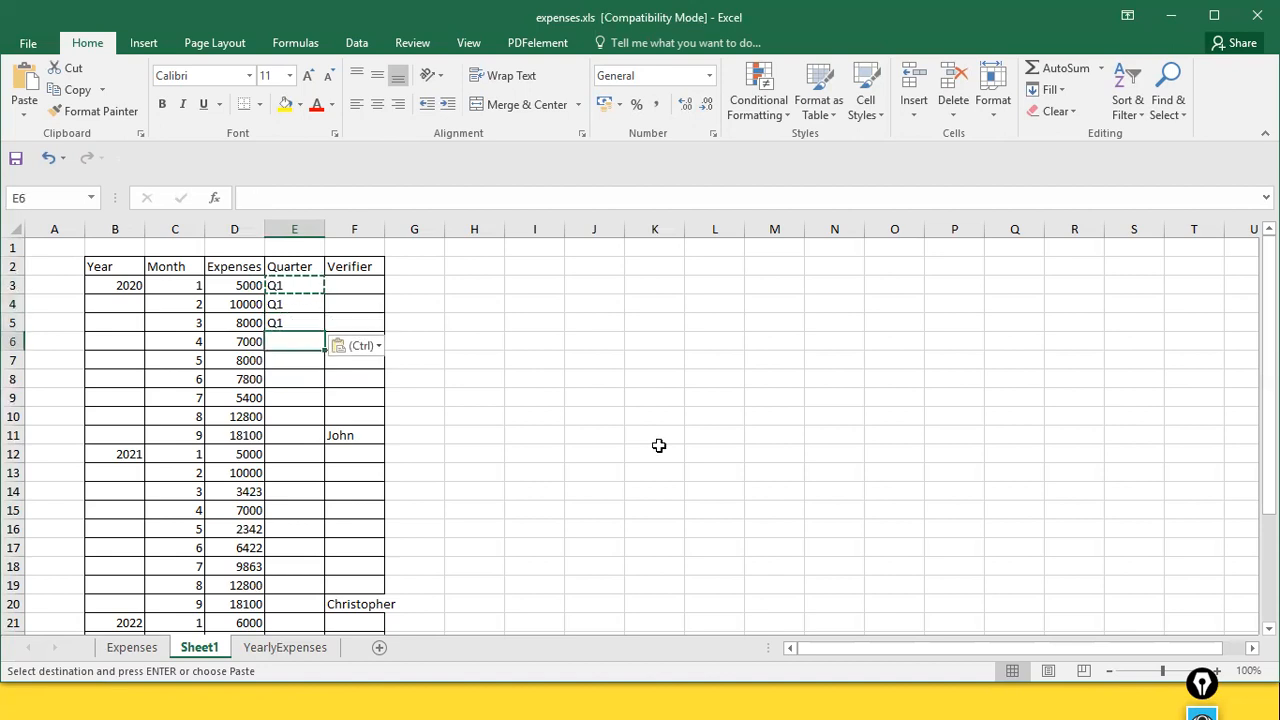
text(A)
key(BackSpace)
text(Q2)
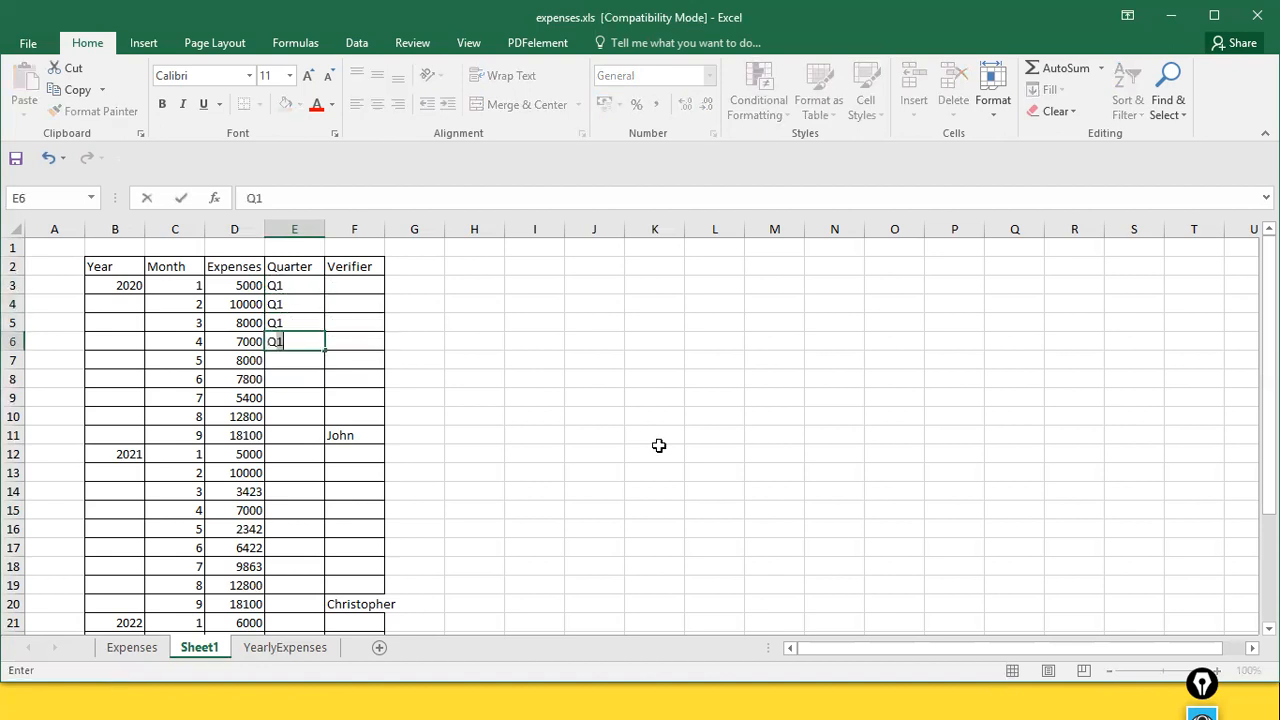
key(Return)
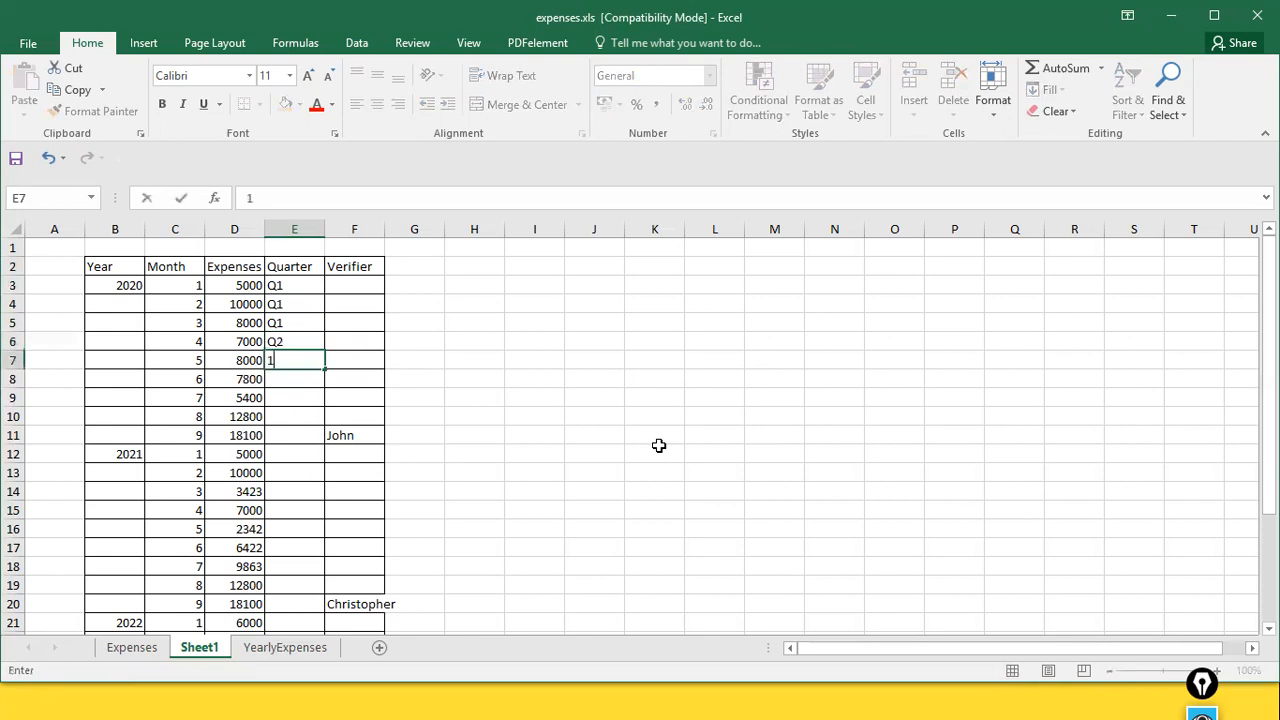
key(Up)
key(ctrl+c)
key(Down)
key(ctrl+v)
key(Down)
key(ctrl+v)
Fill the Quarter cells for months 7 to 9 of 2020, E9:E11, with Q3
key(Down)
key(ctrl+v)
key(Escape)
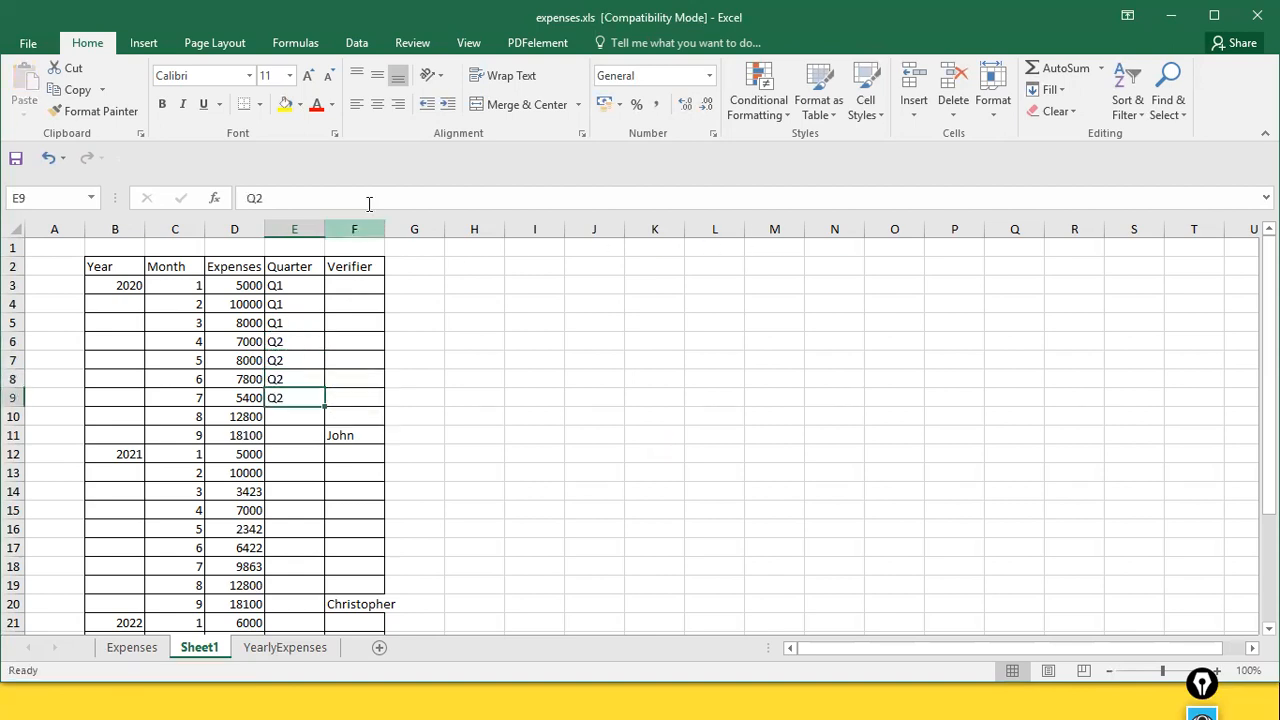
click(365, 197)
key(BackSpace)
text(3)
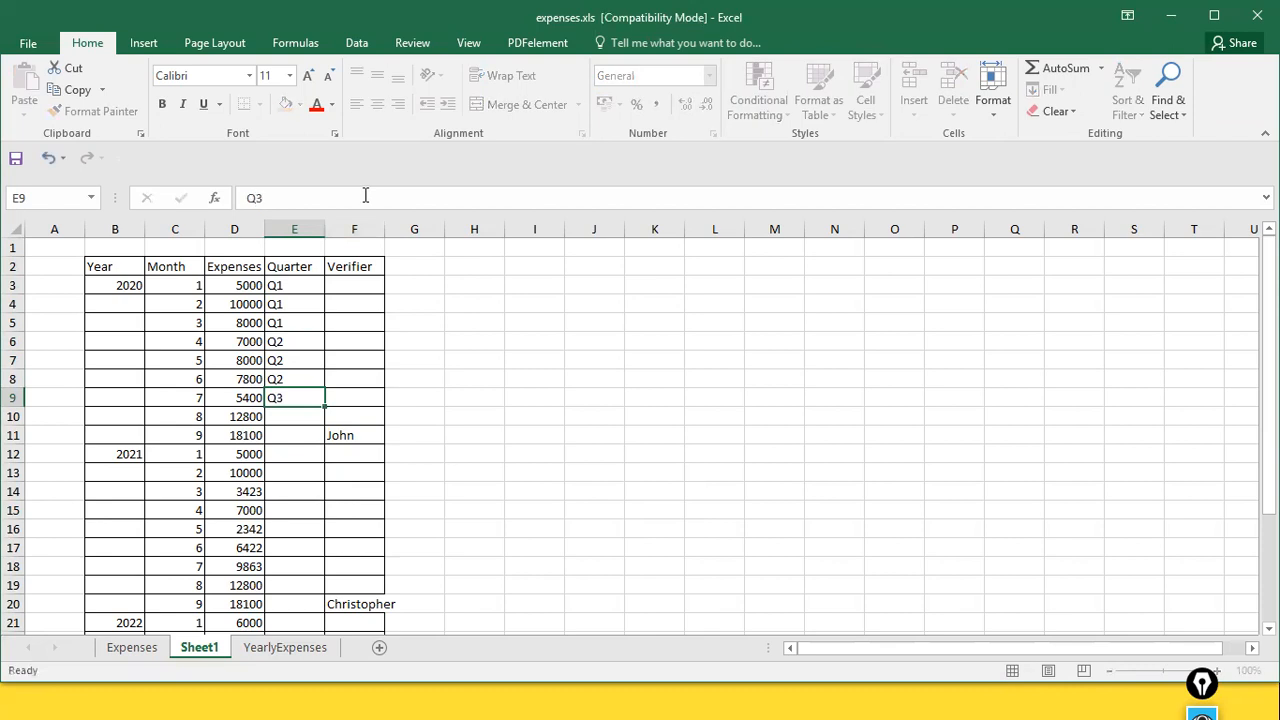
key(Return)
text(Q3)
key(Return)
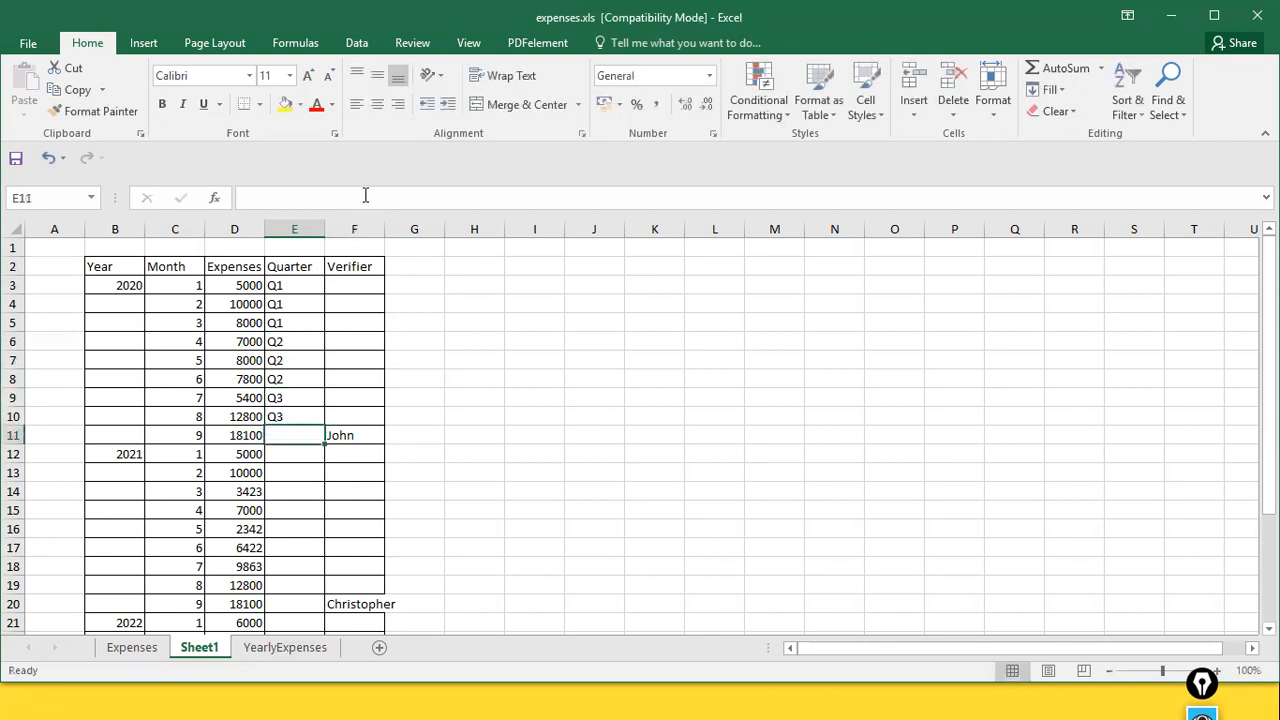
text(Q3)
key(Return)
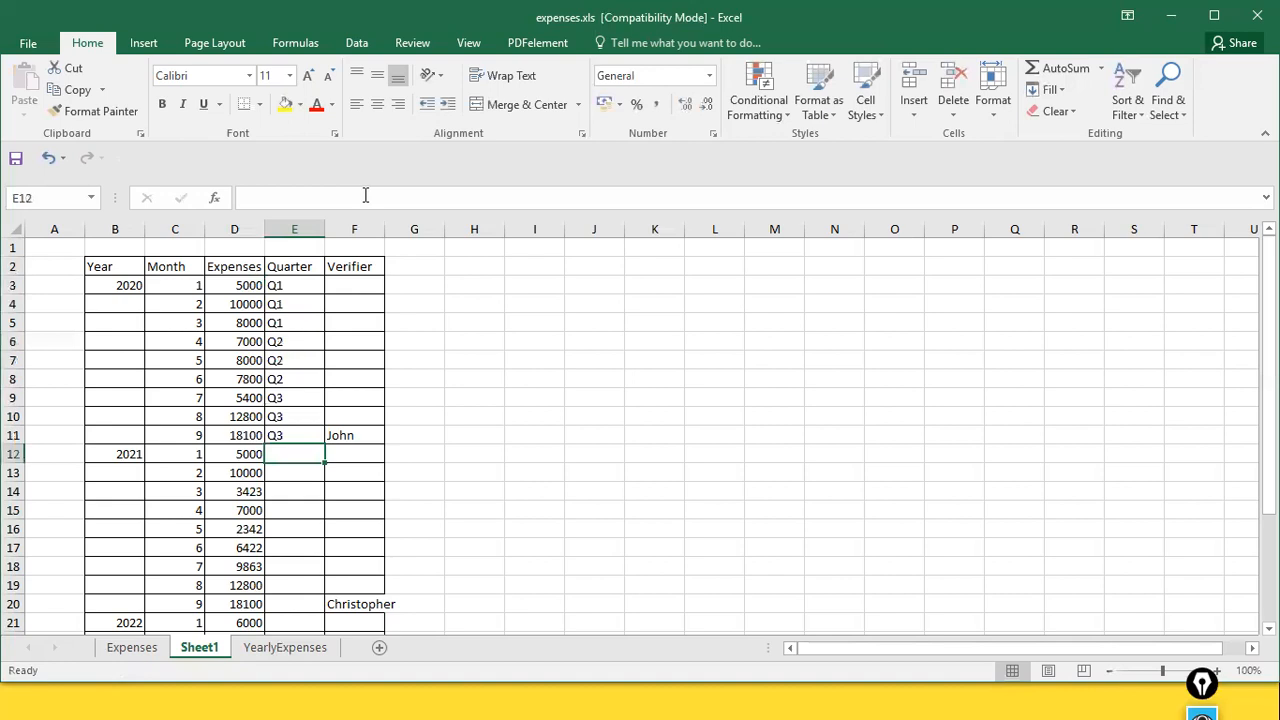
Copy the quarter values in E3:E11 to the 2021 rows, starting at E12
click(285, 286)
shift+click(288, 434)
key(ctrl+c)
click(280, 455)
key(ctrl+space)
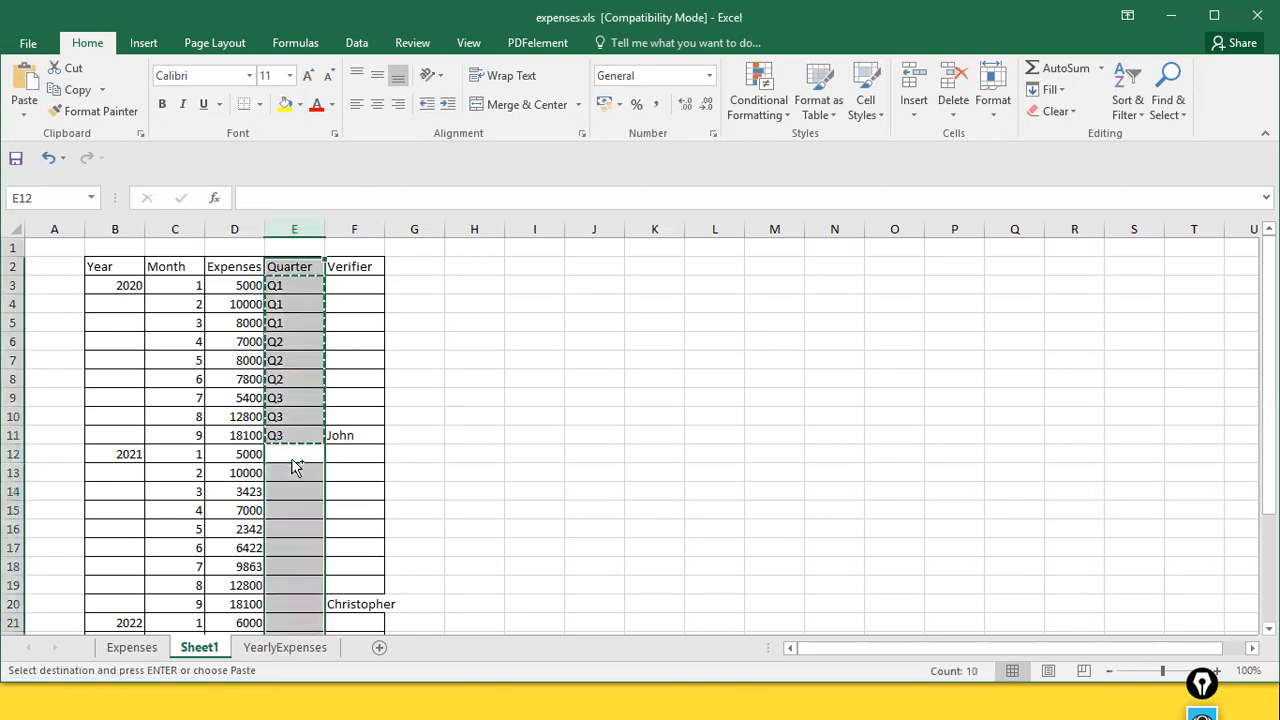
key(ctrl+v)
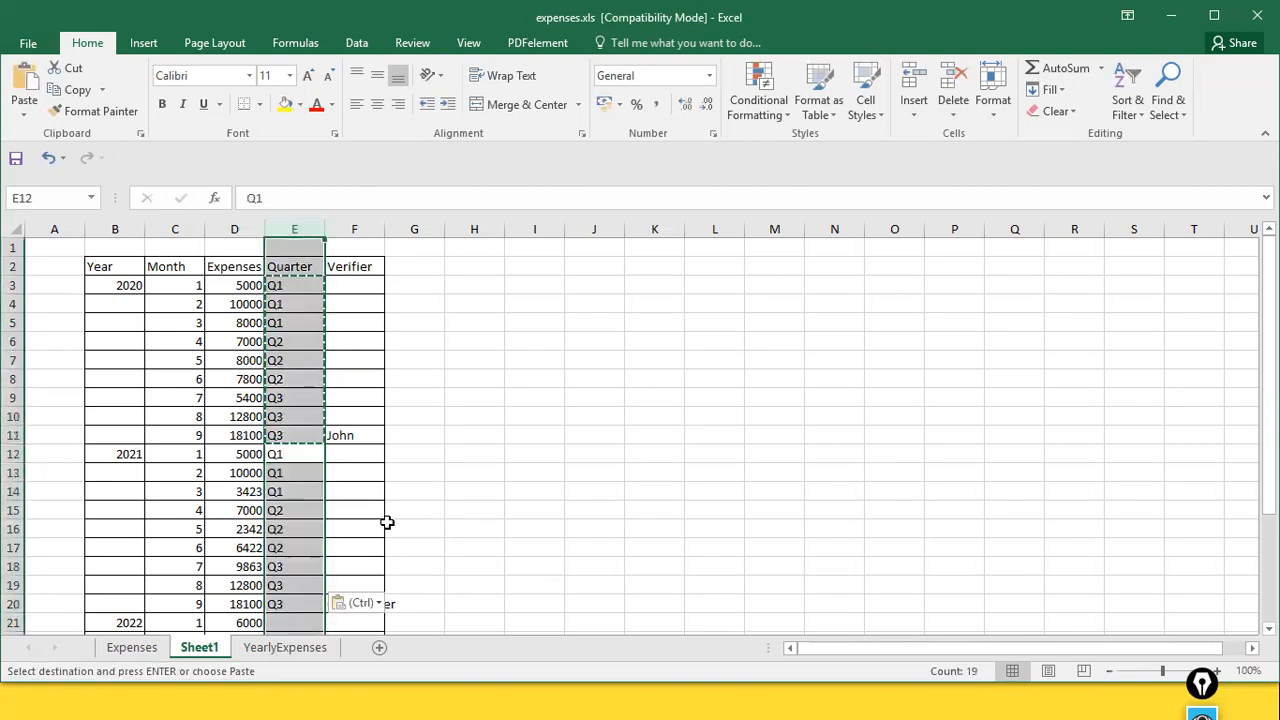
drag(490, 492, 508, 497)
Paste the copied quarter values into the 2022 rows, starting at E21
scroll(508, 497, down, 3)
click(284, 456)
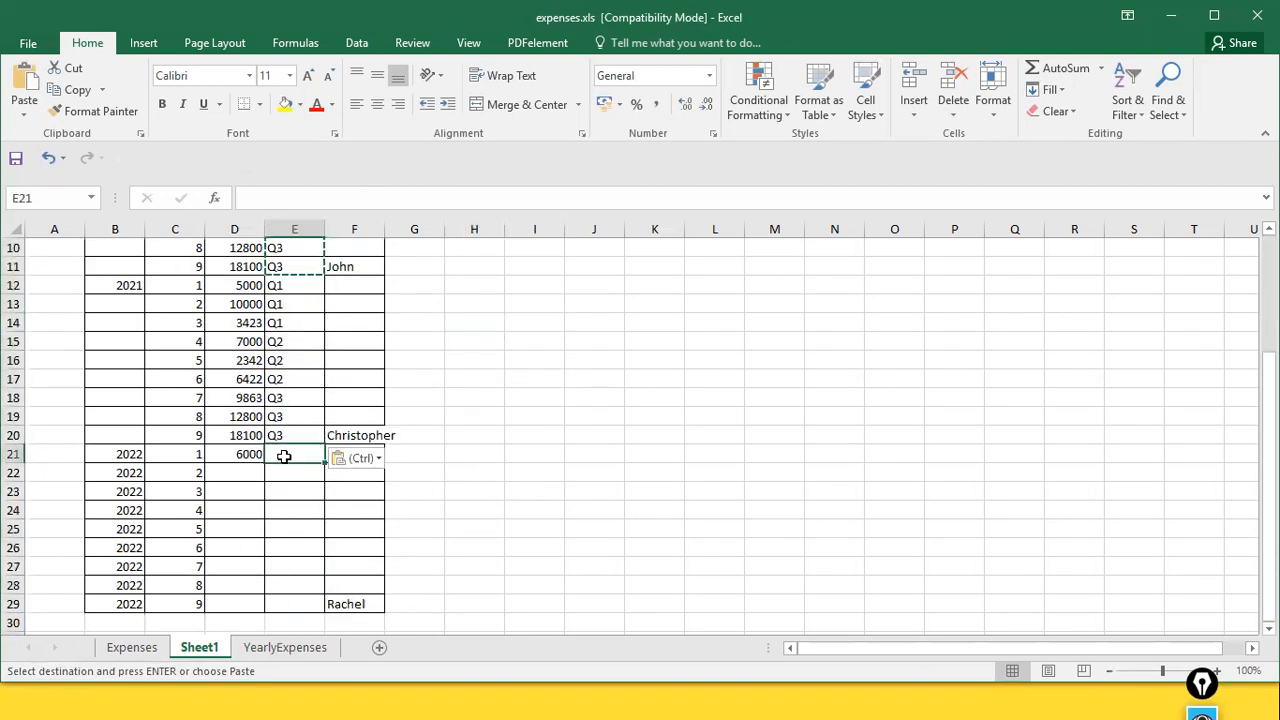
key(ctrl+v)
click(460, 488)
scroll(470, 488, up, 3)
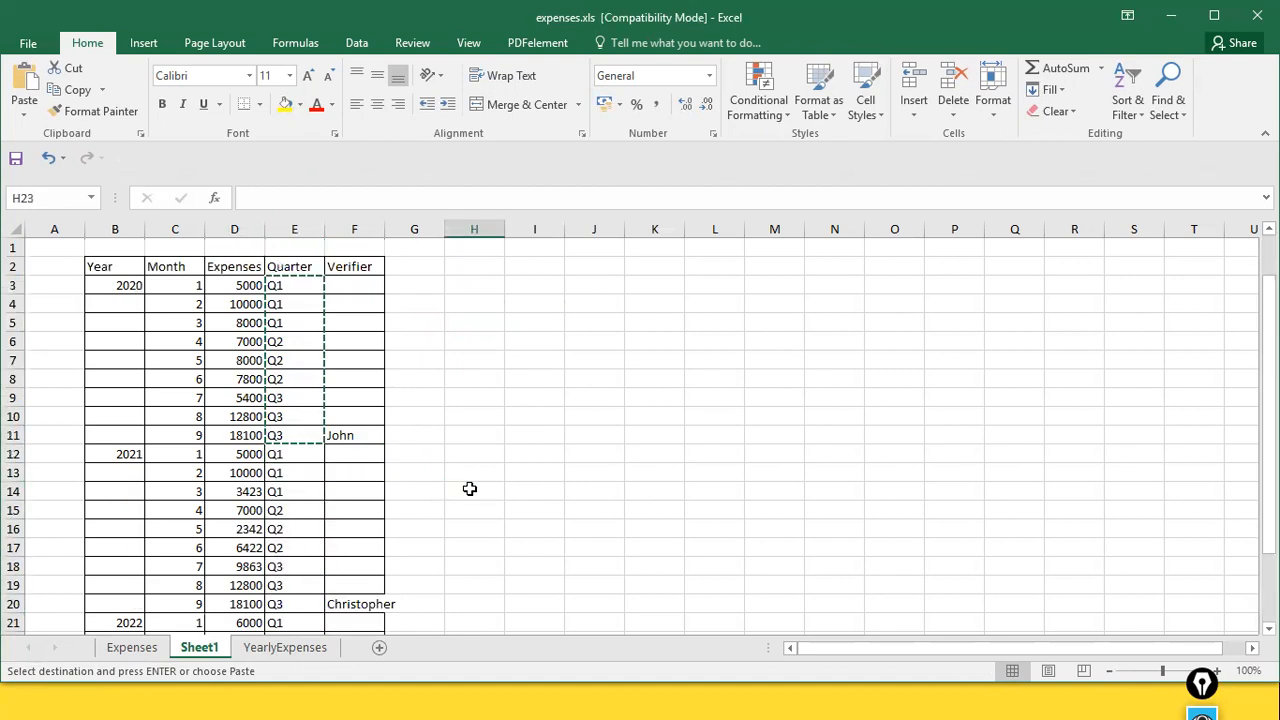
Cancel the pending copy in the workbook, switch to Power Query Editor and refresh the preview of the UnPivot Other Columns (2) query
click(465, 412)
key(Escape)
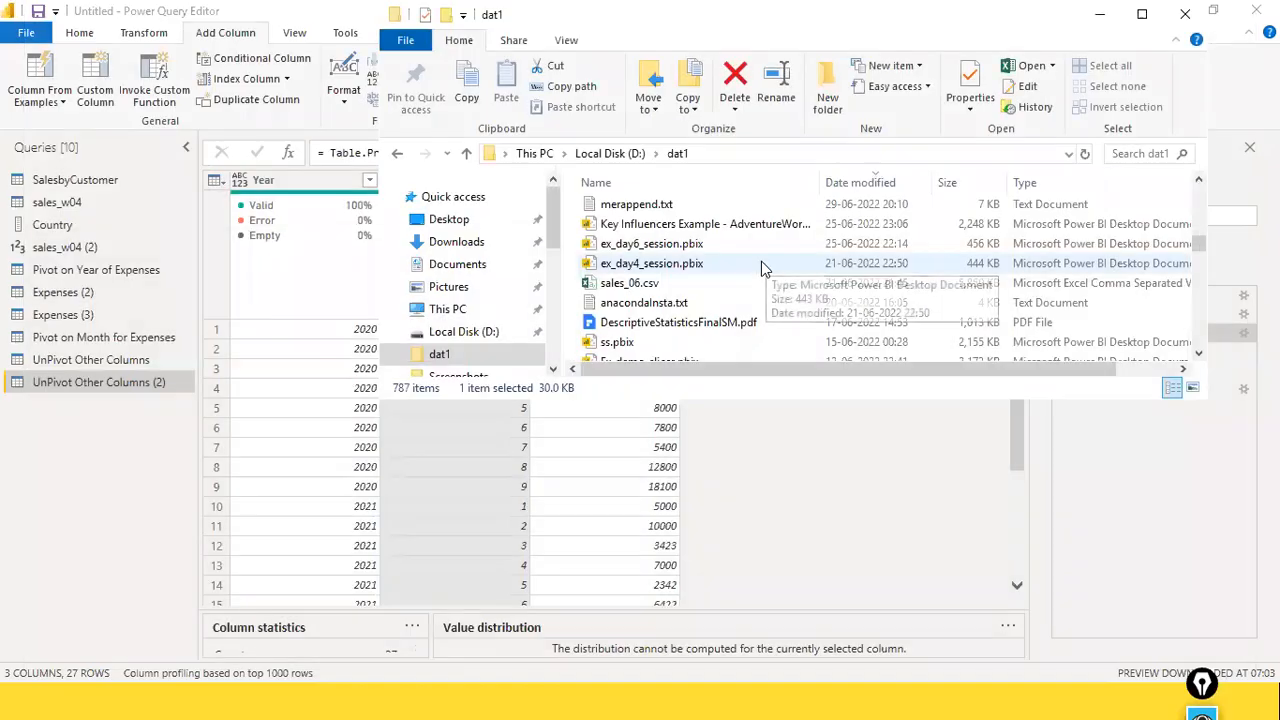
key(alt+Tab)
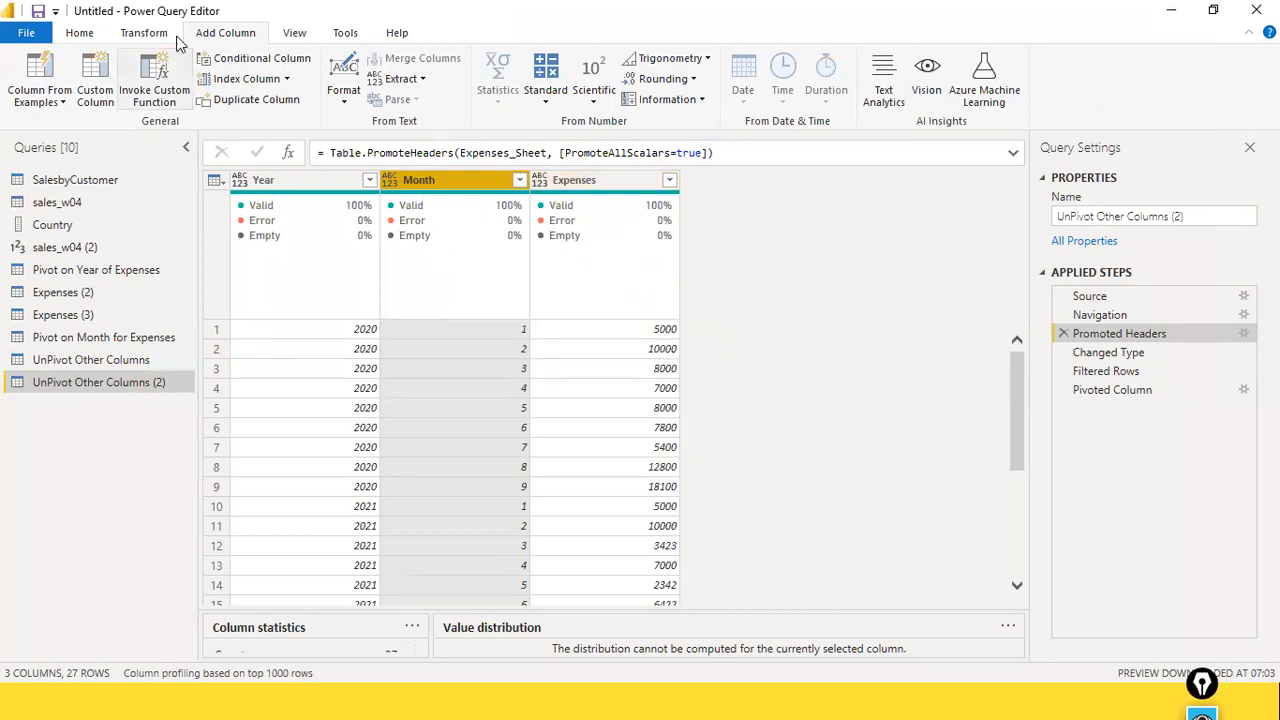
click(80, 33)
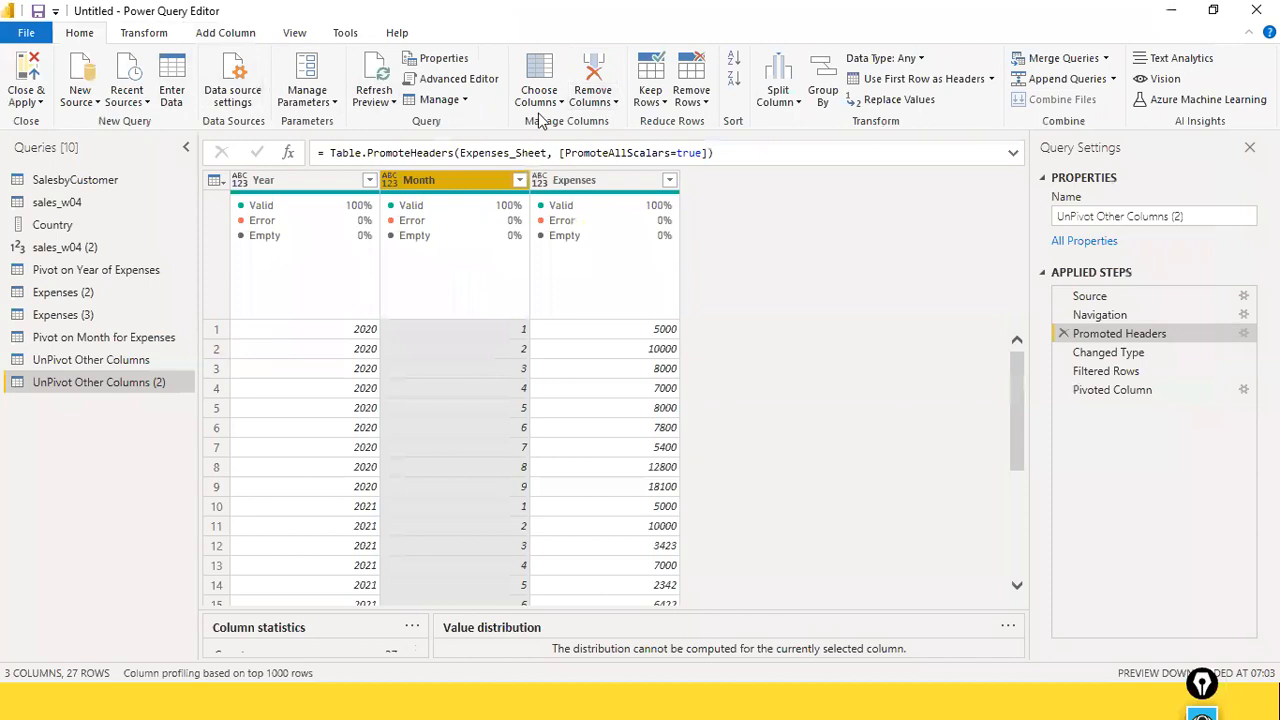
click(385, 101)
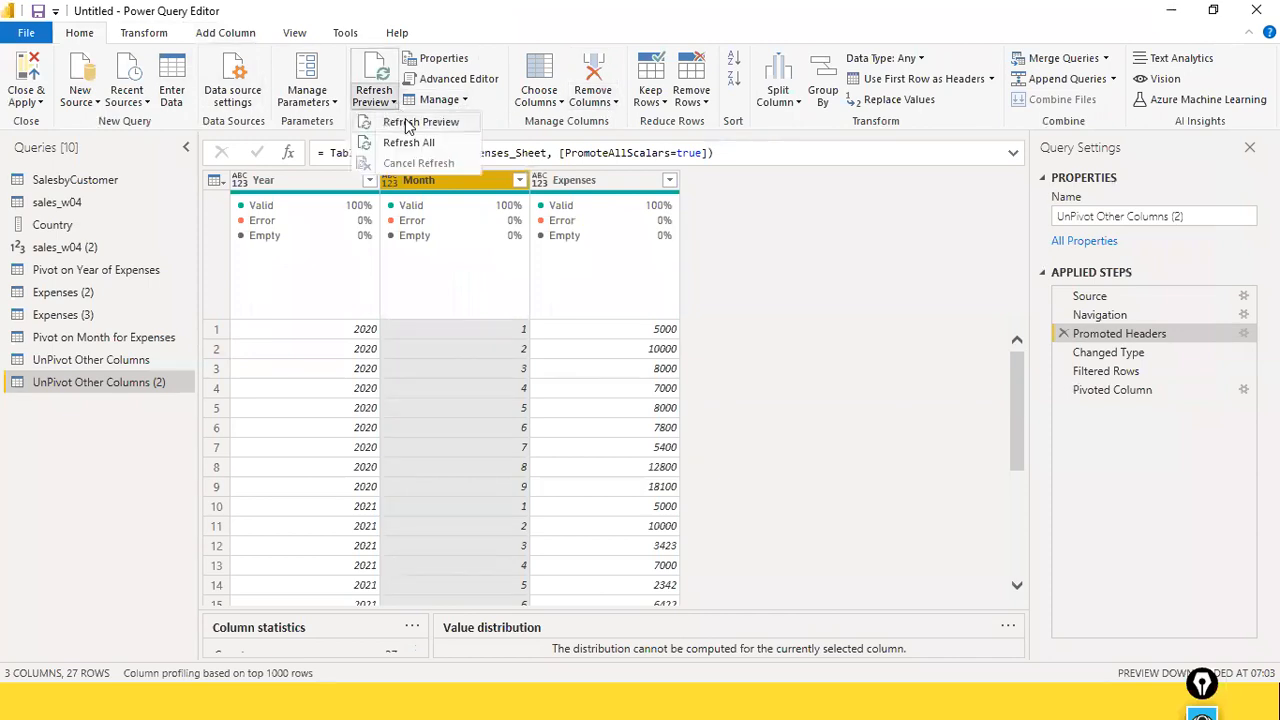
click(410, 122)
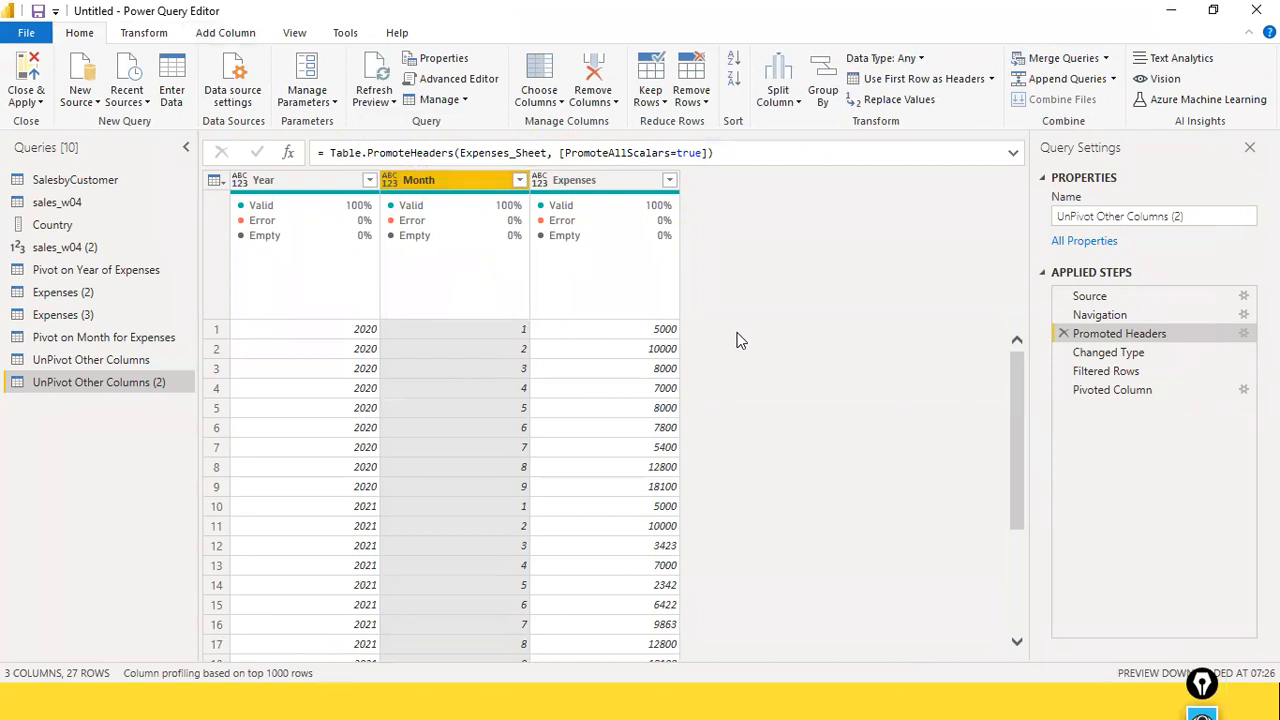
Close Power Query Editor with the query changes applied and switch to Power BI Desktop
click(36, 103)
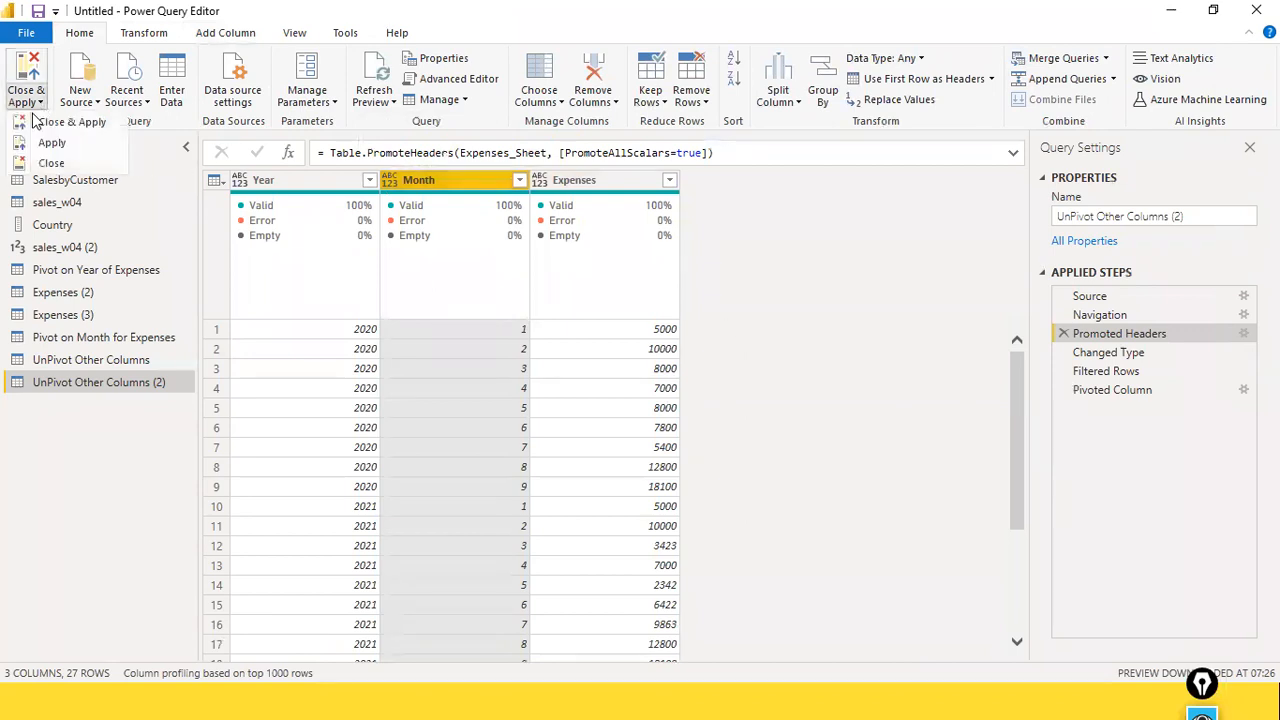
click(6, 127)
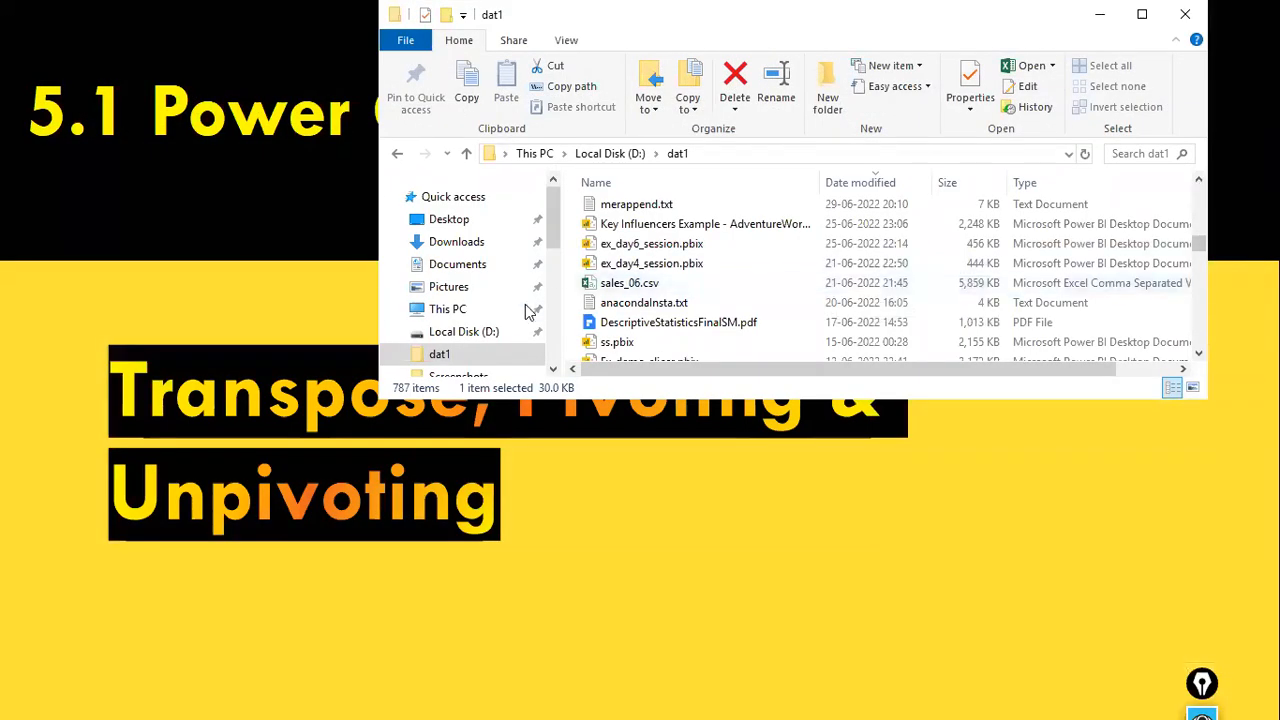
key(alt+Tab)
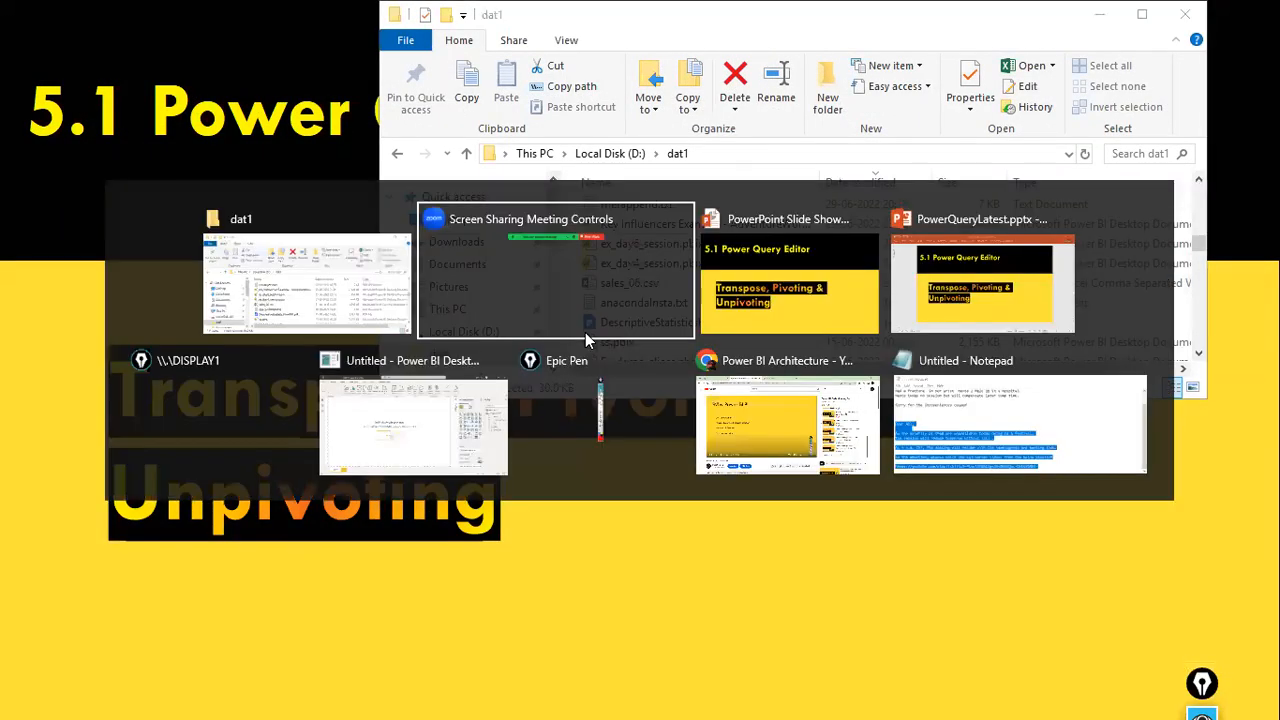
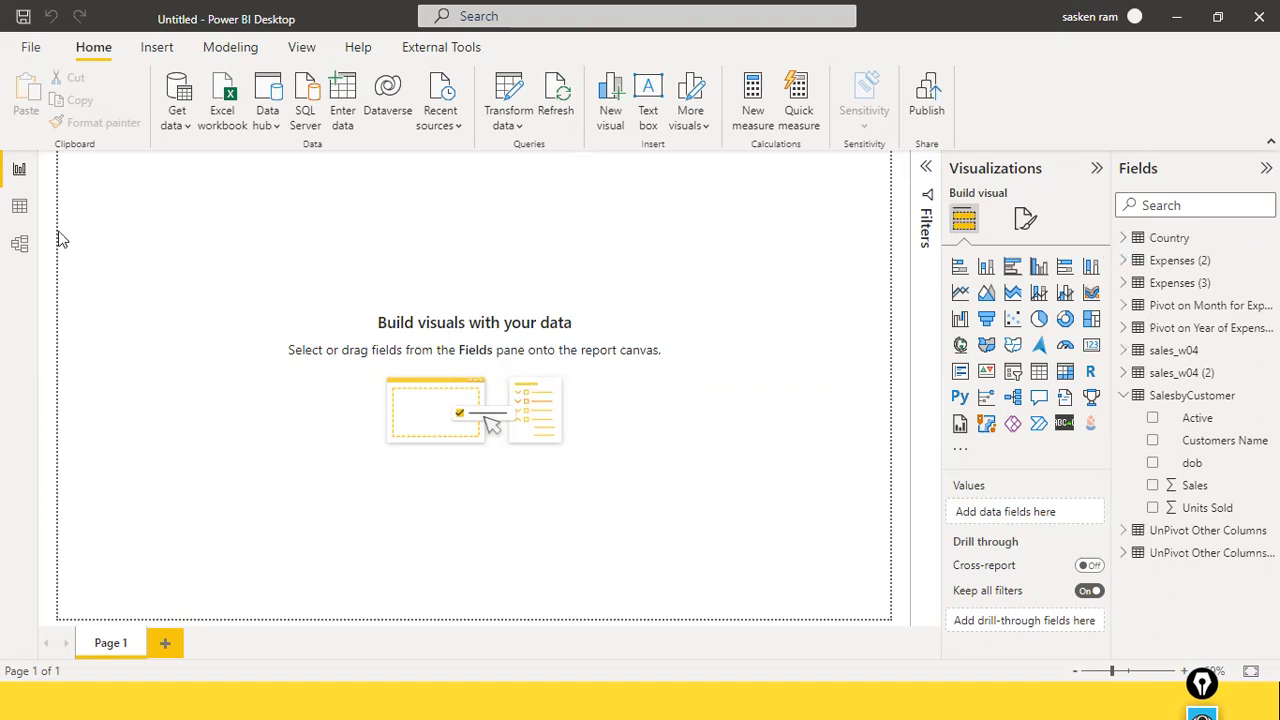
Examine the Expenses (2) and Expenses (3) tables in the data view, checking the fields listed under Expenses (3)
click(19, 207)
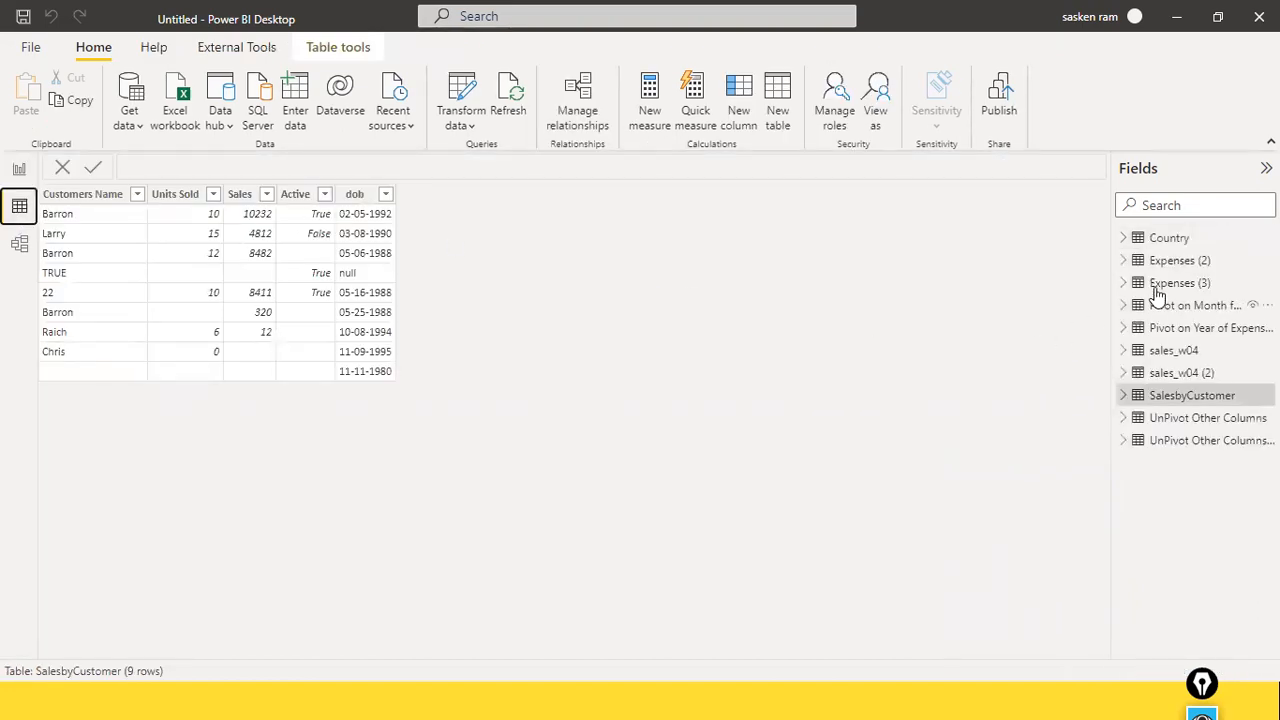
click(1180, 262)
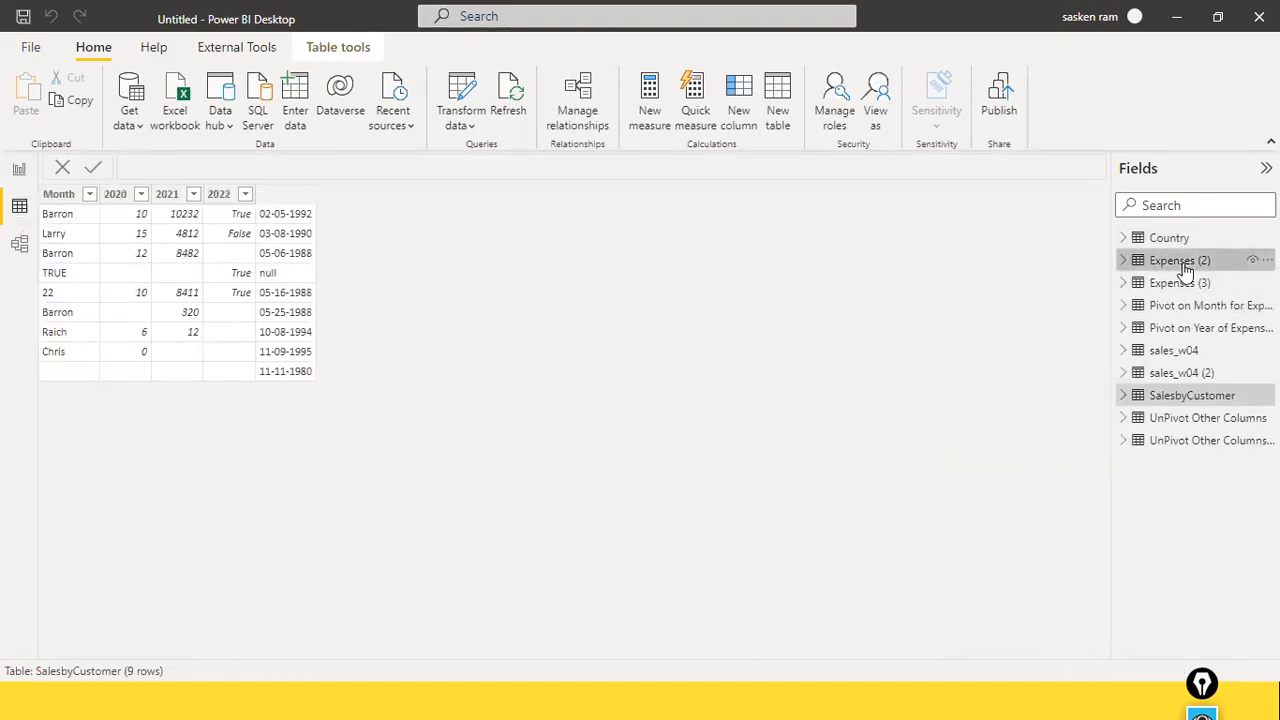
click(1175, 284)
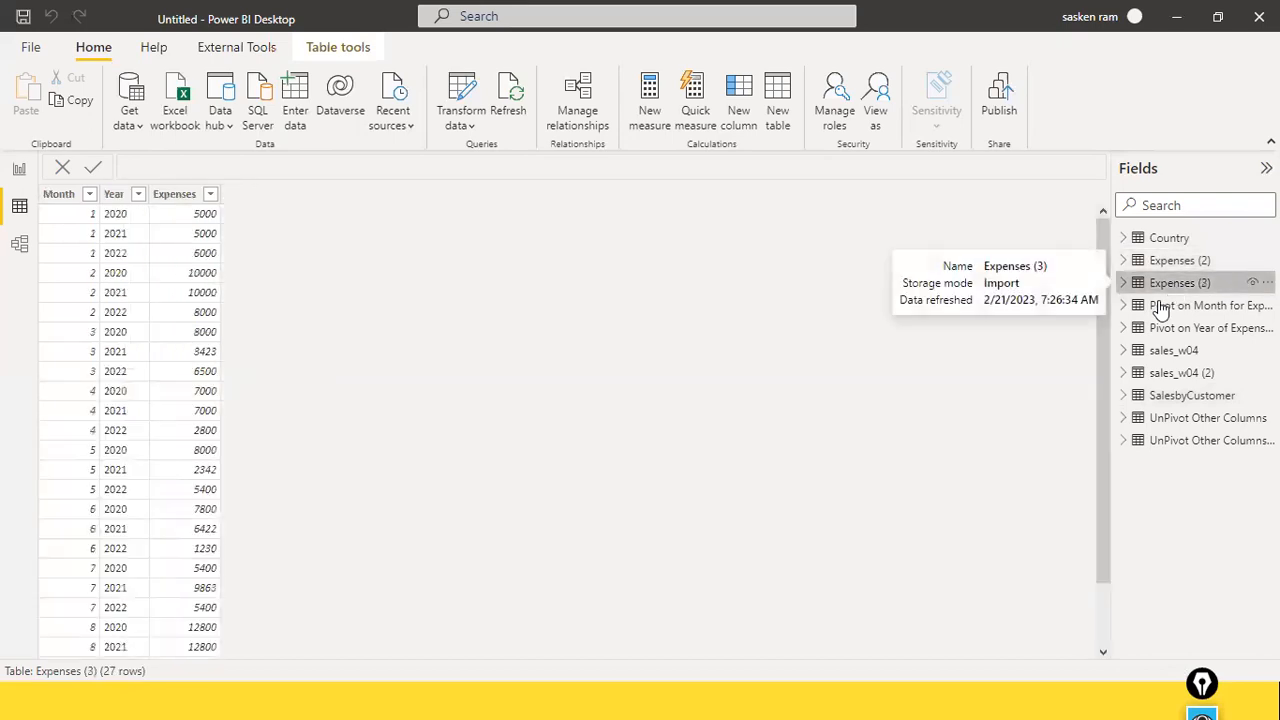
click(1123, 285)
click(1123, 285)
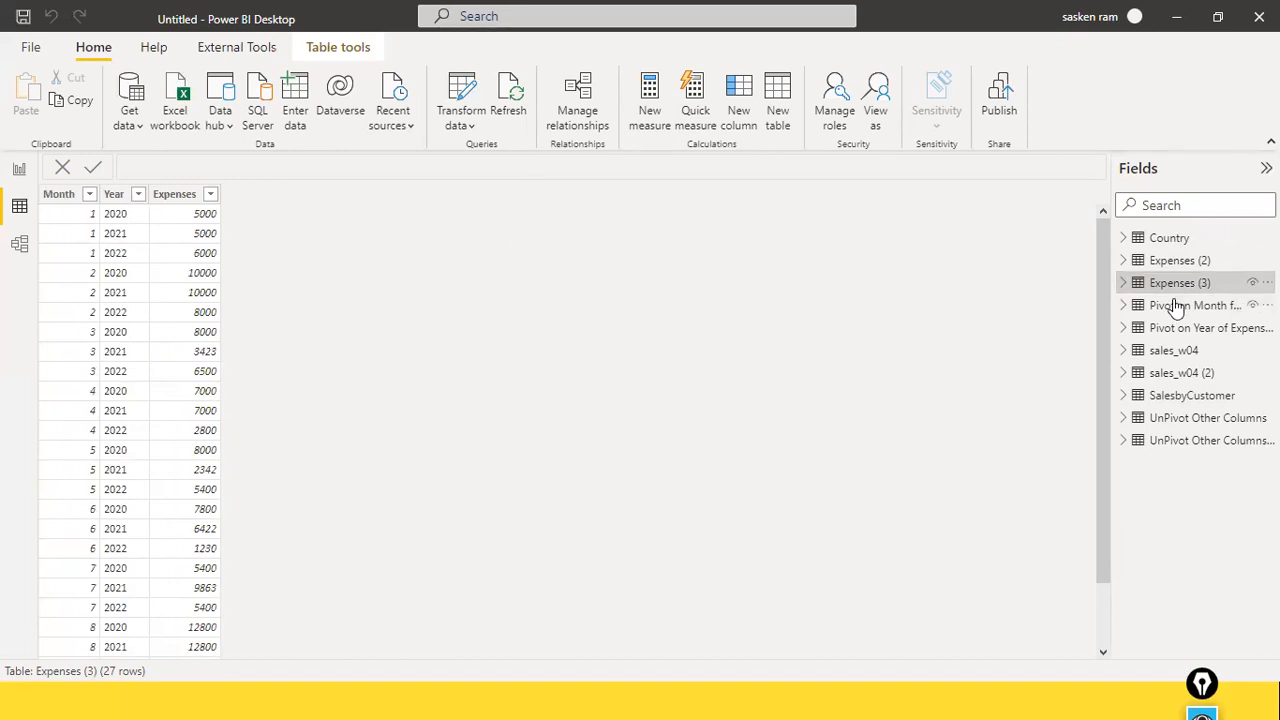
click(1135, 287)
click(1175, 310)
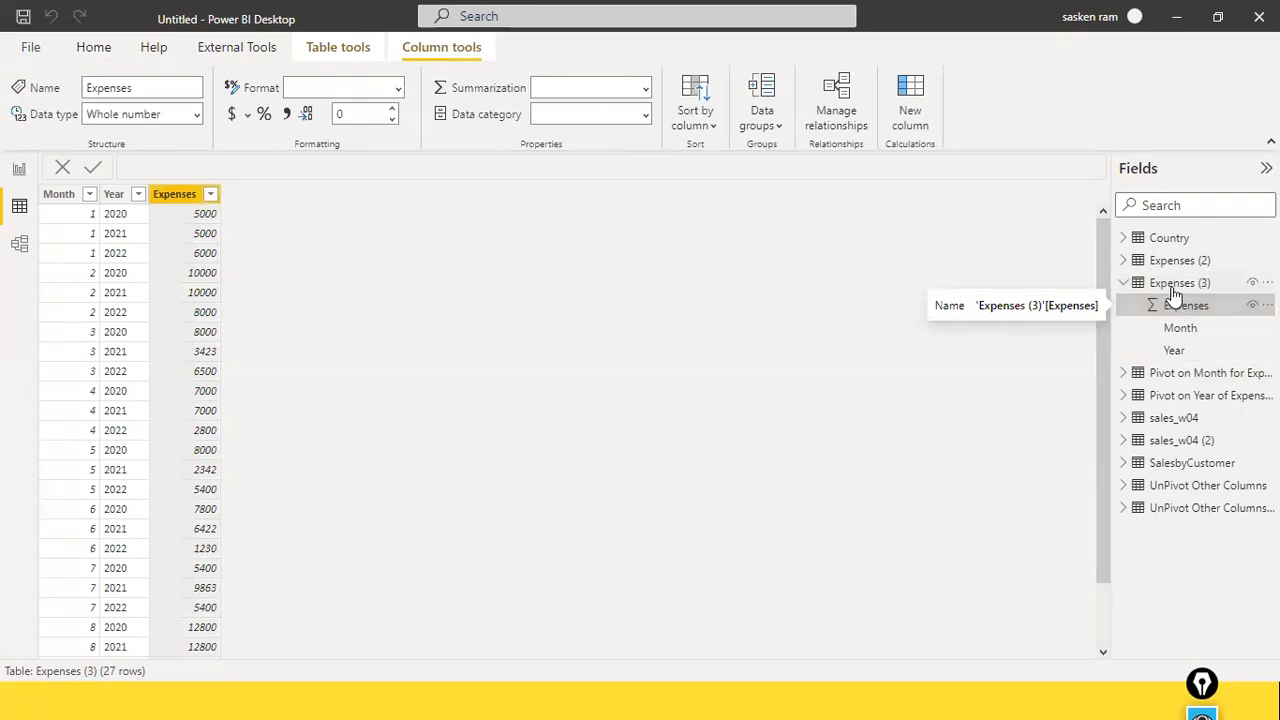
click(1170, 293)
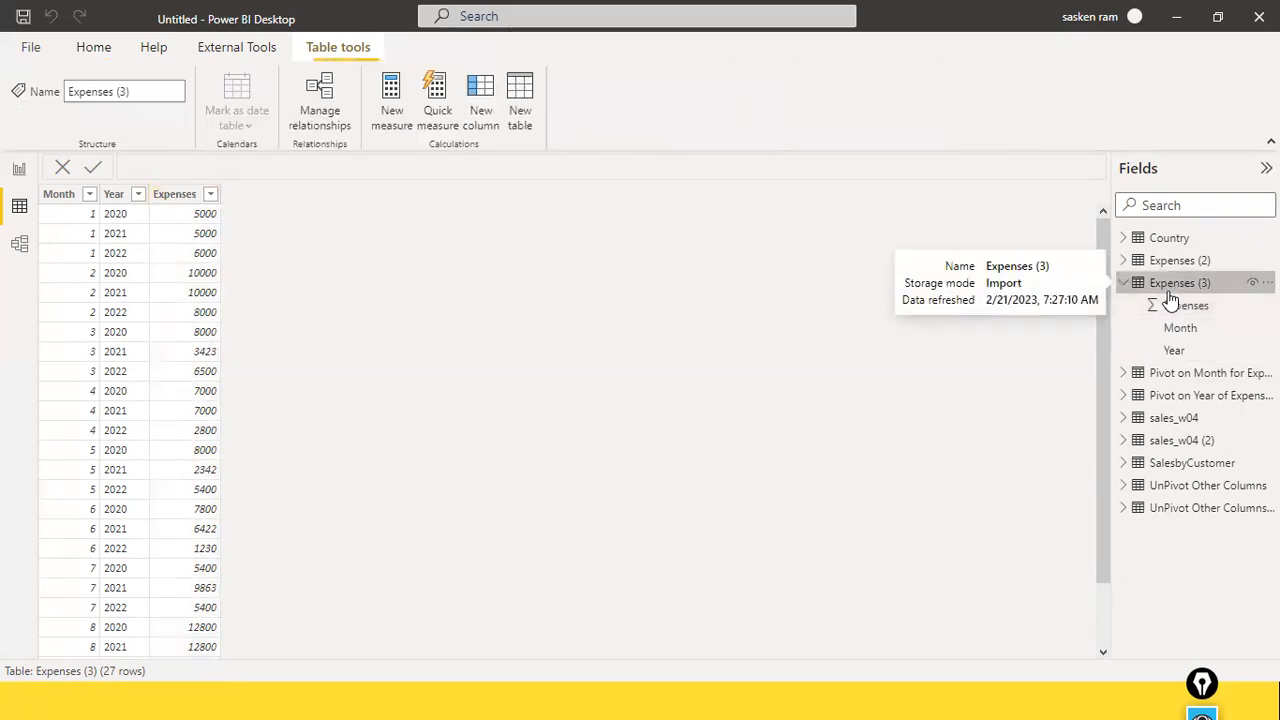
click(1136, 286)
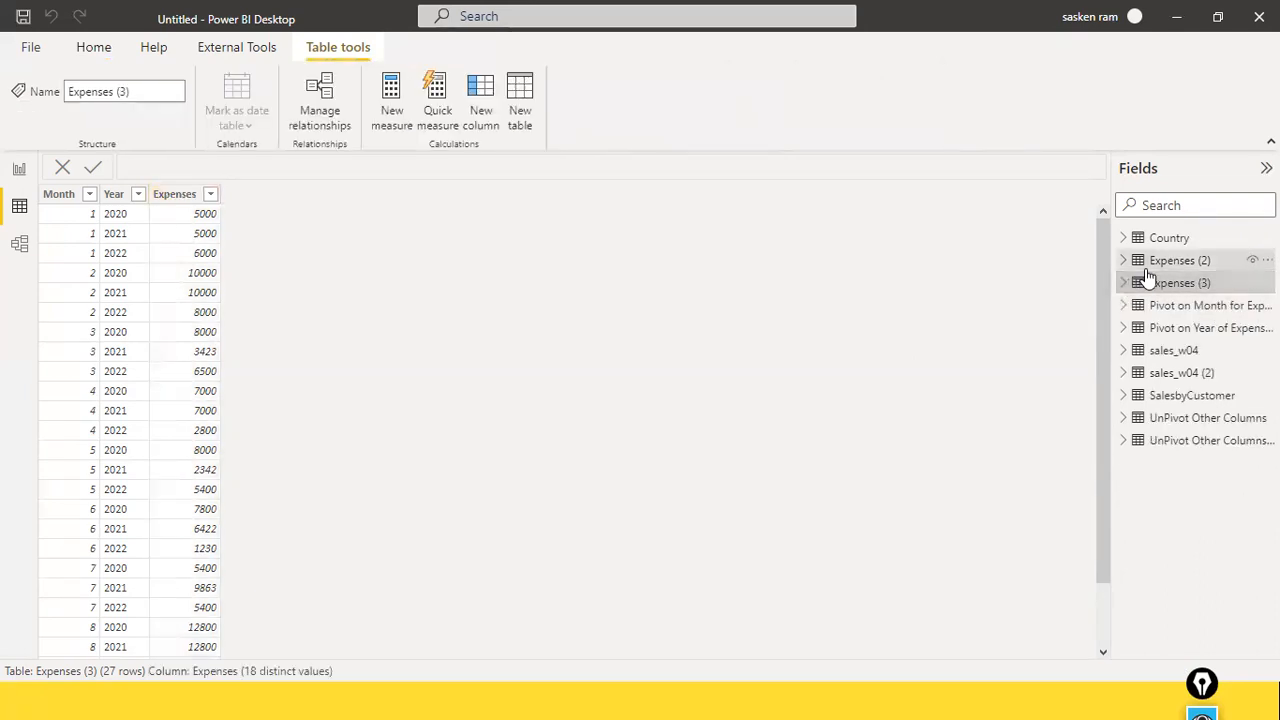
Compare the data in the Expenses (2), Pivot on Month for Expenses and Pivot on Year of Expenses tables
click(1146, 268)
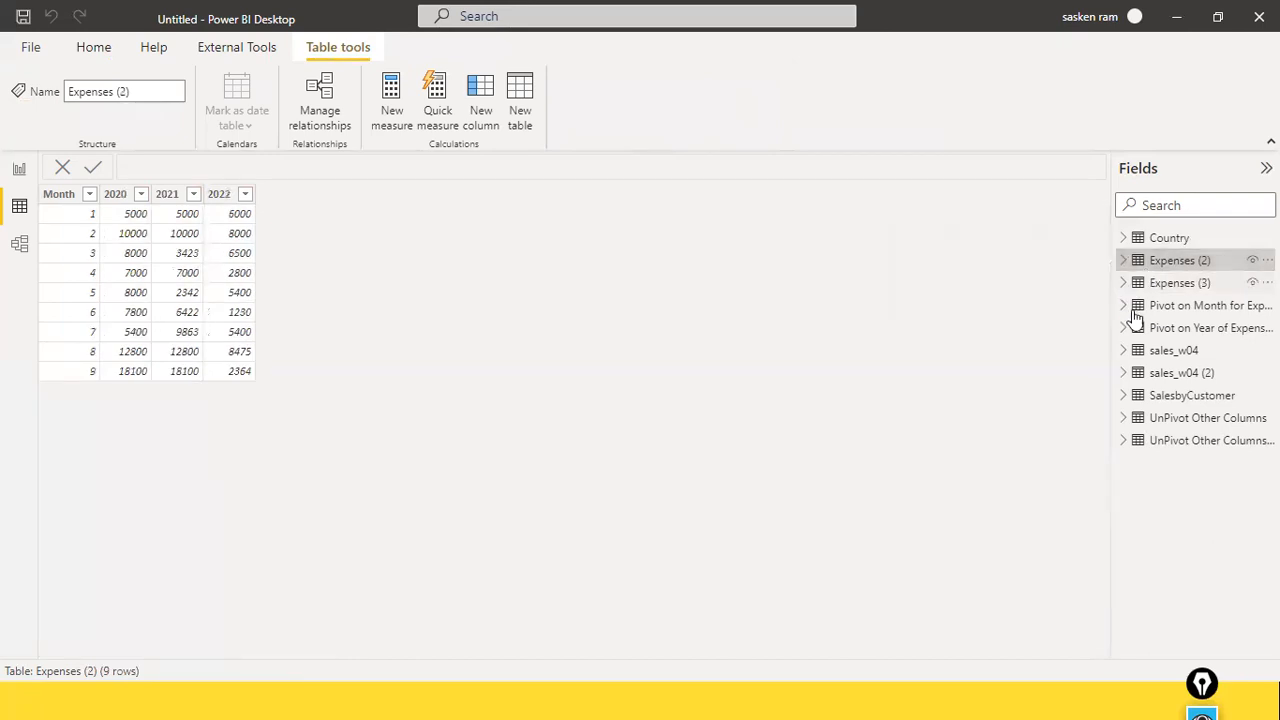
click(1205, 310)
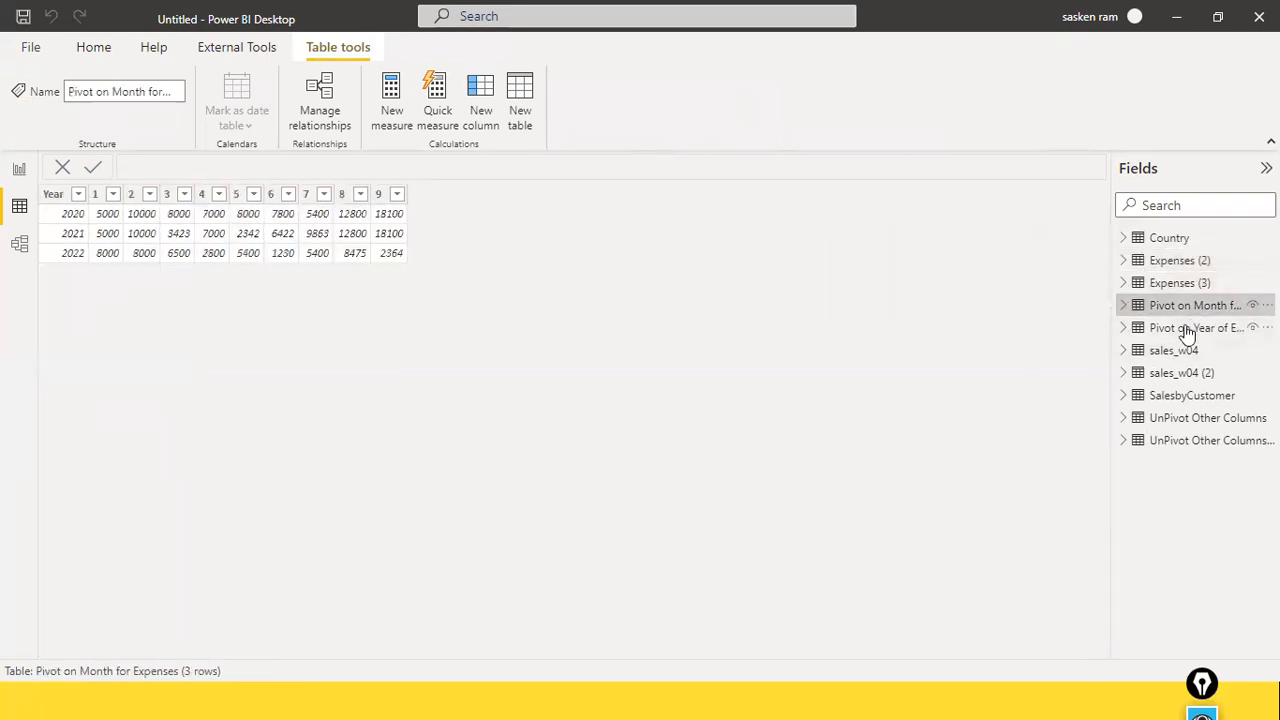
click(1185, 330)
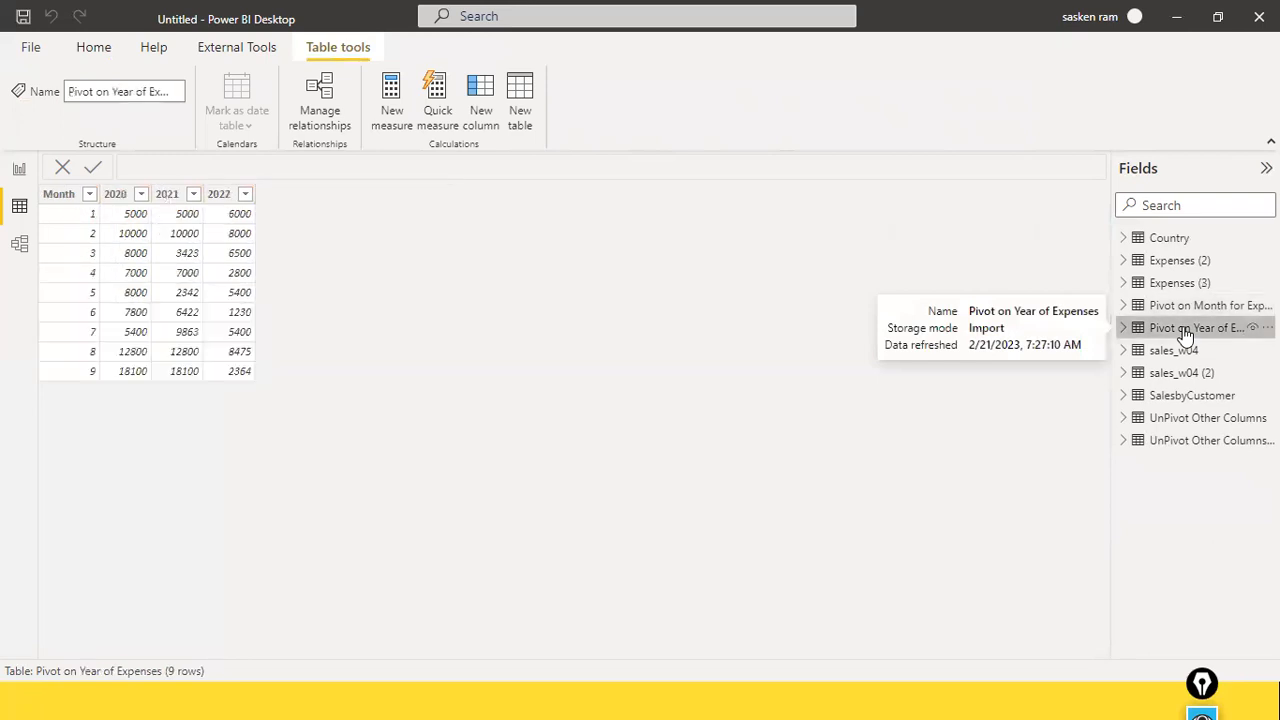
click(1185, 306)
click(1180, 328)
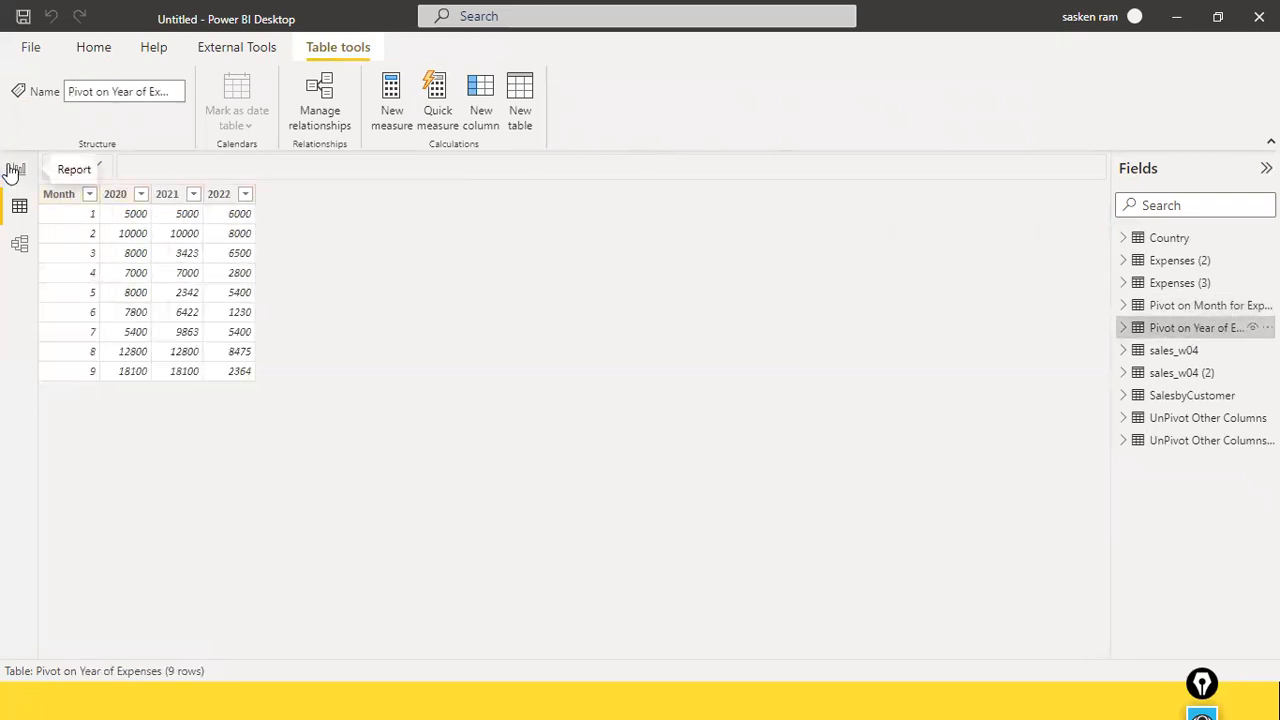
Refresh the Power BI data and open expenses.xlsx from the dat1 folder in File Explorer
click(110, 50)
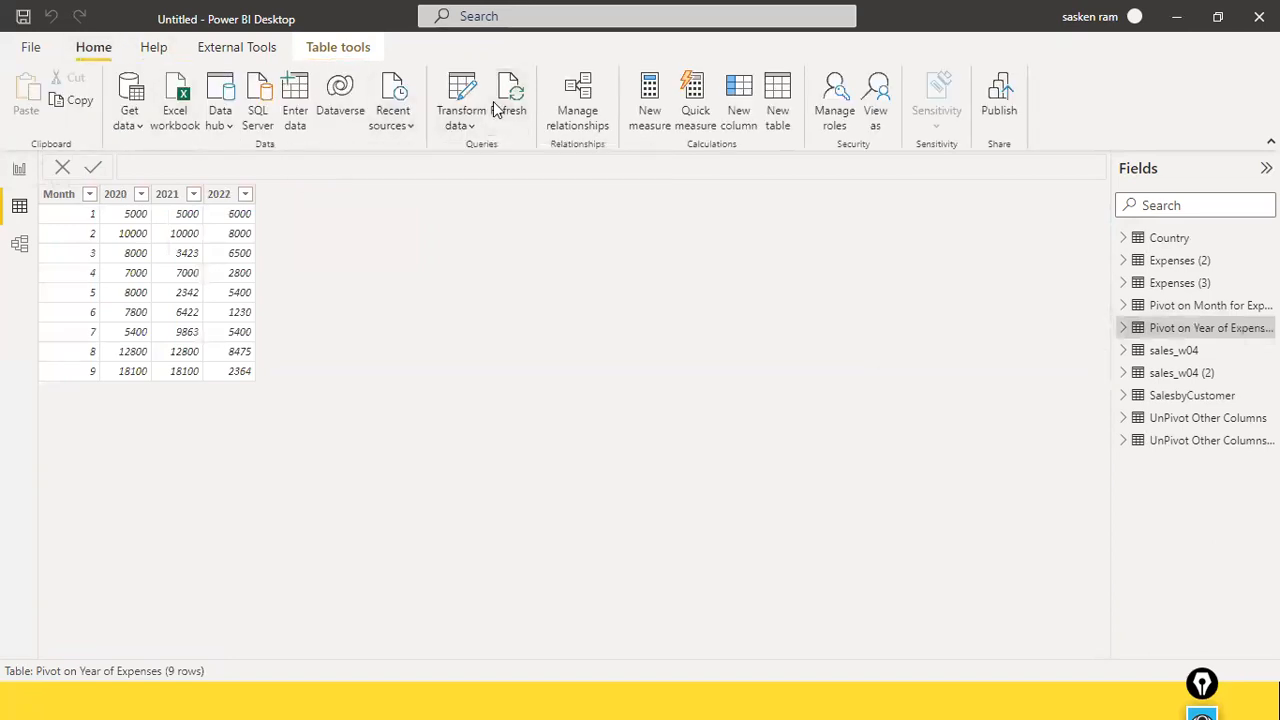
key(alt+Tab)
key(Tab)
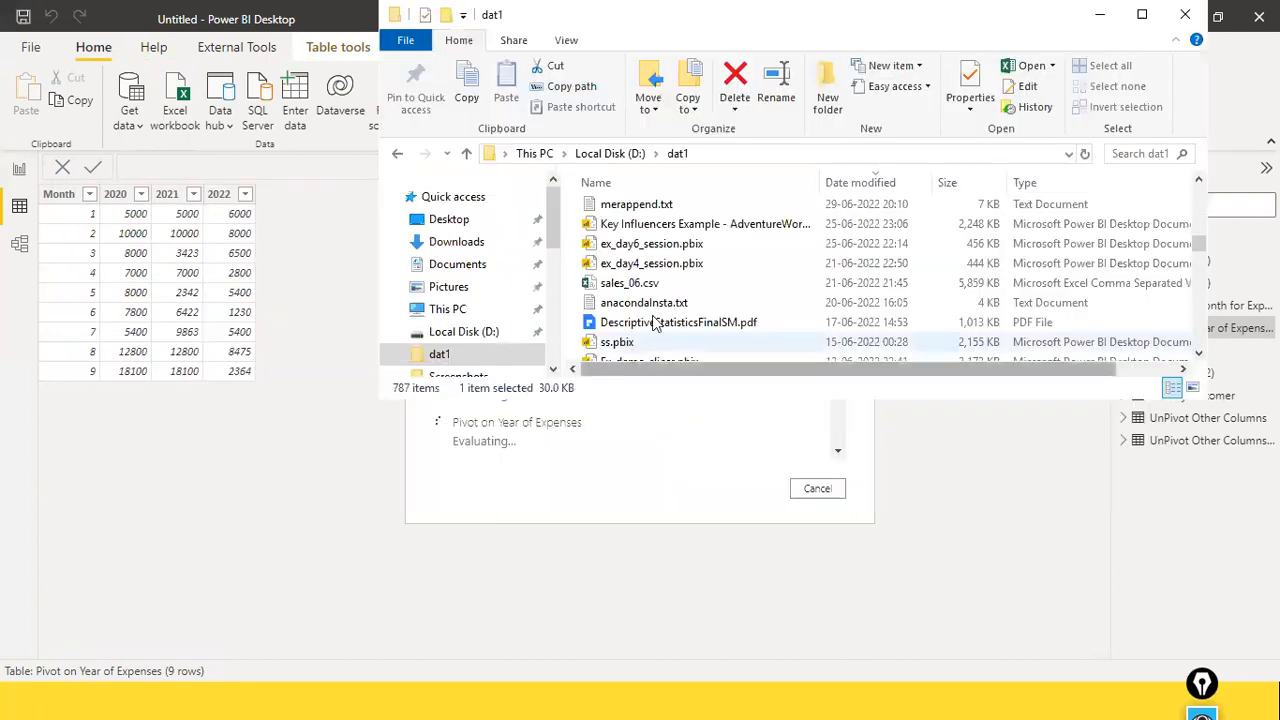
click(657, 302)
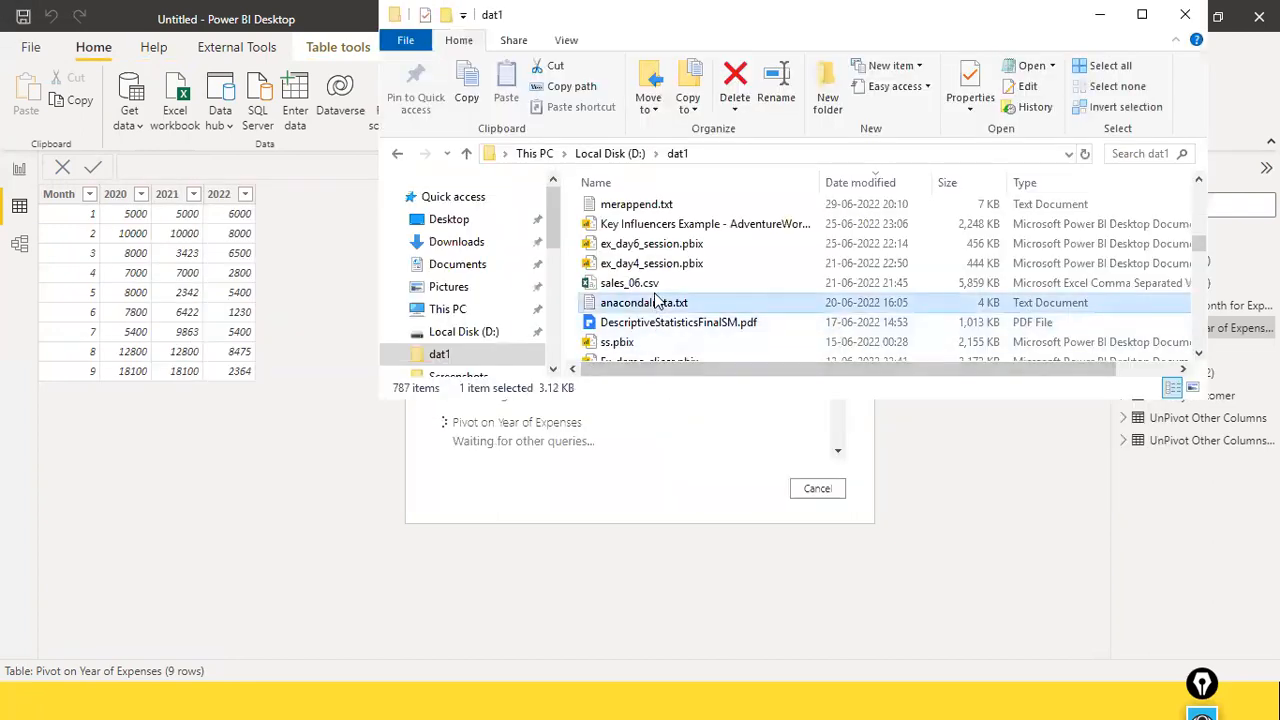
text(exp)
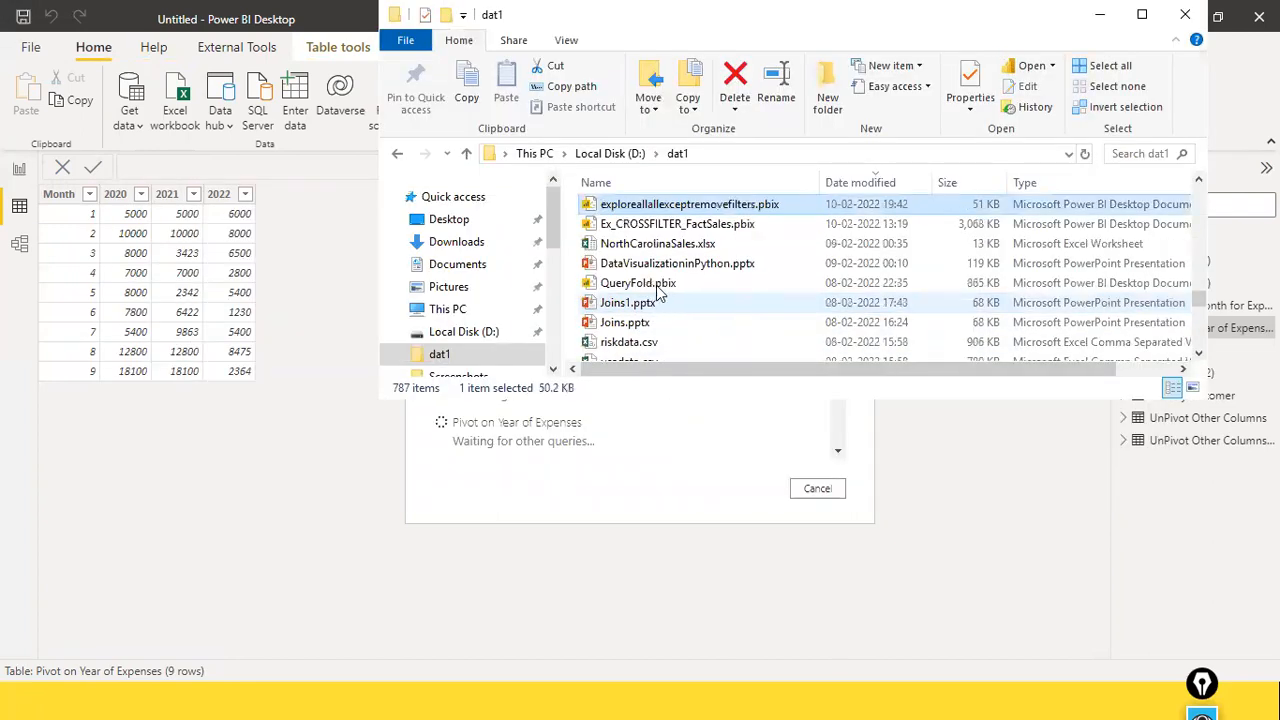
text(expe)
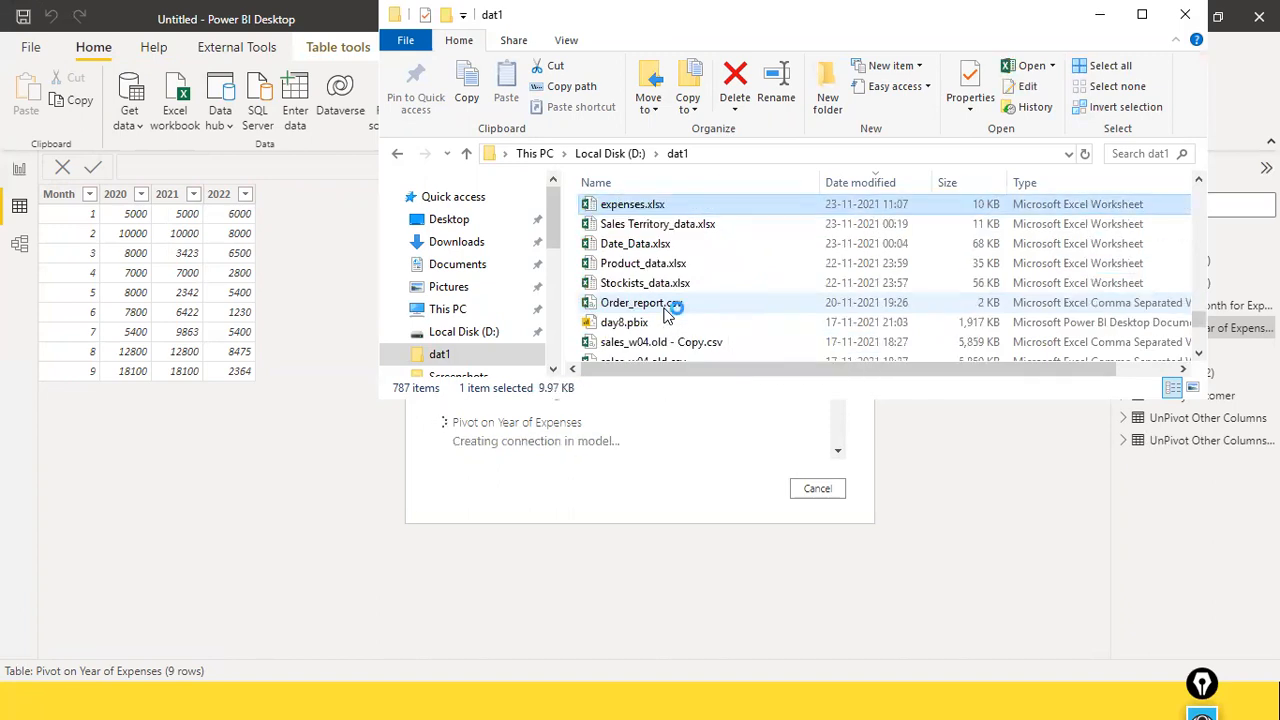
key(Return)
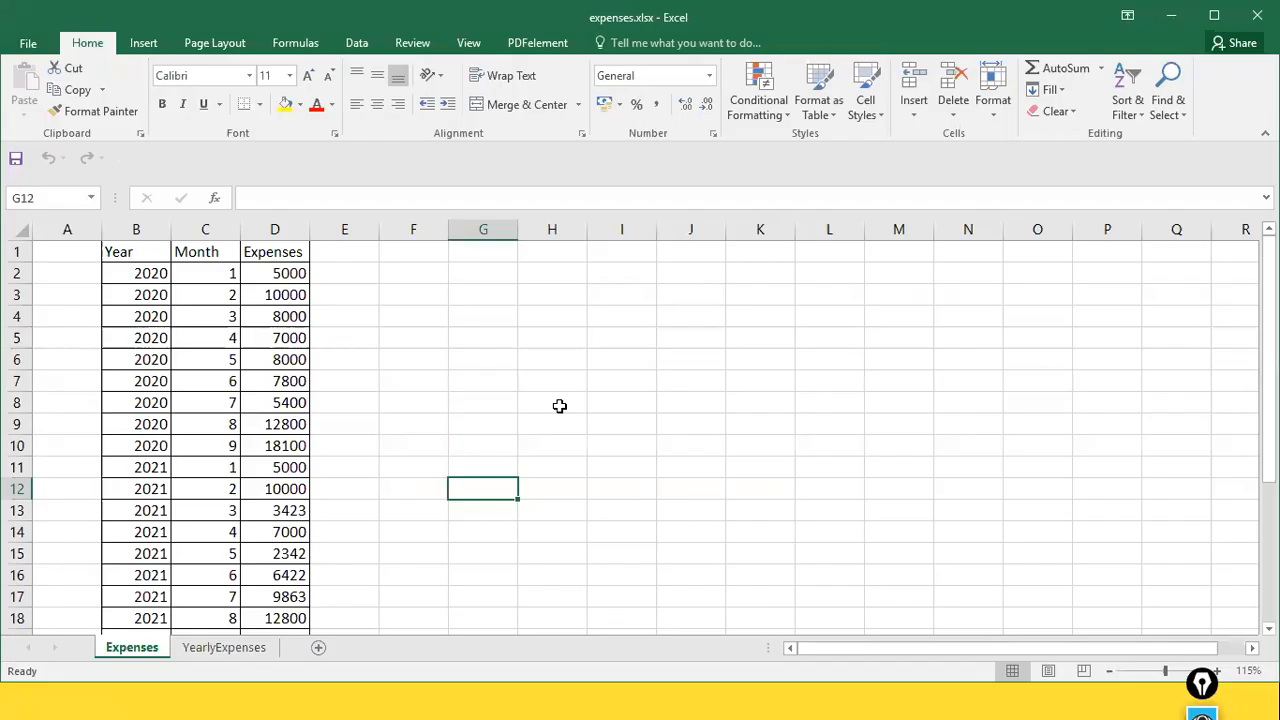
Check the YearlyExpenses and Expenses sheets and the file information of expenses.xlsx
click(234, 650)
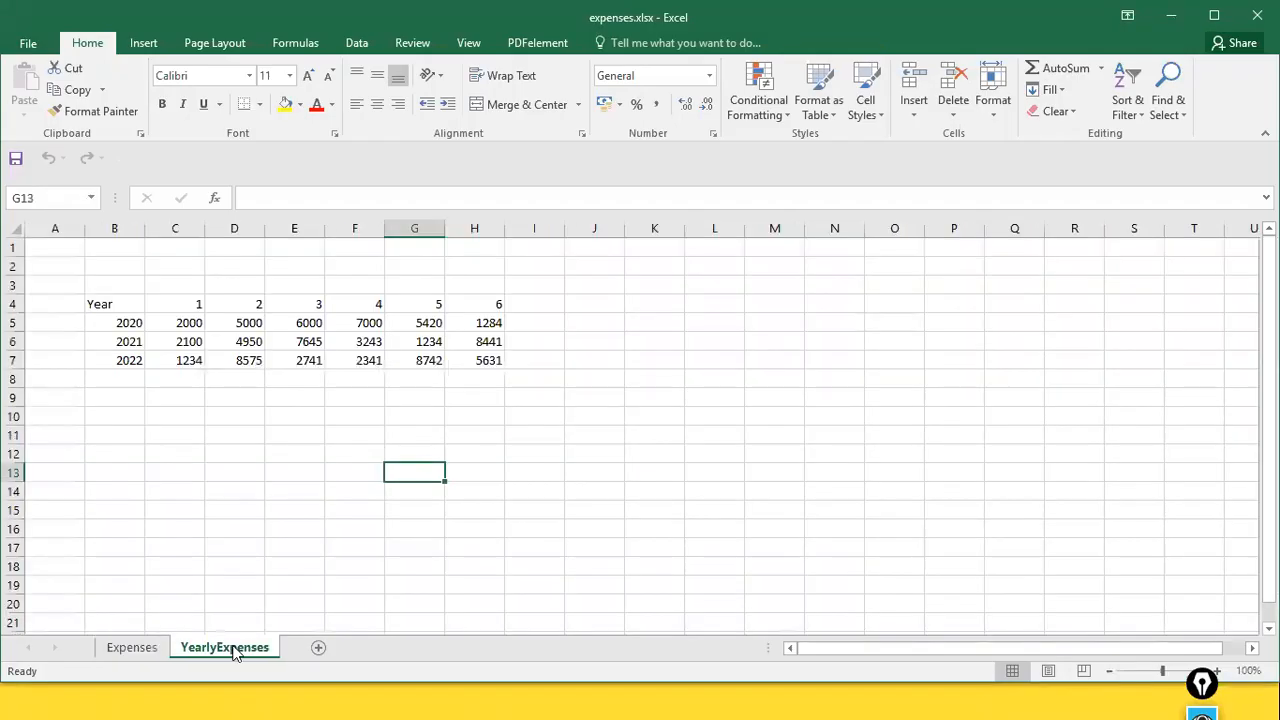
click(131, 648)
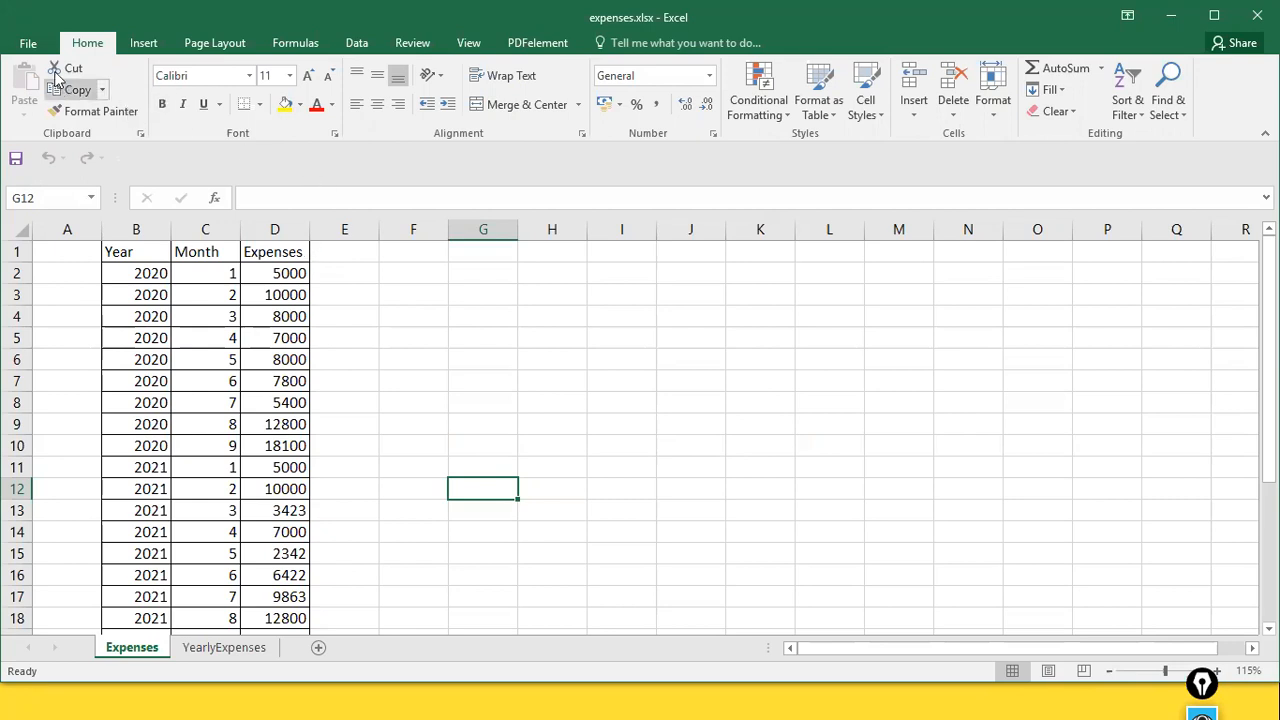
click(28, 43)
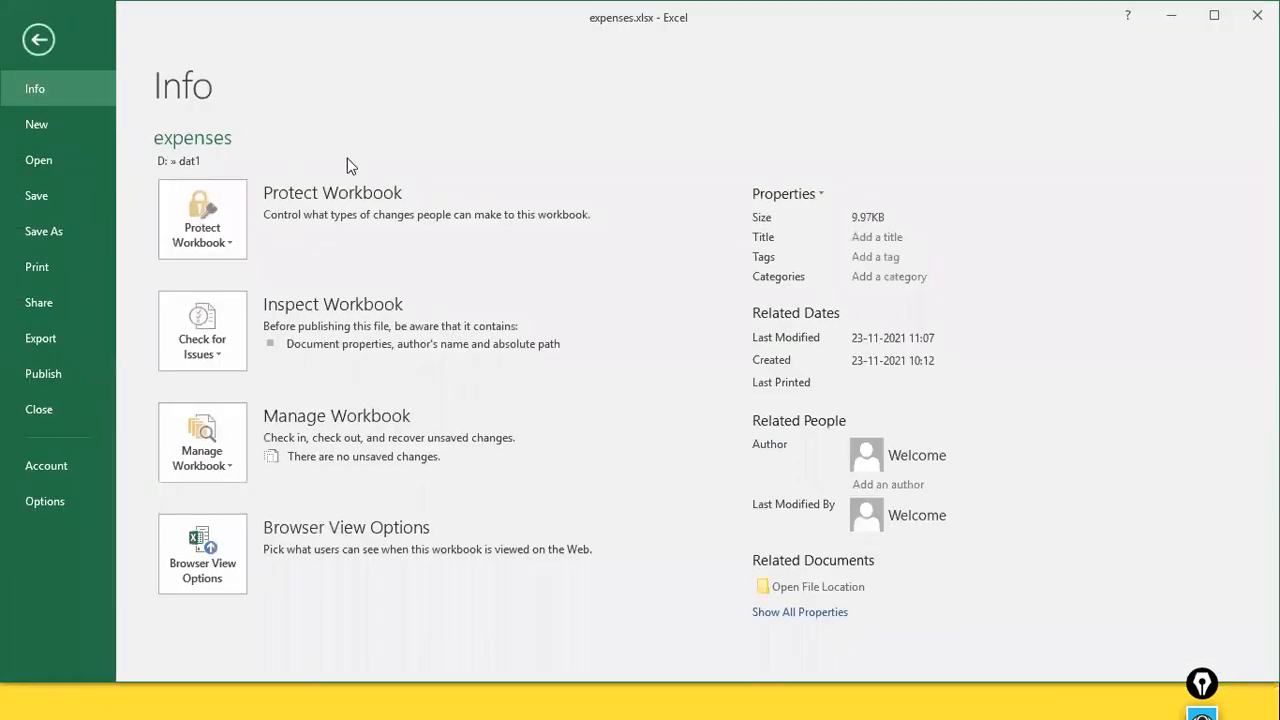
key(Escape)
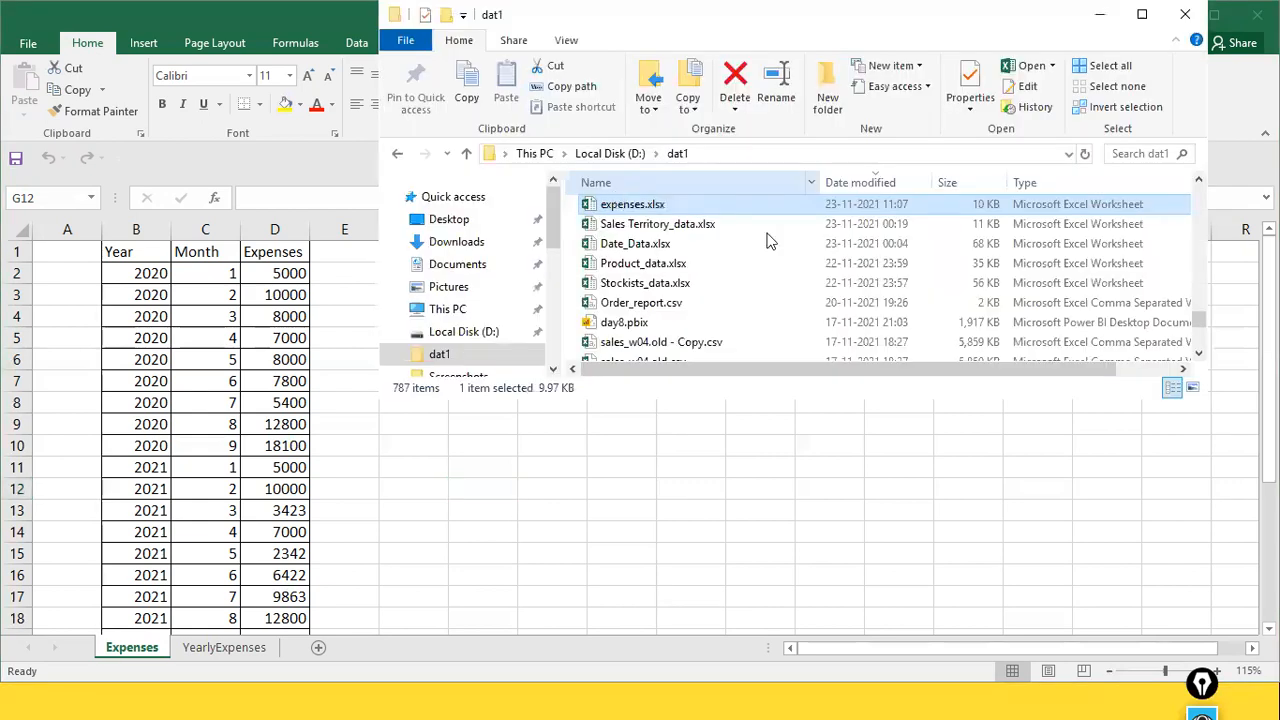
Look through the dat1 folder around expenses.xlsx and select cell E1 beside the Expenses header in the workbook
key(alt+Tab)
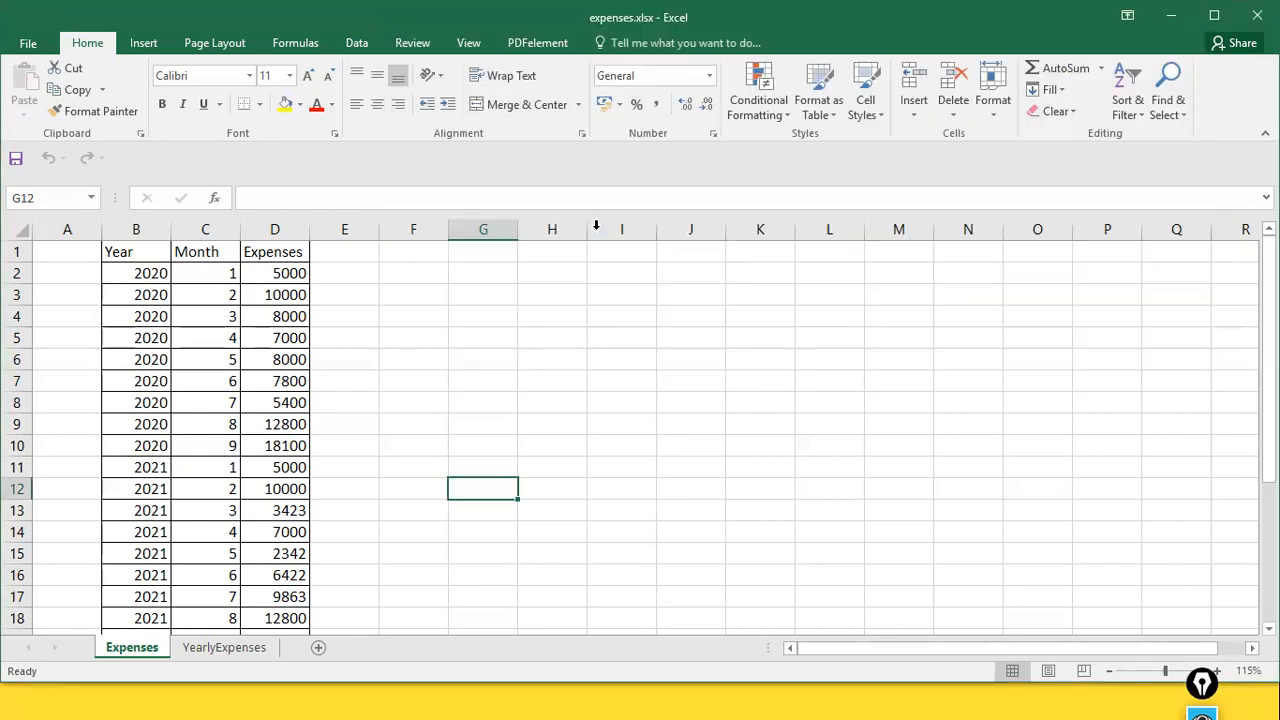
key(alt+Tab)
scroll(737, 240, down, 3)
scroll(737, 240, up, 2)
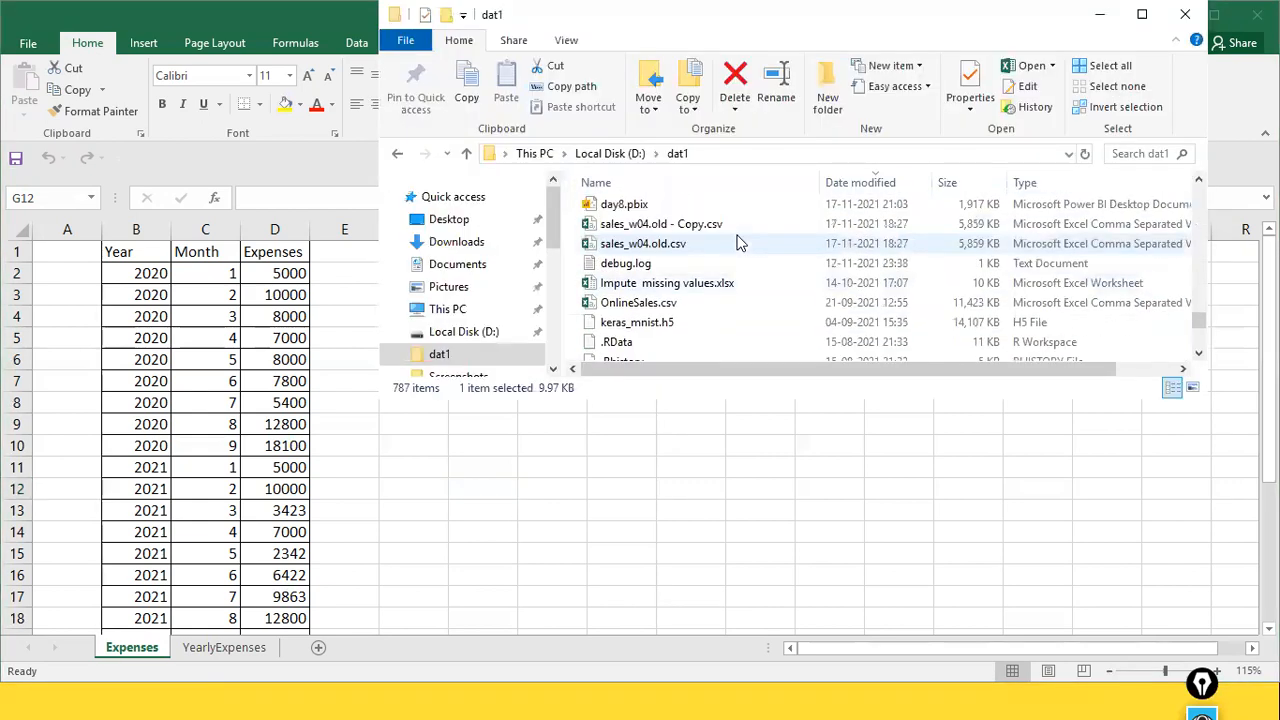
scroll(737, 243, up, 5)
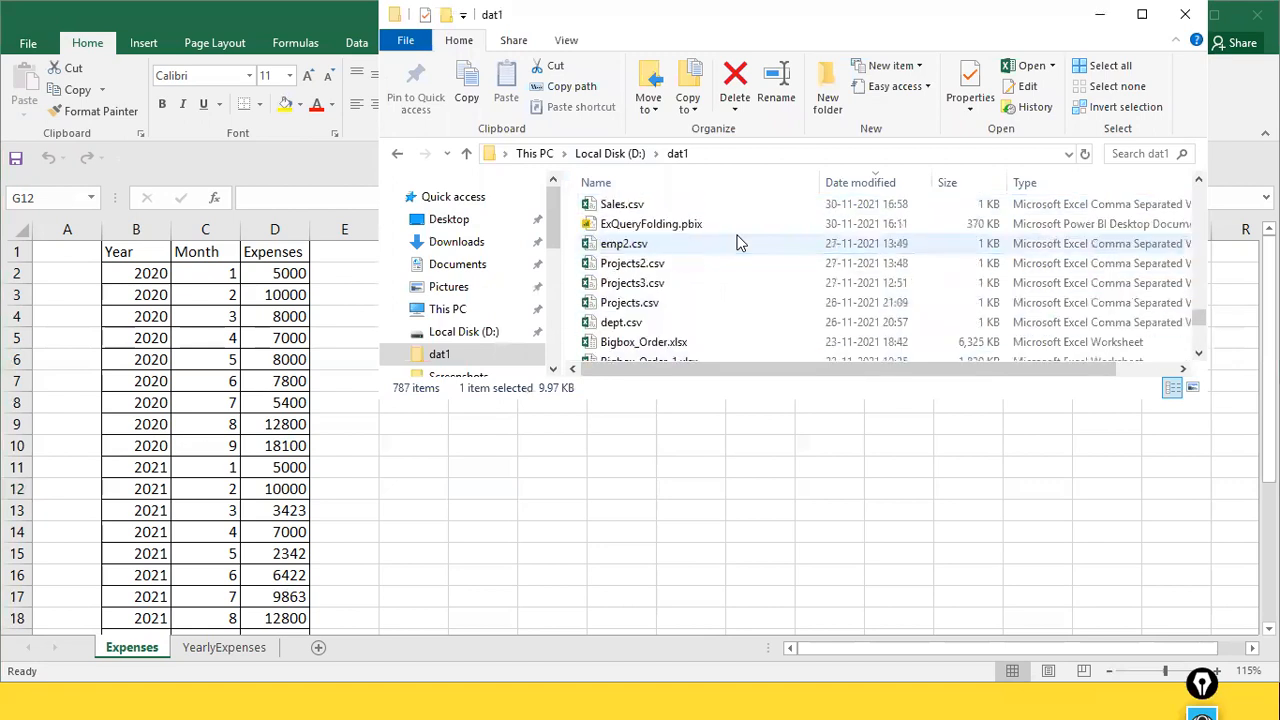
scroll(737, 243, down, 4)
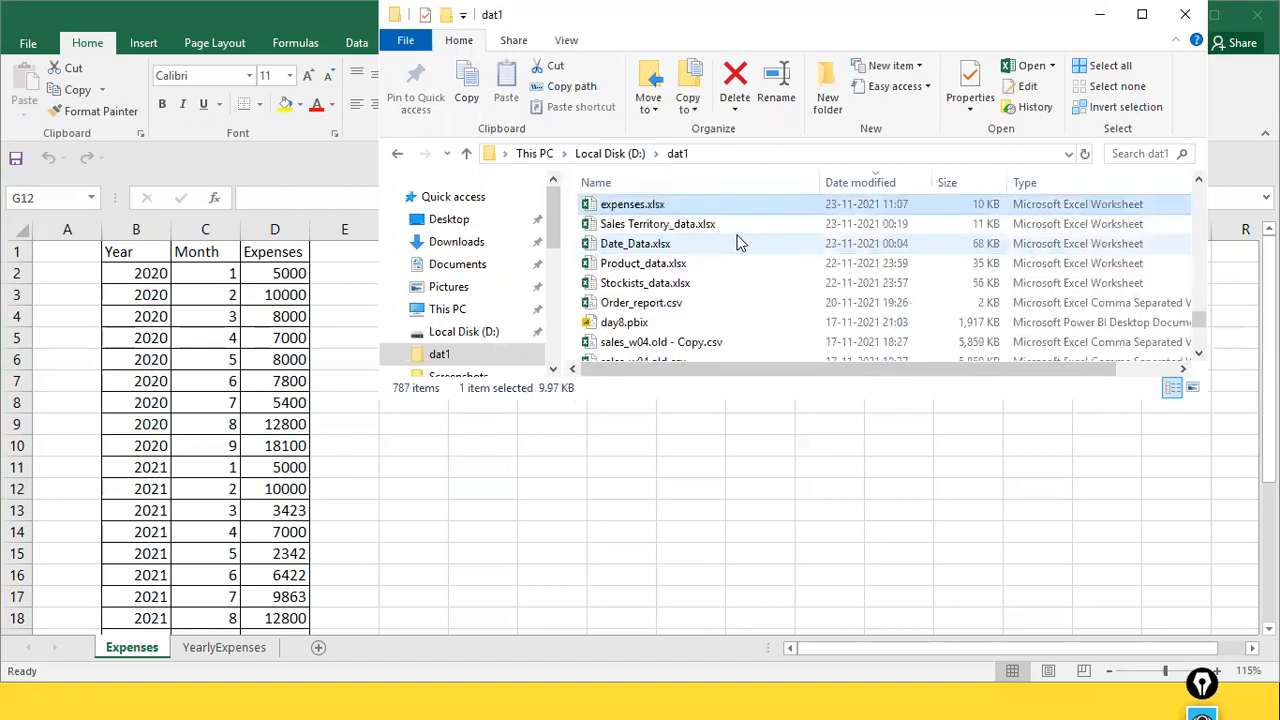
key(alt+Tab)
click(313, 251)
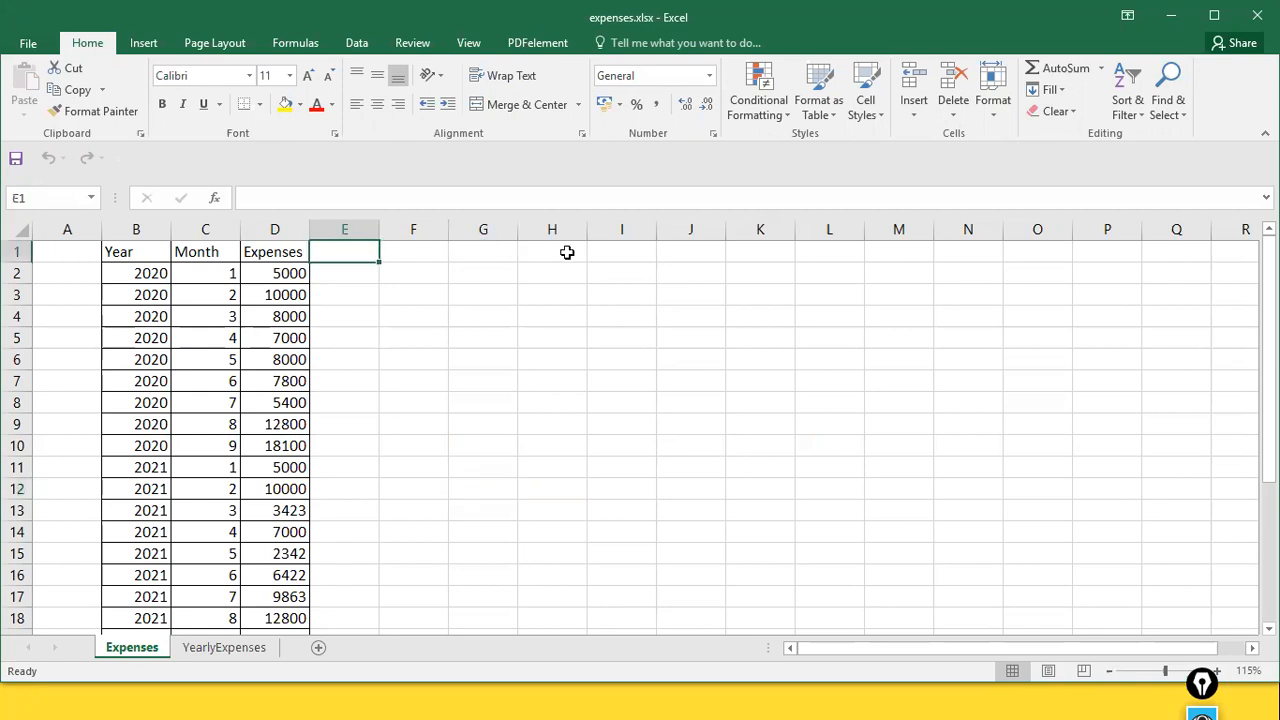
Add a Quarter header in E1 and enter Q1 for months 1 to 3 of 2020 in E2:E4
text(Quarter)
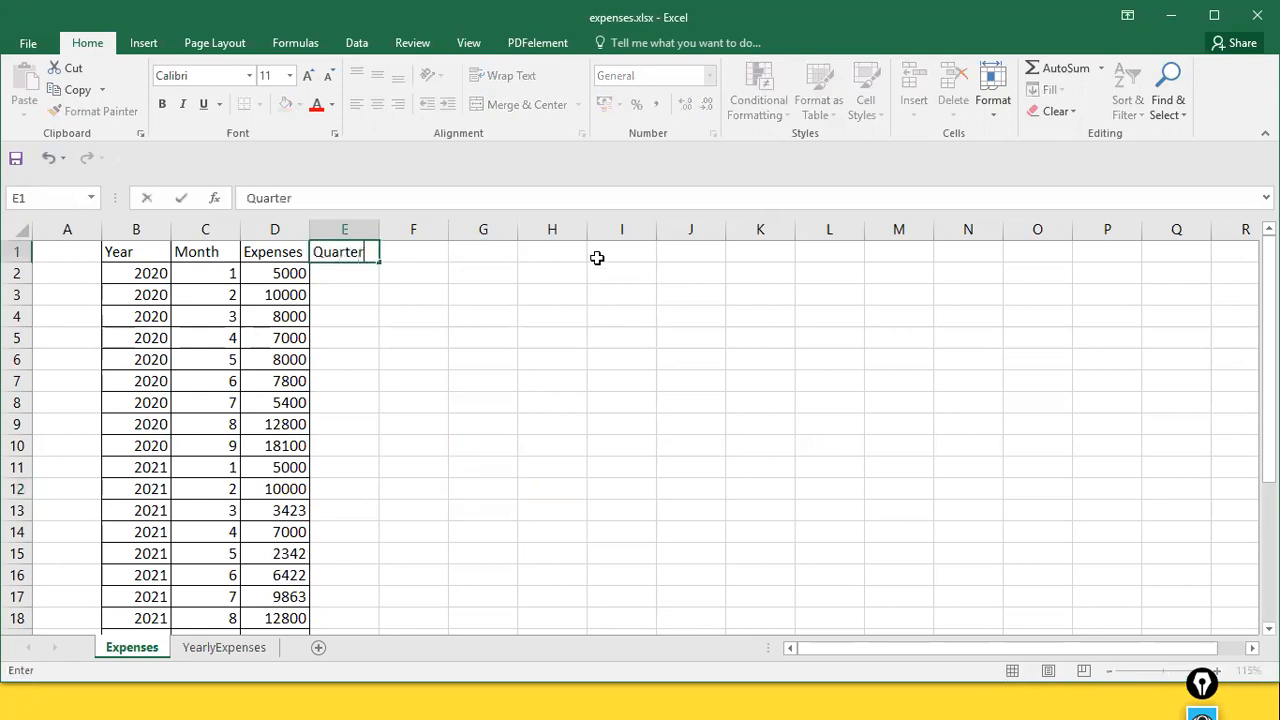
key(Return)
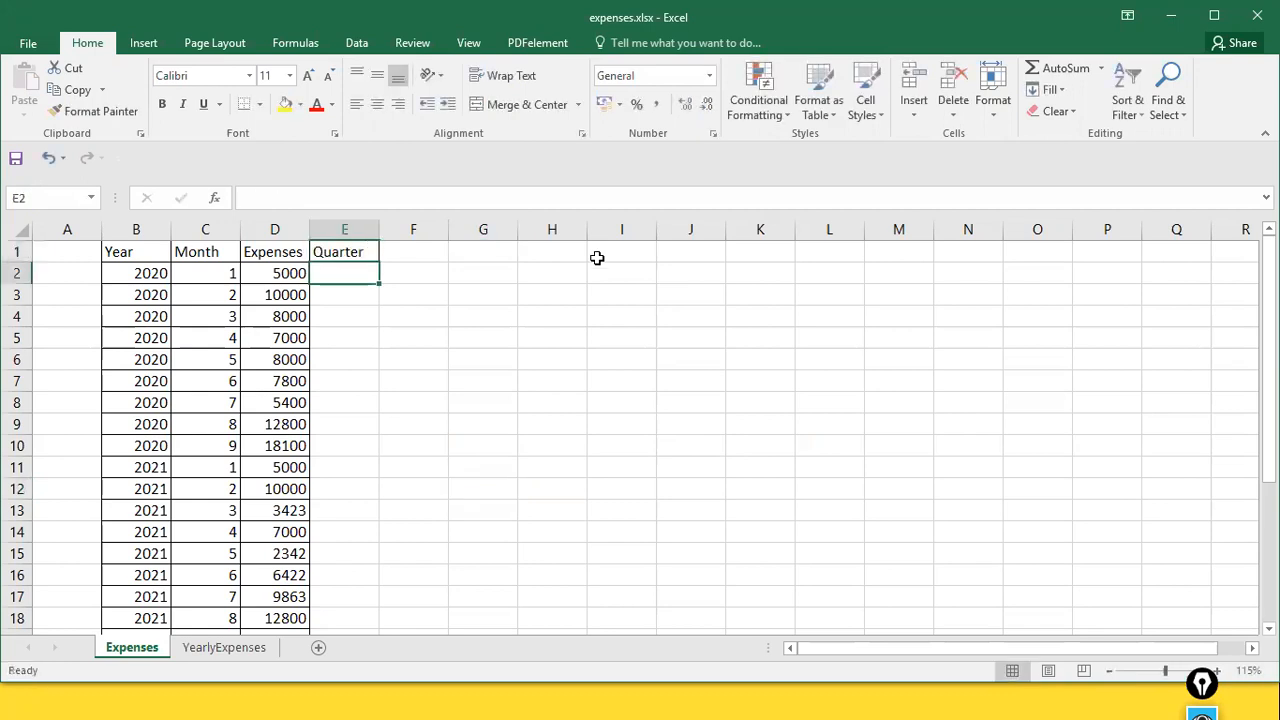
text(Q1)
key(Return)
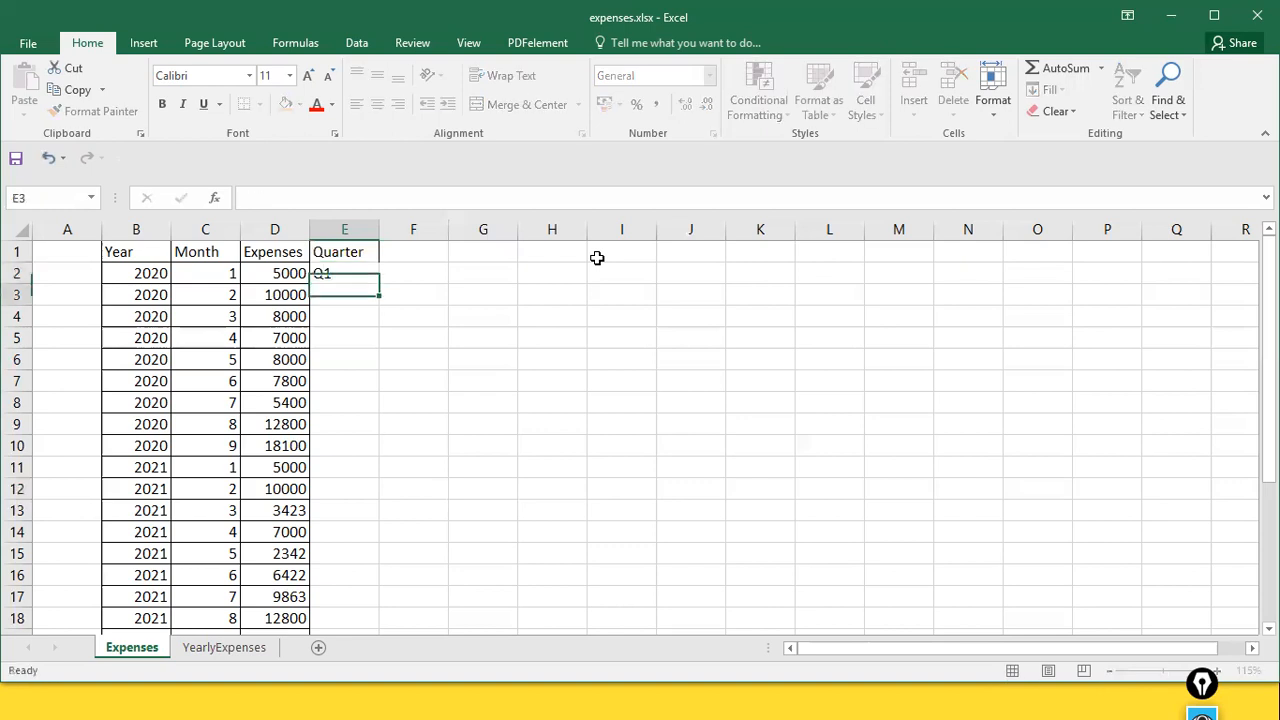
text(Q!)
key(Return)
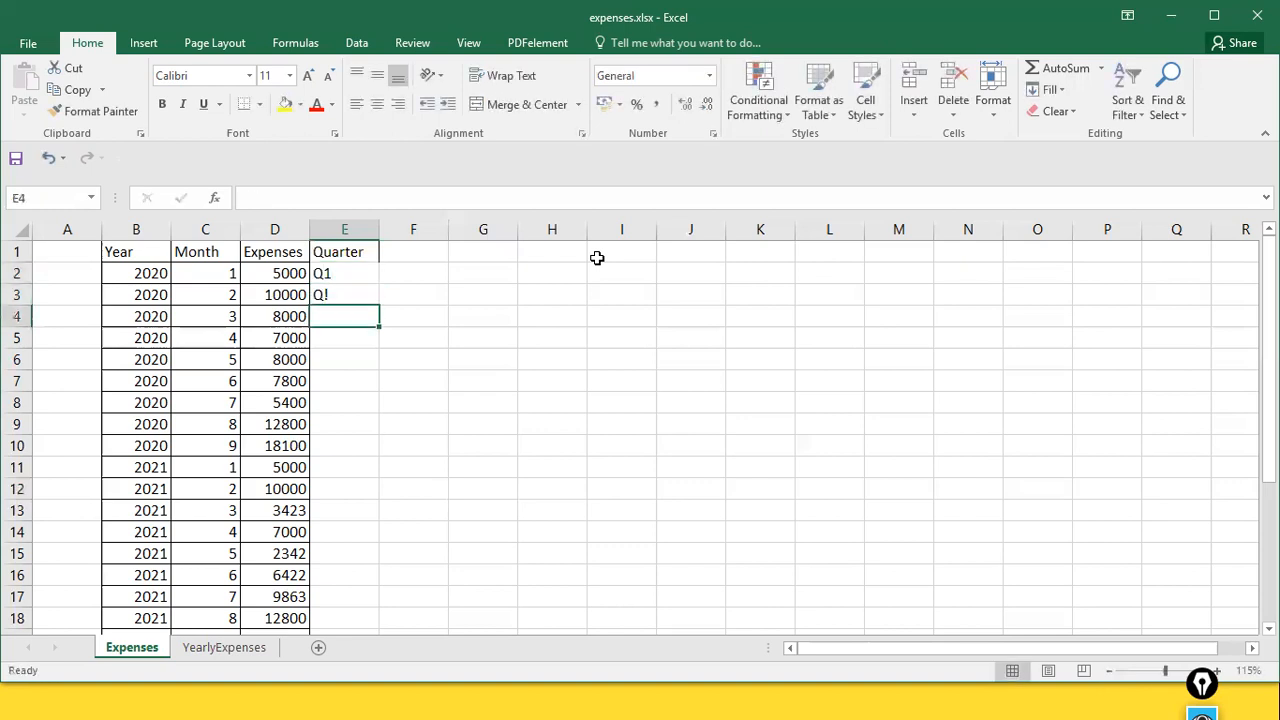
key(Up)
text(Q1)
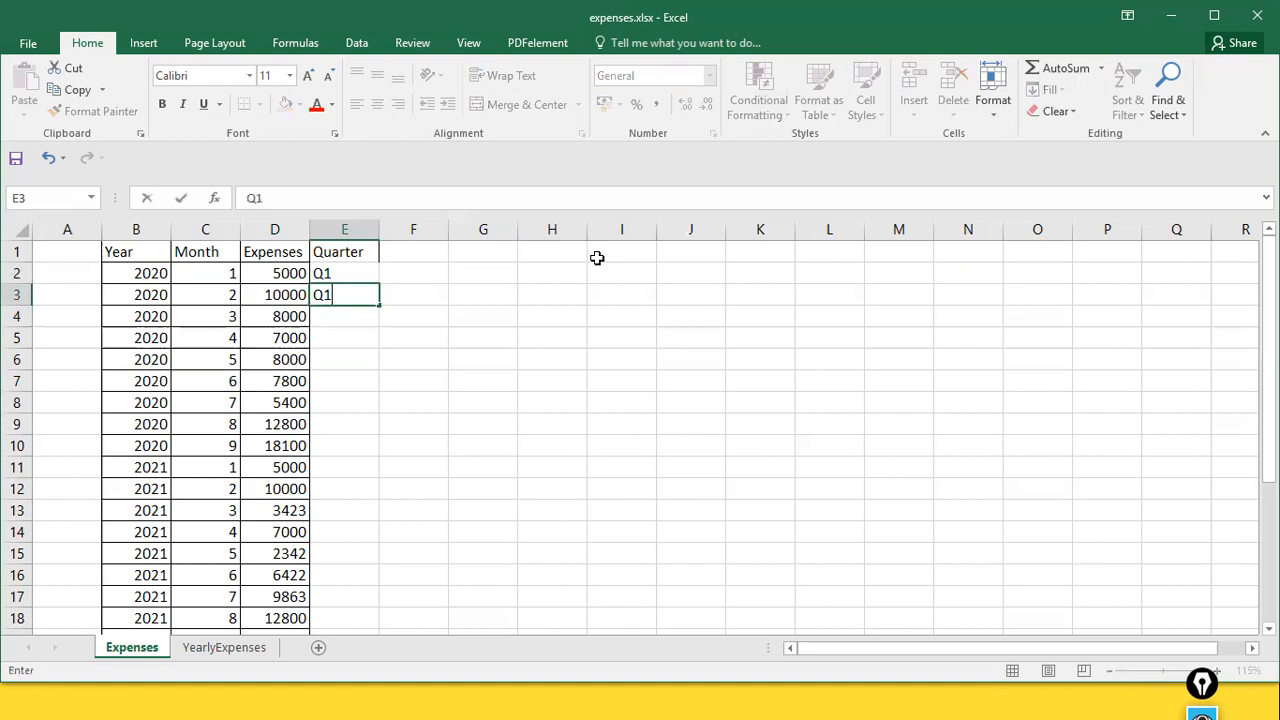
key(Return)
text(Q1)
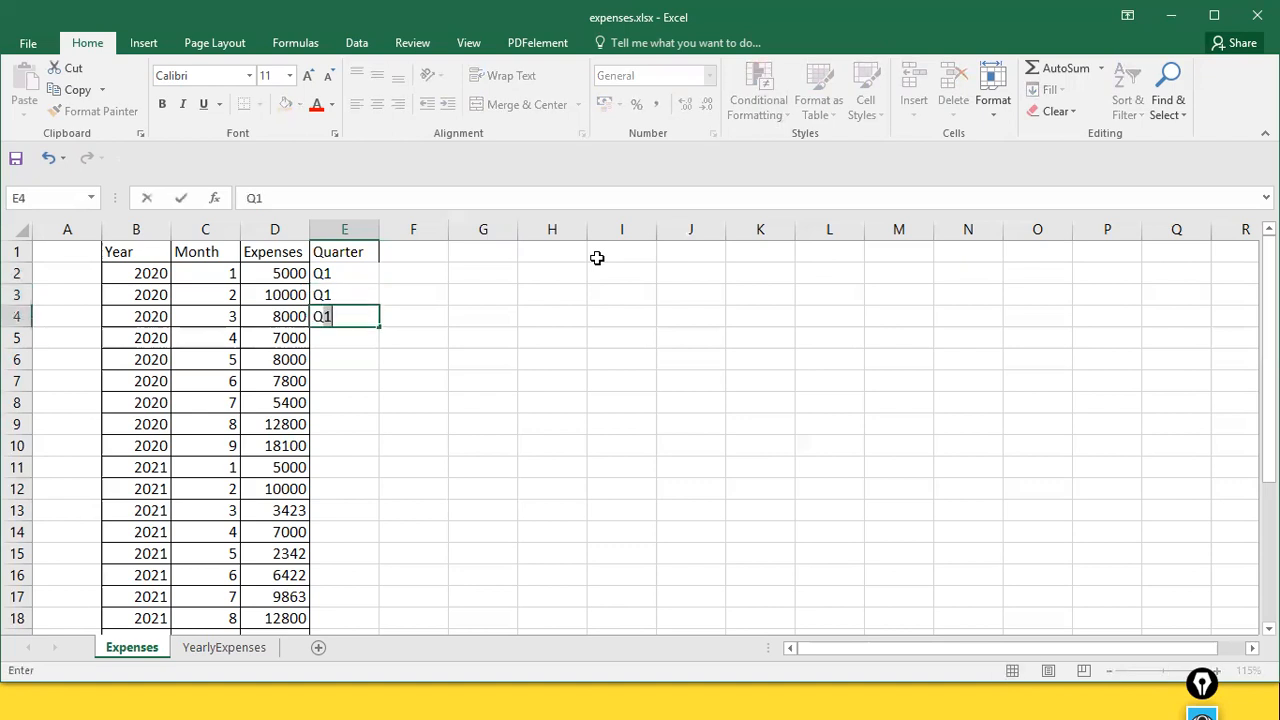
key(Return)
Enter Q2 in the Quarter column for months 4 to 6 of 2020, cells E5:E7
text(Q2)
key(Return)
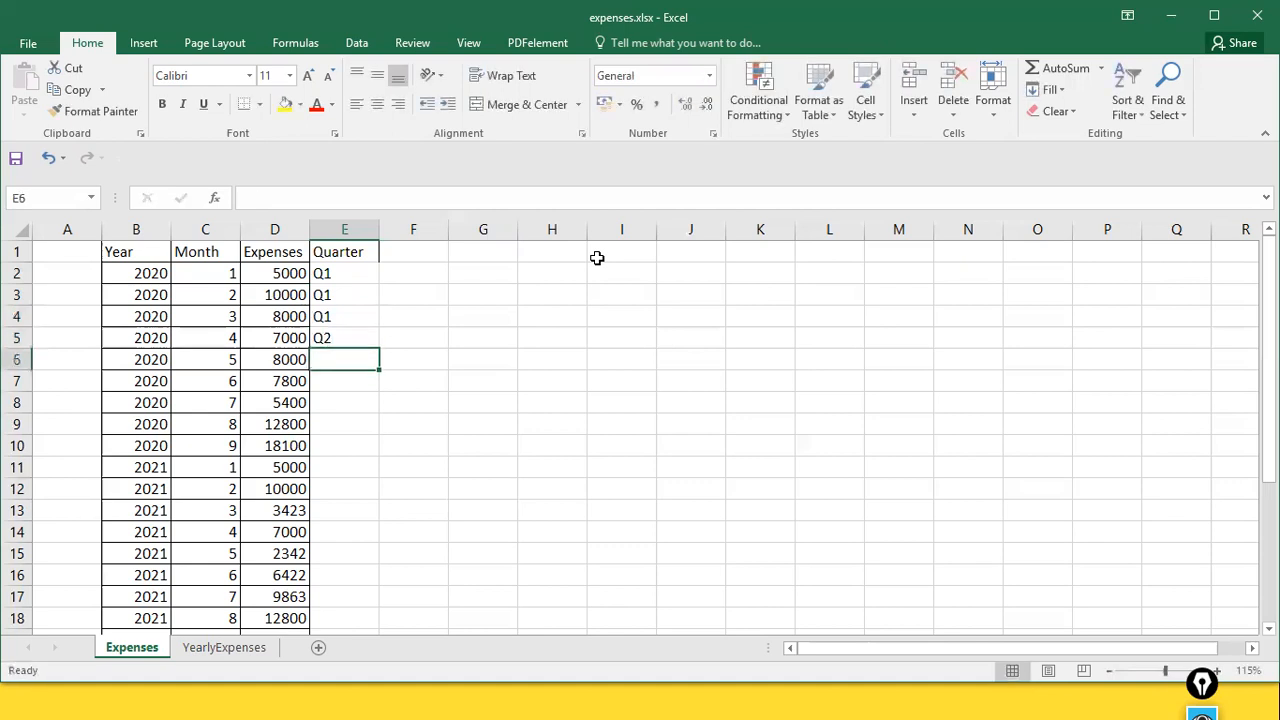
text(Q2)
key(Return)
text(Q3)
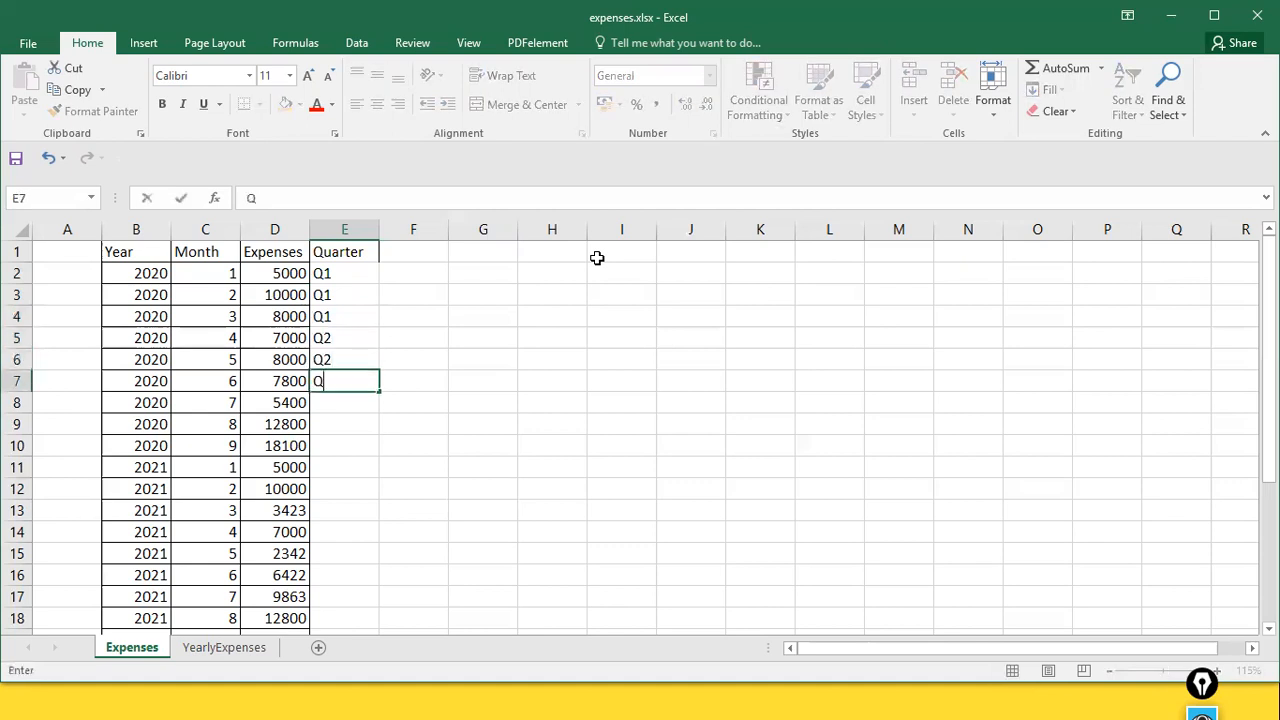
key(Return)
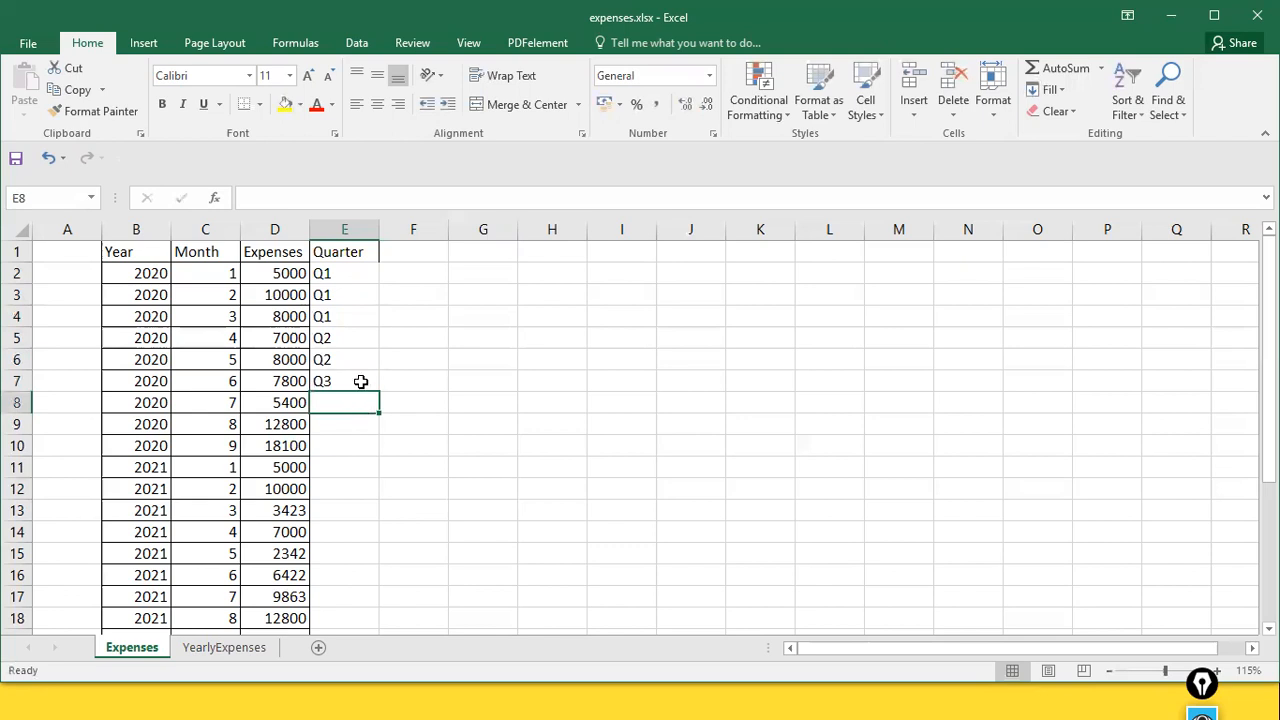
click(361, 381)
text(Q2)
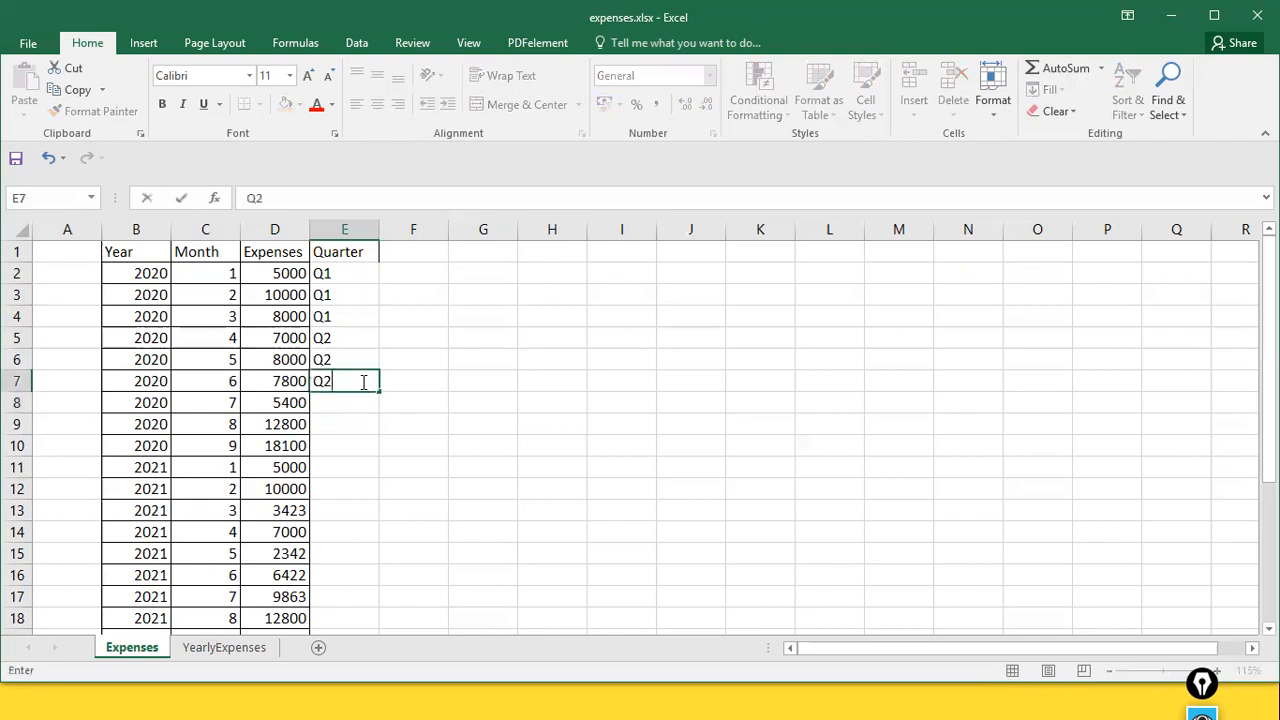
key(Return)
Enter Q3 in the Quarter column for months 7 to 9 of 2020, cells E8:E10
text(Q3)
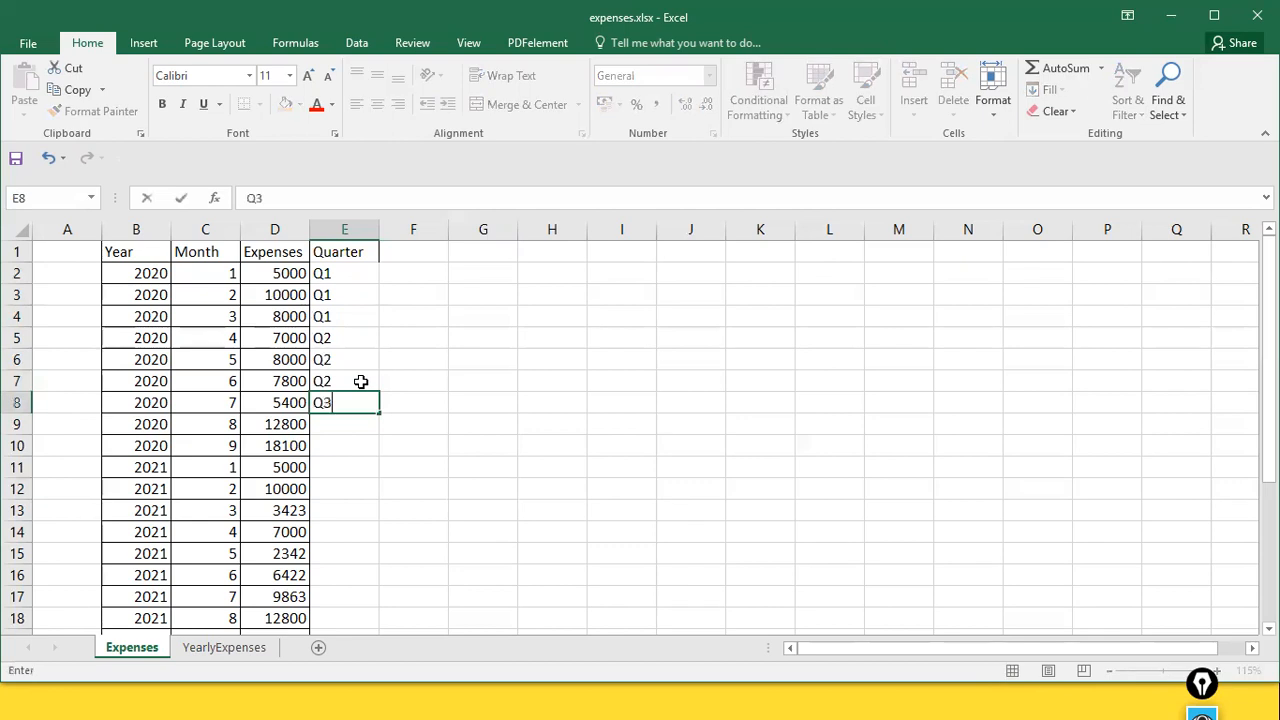
key(Return)
text(Q3)
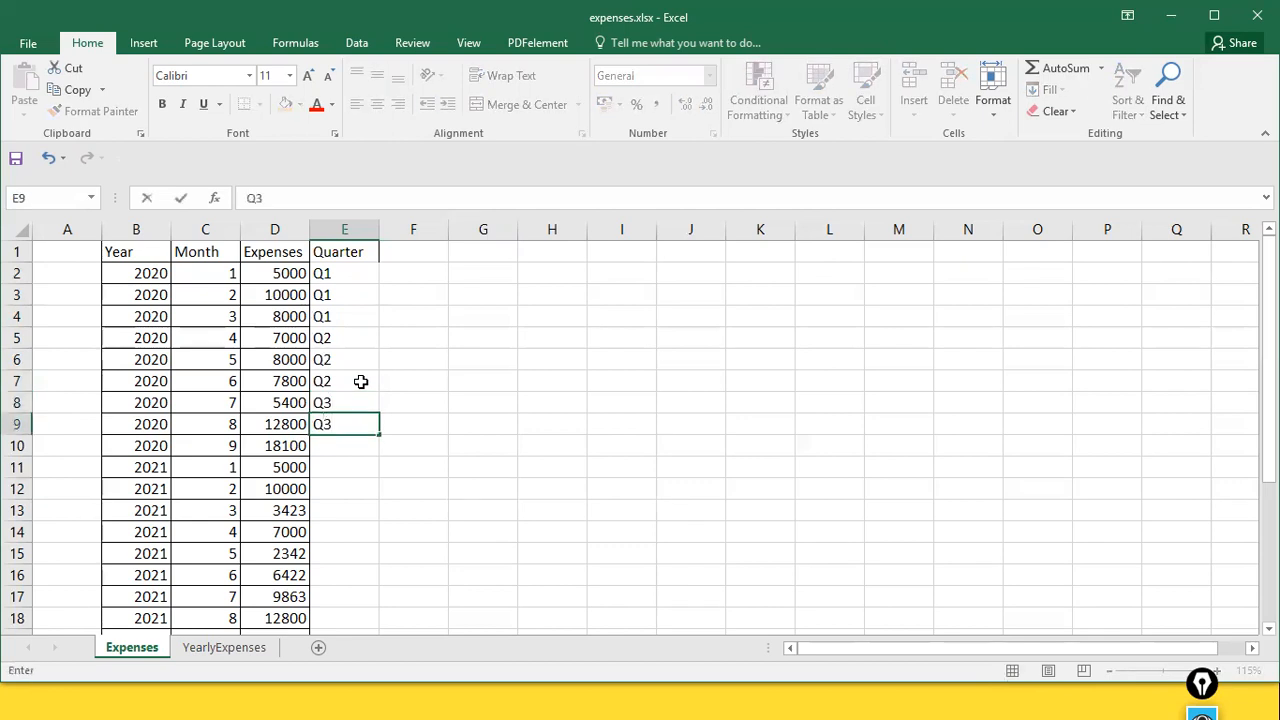
key(Return)
text(Q)
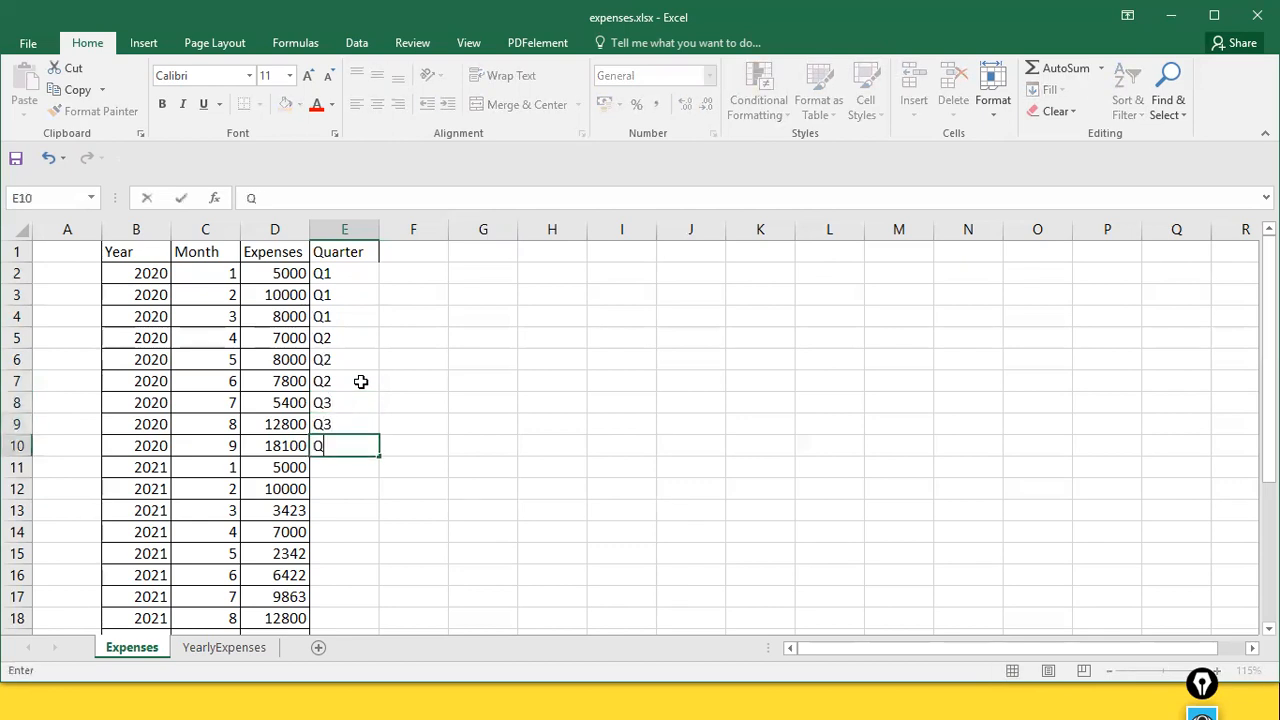
text(3)
key(Return)
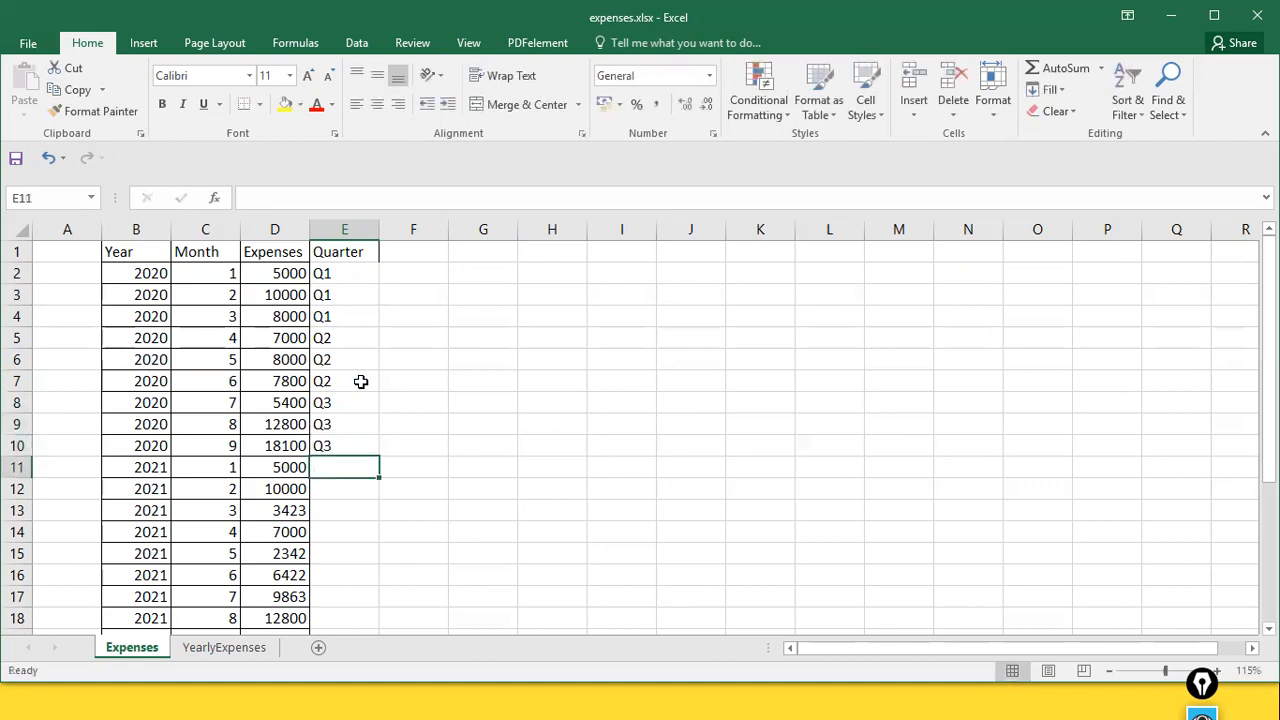
click(352, 277)
shift+click(340, 445)
key(ctrl+c)
click(333, 467)
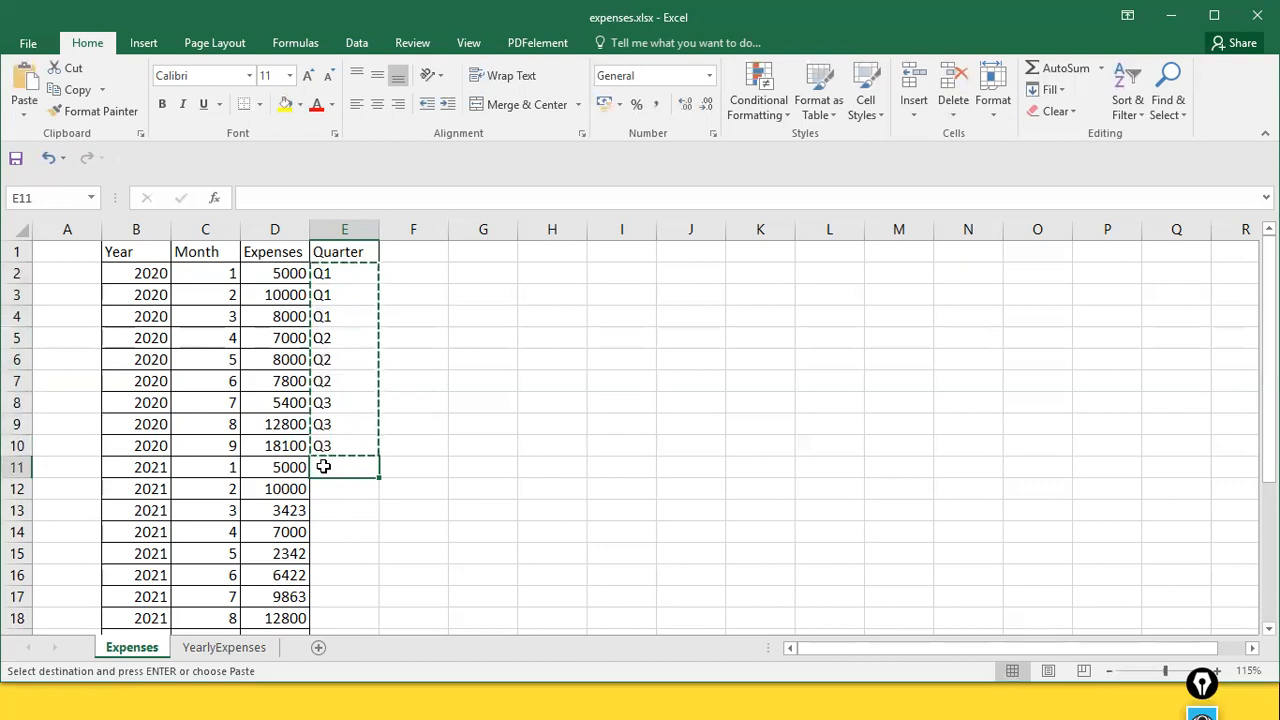
drag(334, 467, 367, 468)
Copy the 2020 quarter values in E2:E10 to the 2021 rows, starting at E11
click(349, 275)
key(Escape)
shift+click(349, 445)
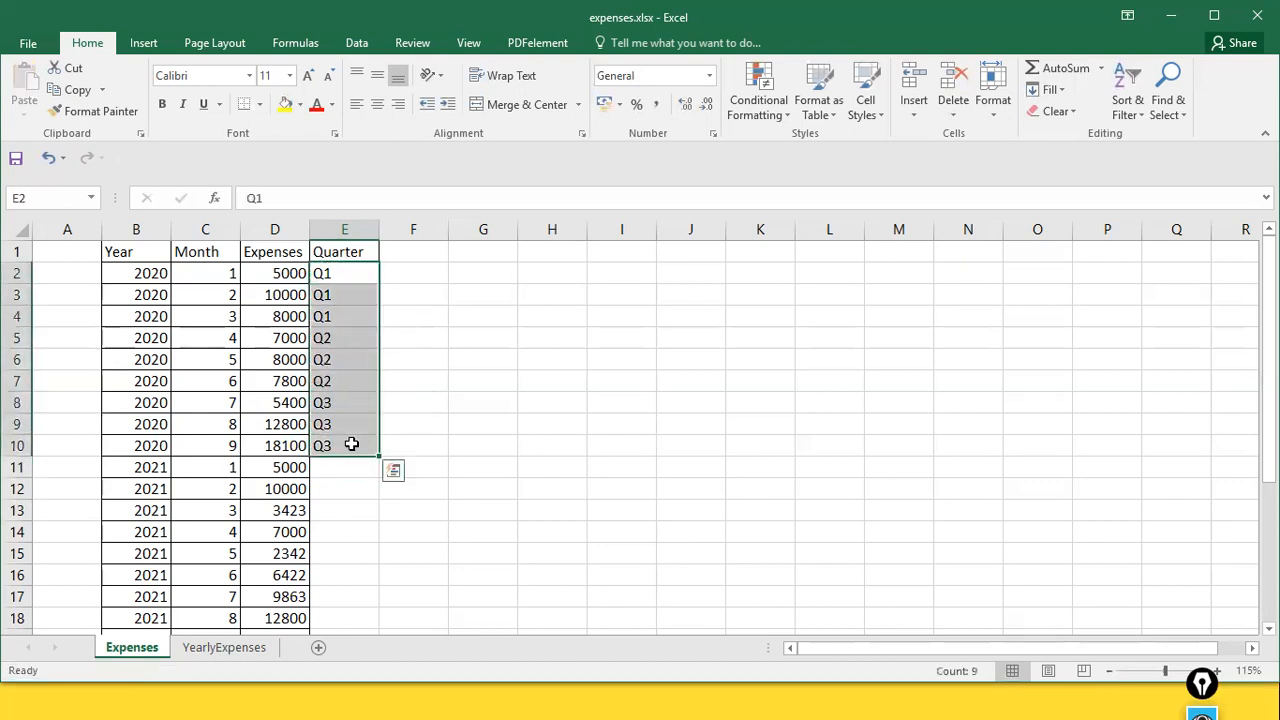
key(ctrl+c)
click(357, 465)
key(ctrl+v)
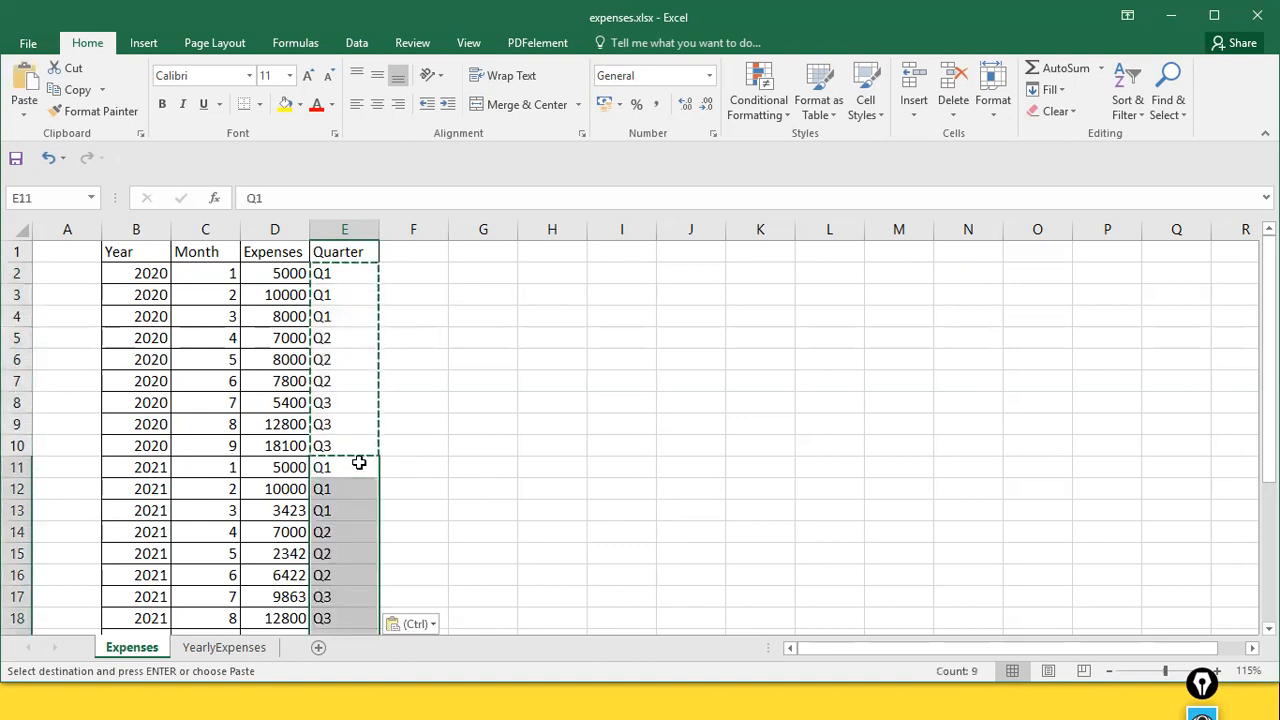
Paste the same quarter values into the 2022 rows starting at E20, and clear the copy selection
scroll(370, 465, down, 3)
click(363, 472)
key(ctrl+v)
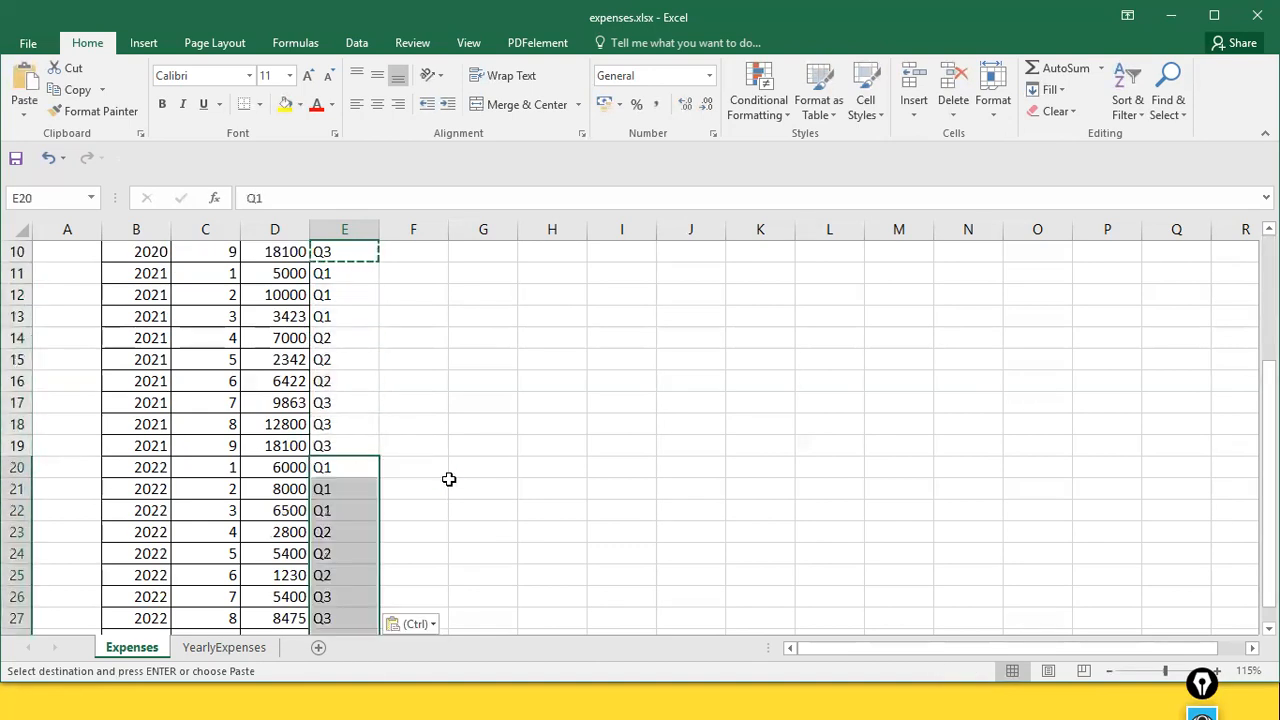
scroll(460, 465, down, 4)
scroll(471, 451, up, 7)
click(487, 424)
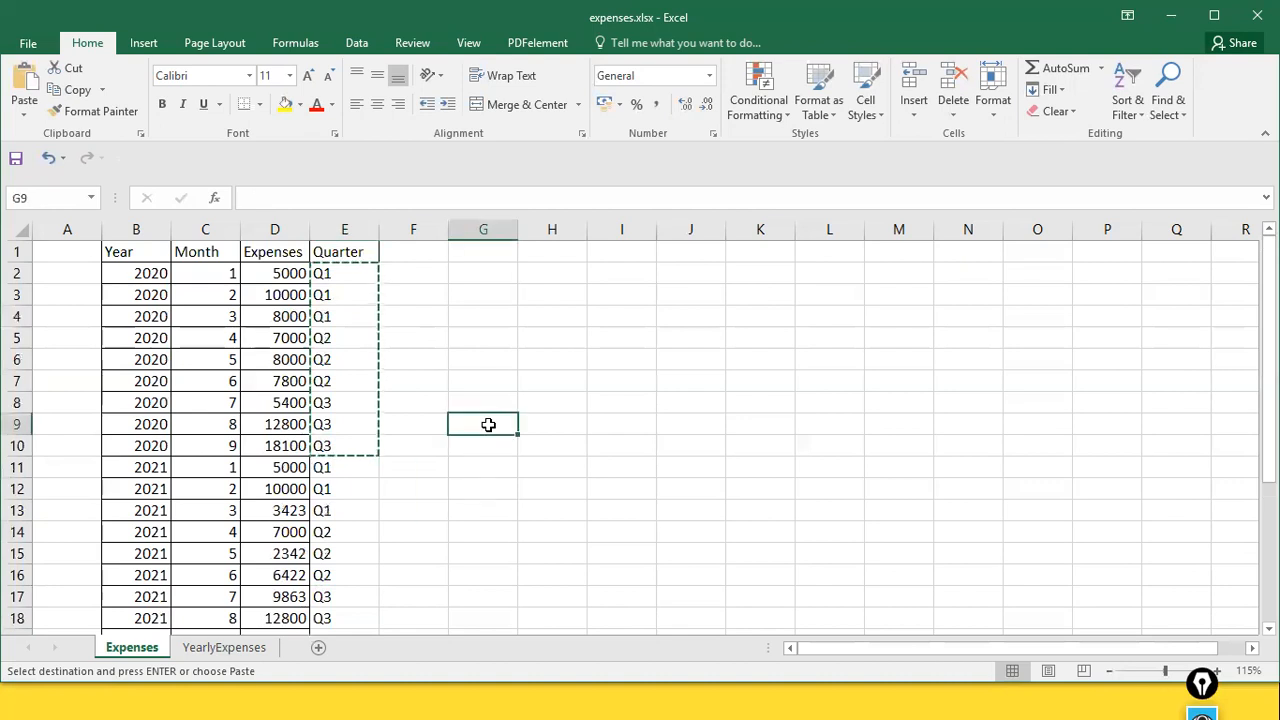
key(Escape)
Apply borders around all cells of the expenses table, B1:E28, including the Quarter column
click(146, 248)
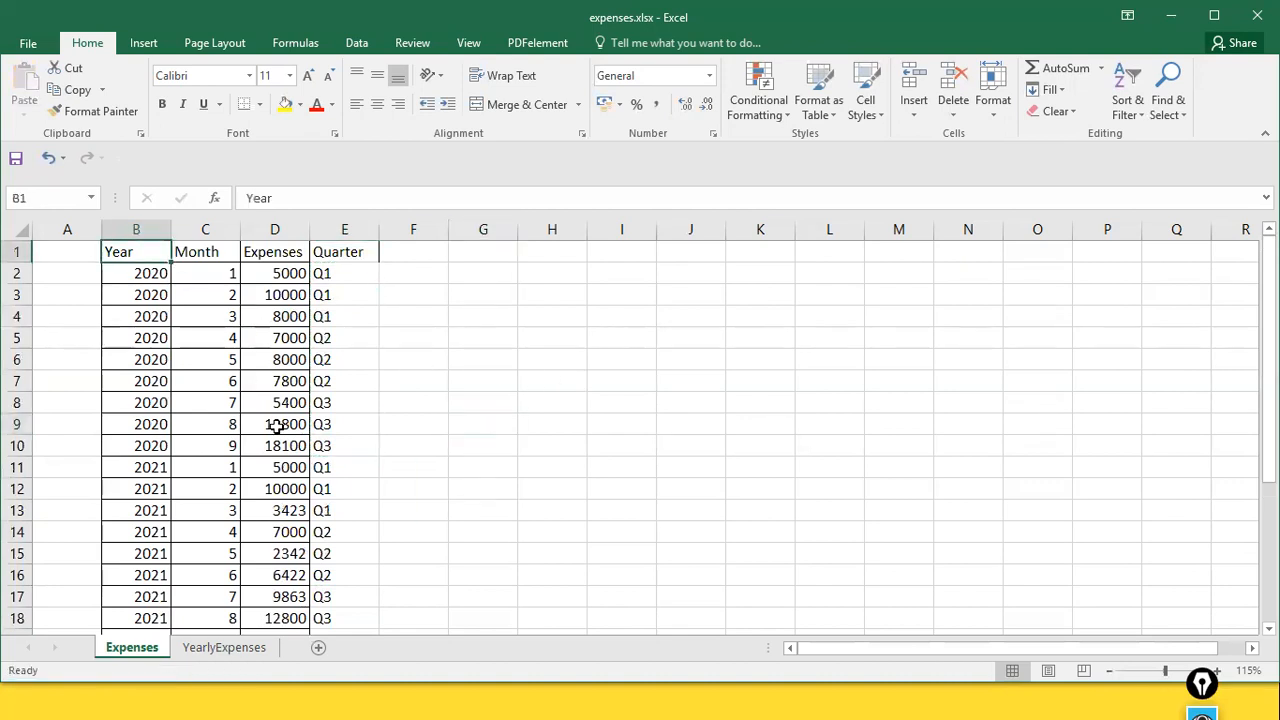
scroll(330, 522, down, 2)
scroll(354, 466, down, 4)
shift+click(356, 448)
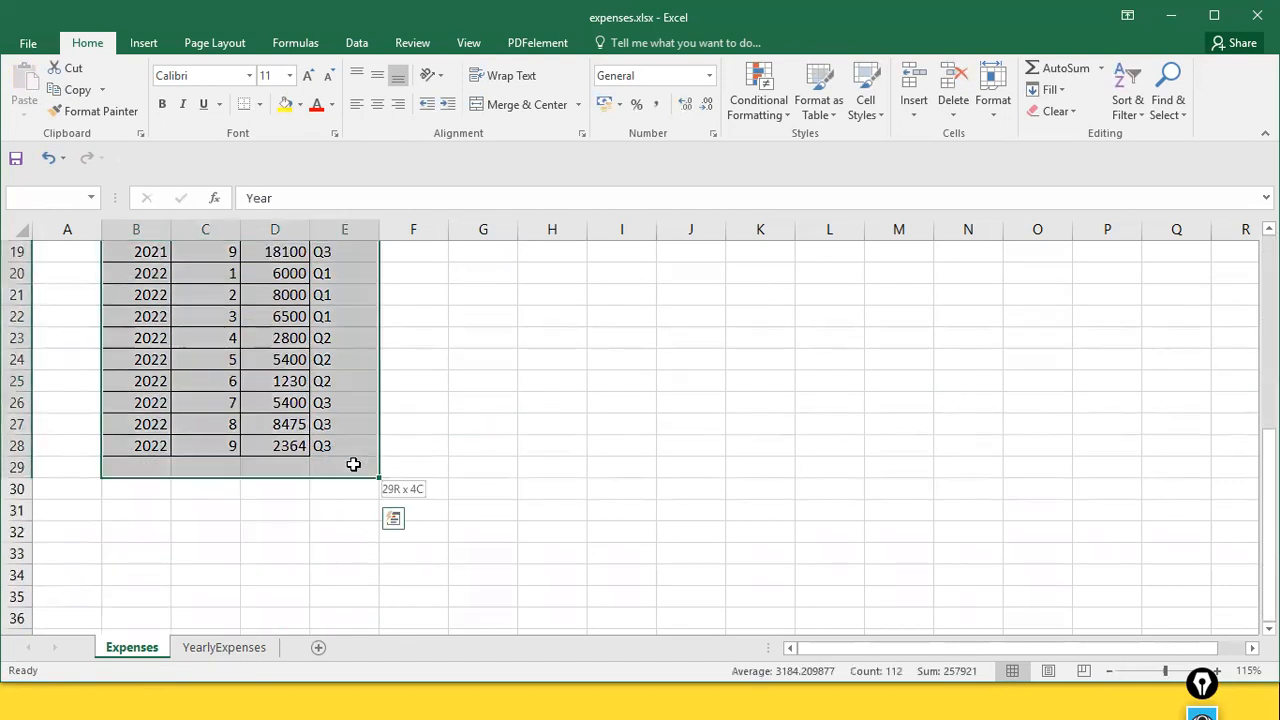
click(259, 104)
click(329, 264)
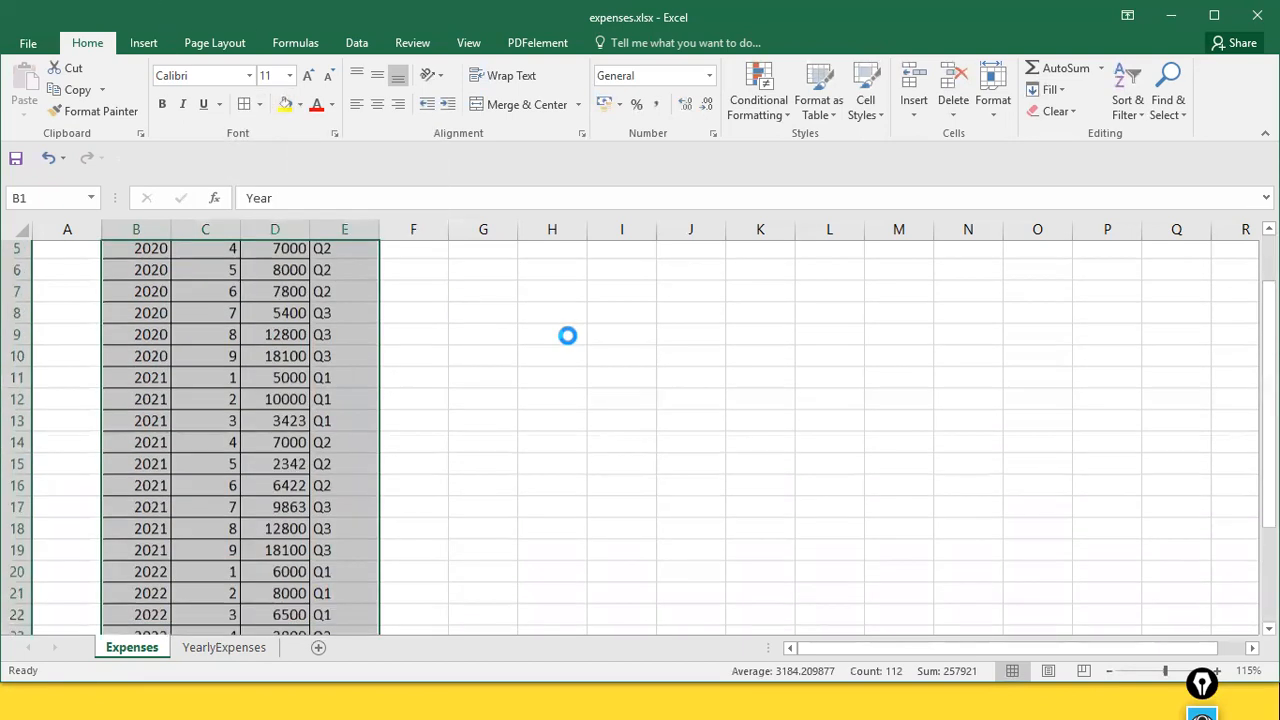
click(569, 341)
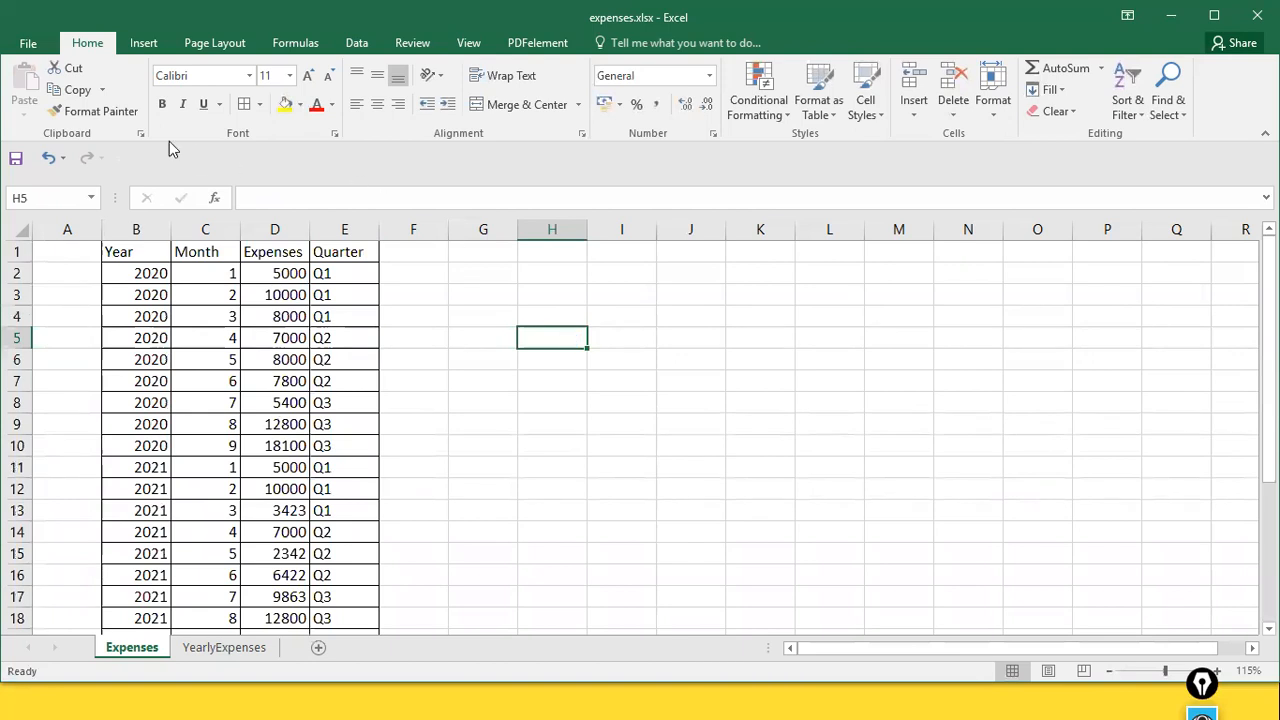
Save a copy of the workbook as expenses1.xlsx in the dat1 folder
click(28, 43)
click(44, 231)
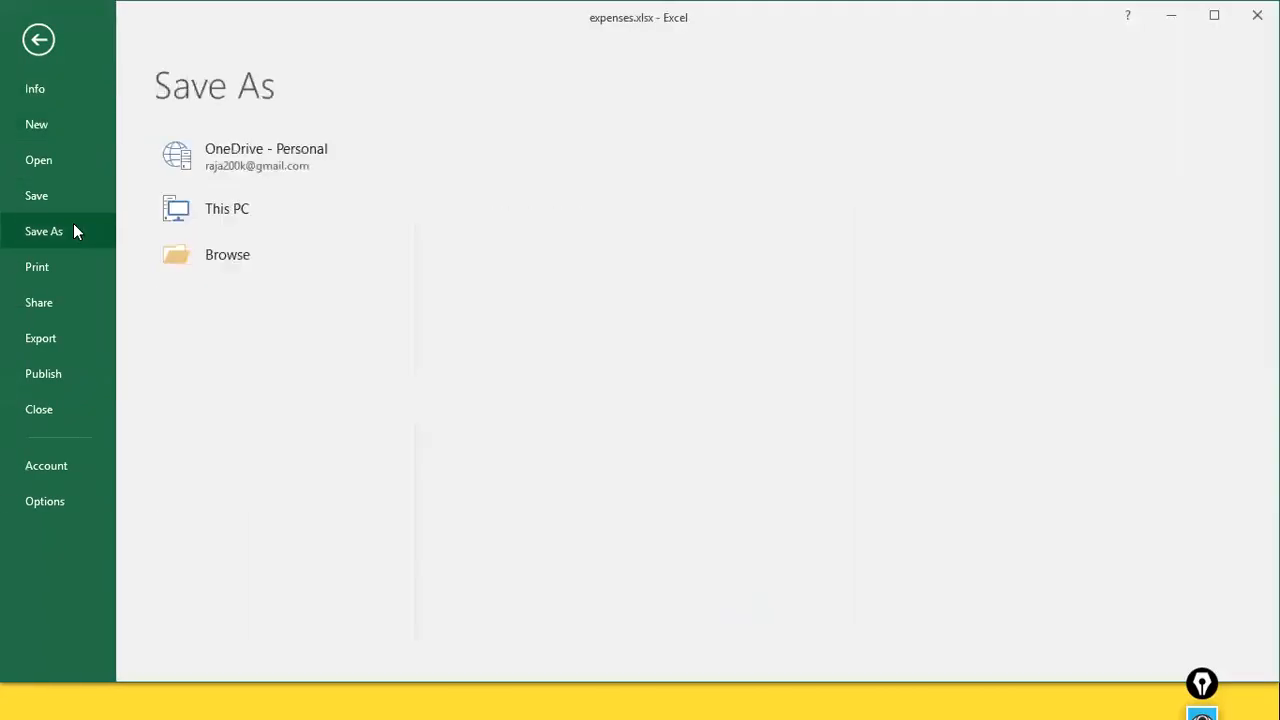
click(274, 300)
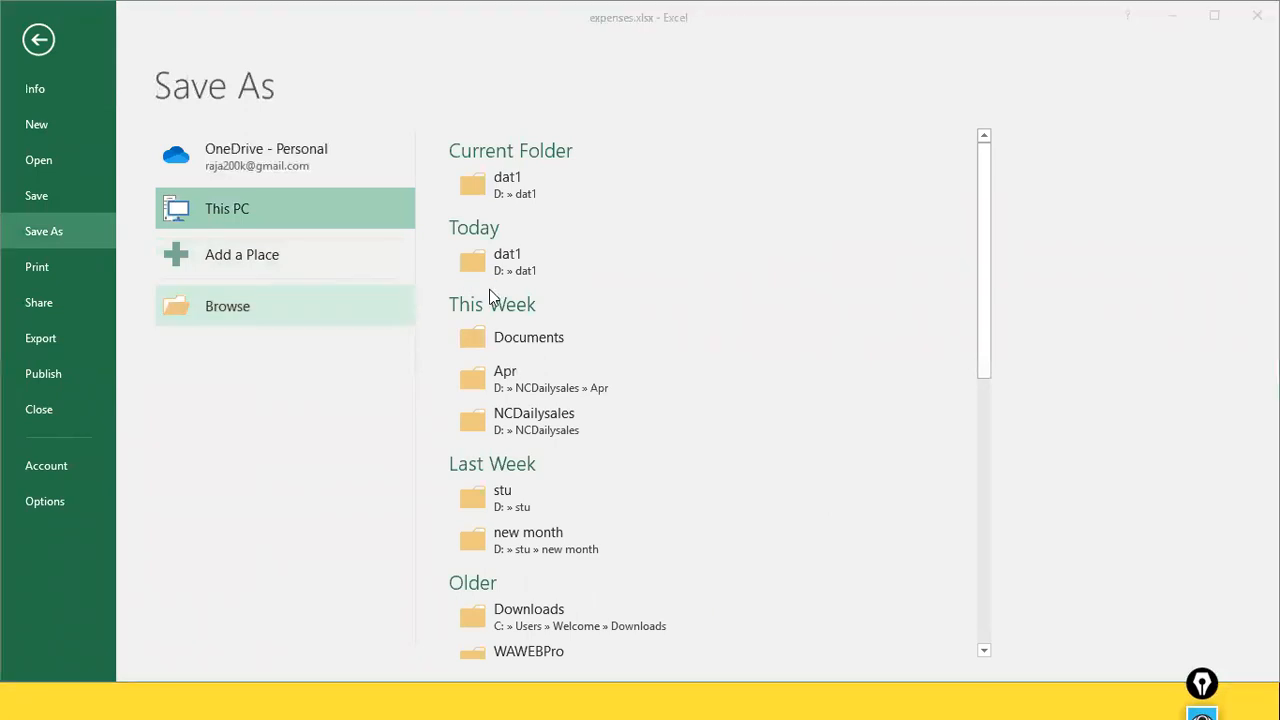
click(176, 315)
text(1)
click(472, 443)
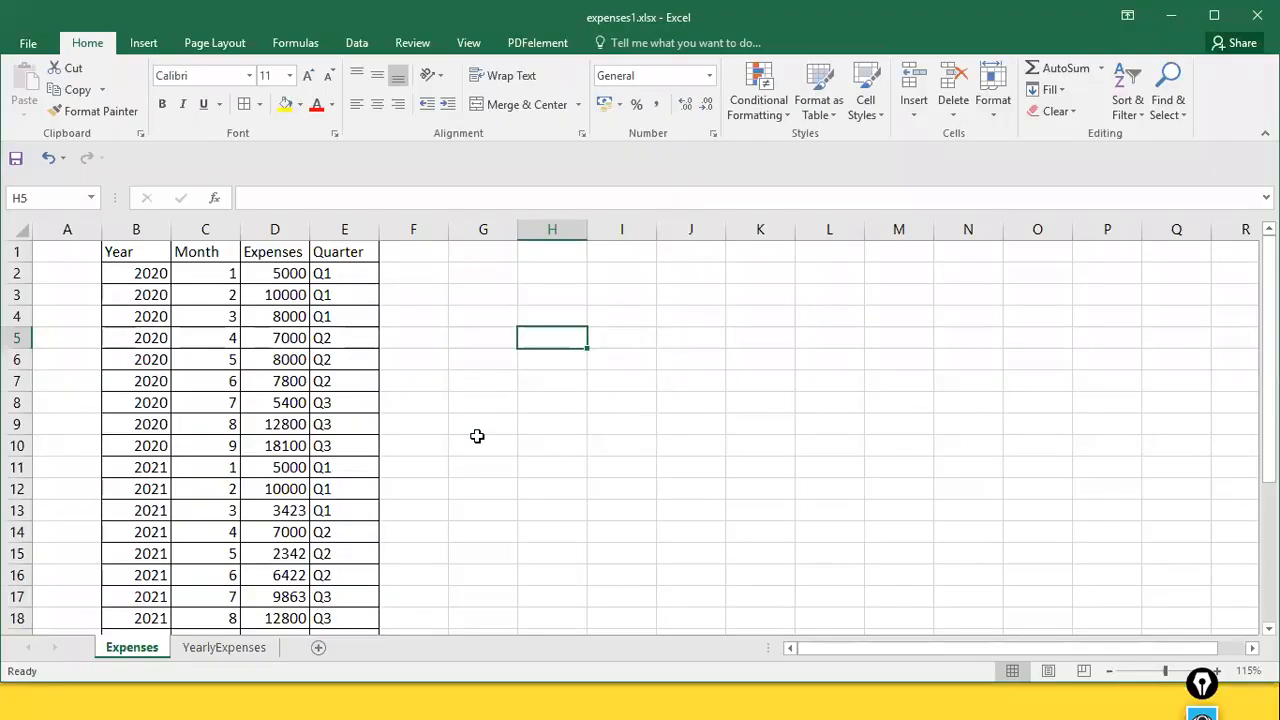
Check expenses1.xlsx from the dat1 folder, close it and open expenses.xlsx to check its Quarter column
click(1246, 24)
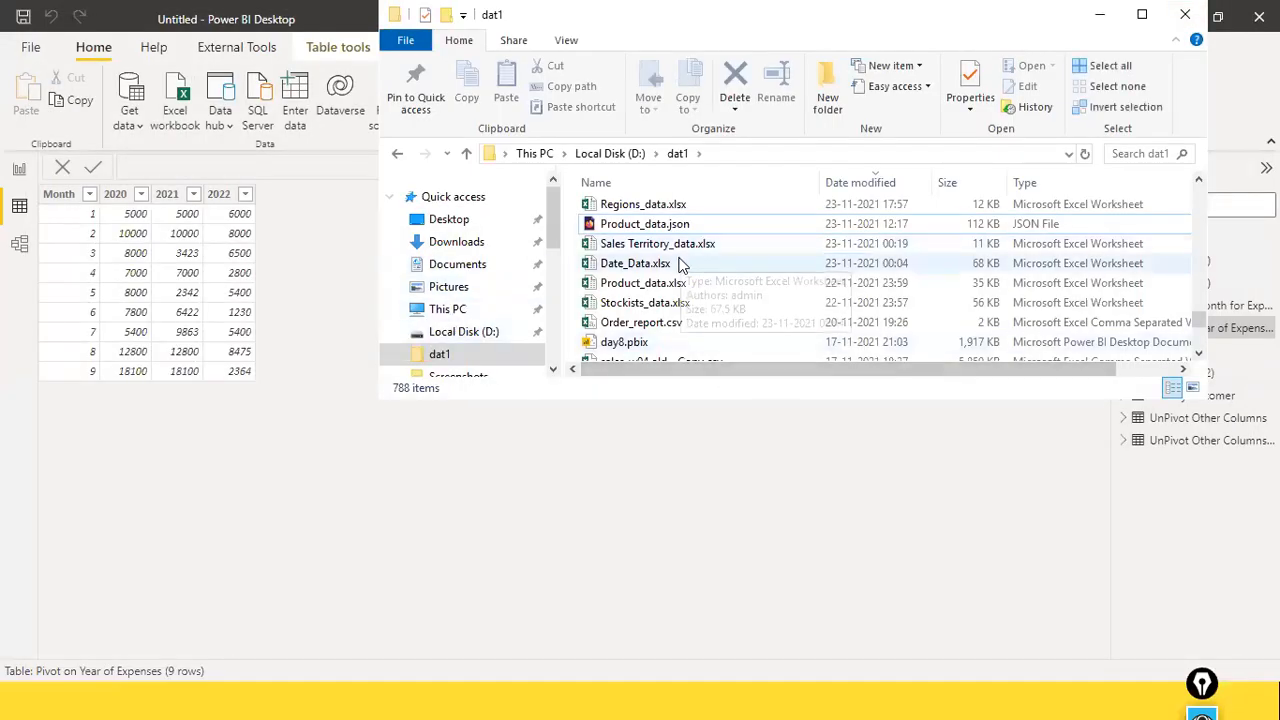
click(676, 266)
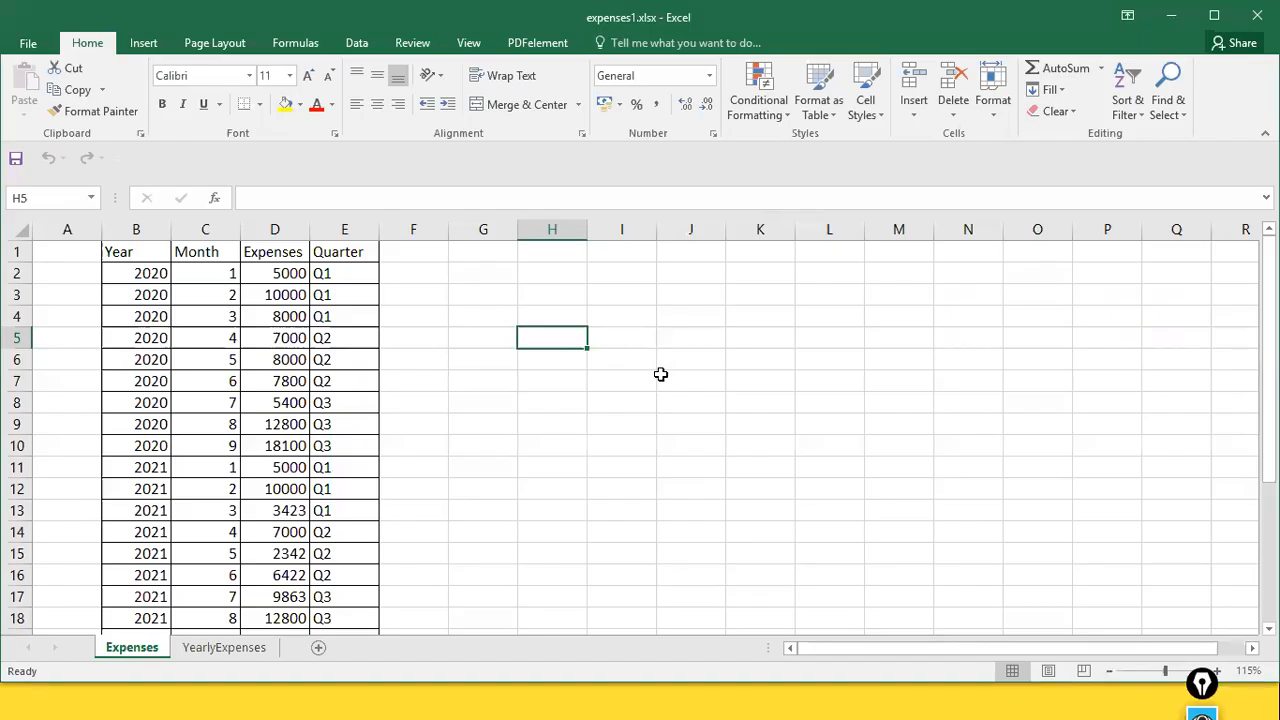
click(1257, 15)
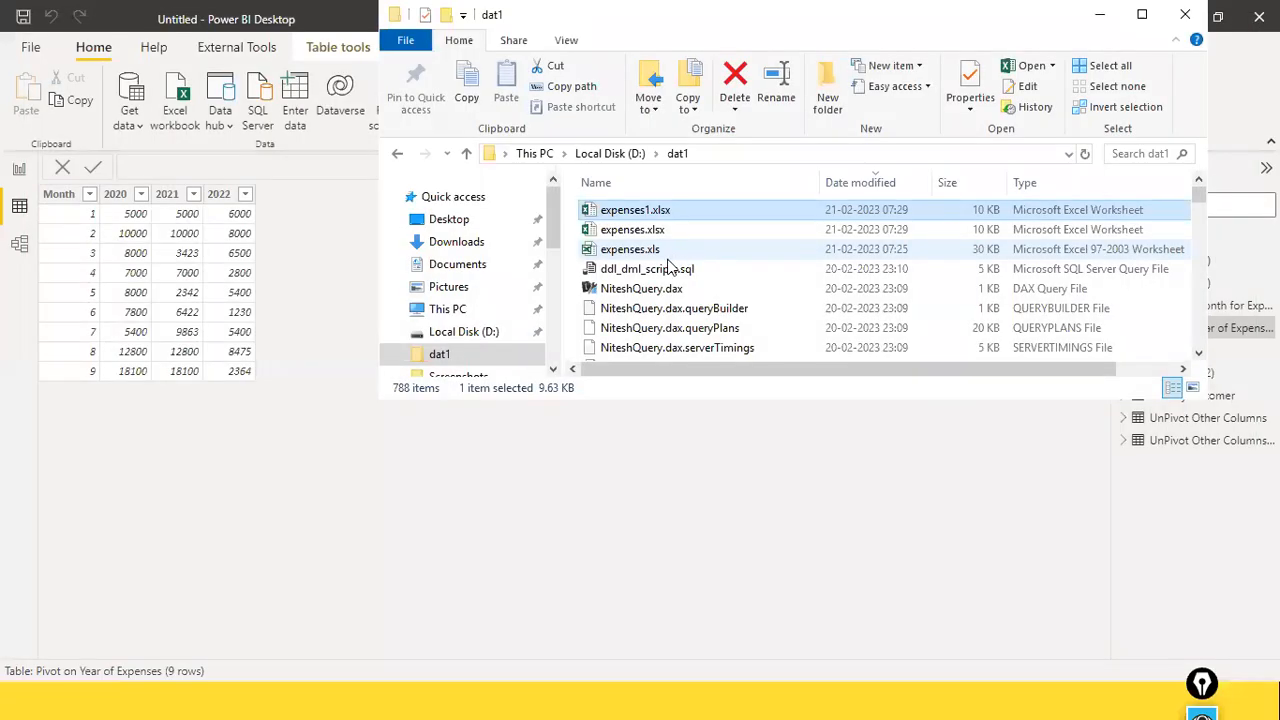
double_click(668, 232)
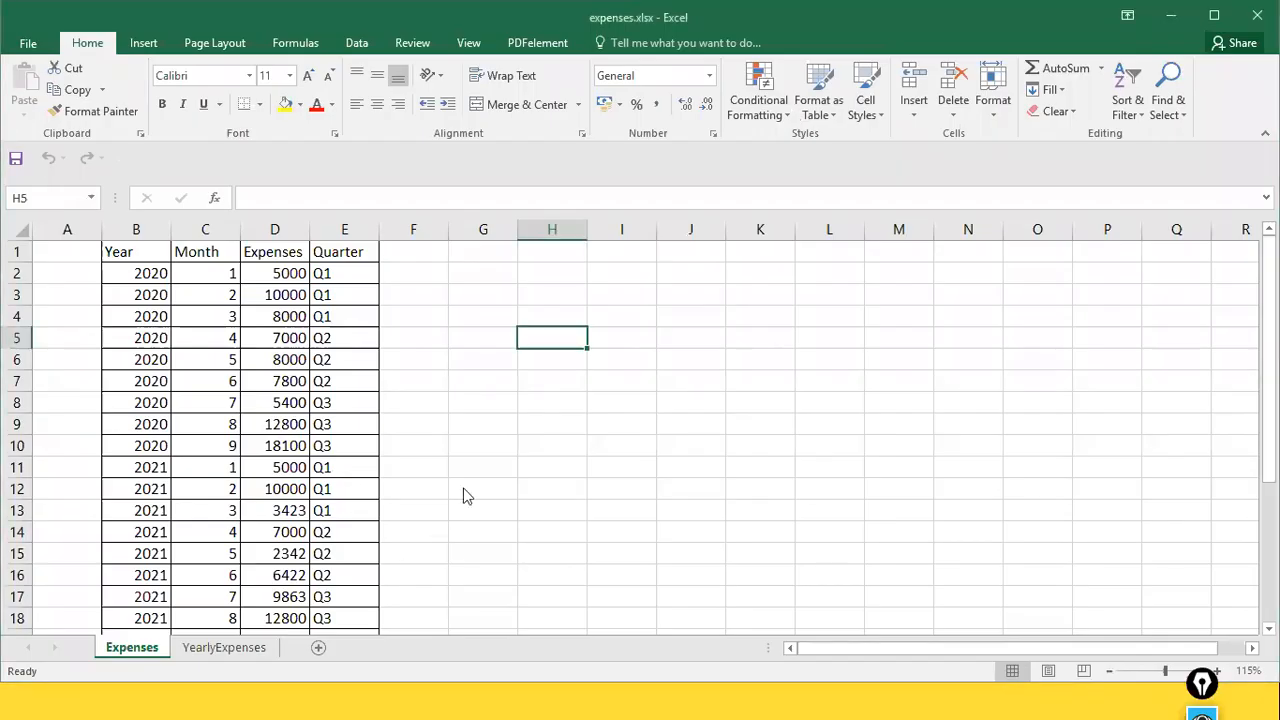
Switch to Power BI Desktop, show the Report view and refresh the data of all tables
key(alt+Tab)
key(alt+Tab)
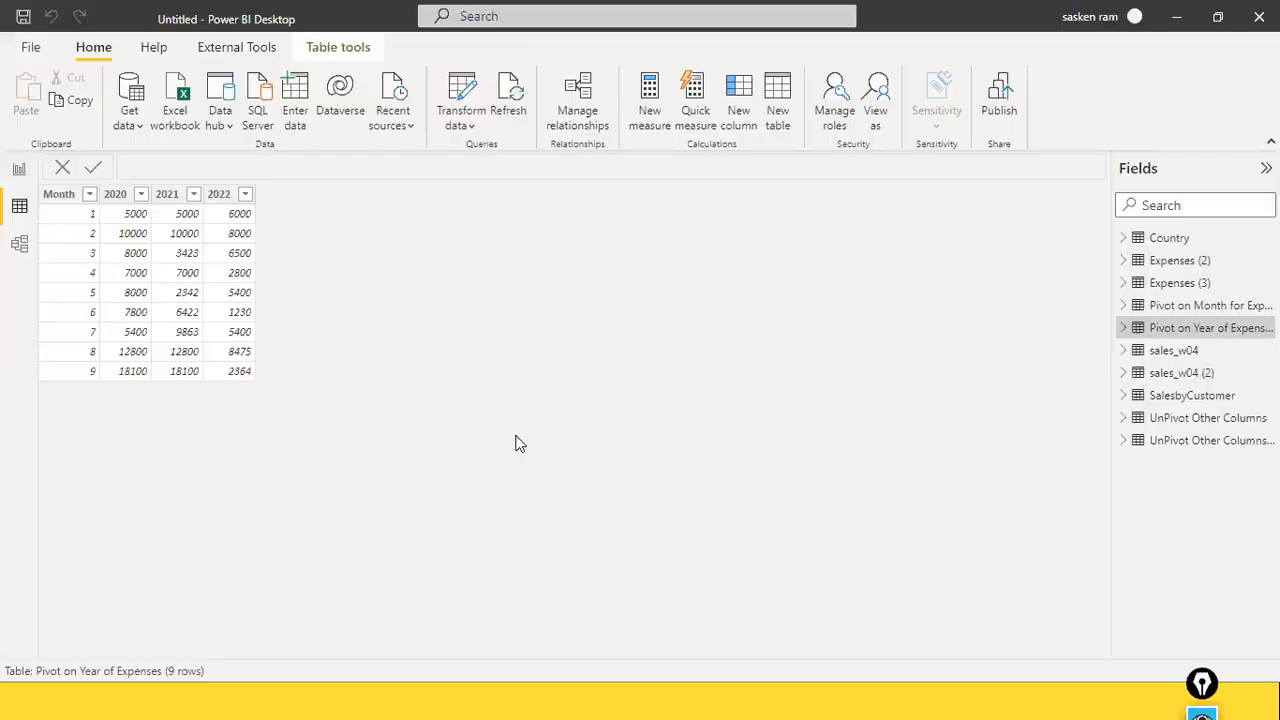
click(24, 166)
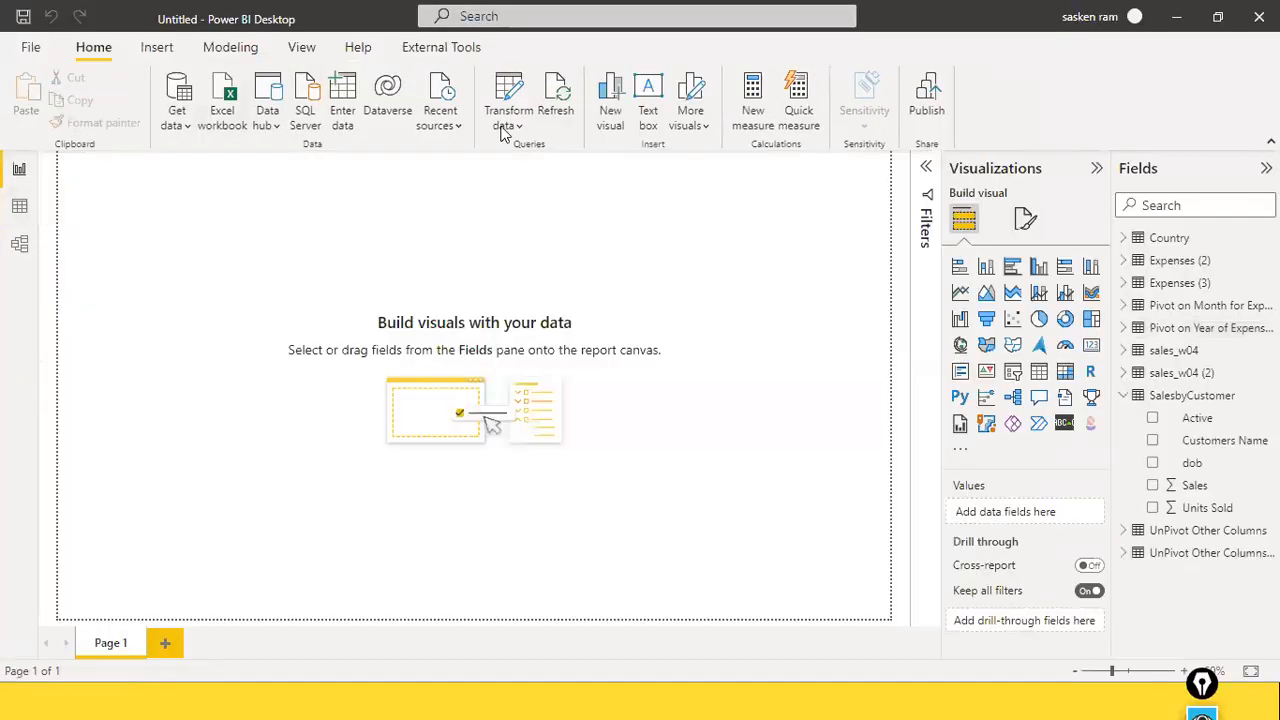
click(565, 105)
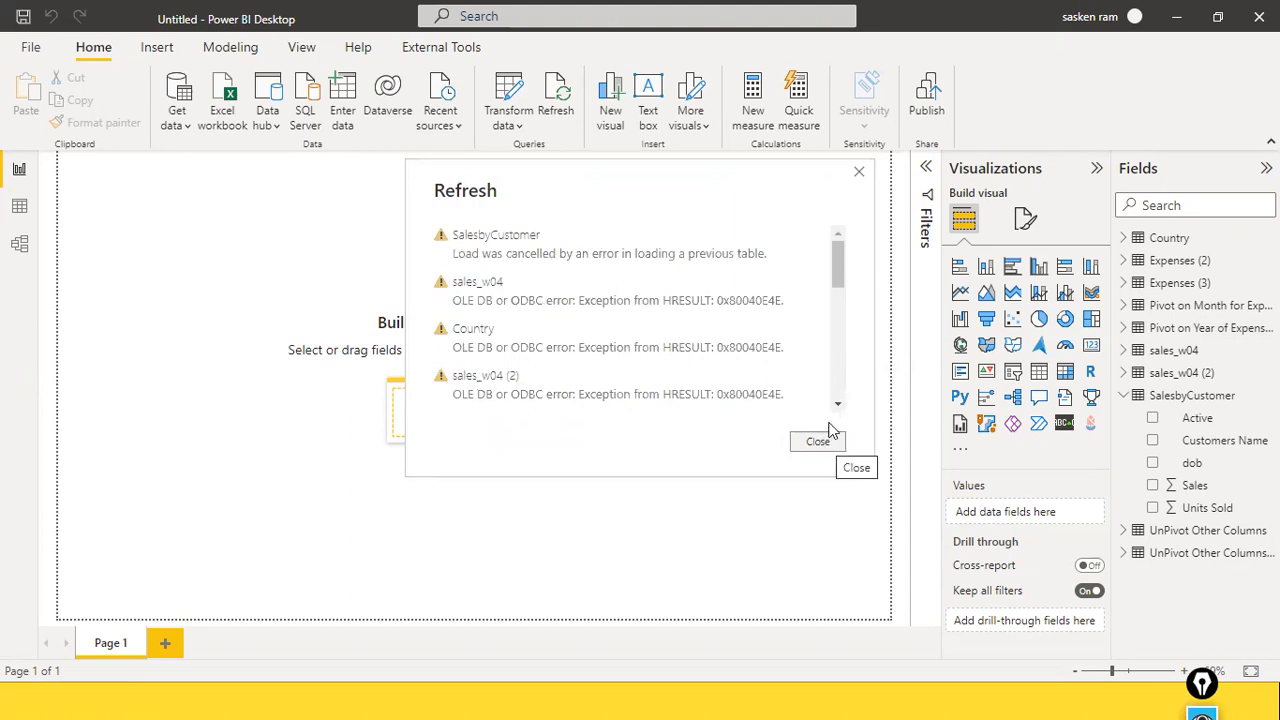
Read through the refresh messages for all tables, close them and open the Model view
scroll(838, 385, down, 2)
scroll(838, 385, down, 5)
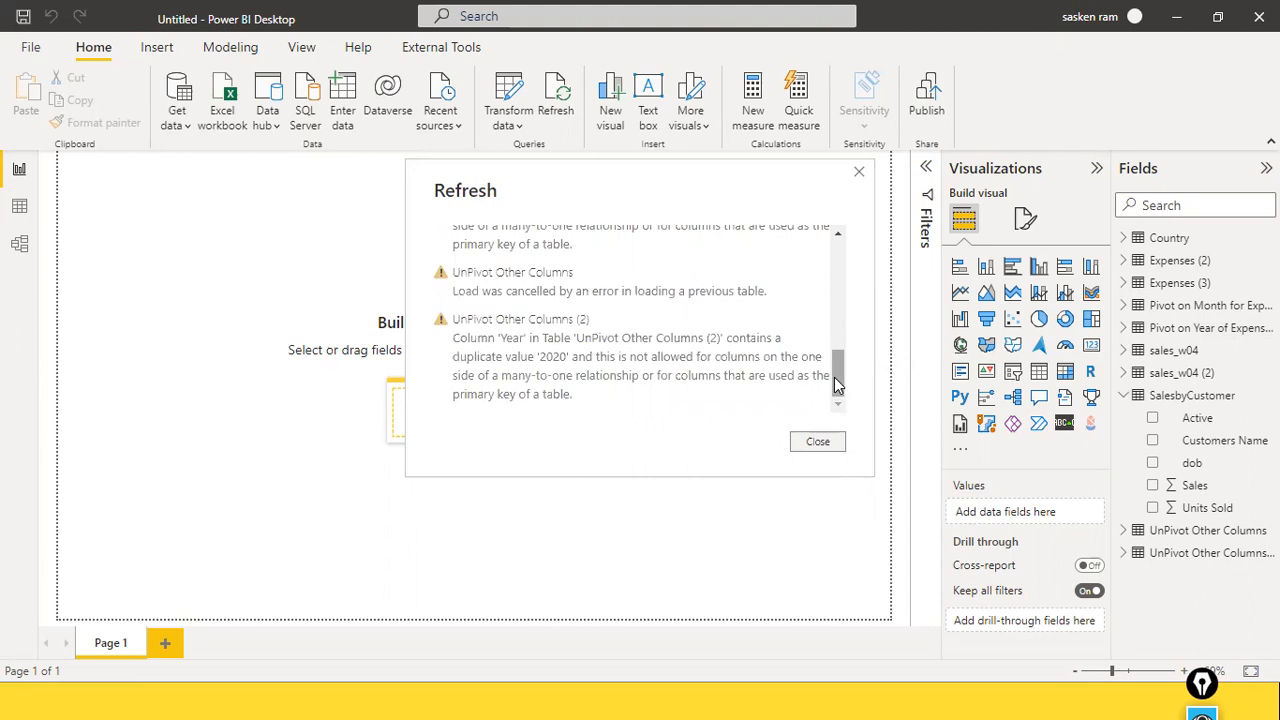
click(806, 446)
click(19, 243)
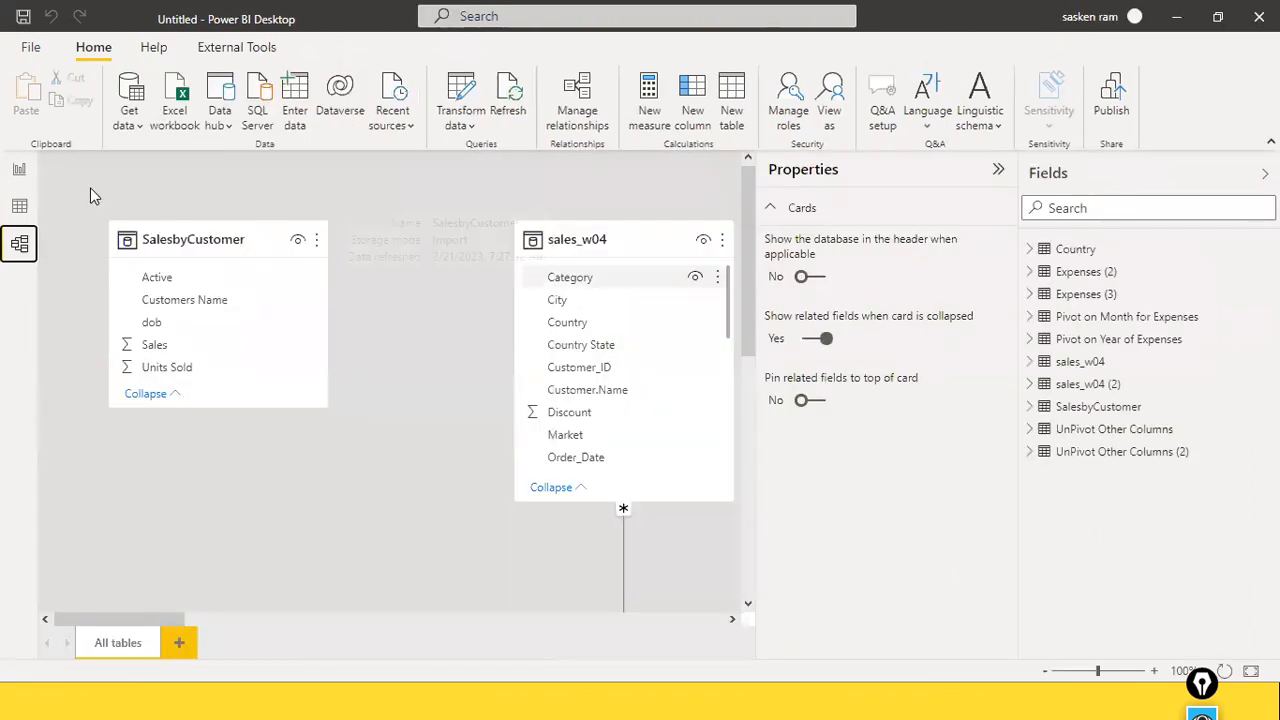
Return to the Report view and connect to the Excel workbook expenses1.xlsx in the dat1 folder
click(22, 171)
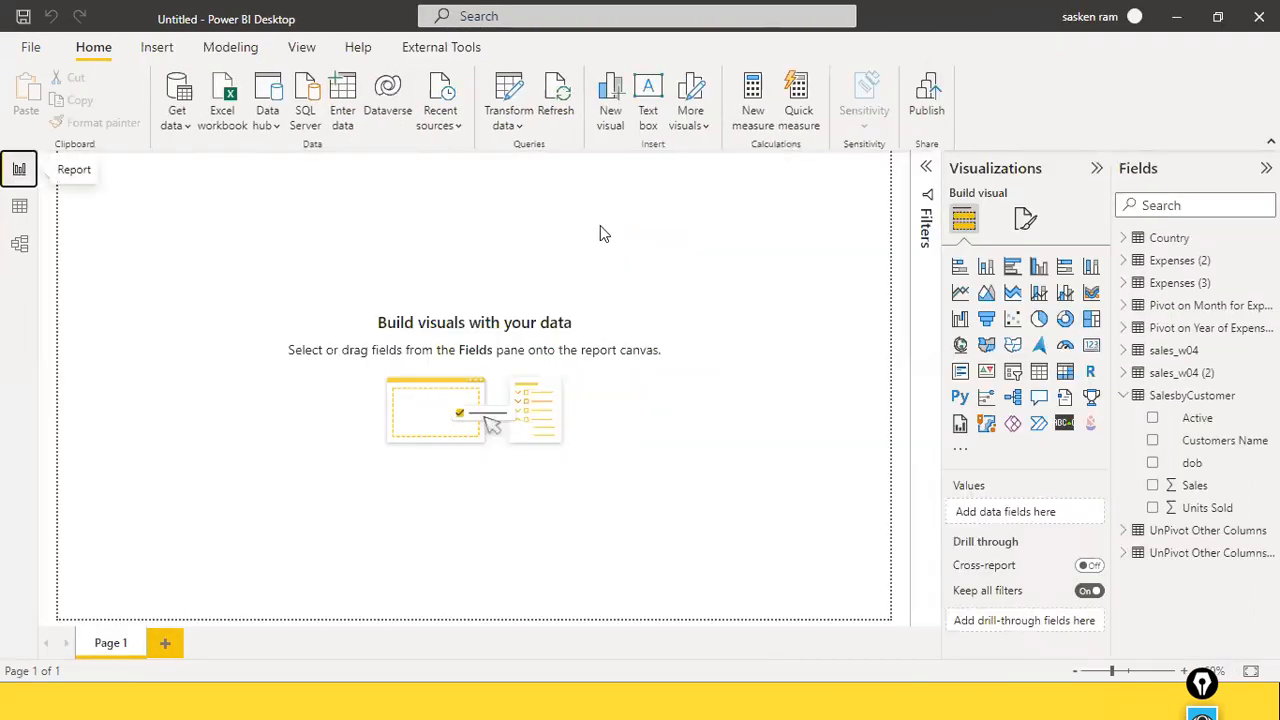
click(1124, 396)
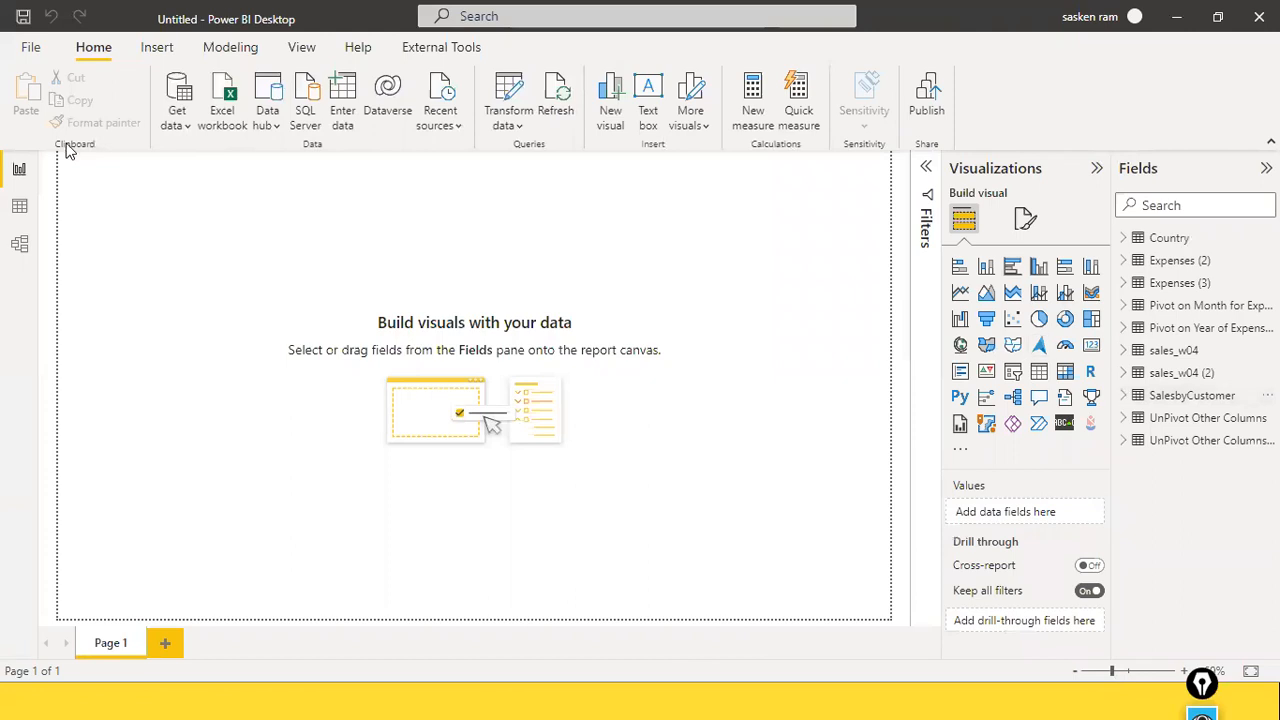
click(195, 138)
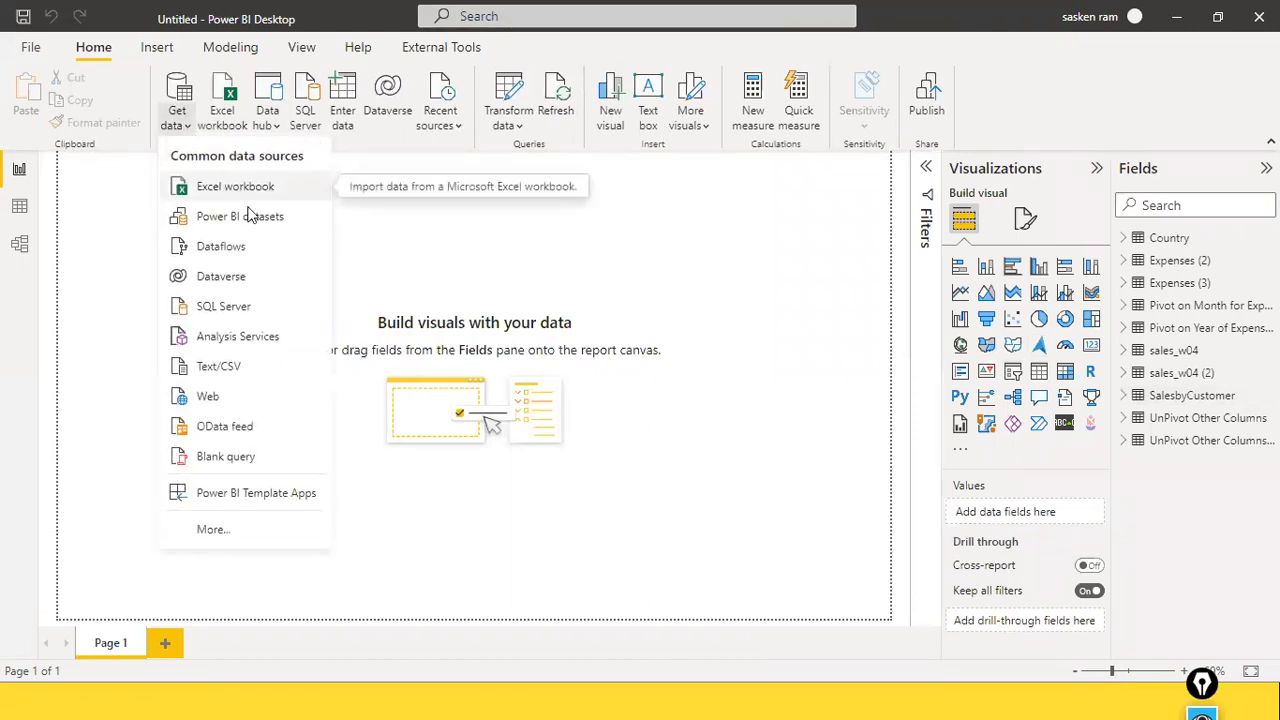
click(245, 192)
click(325, 268)
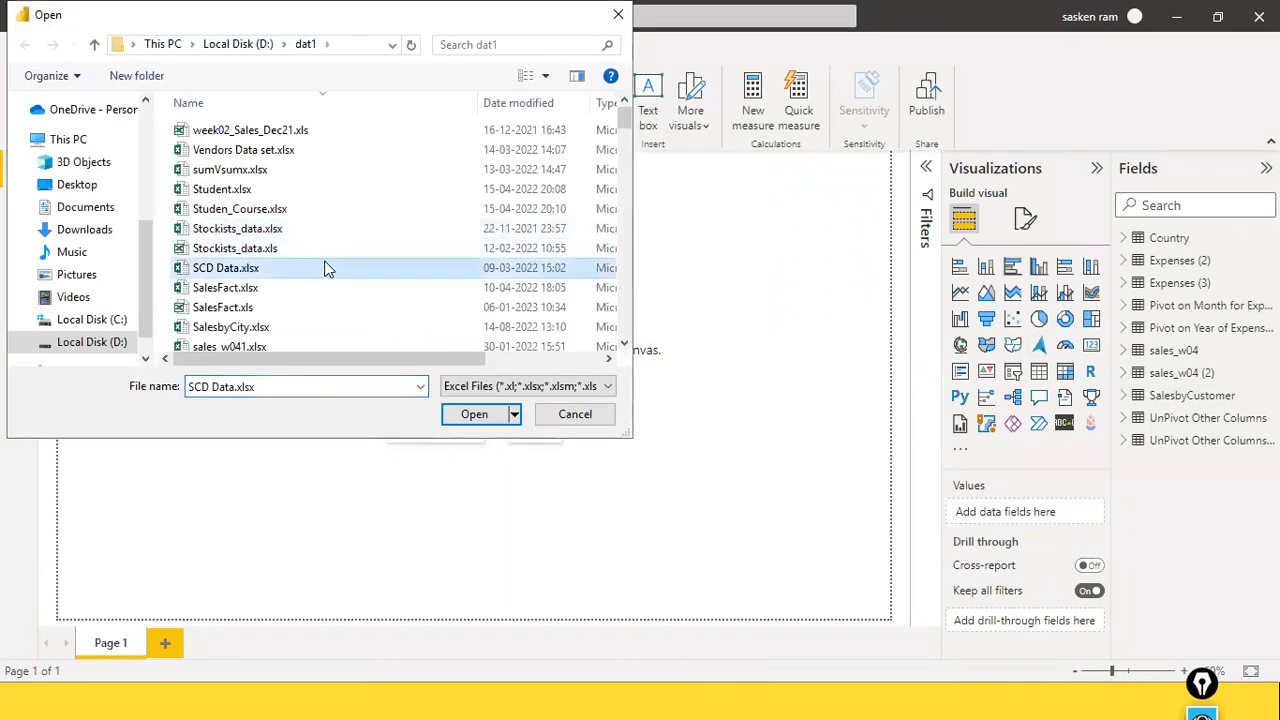
key(e)
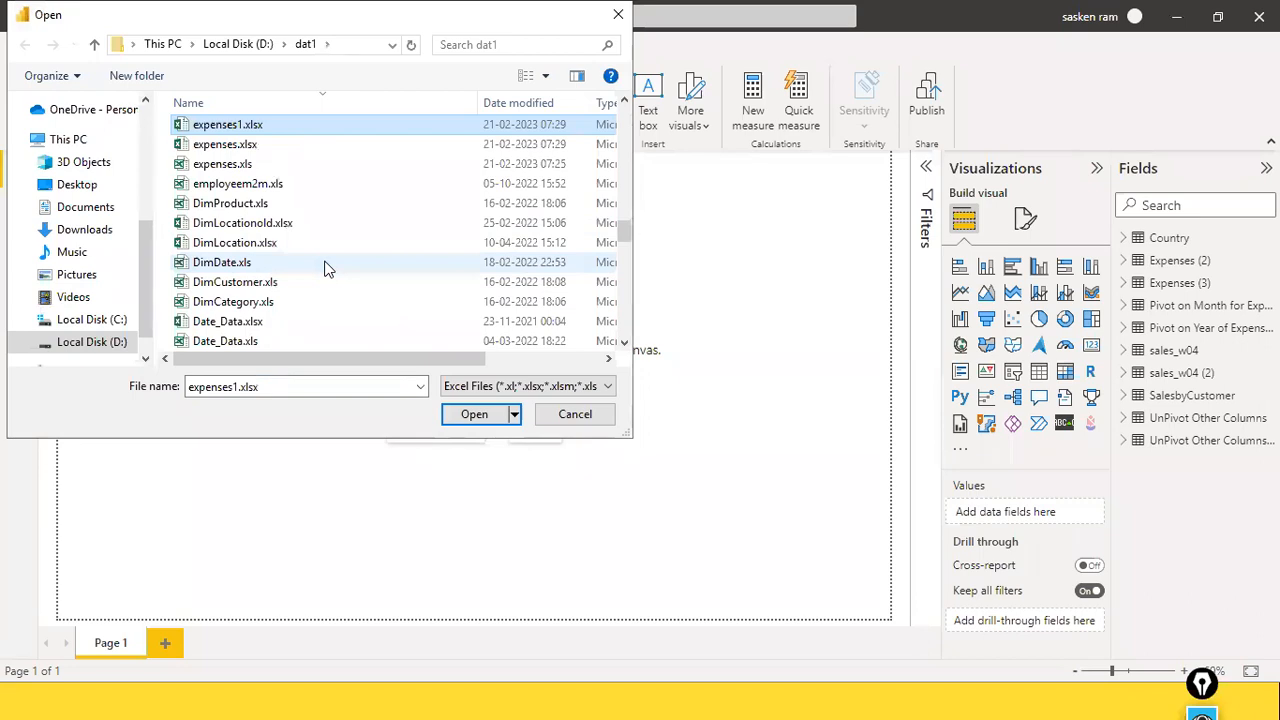
double_click(288, 137)
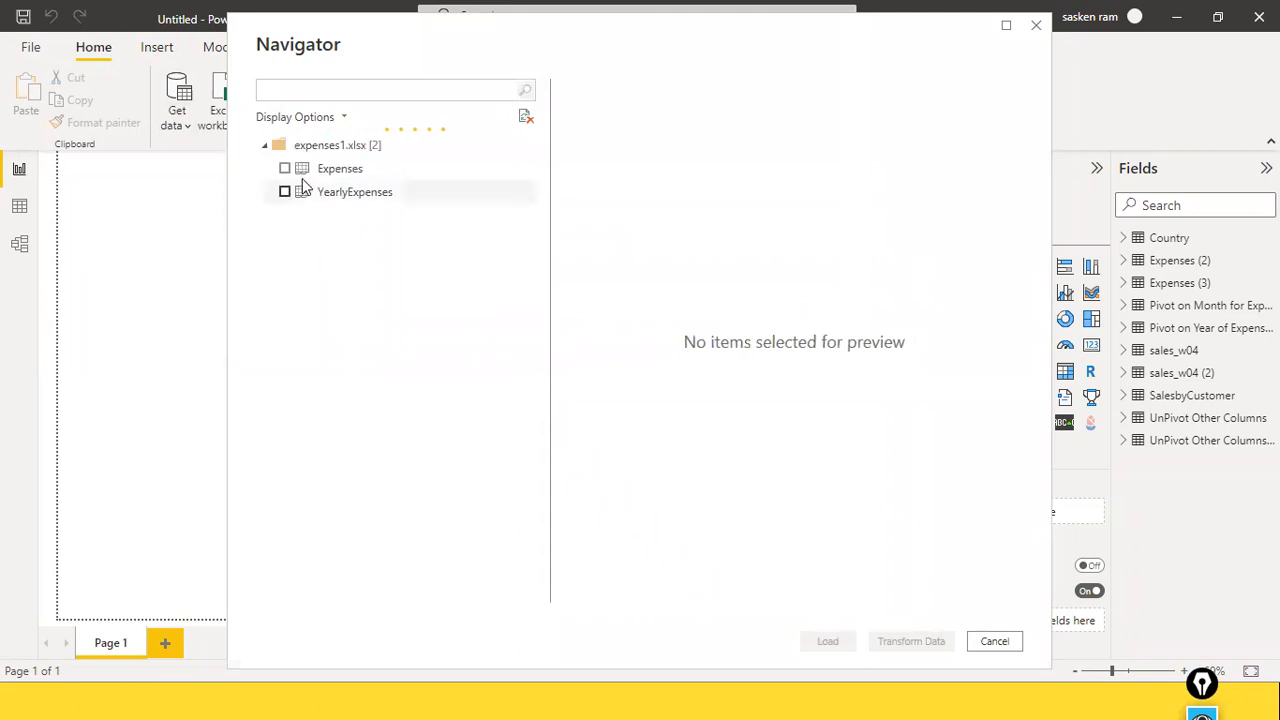
Load the Expenses sheet from expenses1.xlsx, apply the pending query changes and expand the new Expenses table to check its fields
click(285, 169)
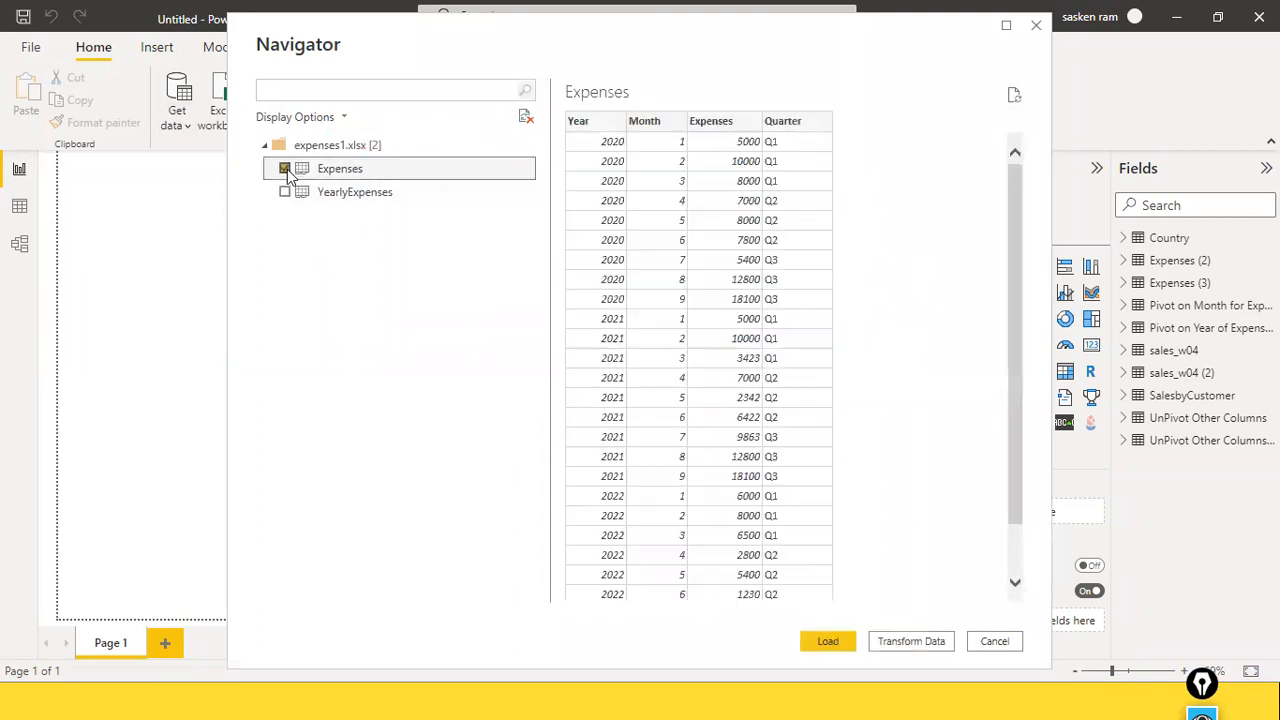
click(828, 641)
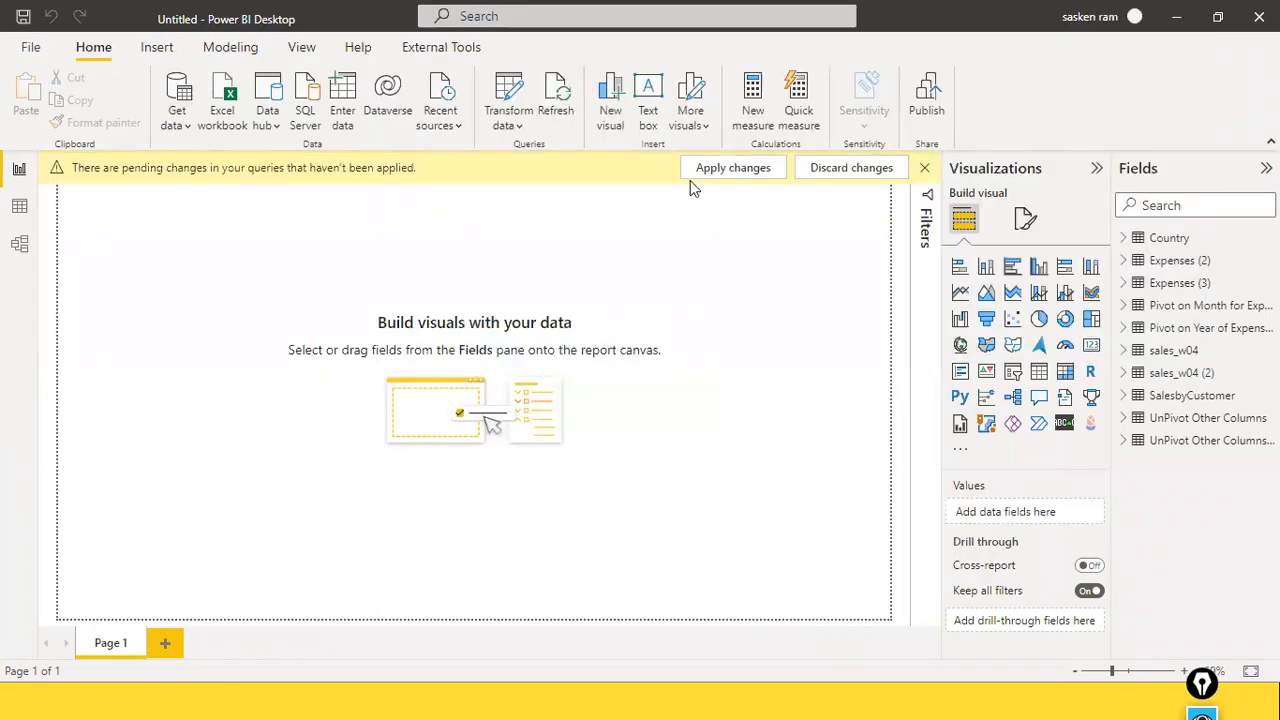
click(694, 175)
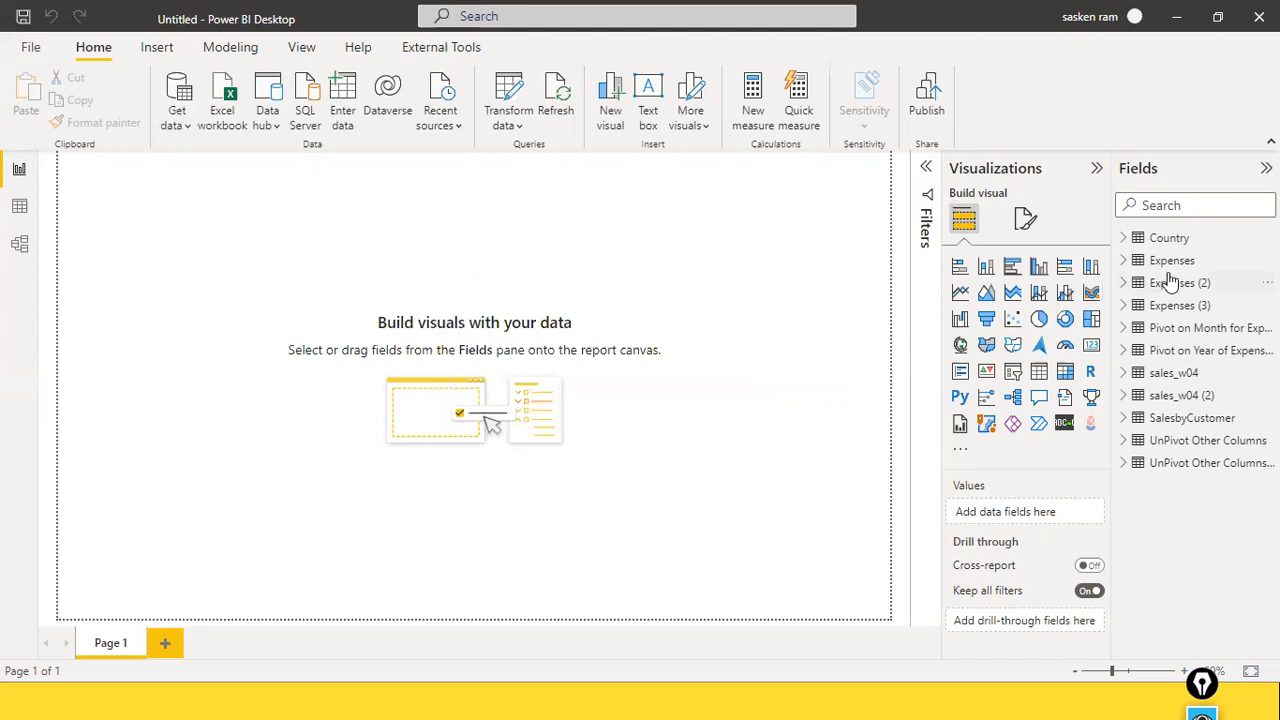
click(1136, 263)
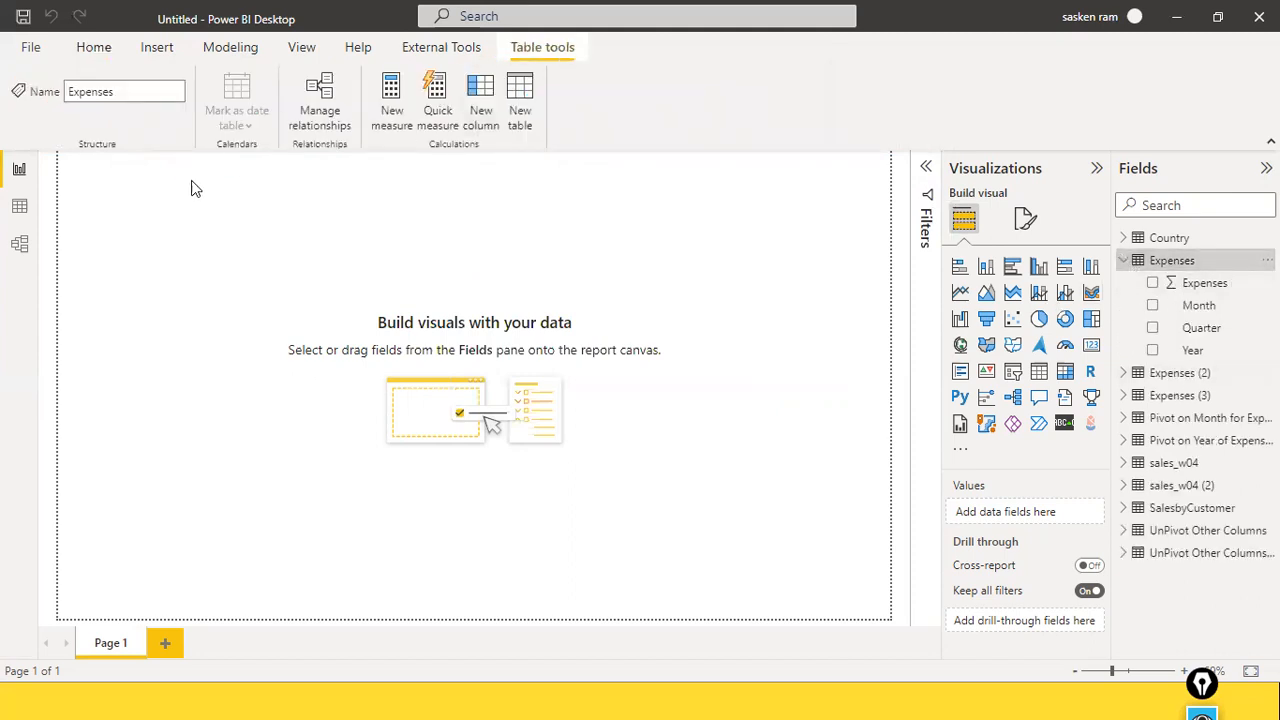
Open the Power Query Editor and show the newly loaded Expenses query
click(97, 50)
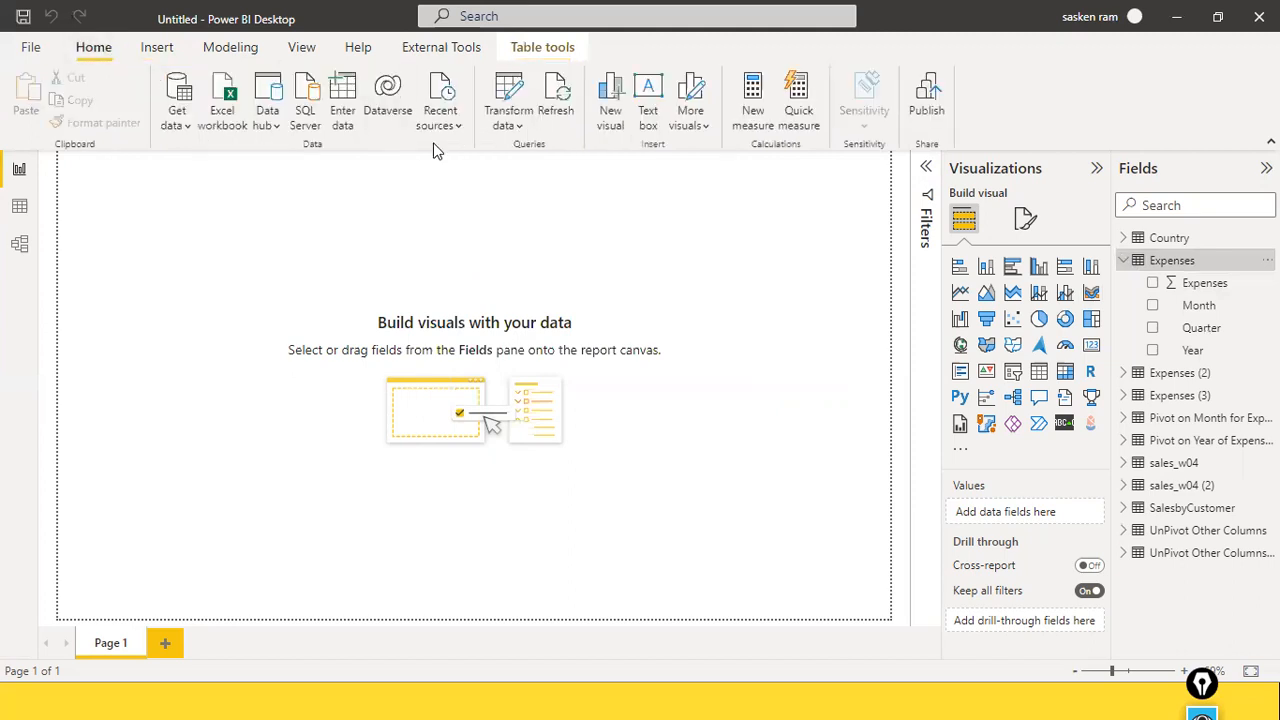
click(528, 132)
click(534, 155)
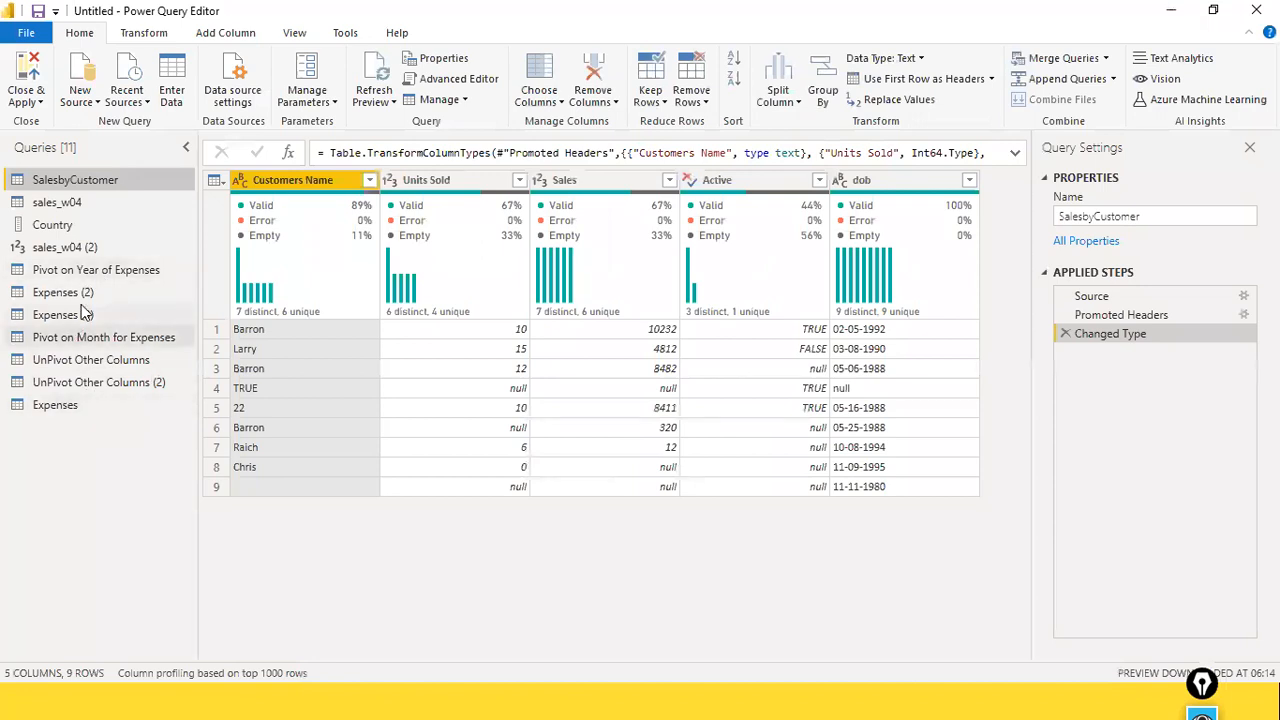
click(70, 405)
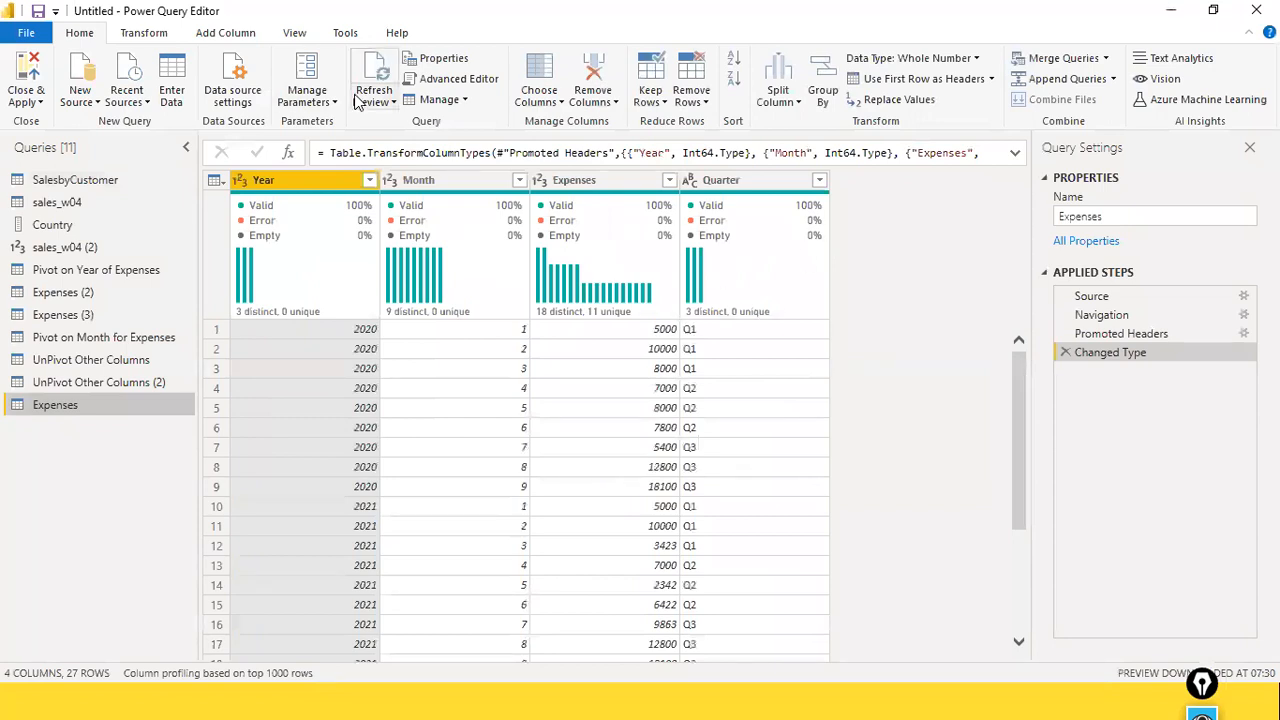
Pivot the Year column of the Expenses query, using Expenses as the values column
click(225, 34)
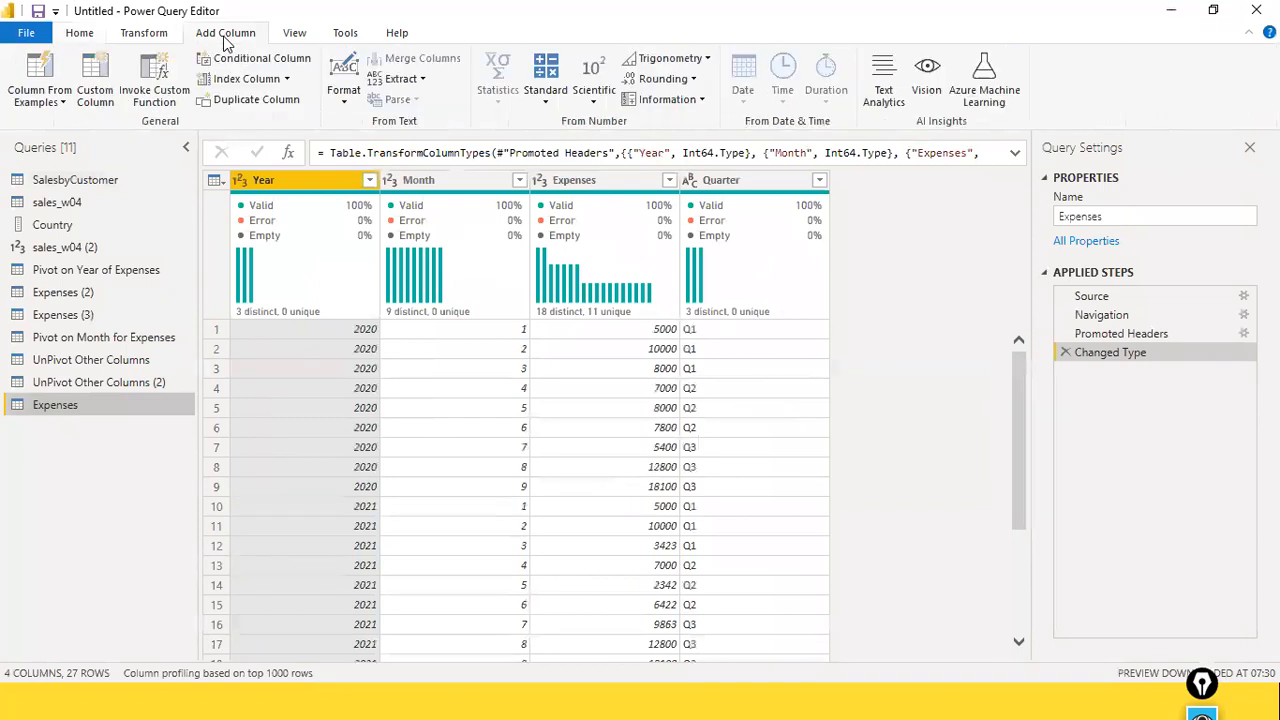
click(150, 37)
click(398, 99)
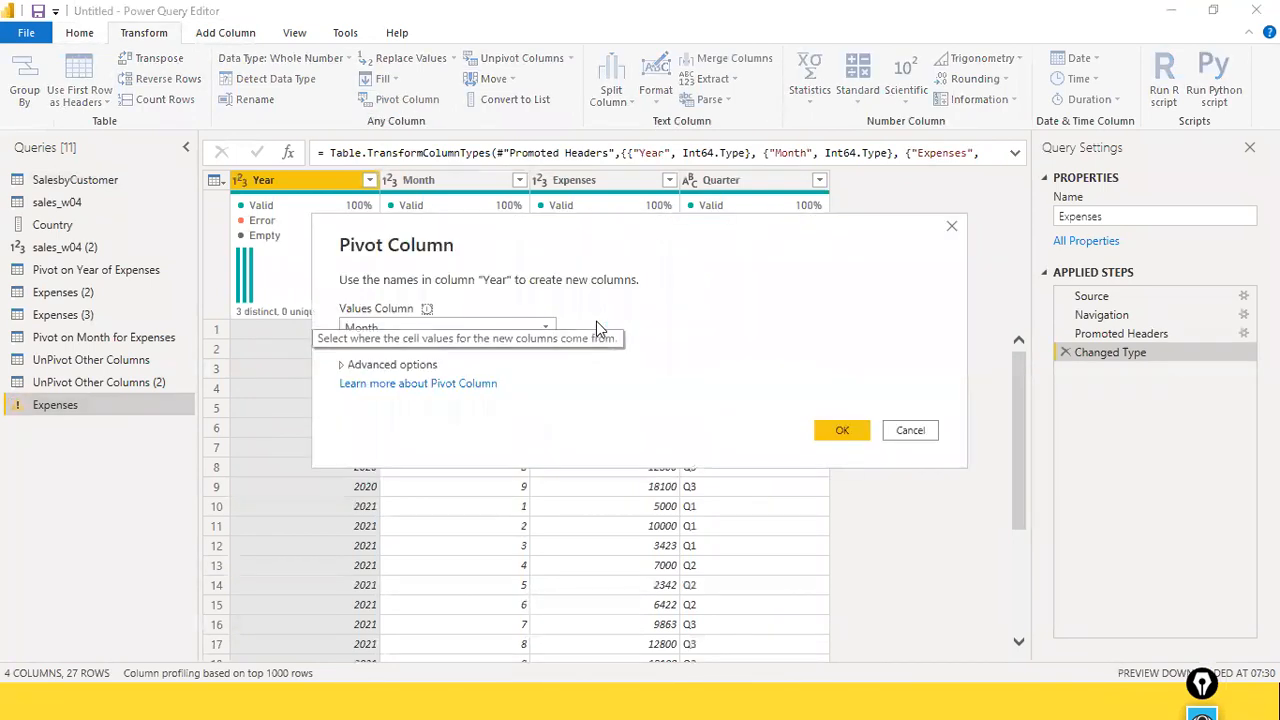
click(553, 326)
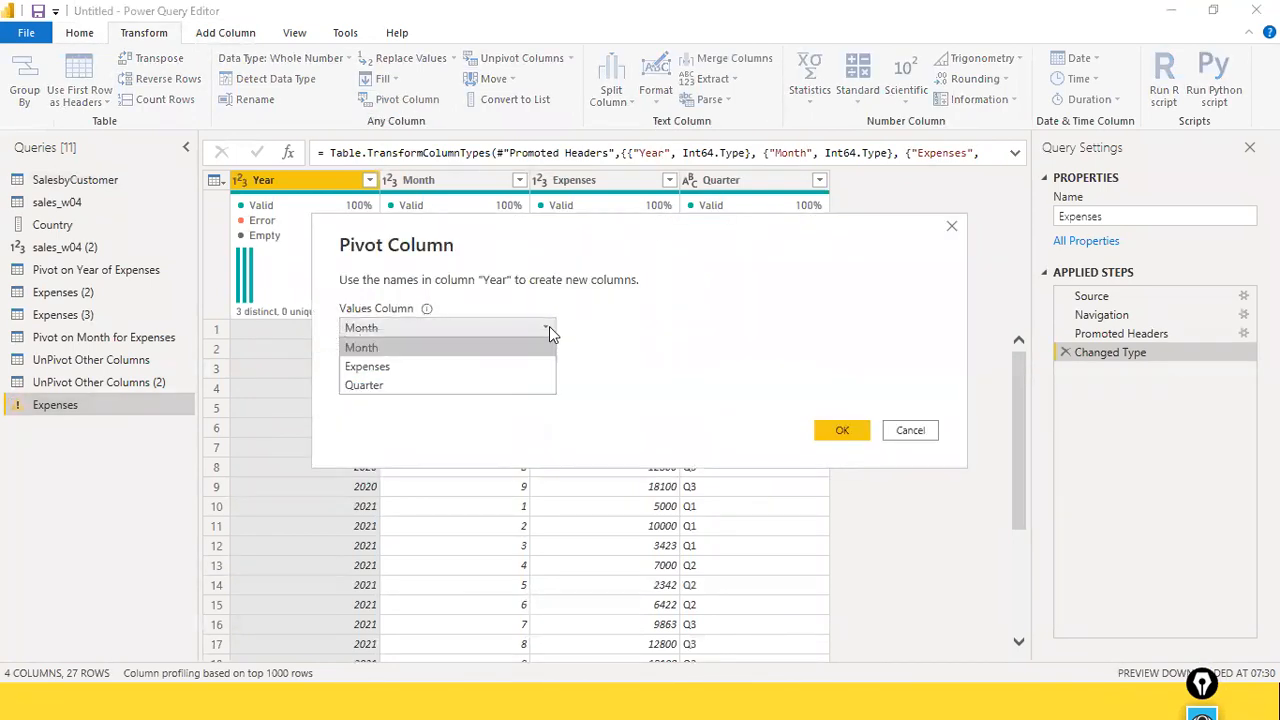
click(505, 367)
click(842, 430)
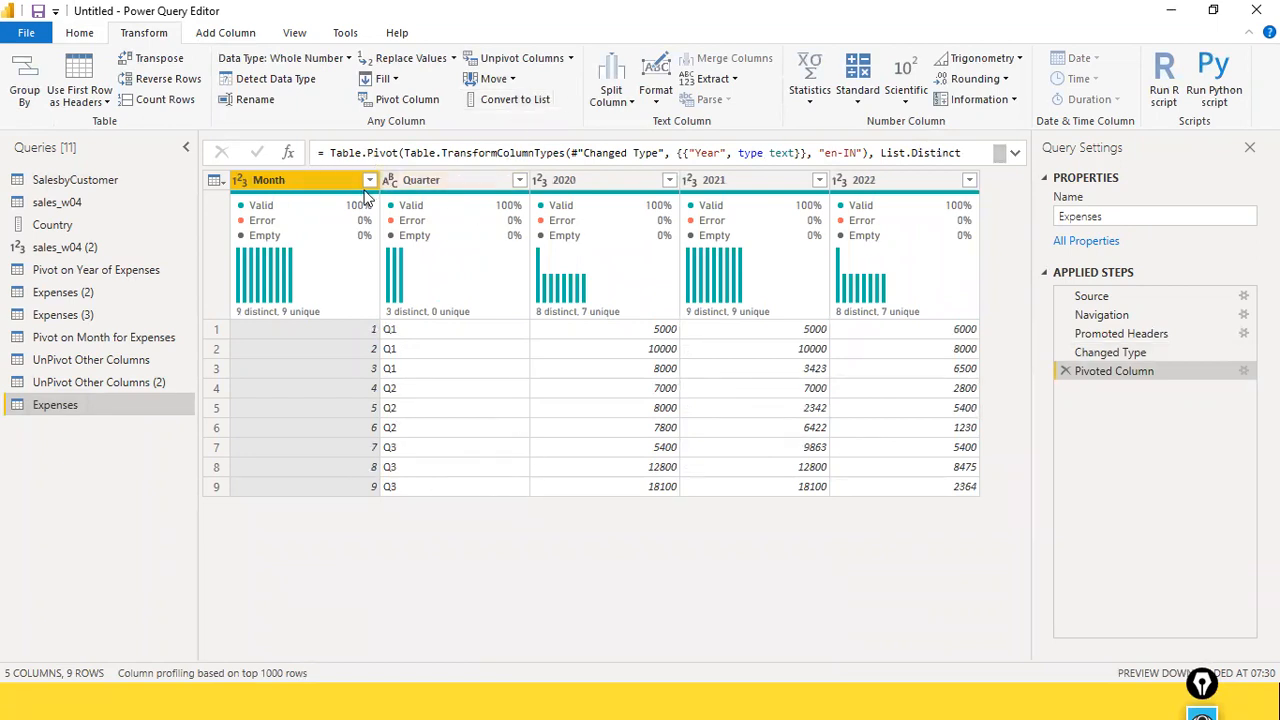
Try unpivoting only the selected Quarter column of the pivoted table, check the attribute-value pairs and remove that applied step
ctrl+click(461, 190)
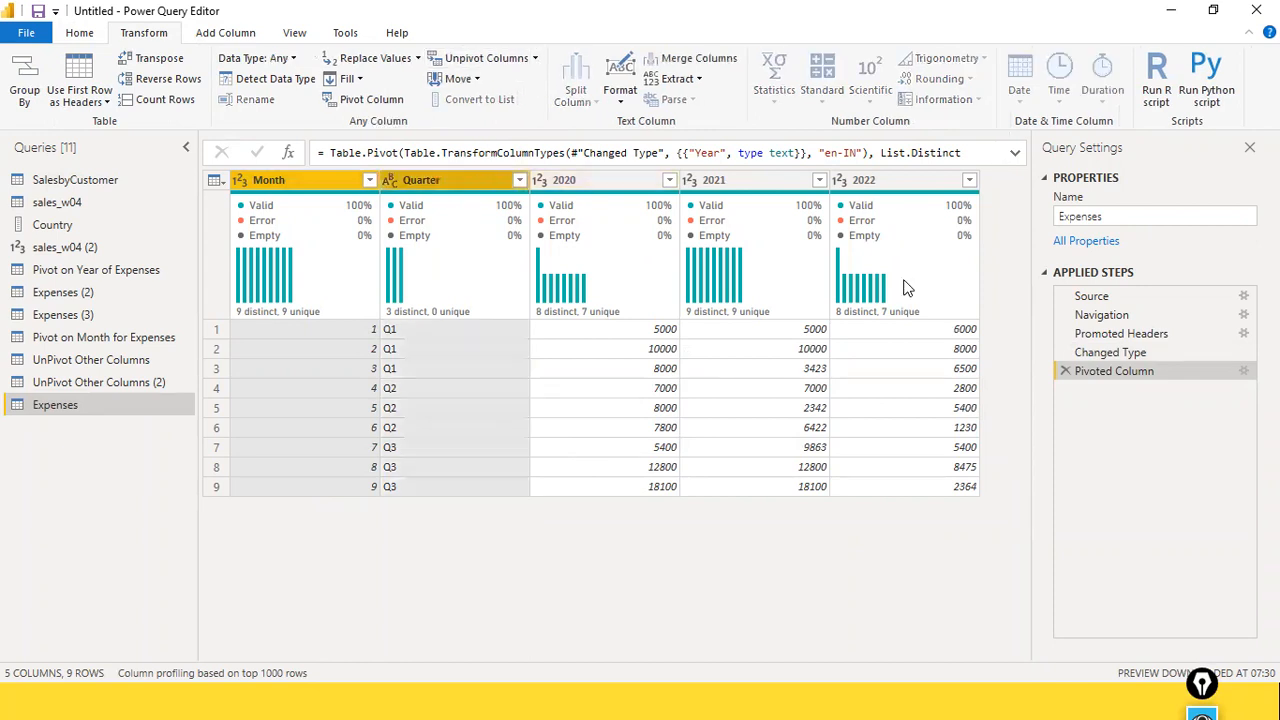
click(536, 60)
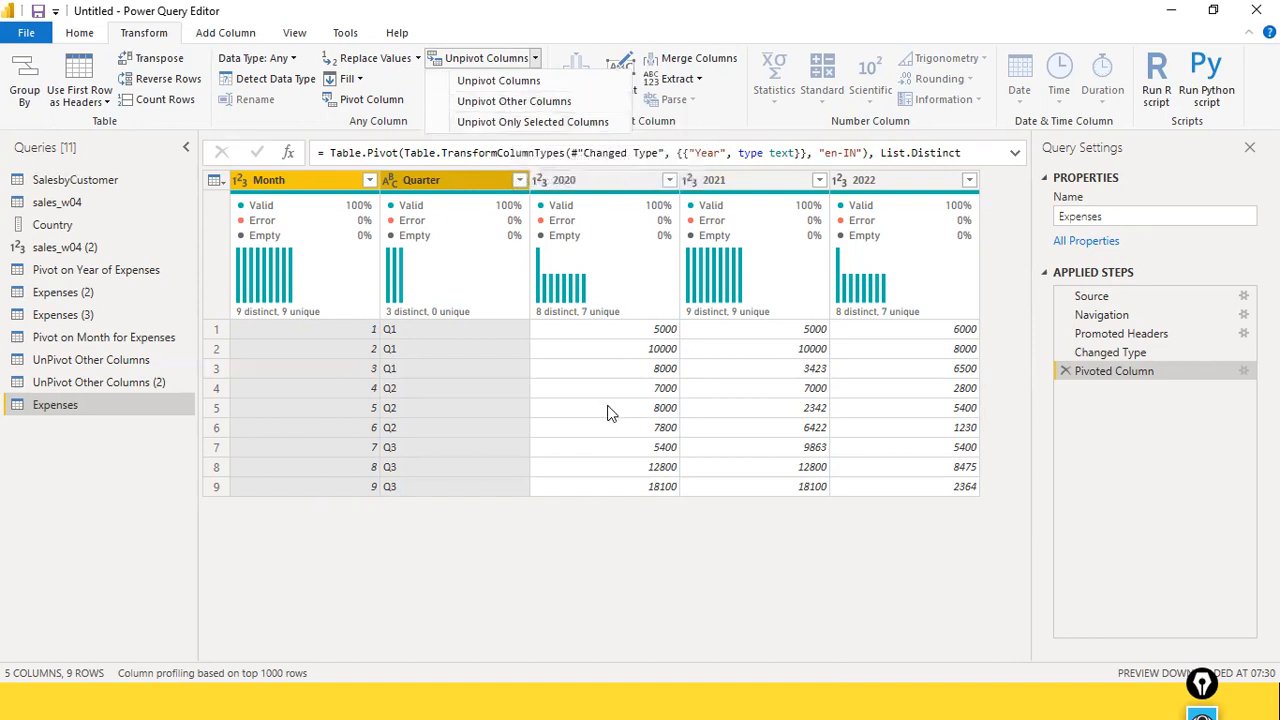
click(587, 497)
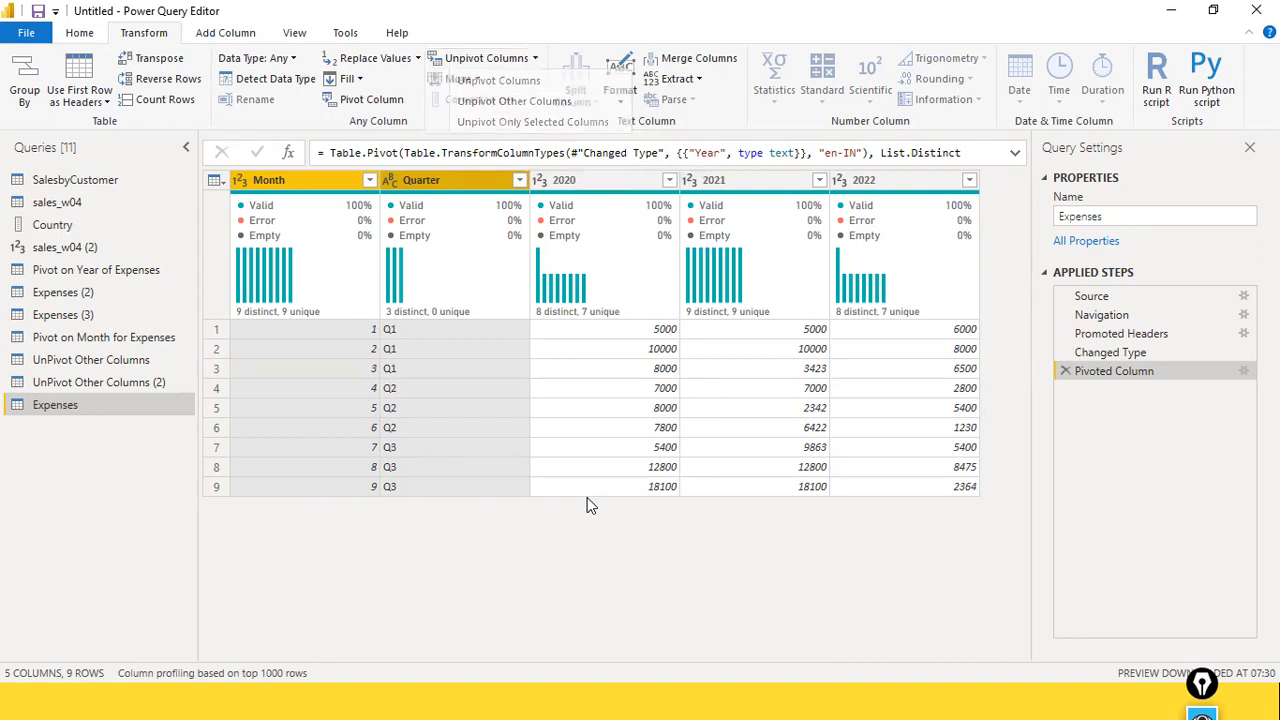
click(476, 182)
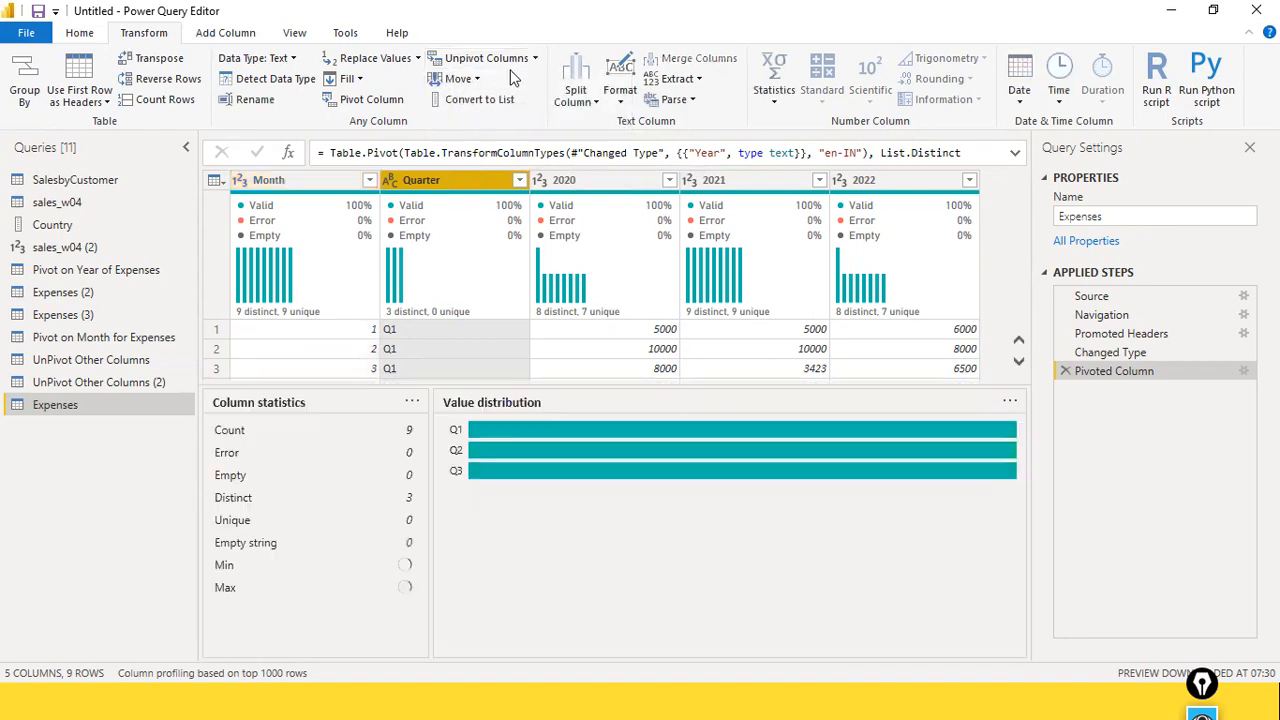
click(537, 59)
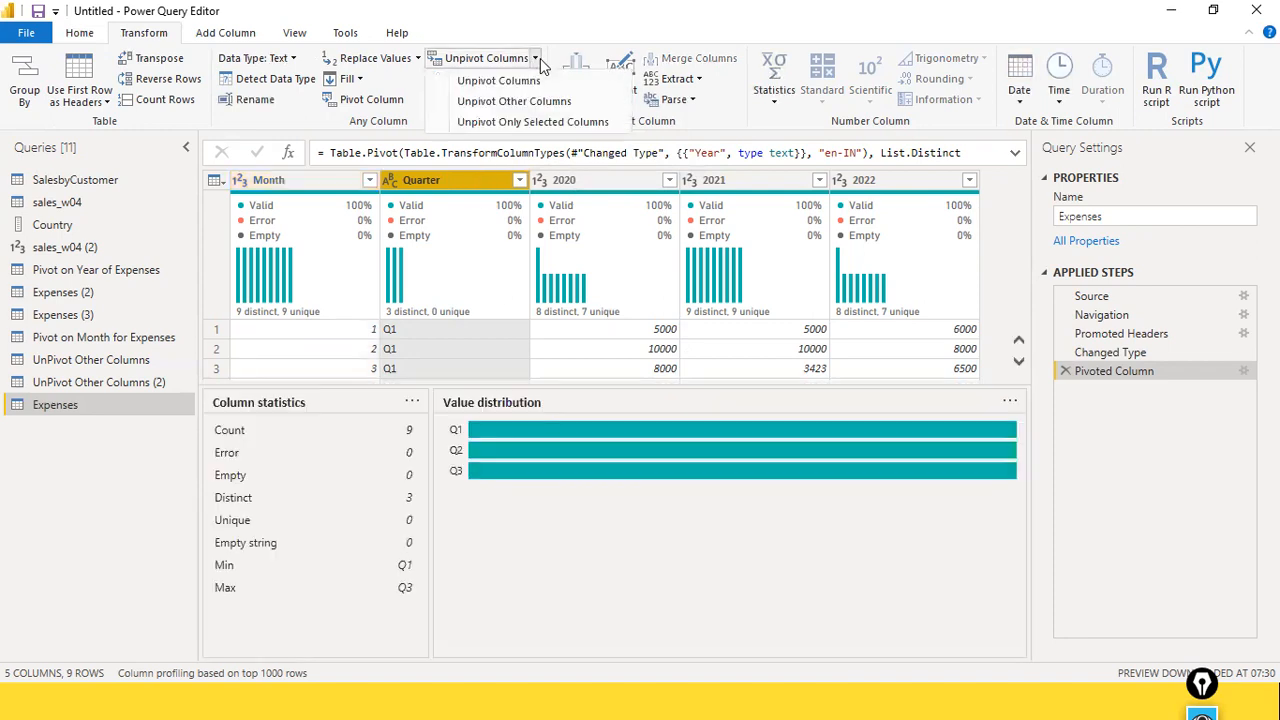
click(560, 121)
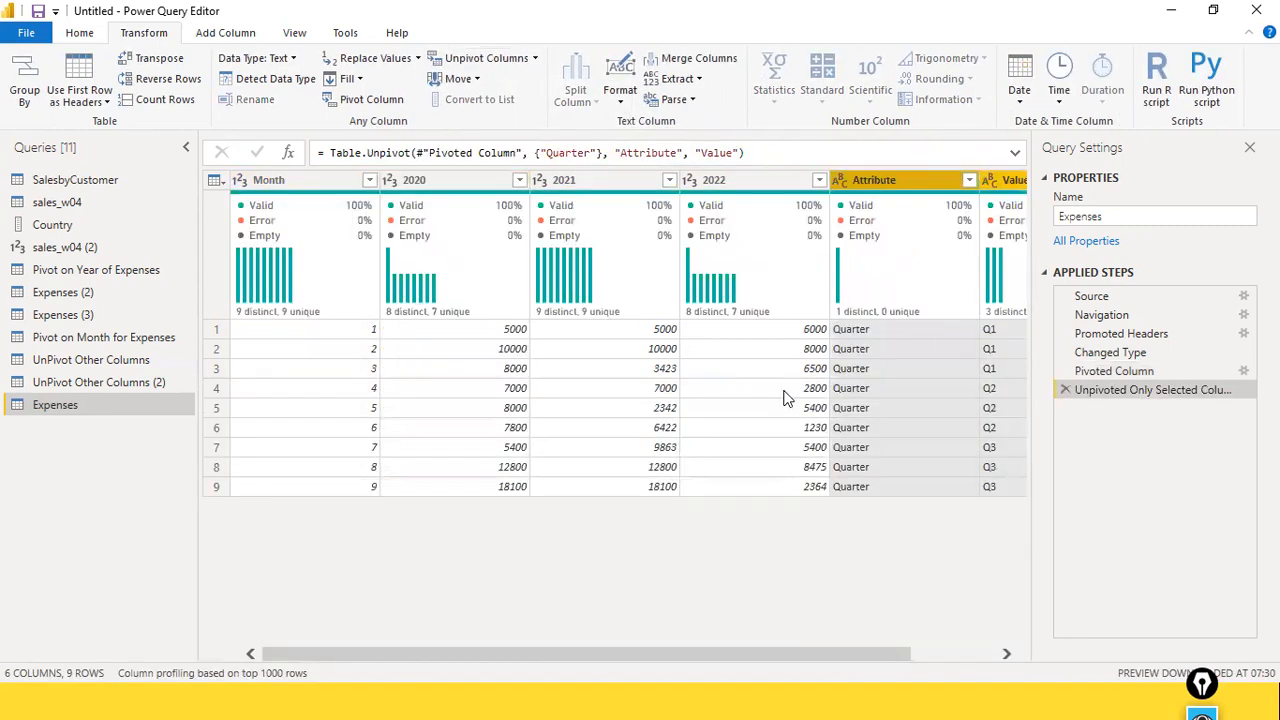
drag(703, 651, 817, 636)
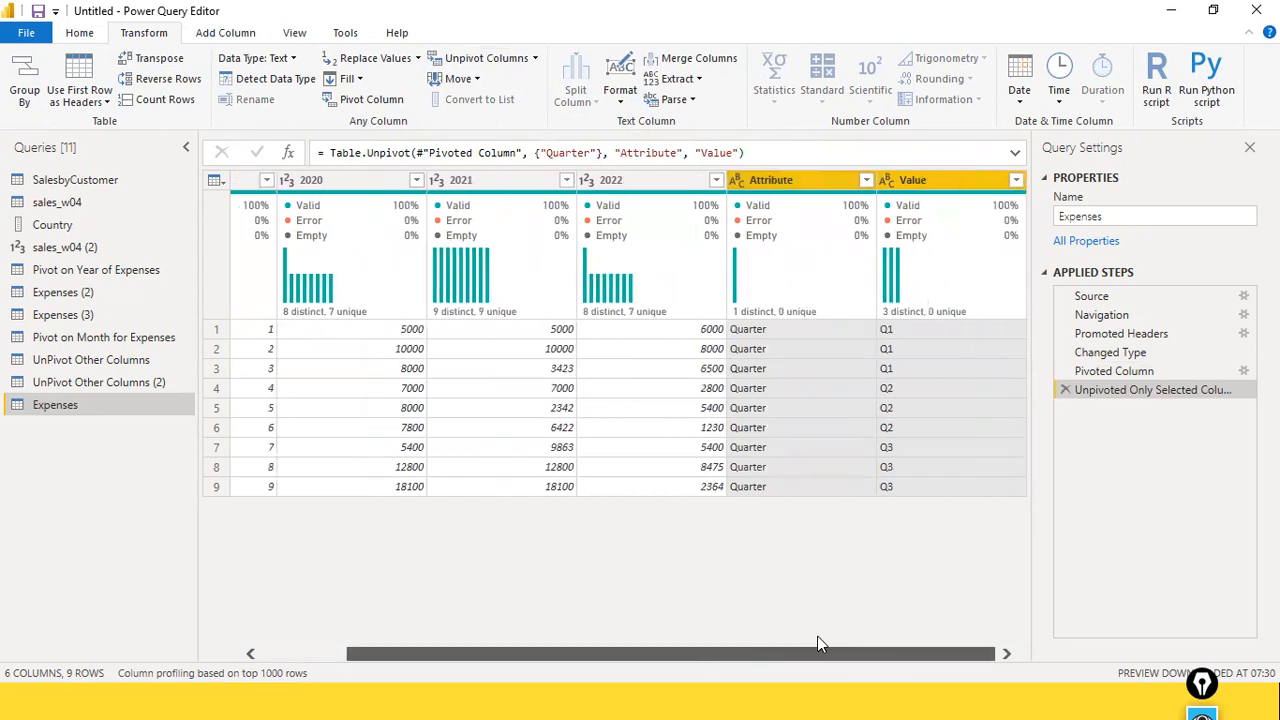
scroll(548, 610, left, 2)
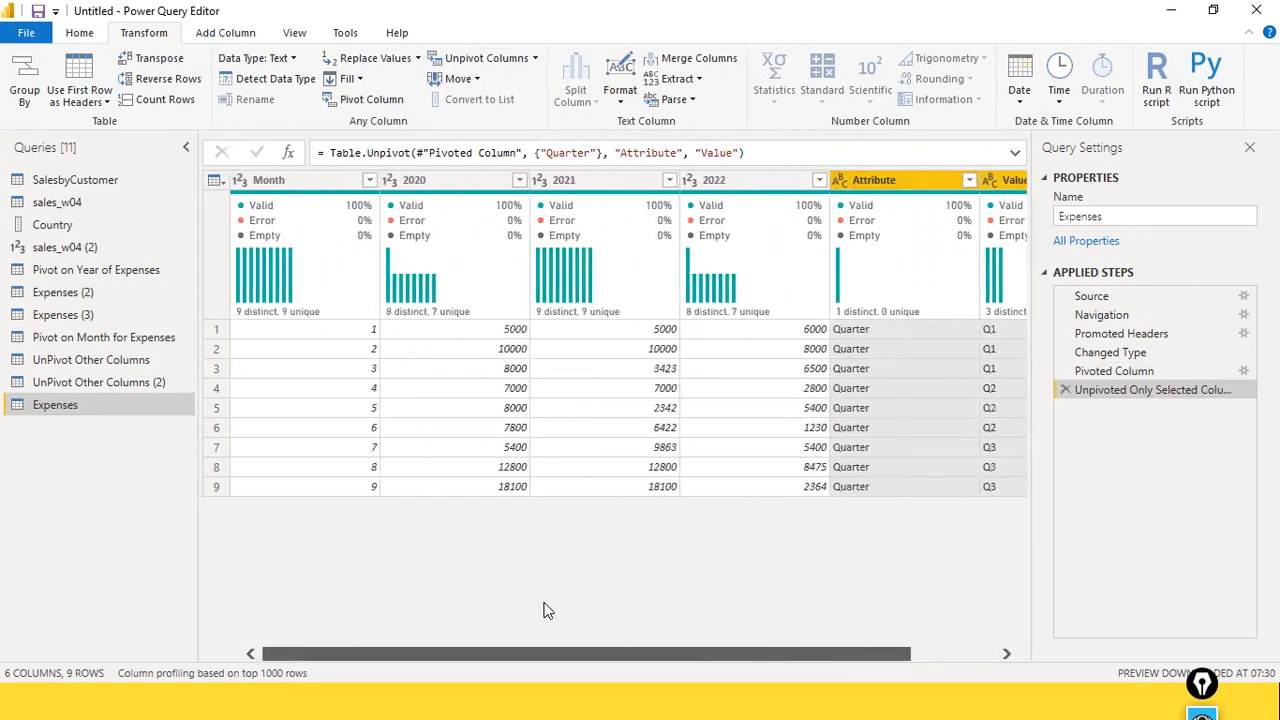
click(1066, 390)
click(487, 183)
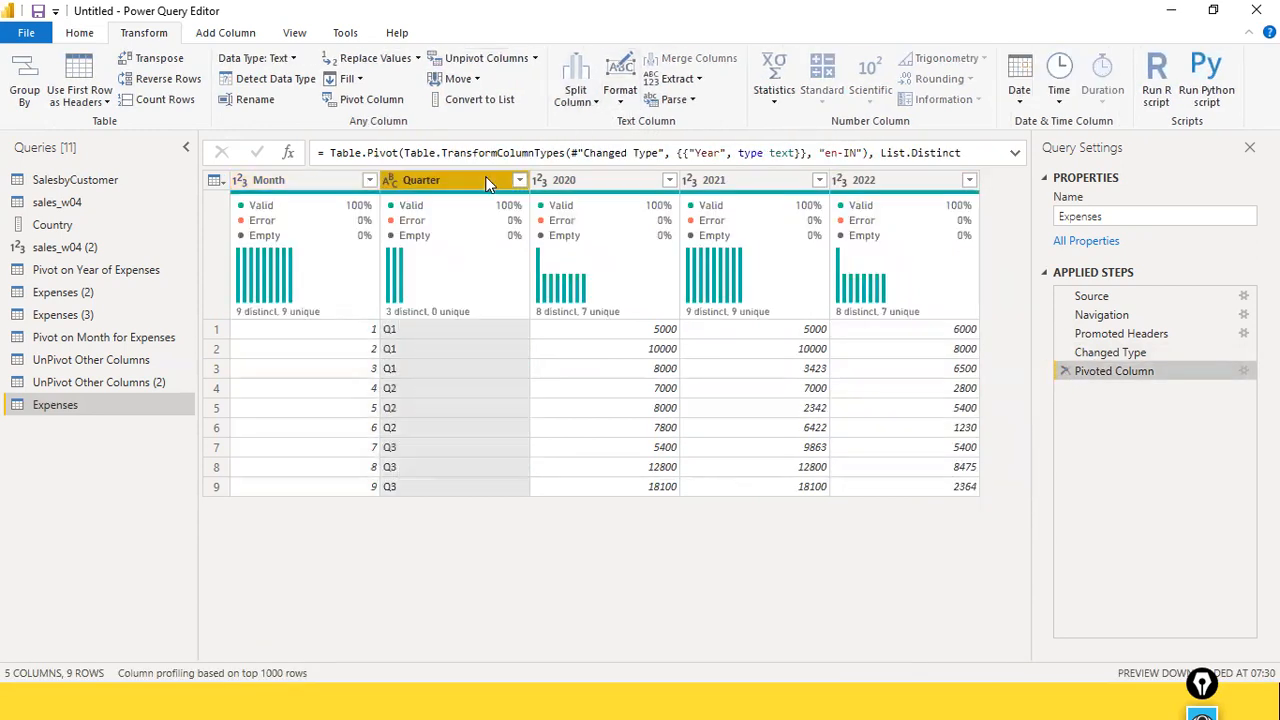
drag(575, 387, 517, 697)
click(371, 100)
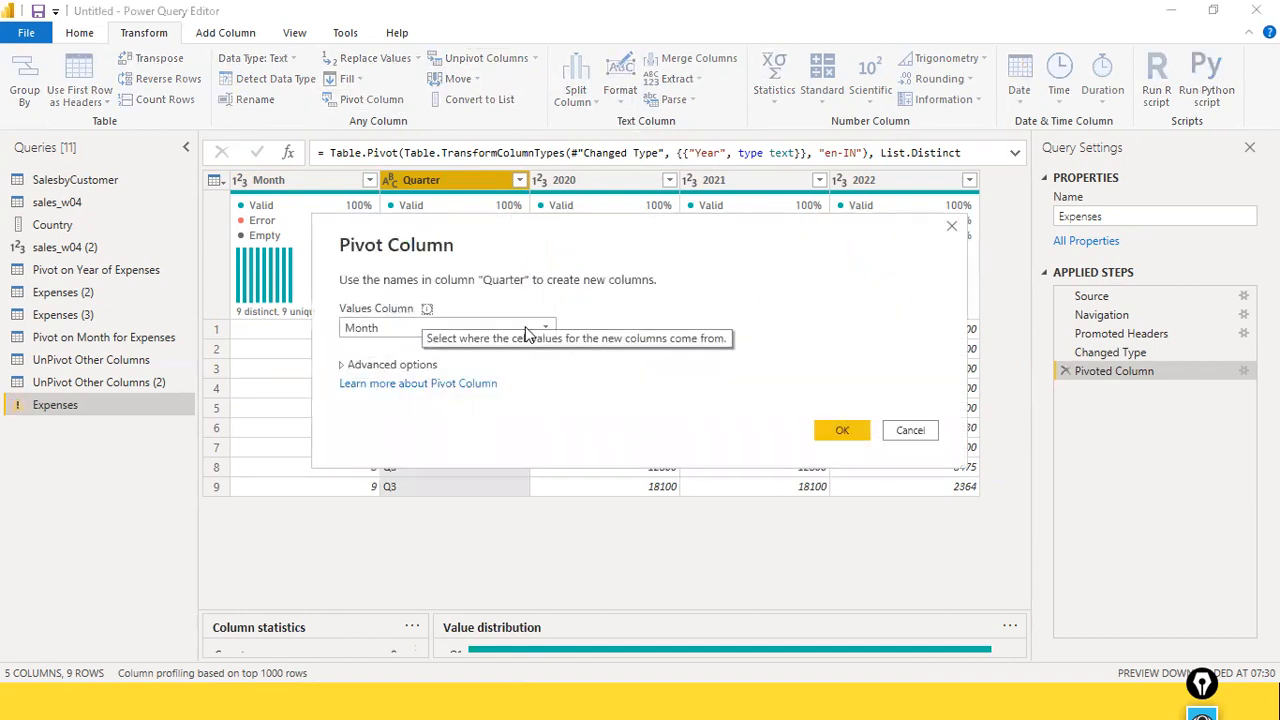
click(527, 330)
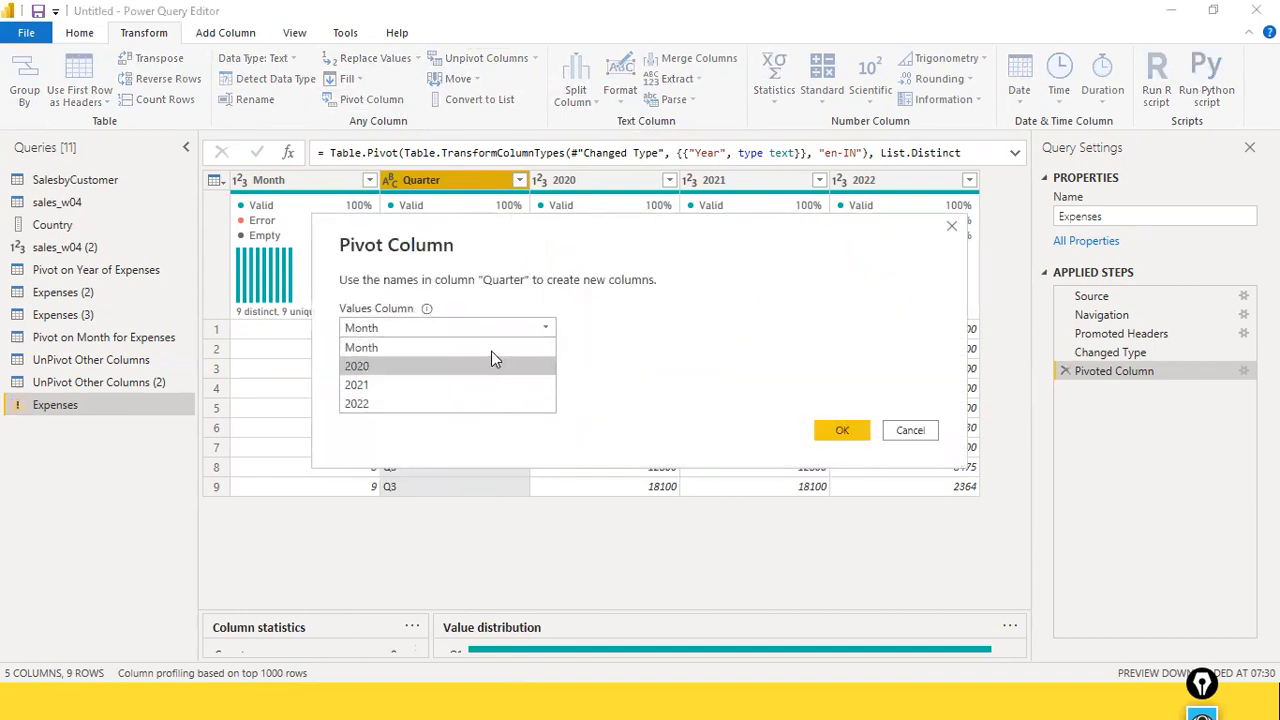
click(523, 342)
click(906, 431)
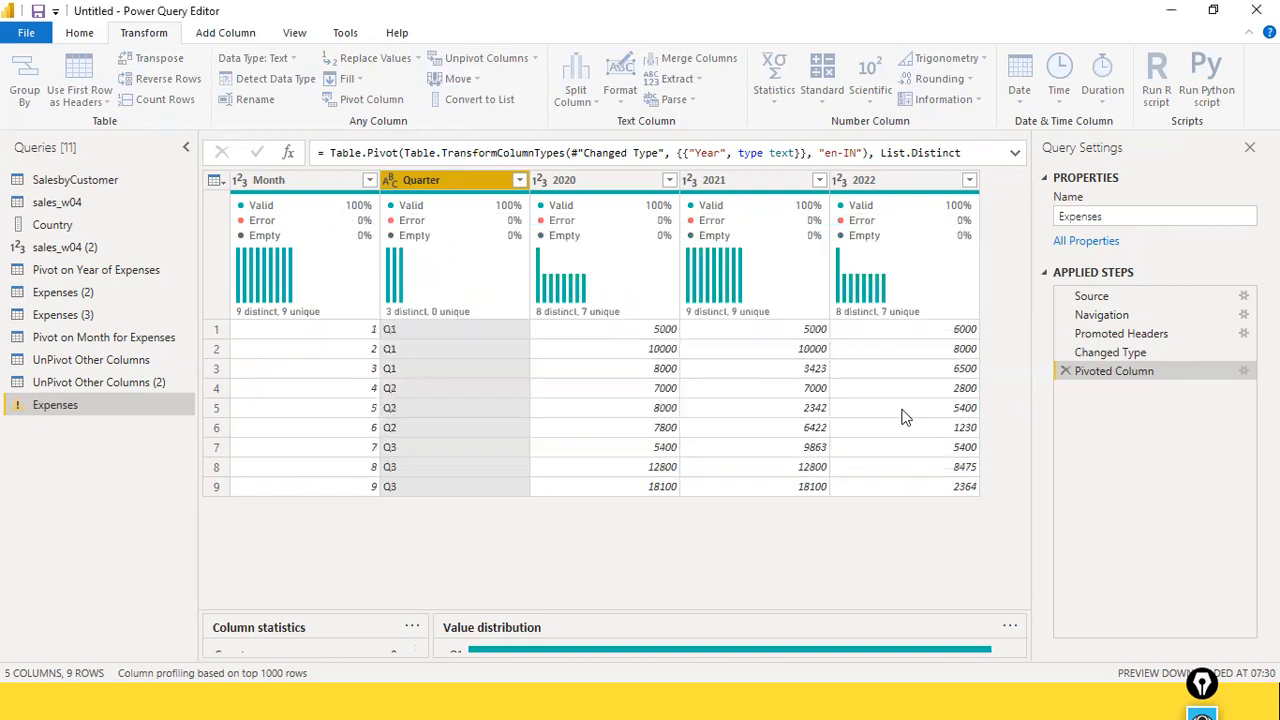
Remove the Pivoted Column step from the Expenses query and move the Quarter column between Year and Month
click(1066, 371)
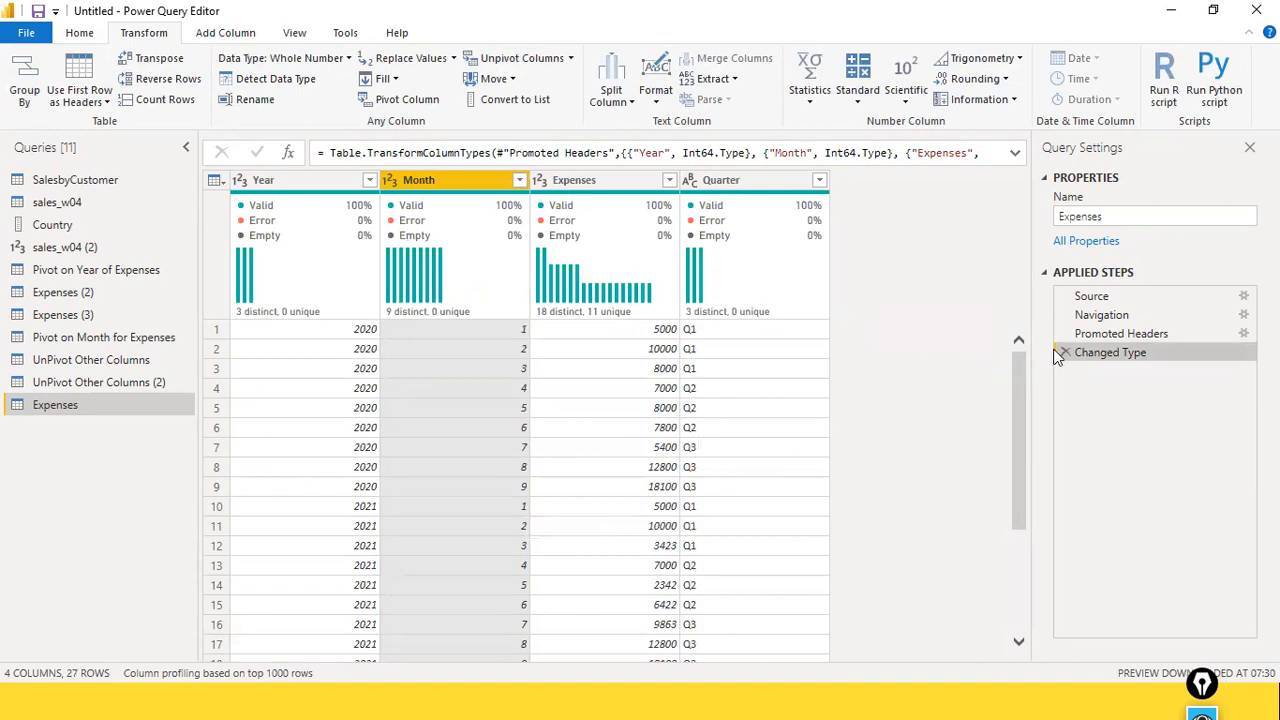
drag(721, 181, 447, 180)
drag(432, 190, 434, 188)
Pivot the reordered table on Year with both Year and Quarter selected, taking the values from Expenses
click(308, 182)
ctrl+click(443, 190)
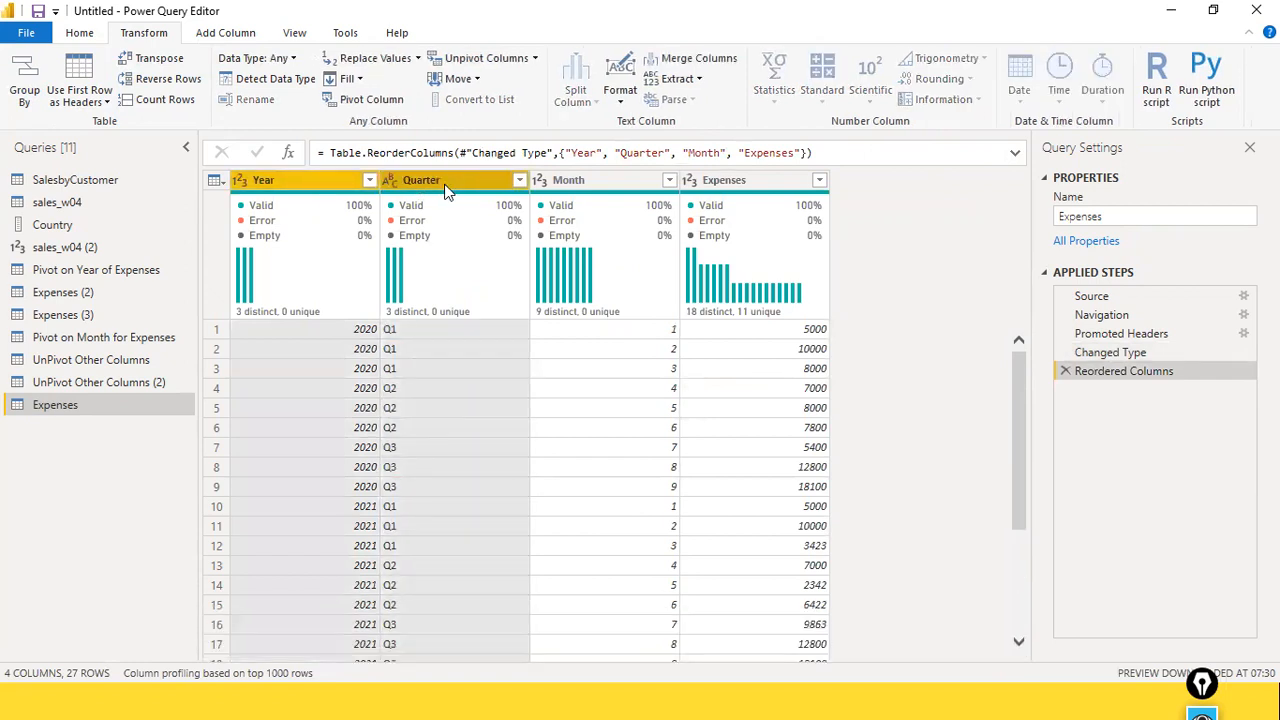
click(365, 99)
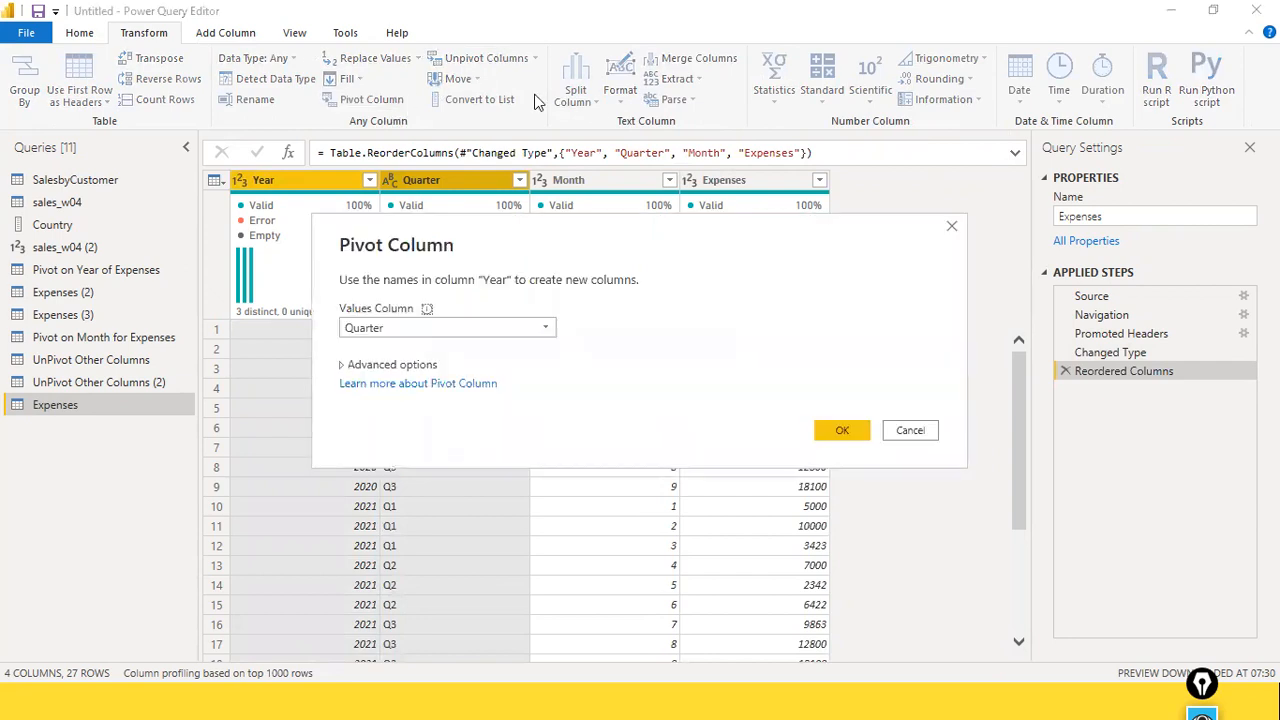
click(544, 327)
click(450, 385)
click(838, 431)
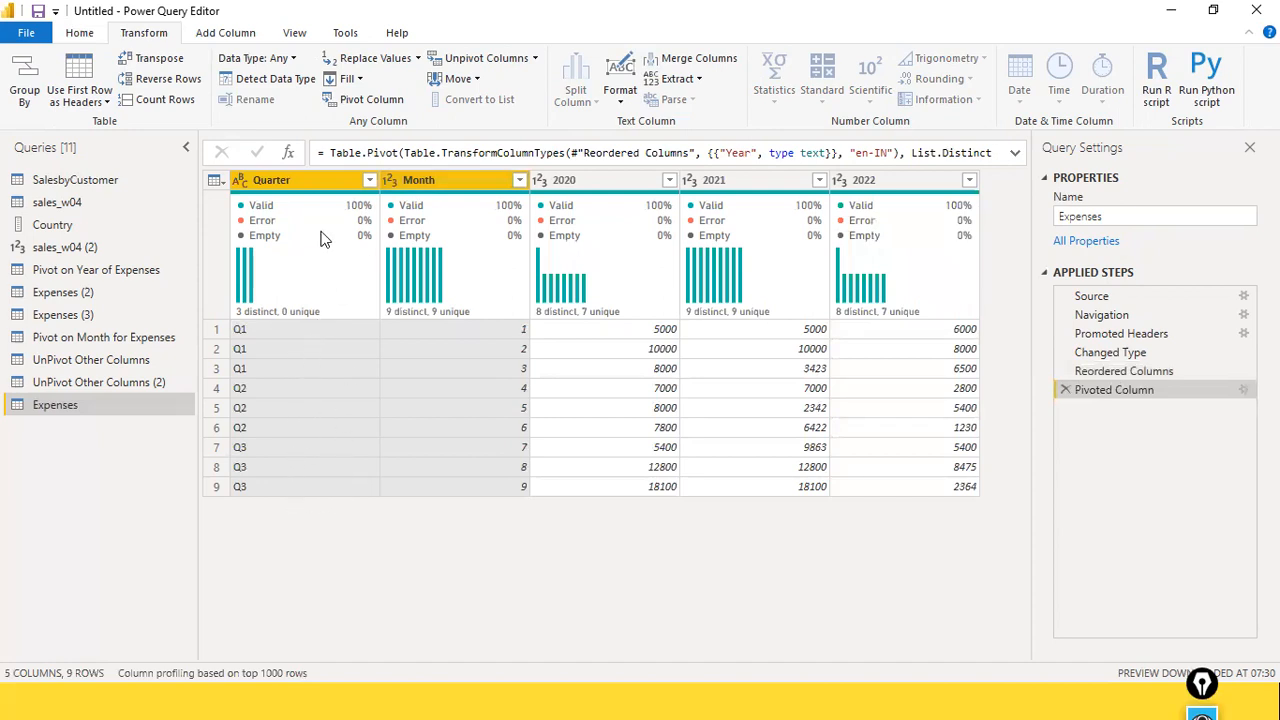
Try unpivoting only the selected Quarter column of the table pivoted on Year, then remove that applied step
click(313, 184)
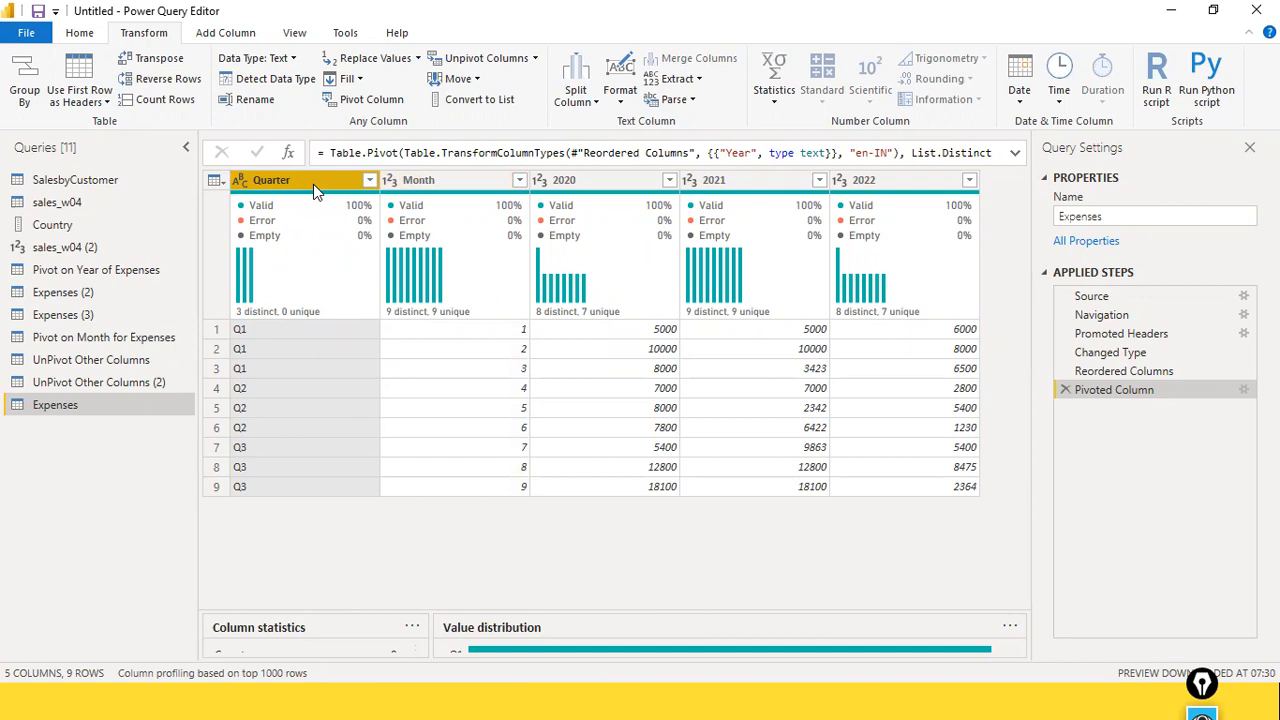
click(535, 58)
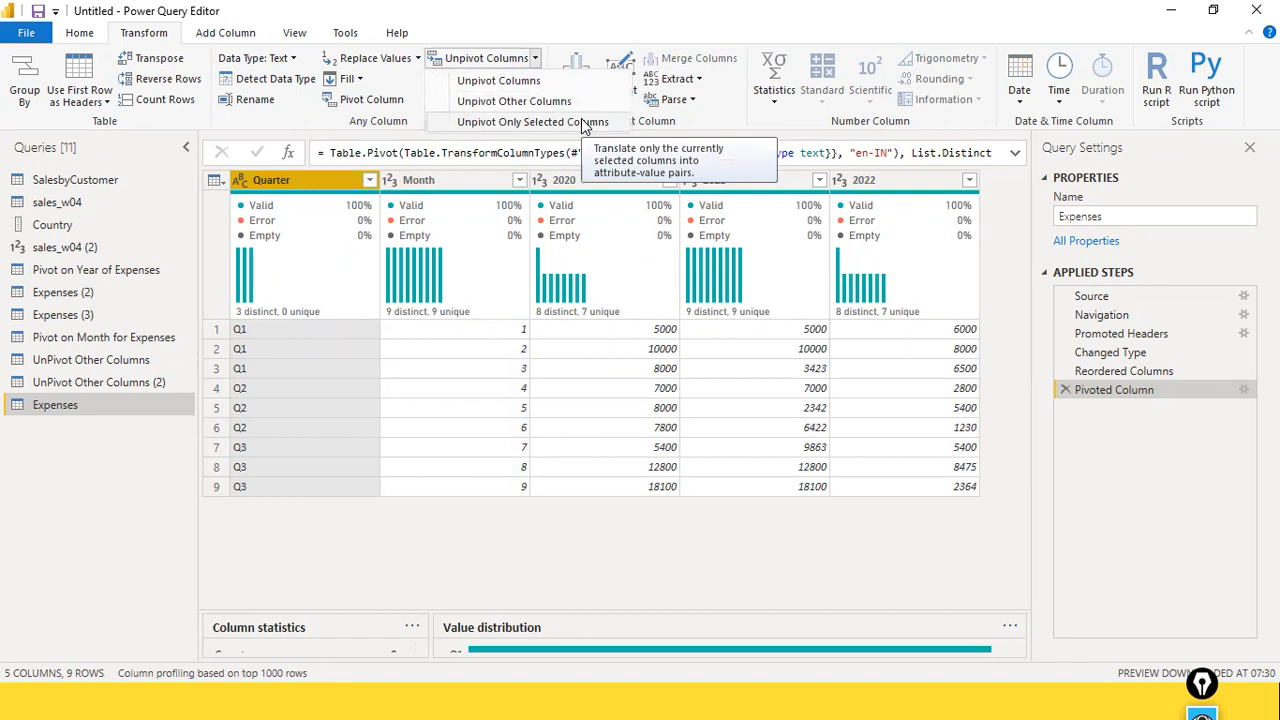
click(585, 123)
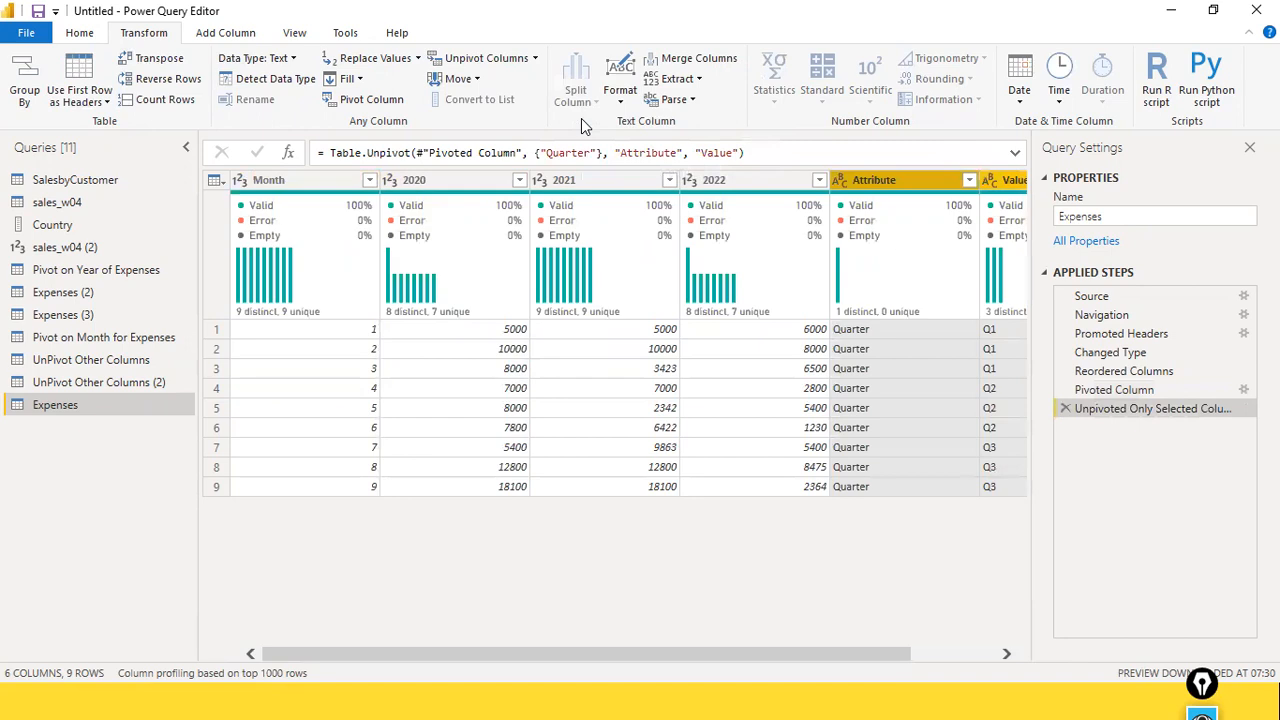
drag(471, 654, 446, 636)
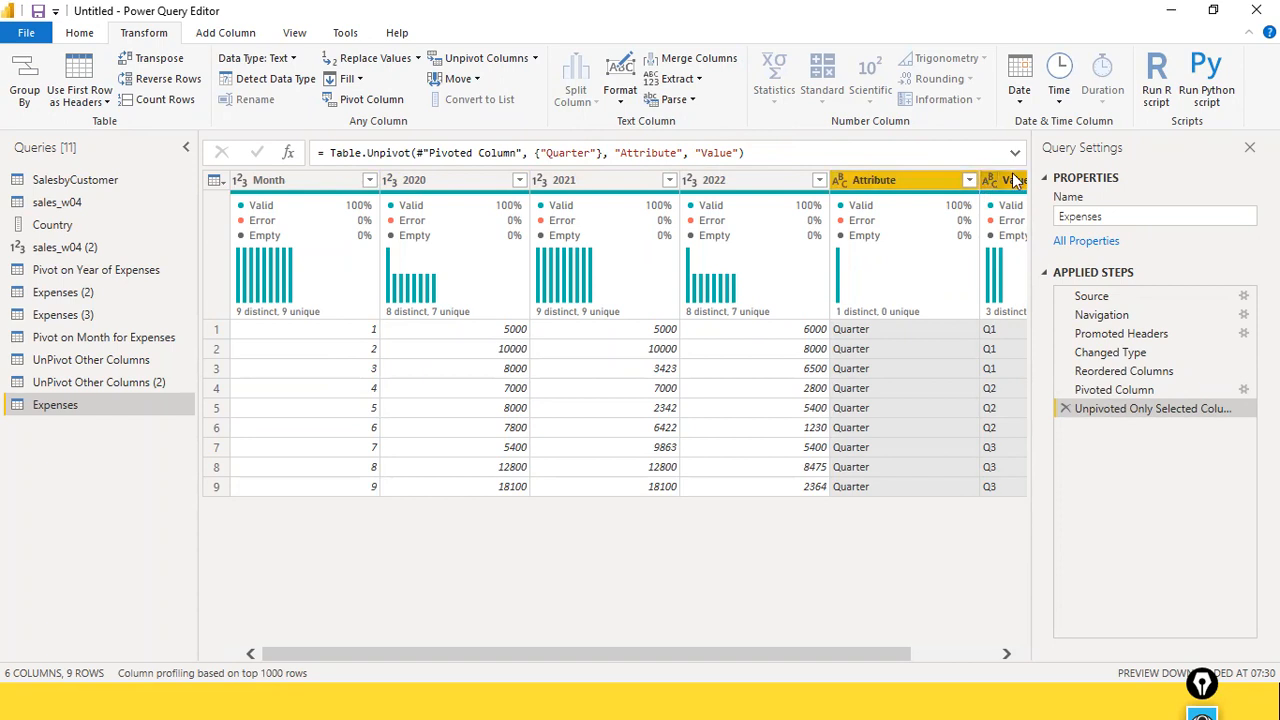
click(1065, 408)
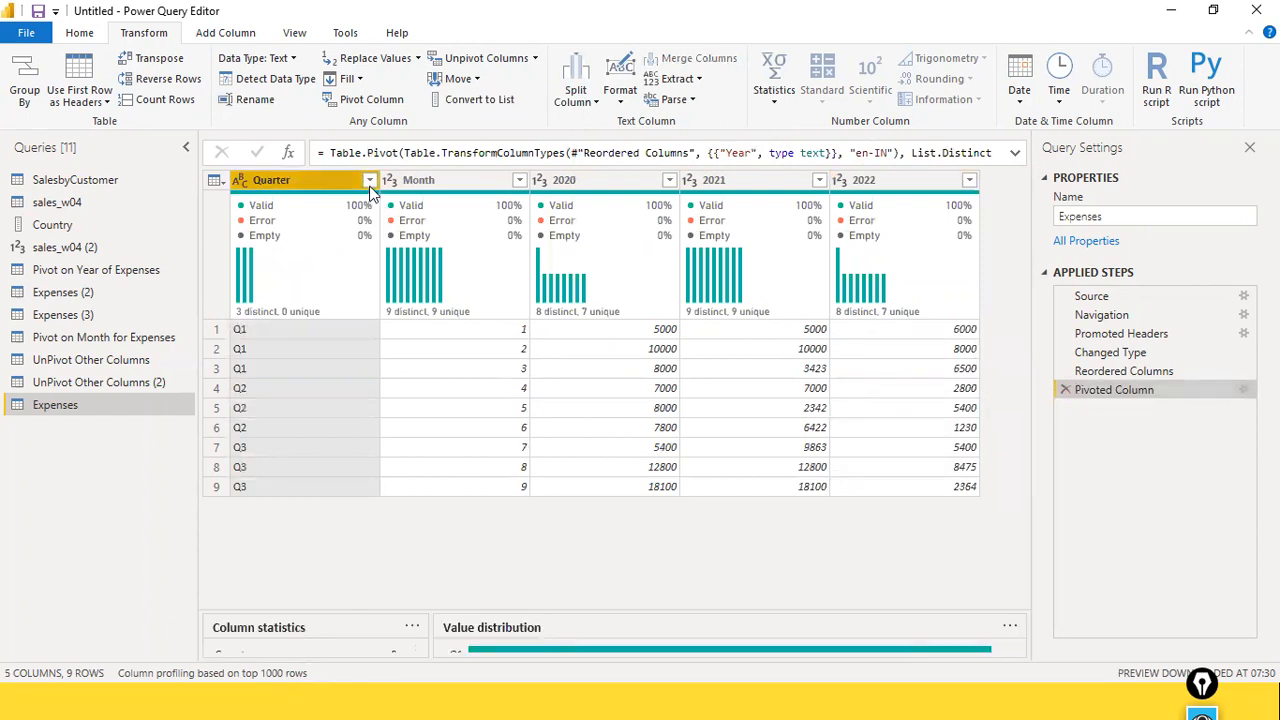
click(369, 182)
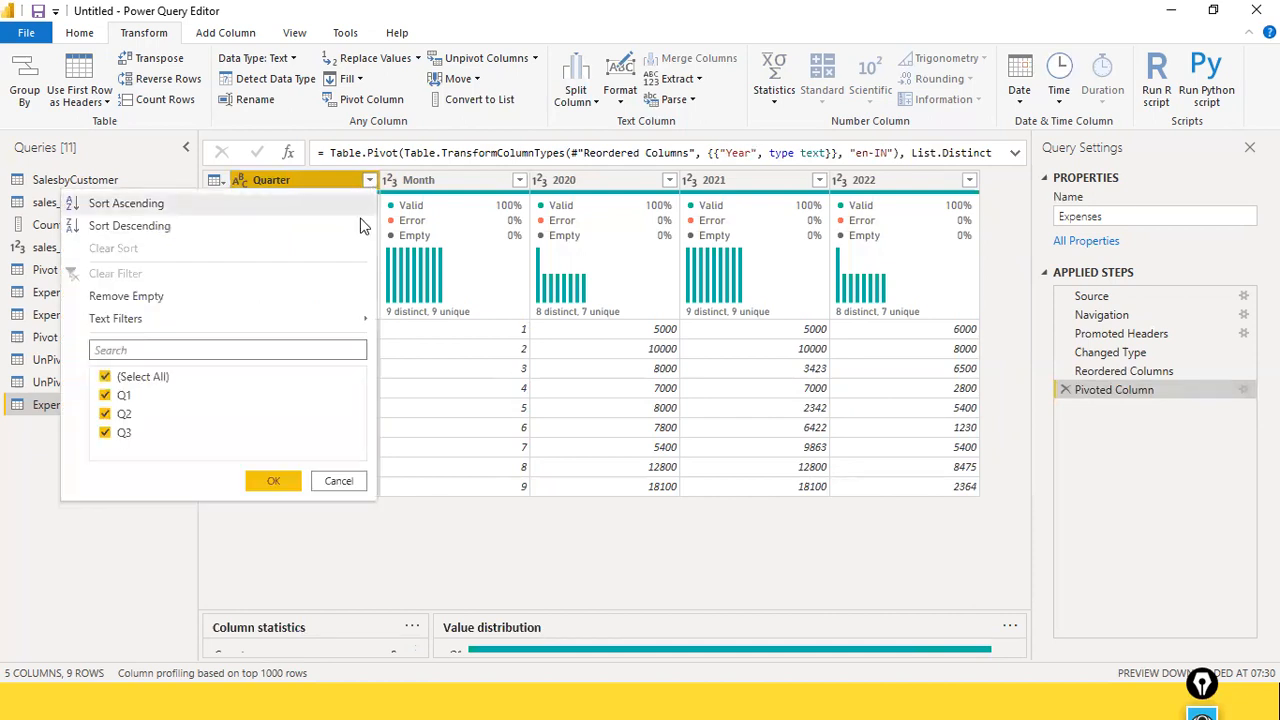
click(333, 482)
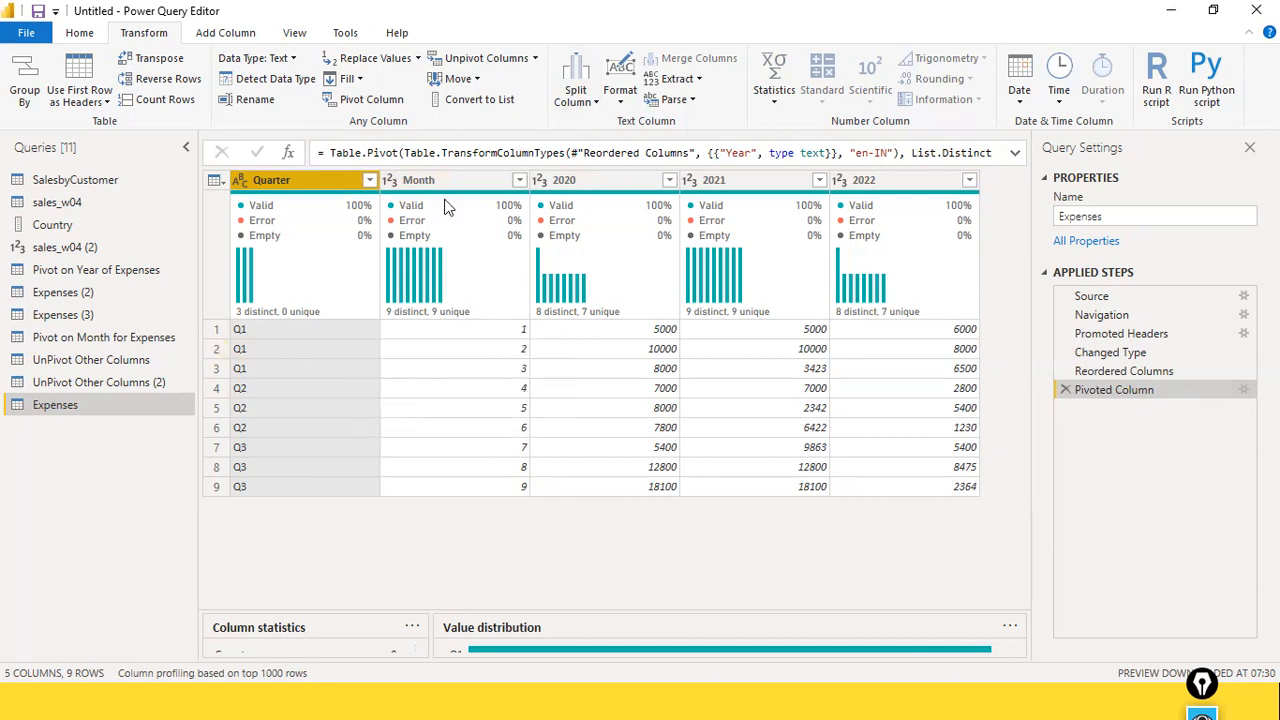
click(378, 104)
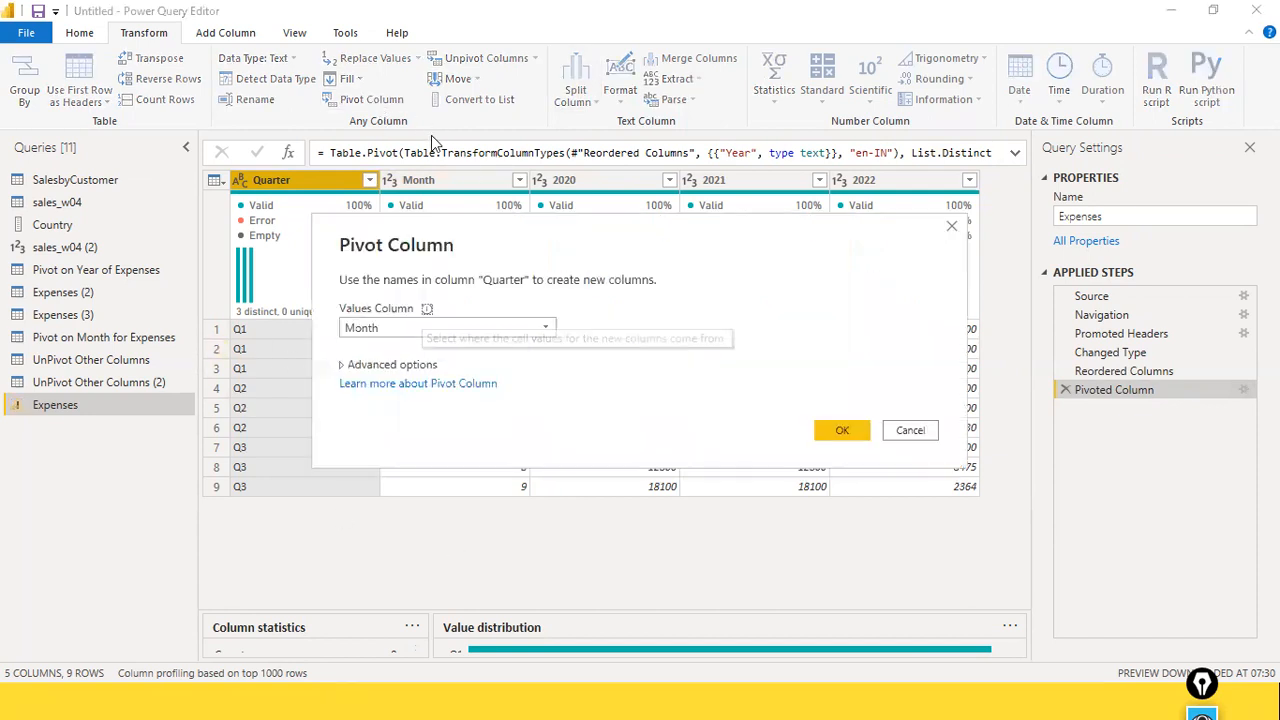
click(547, 330)
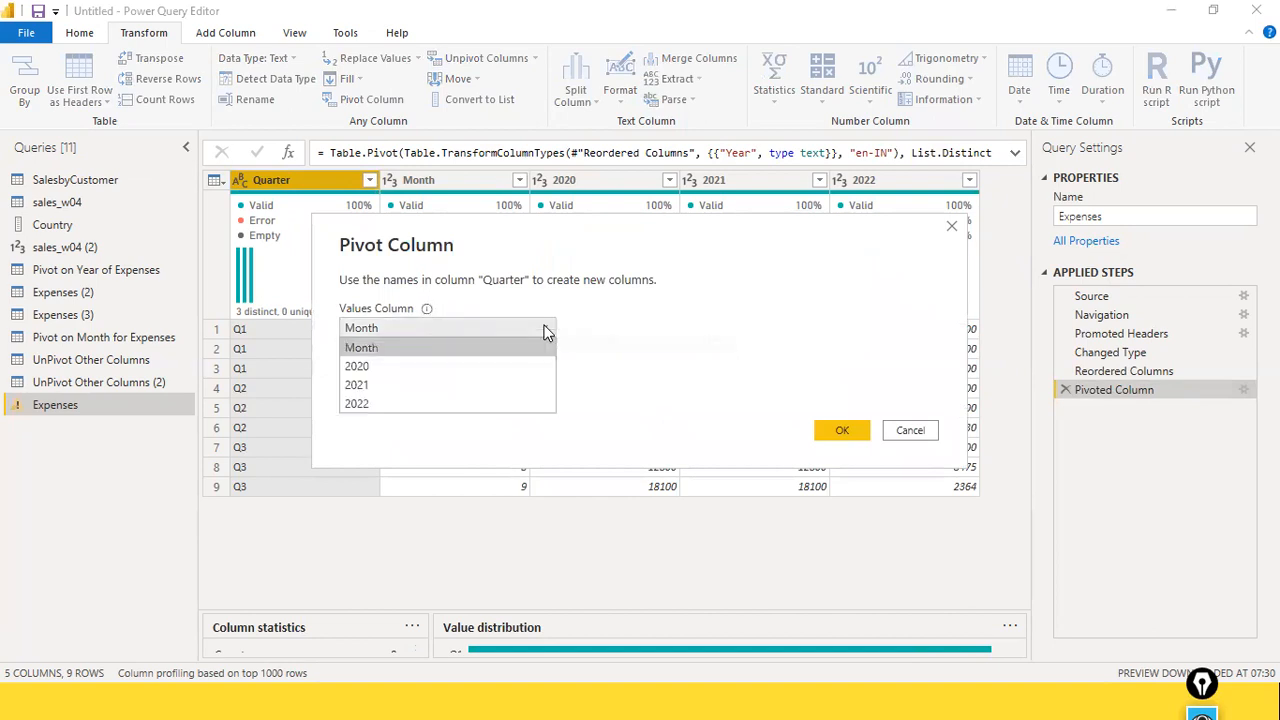
click(690, 315)
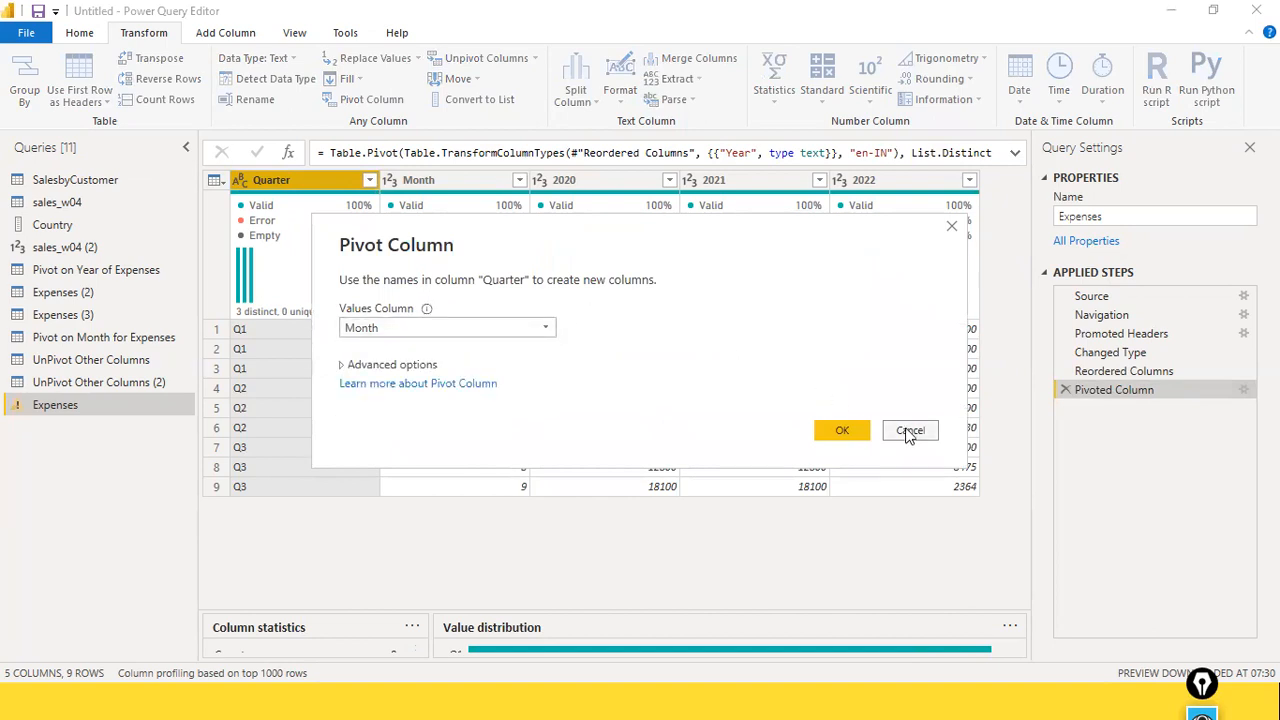
click(908, 432)
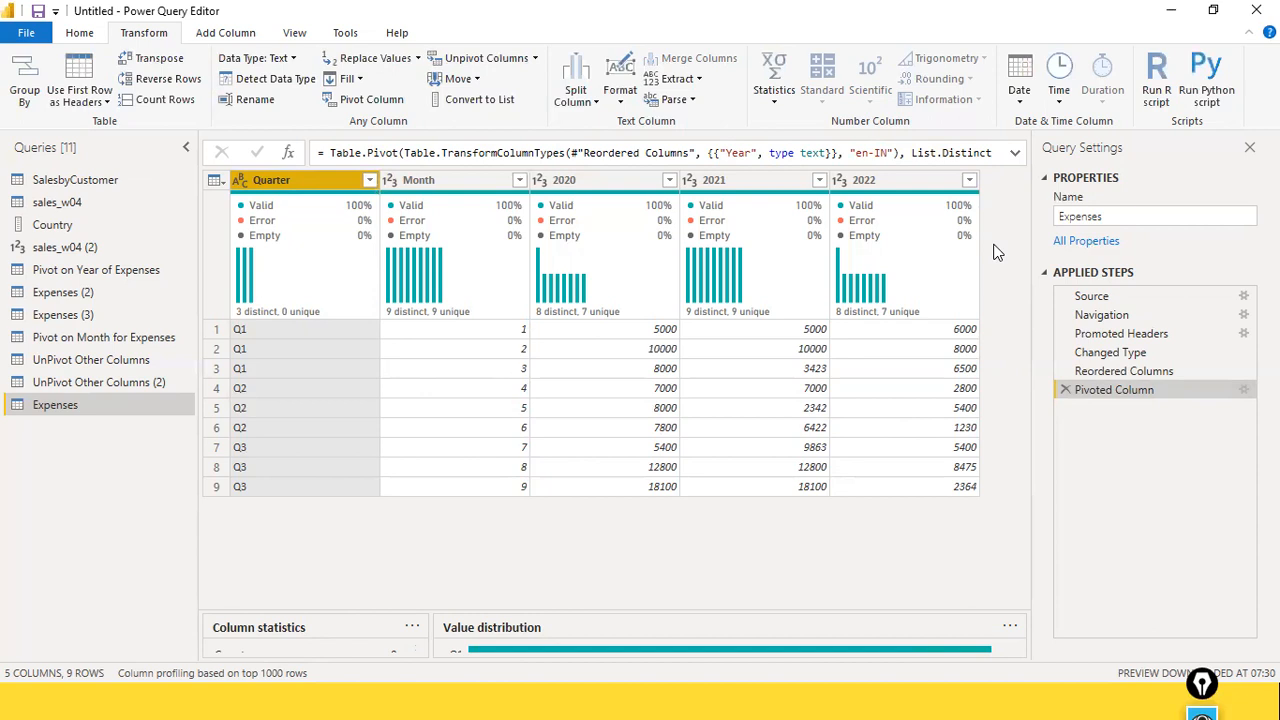
Try unpivoting only the selected Month column of the pivoted table, and remove the resulting applied step
click(459, 180)
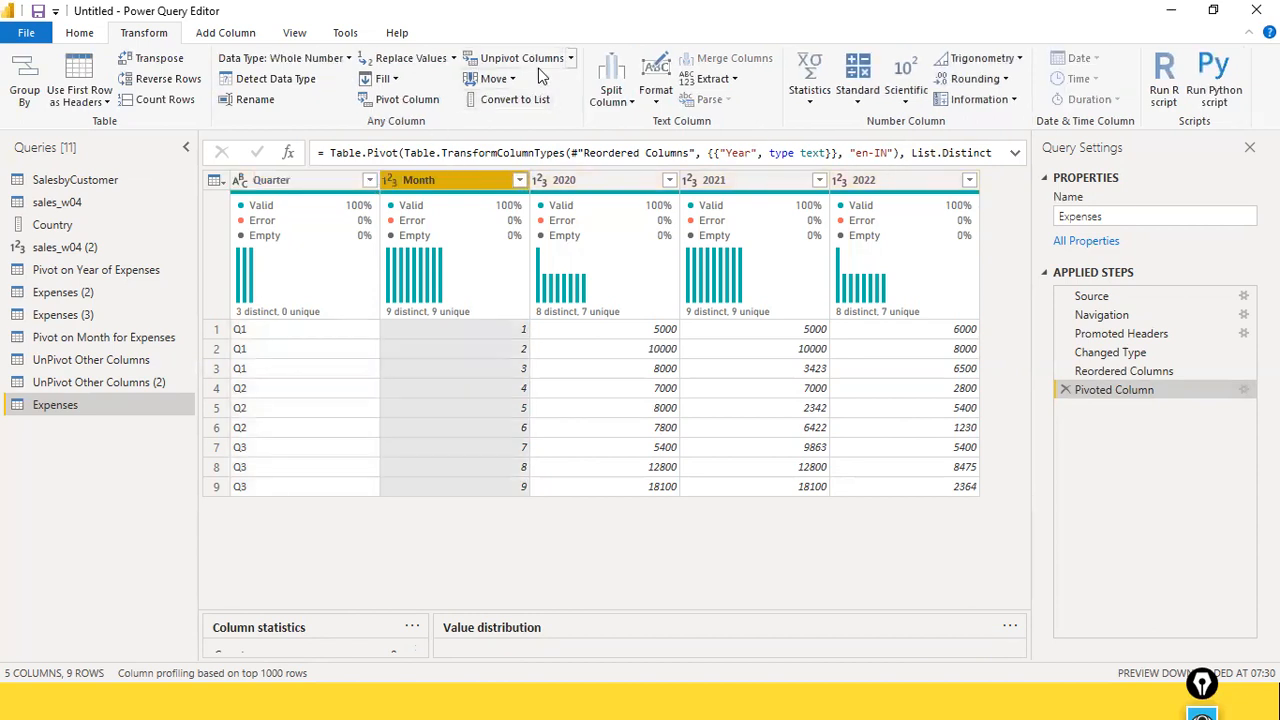
click(569, 58)
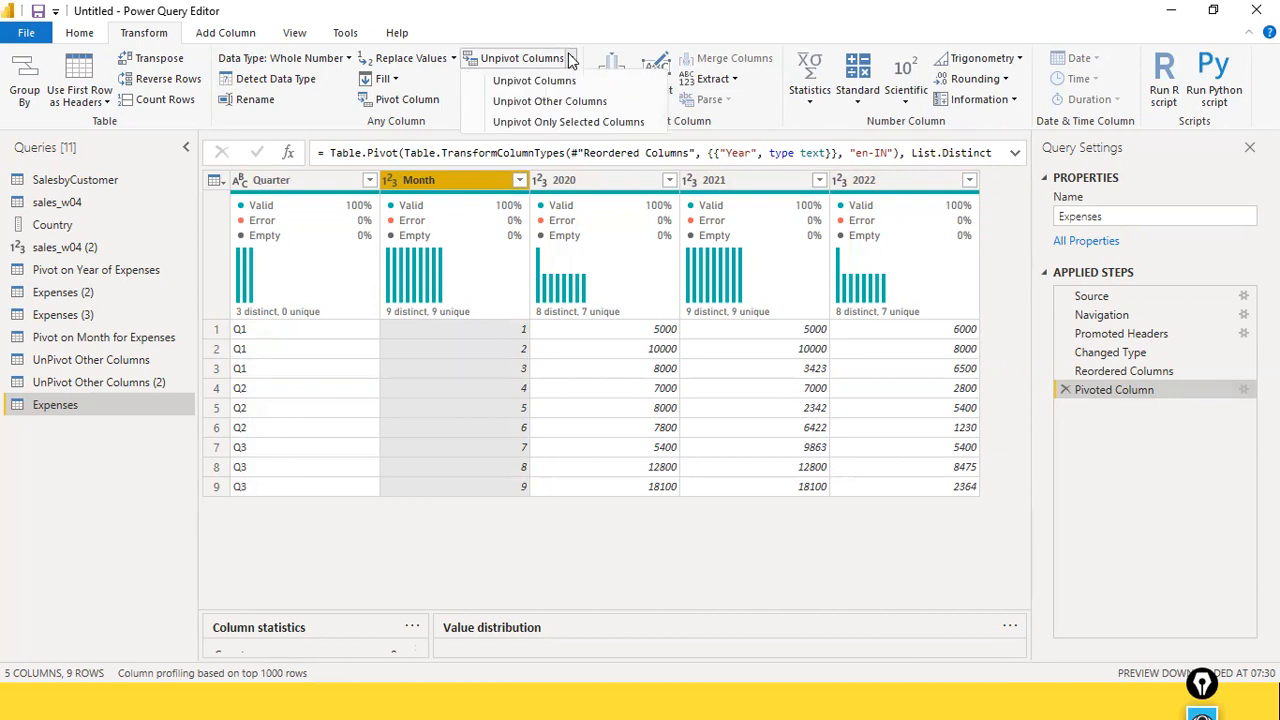
click(603, 123)
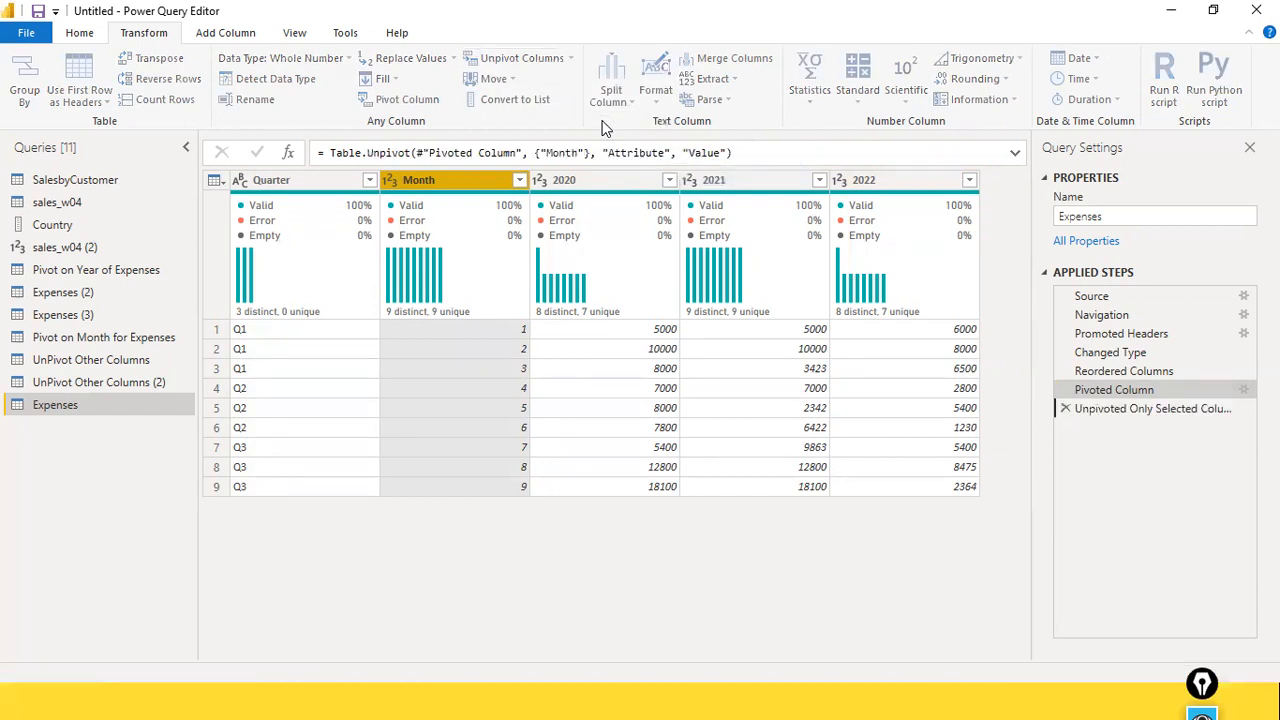
click(1065, 408)
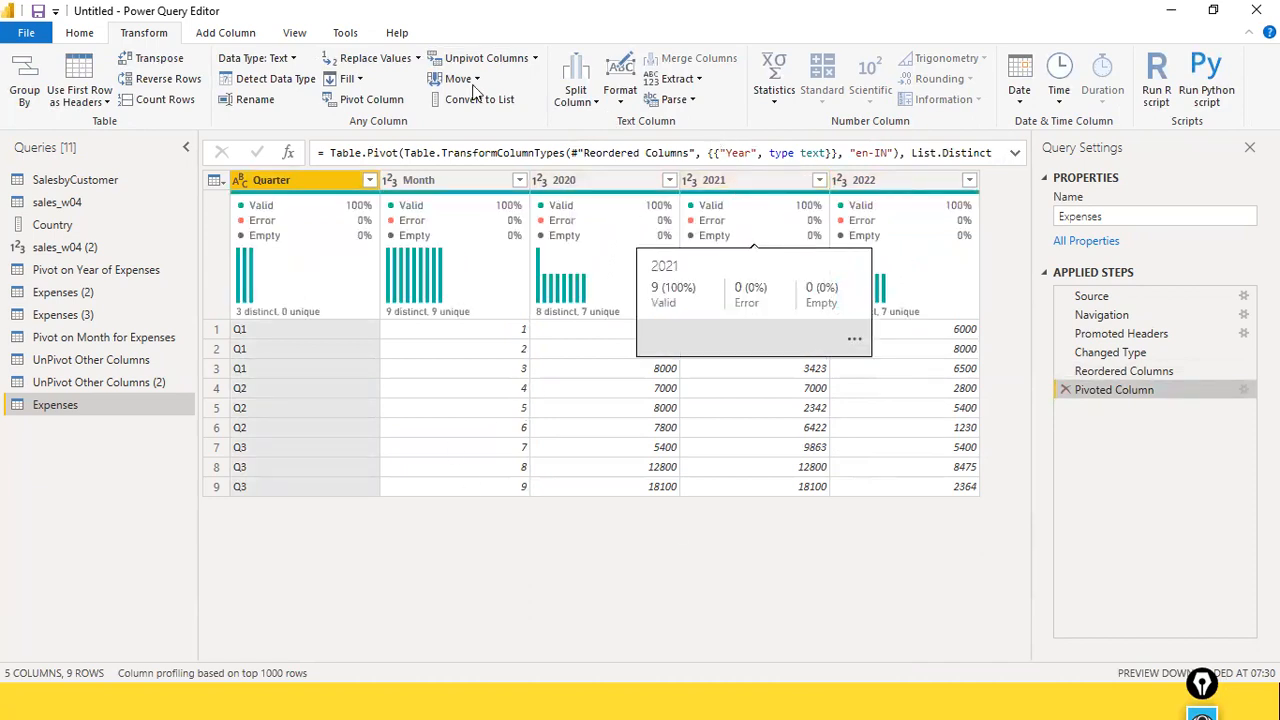
click(535, 58)
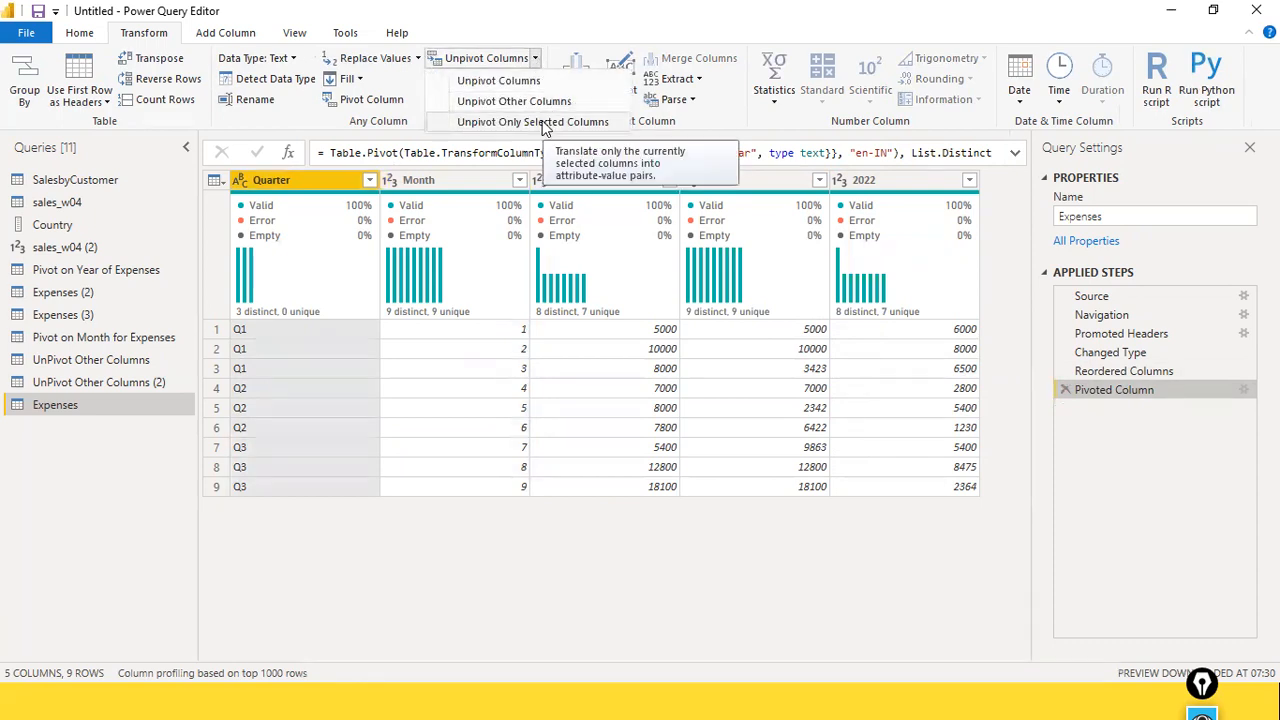
click(383, 557)
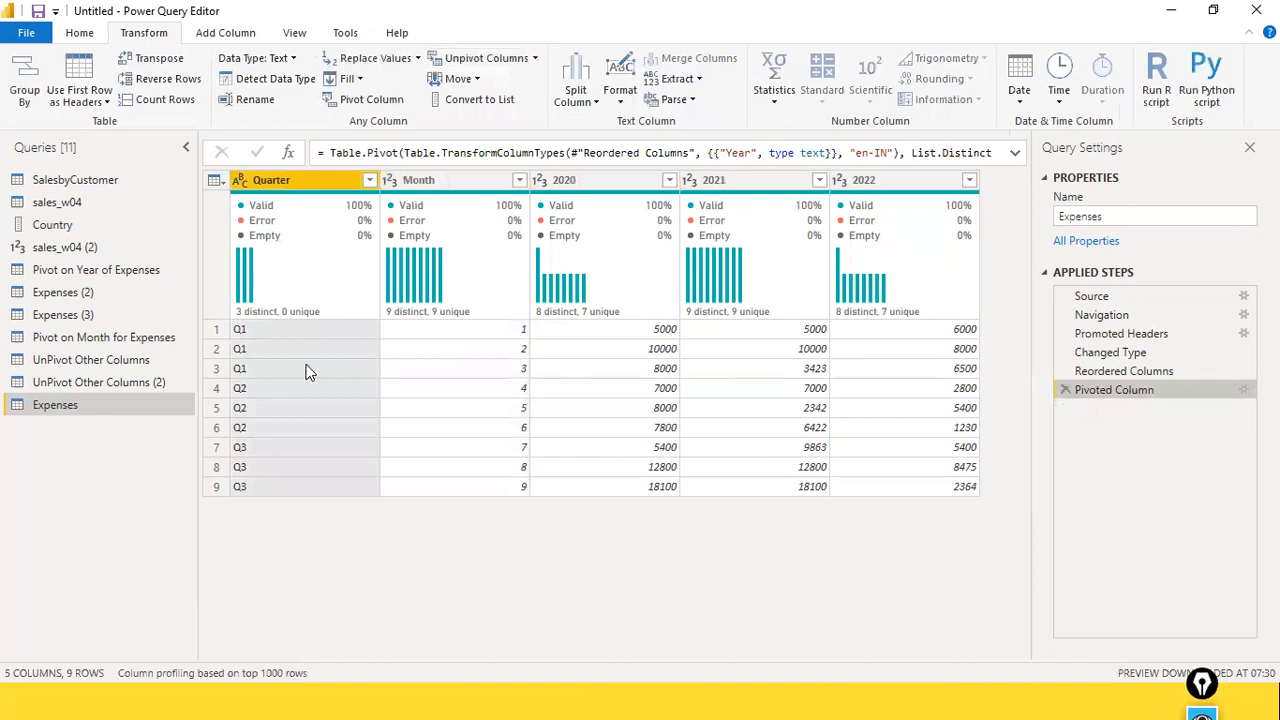
Remove the Pivoted Column step from the Expenses query and pivot the Quarter column, using Expenses as the values column
click(1065, 390)
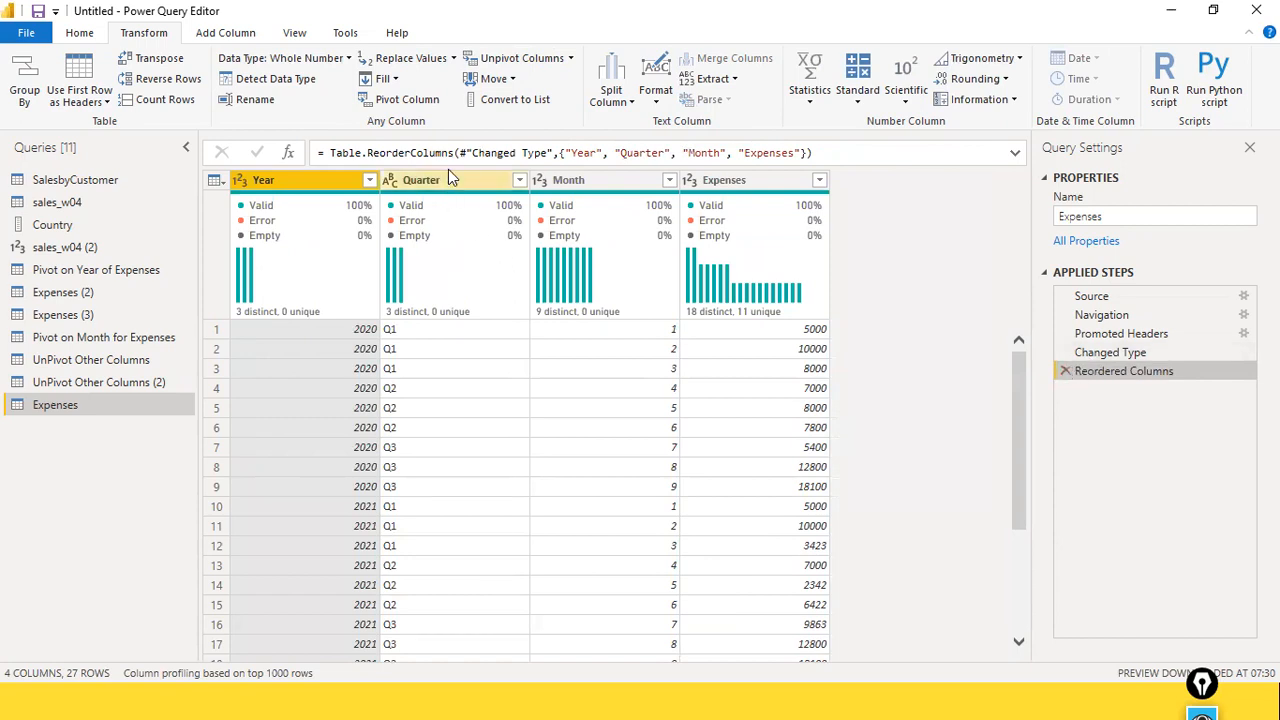
click(431, 190)
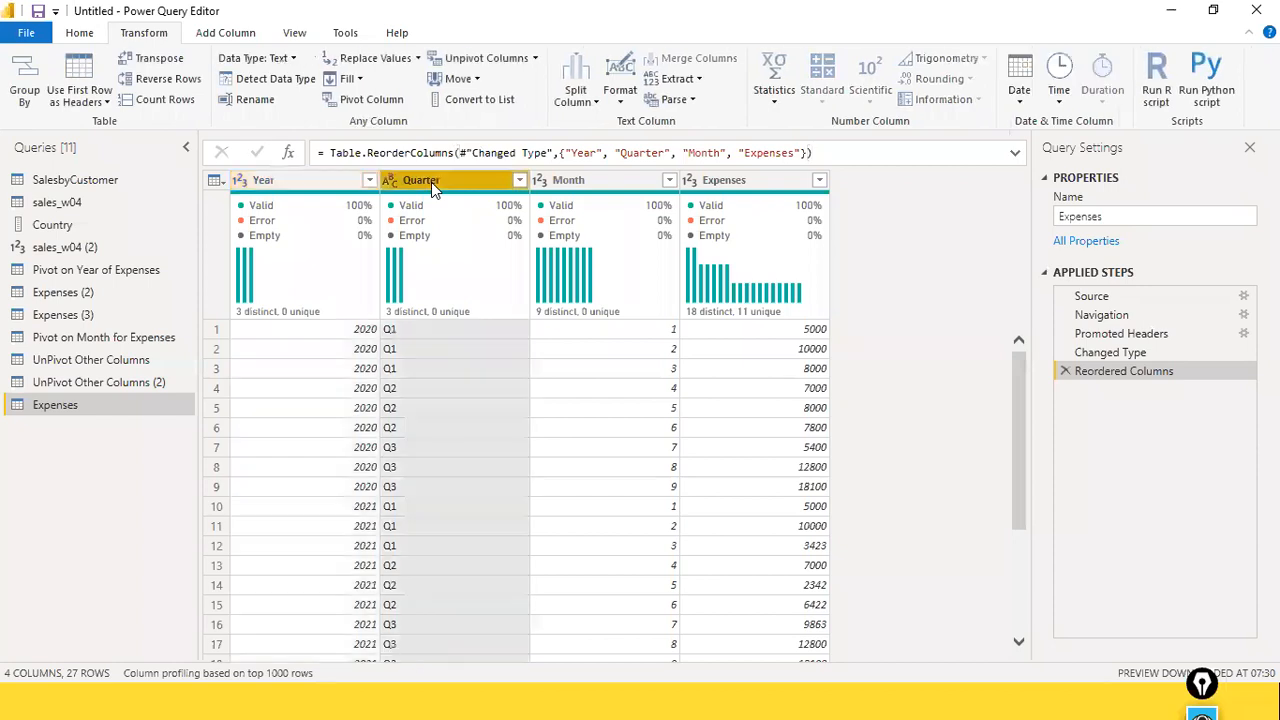
click(535, 58)
click(906, 208)
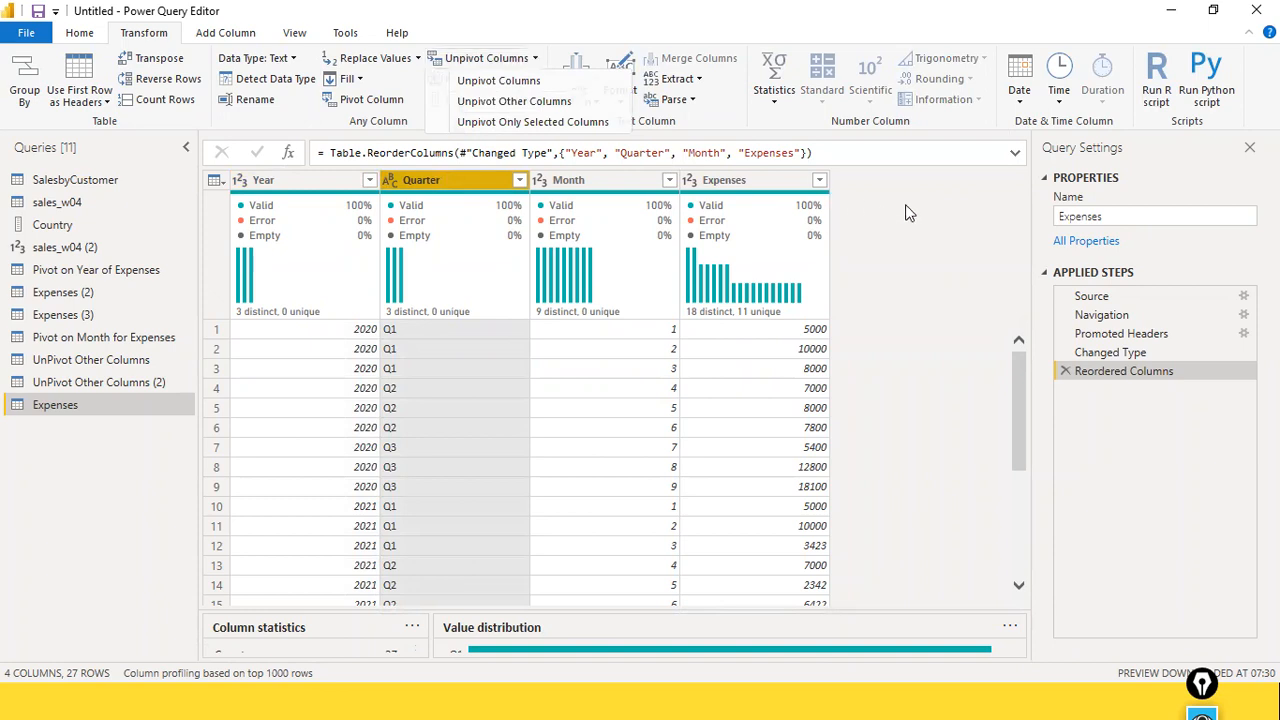
click(358, 104)
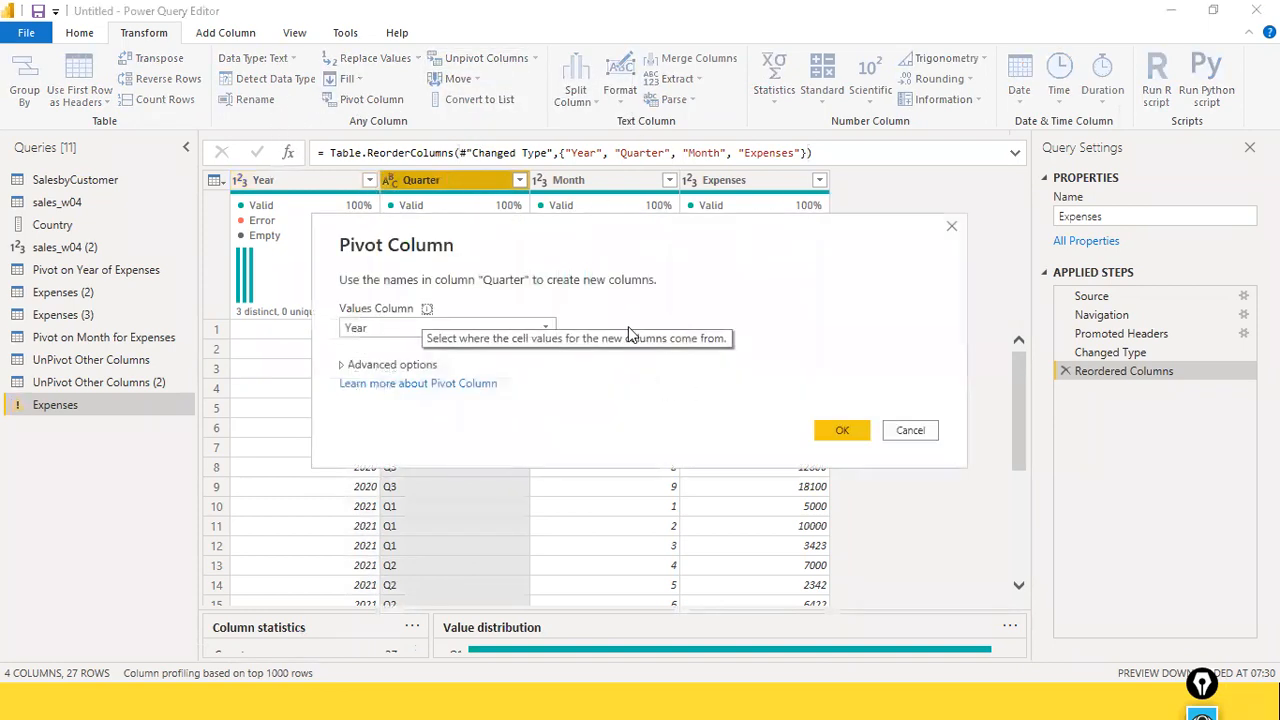
click(548, 328)
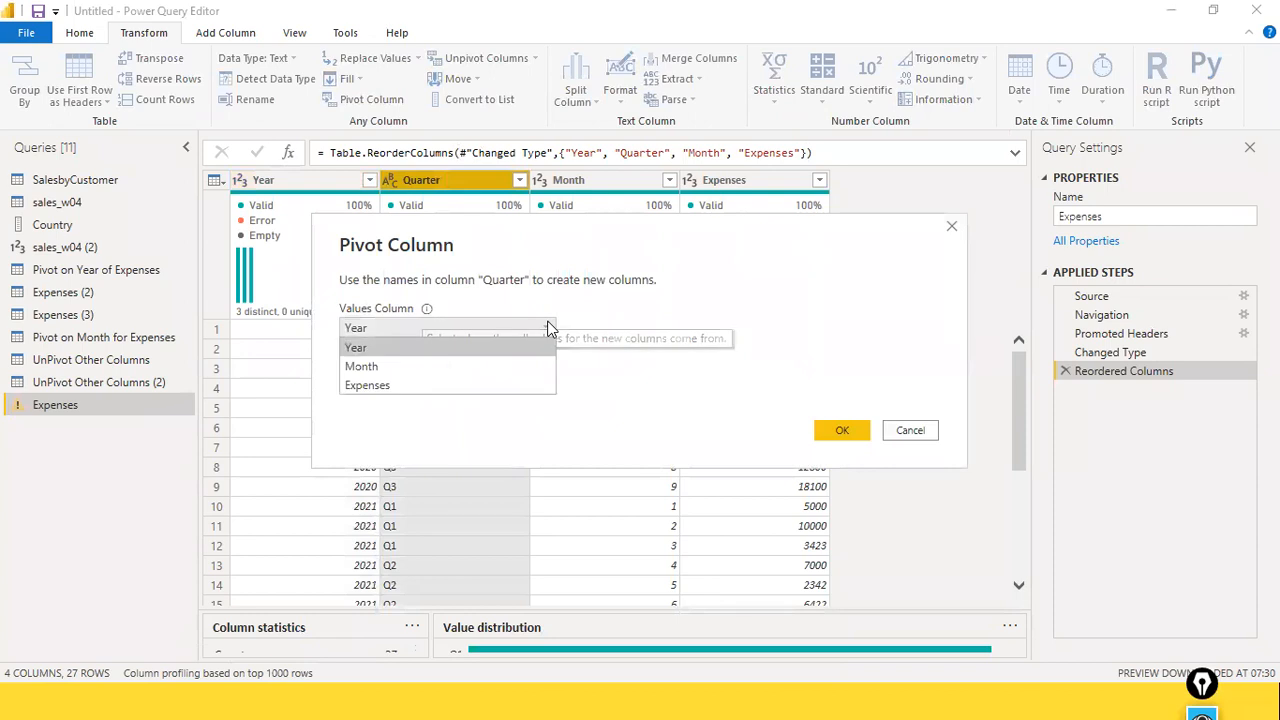
click(470, 386)
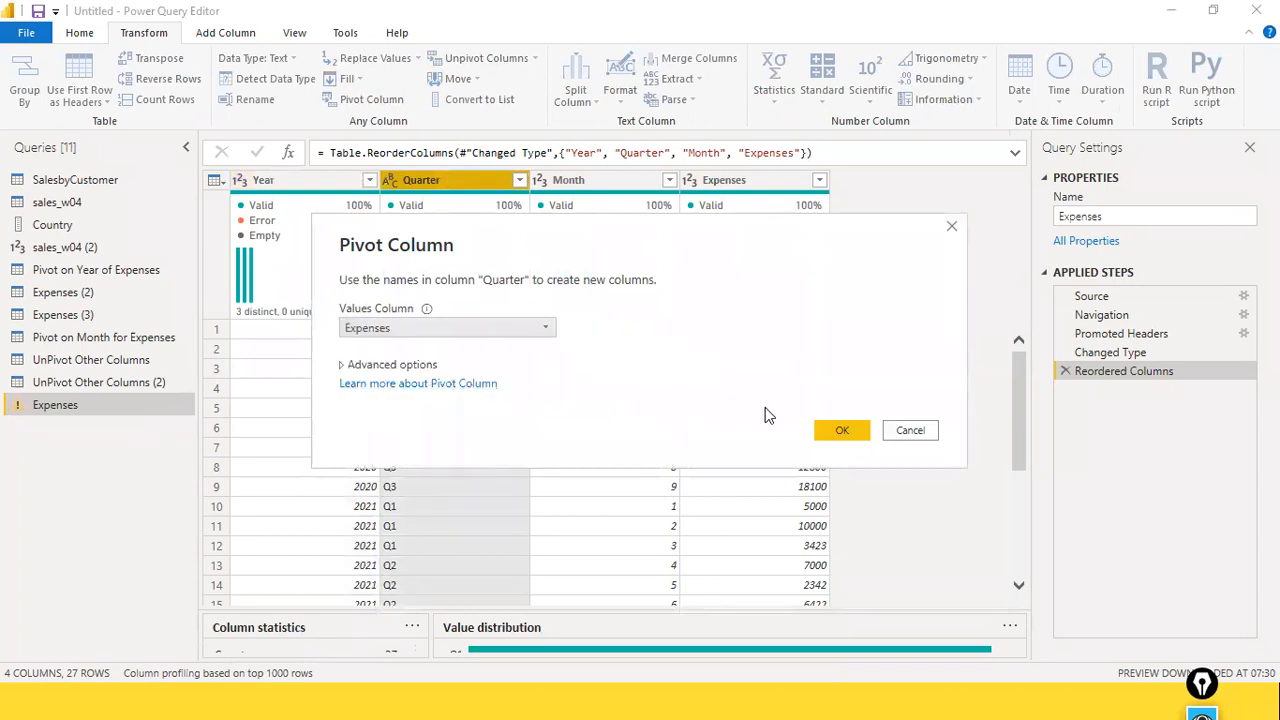
click(842, 430)
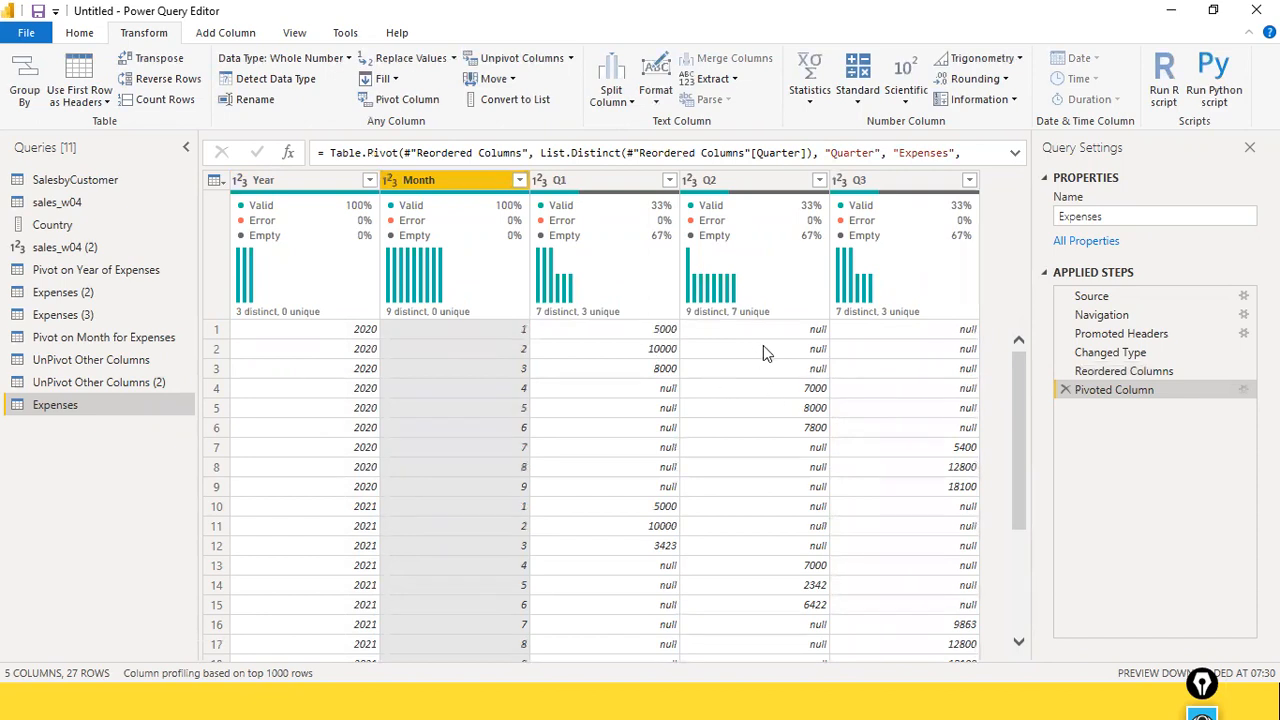
scroll(889, 432, down, 4)
scroll(891, 444, up, 4)
click(312, 190)
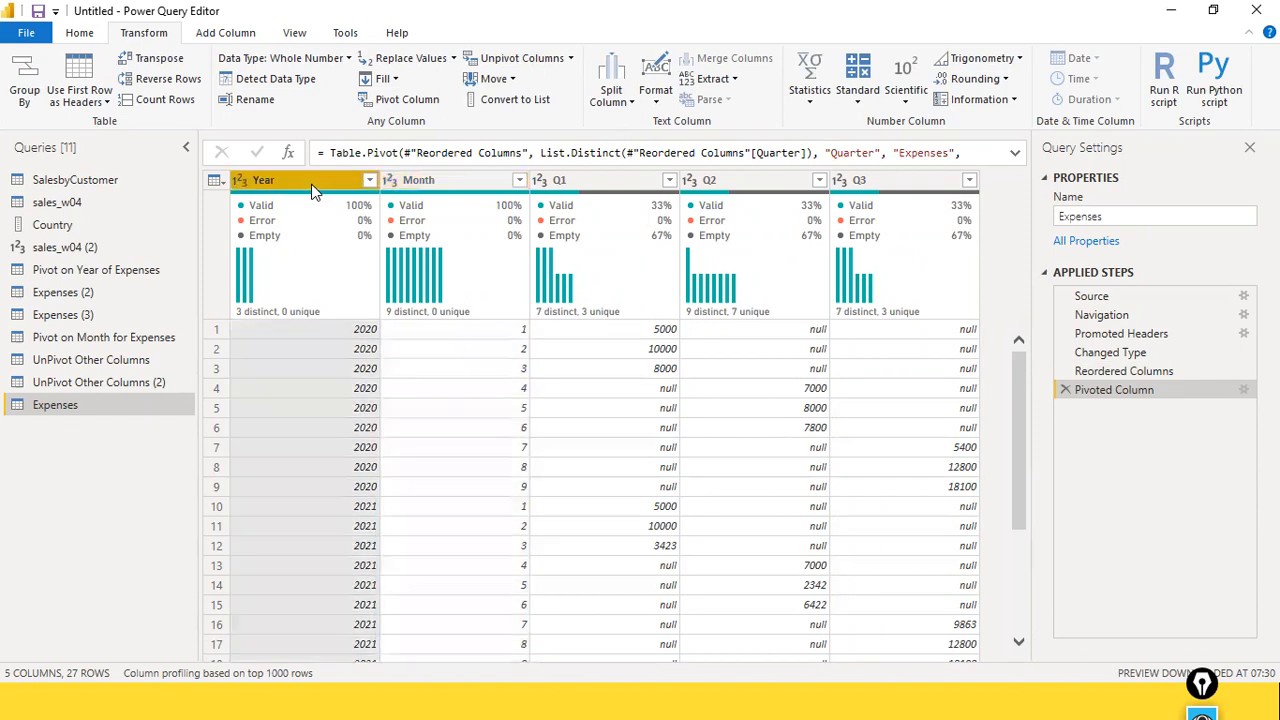
click(395, 100)
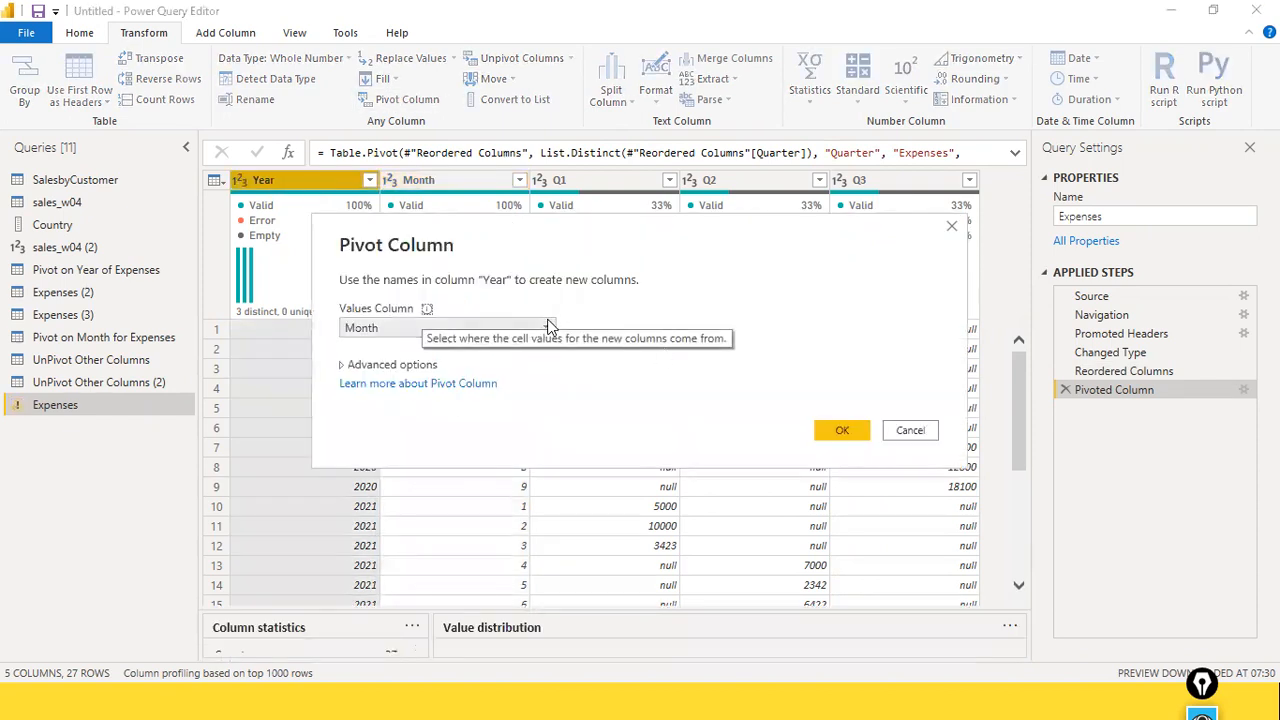
click(548, 326)
click(624, 318)
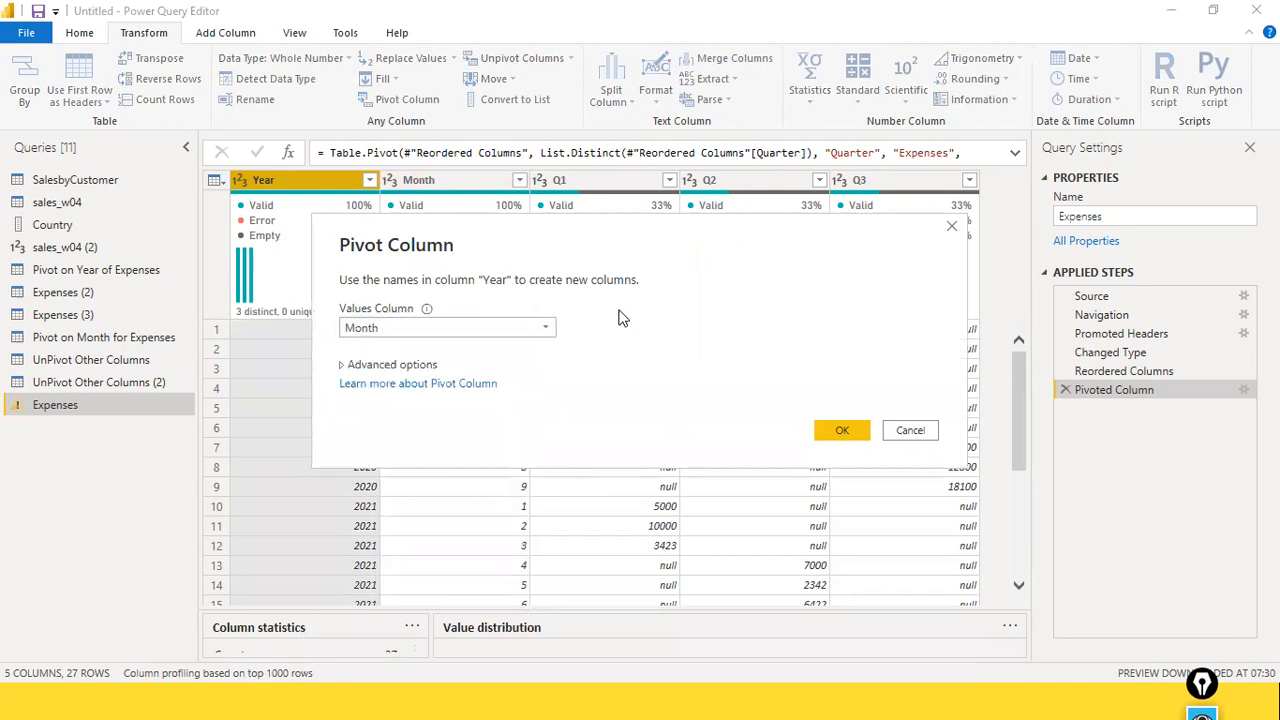
click(910, 430)
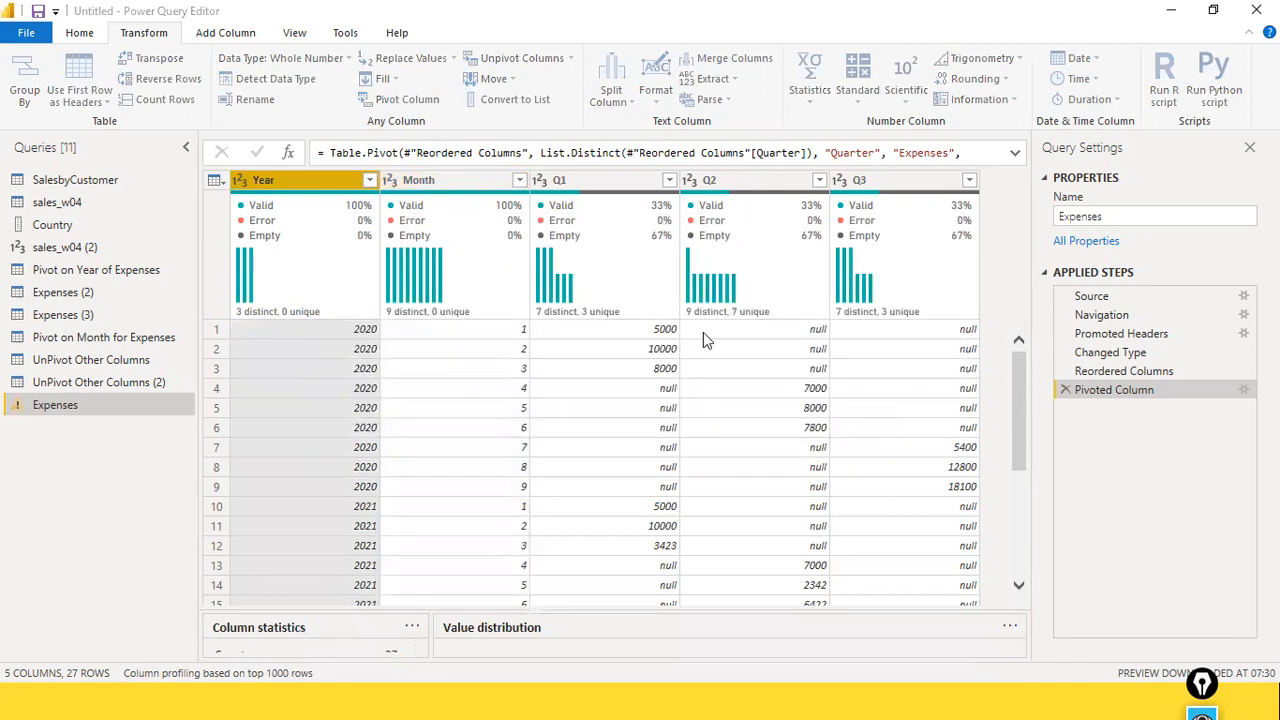
Pivot the Month column of the quarter-pivoted table with Year as the values column, and look through the resulting columns
click(448, 178)
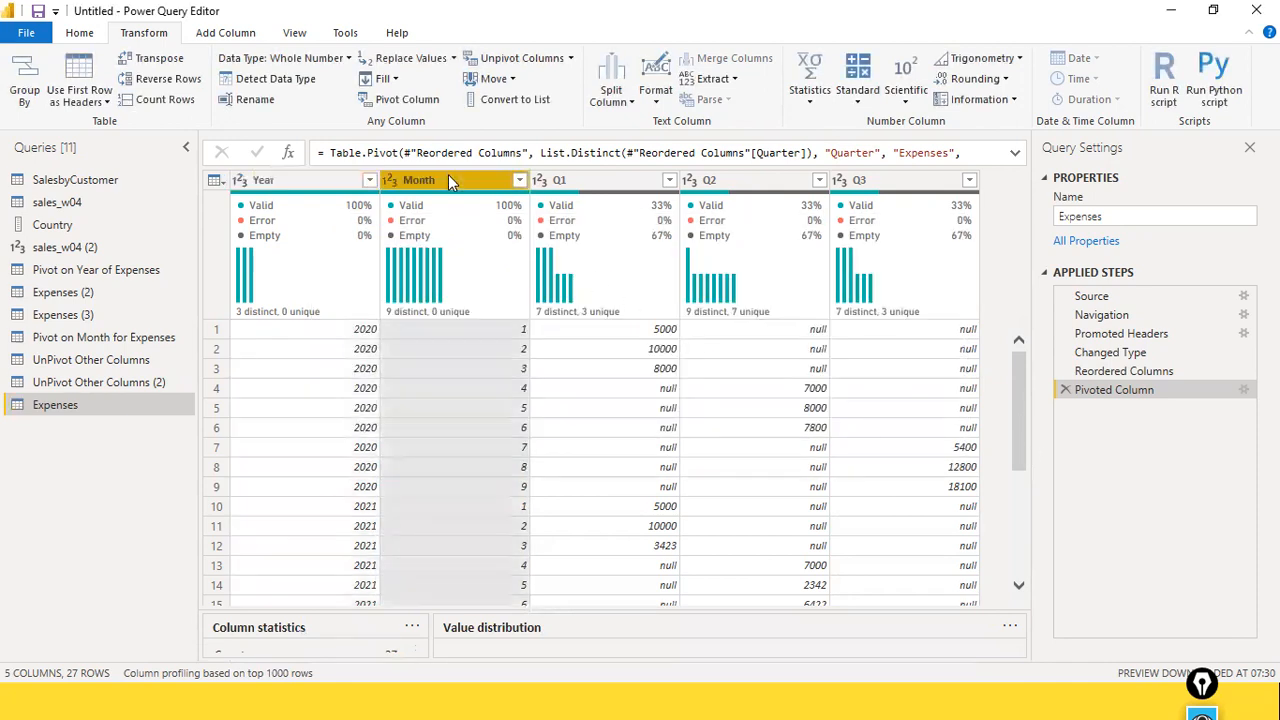
click(400, 95)
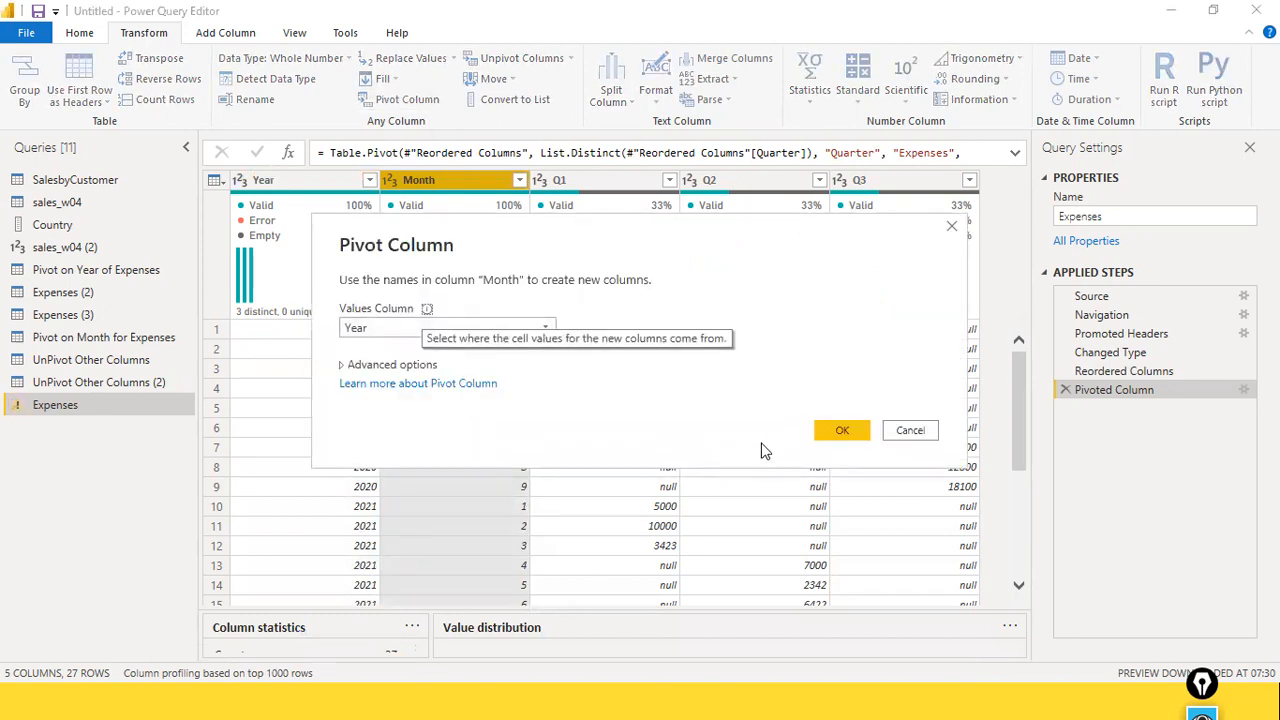
click(837, 434)
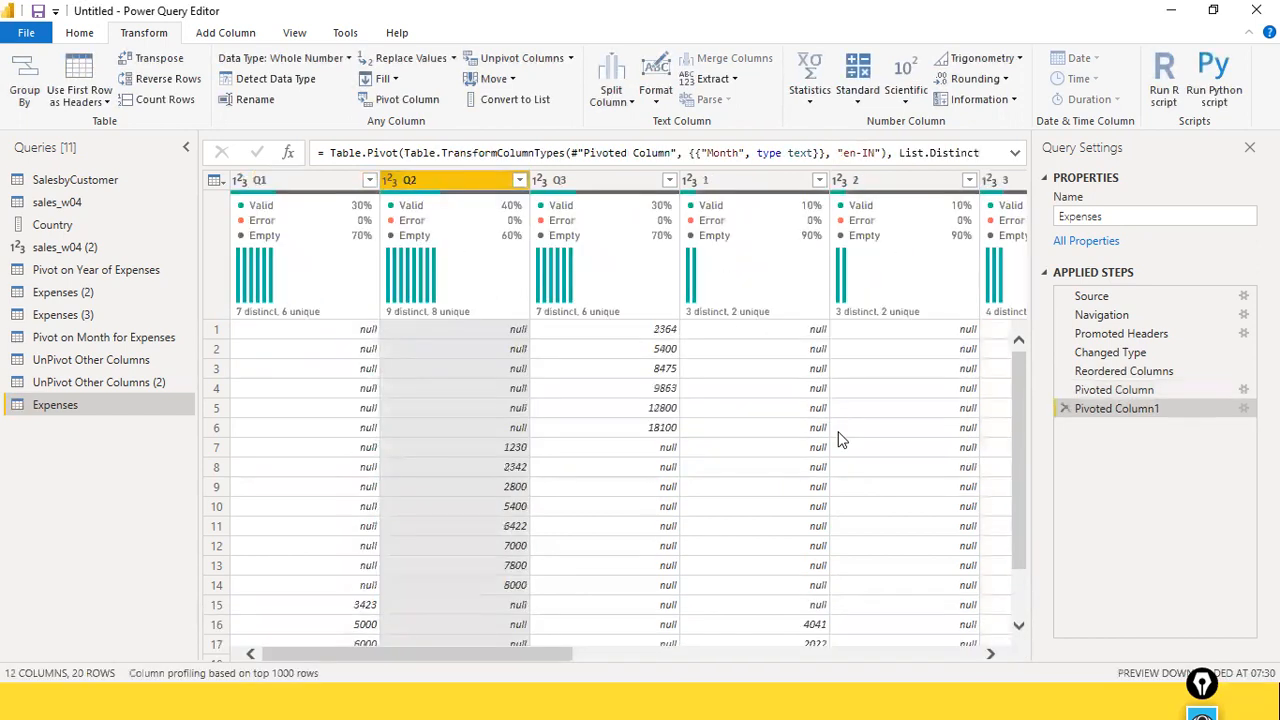
drag(518, 661, 317, 567)
drag(447, 651, 853, 651)
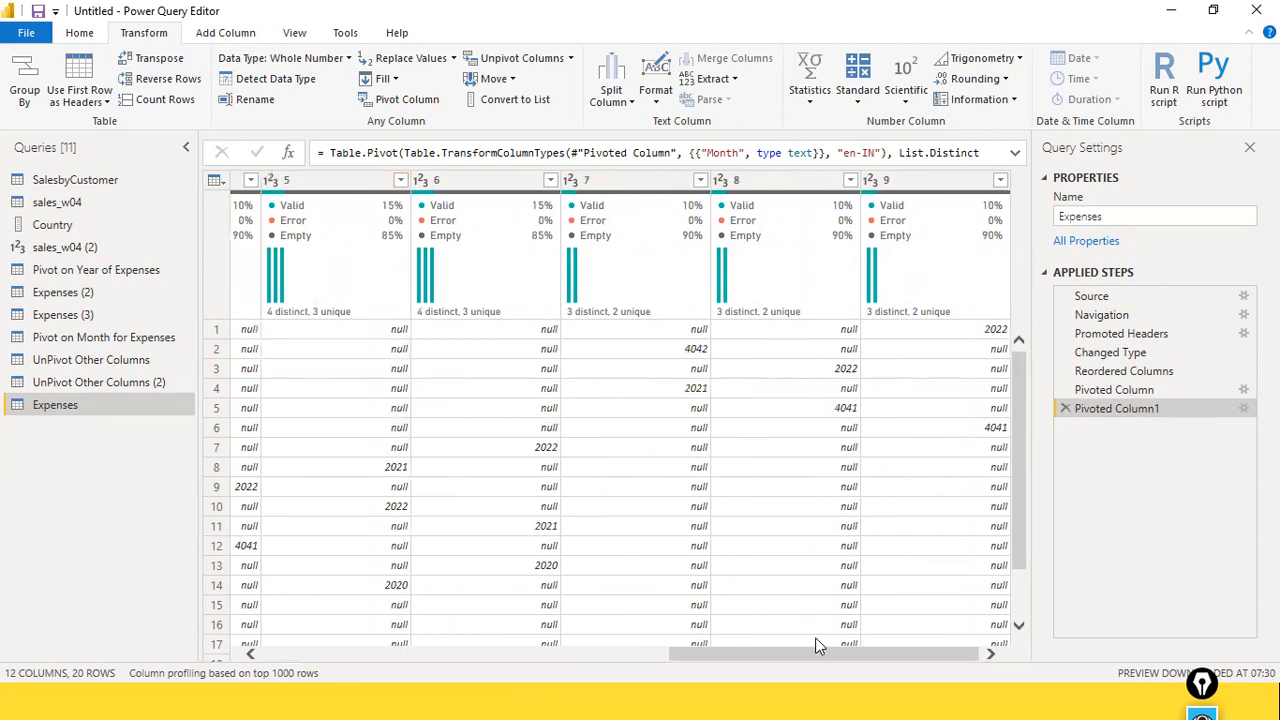
drag(714, 648, 295, 628)
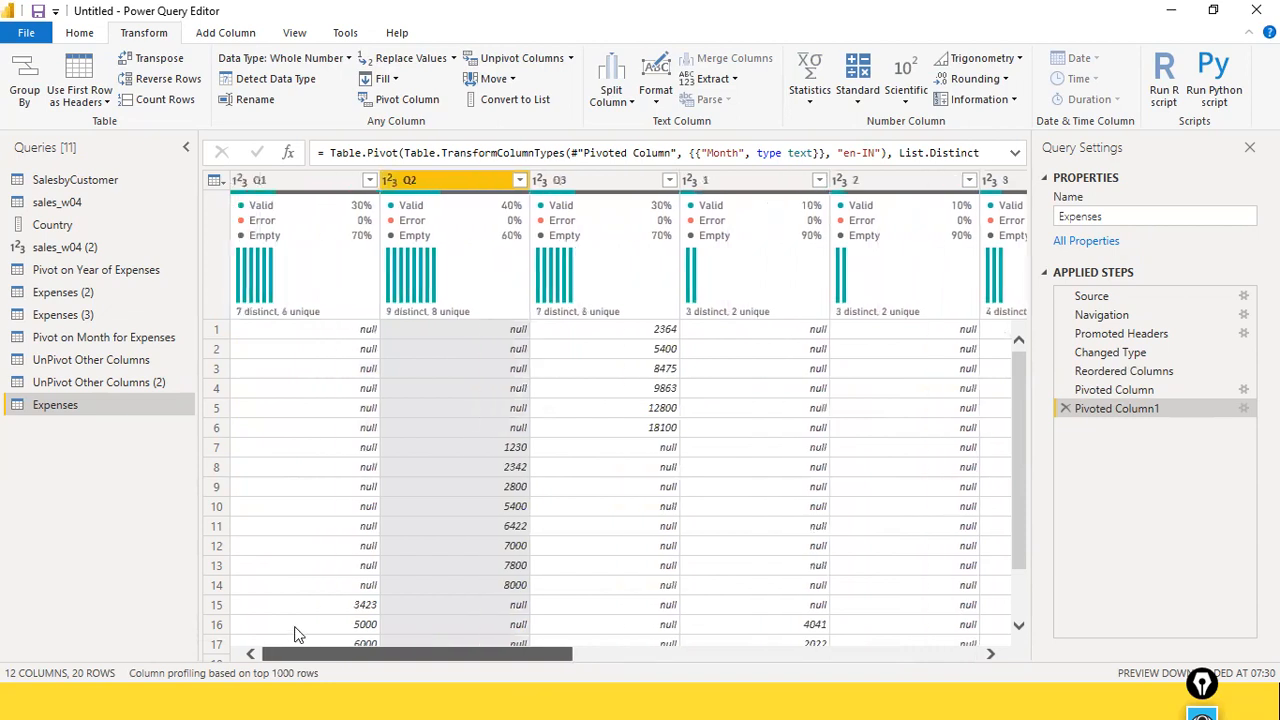
drag(434, 651, 958, 650)
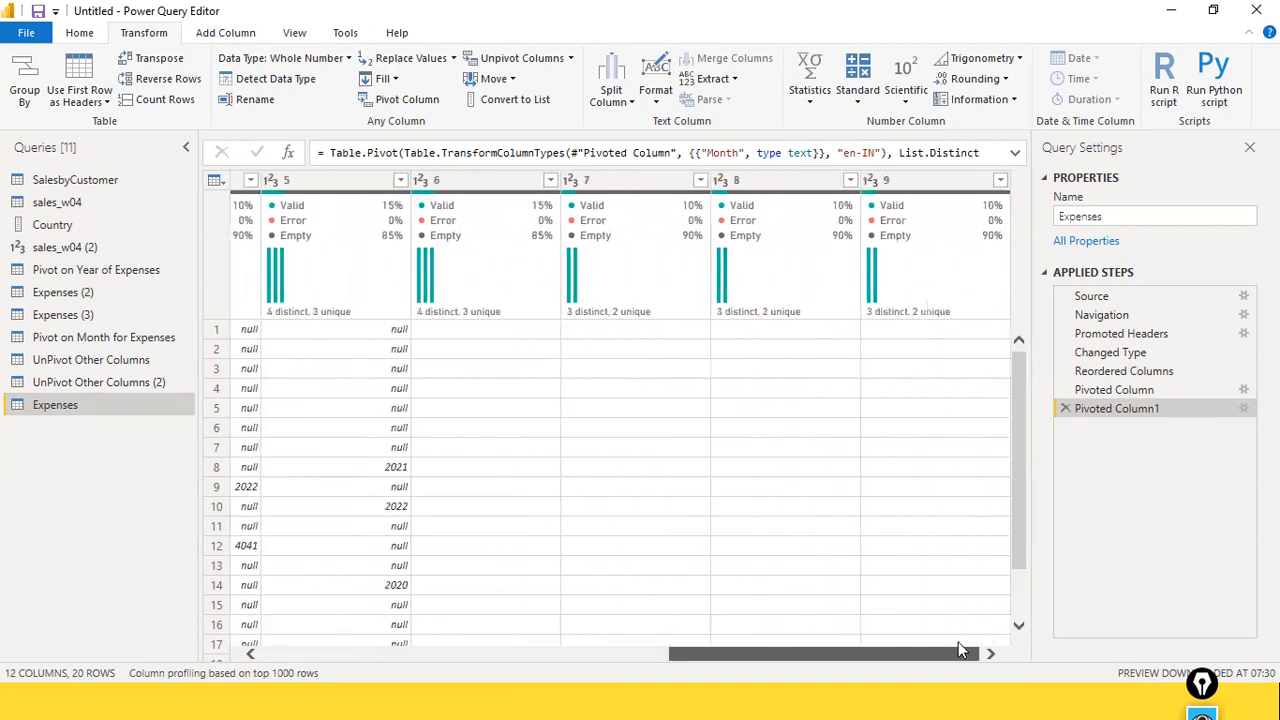
scroll(995, 422, down, 1)
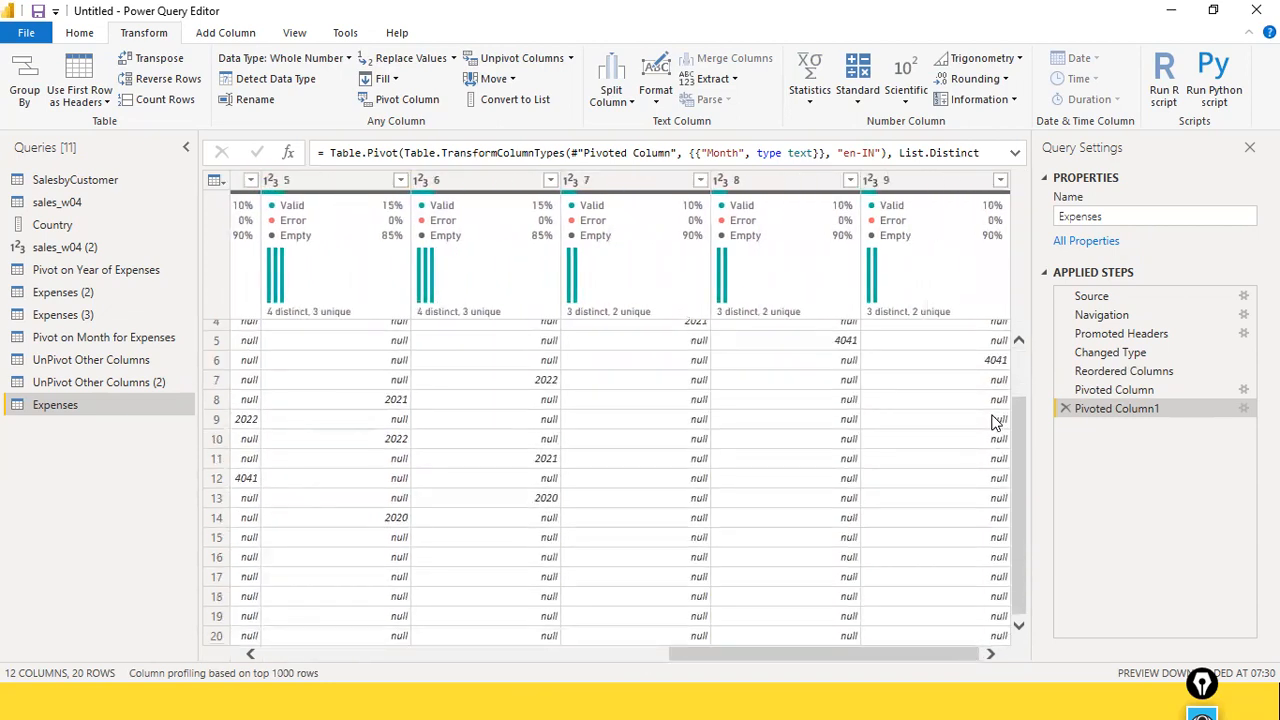
Look over the quarter and month columns of the pivoted Expenses query and the available unpivot options
scroll(995, 422, up, 1)
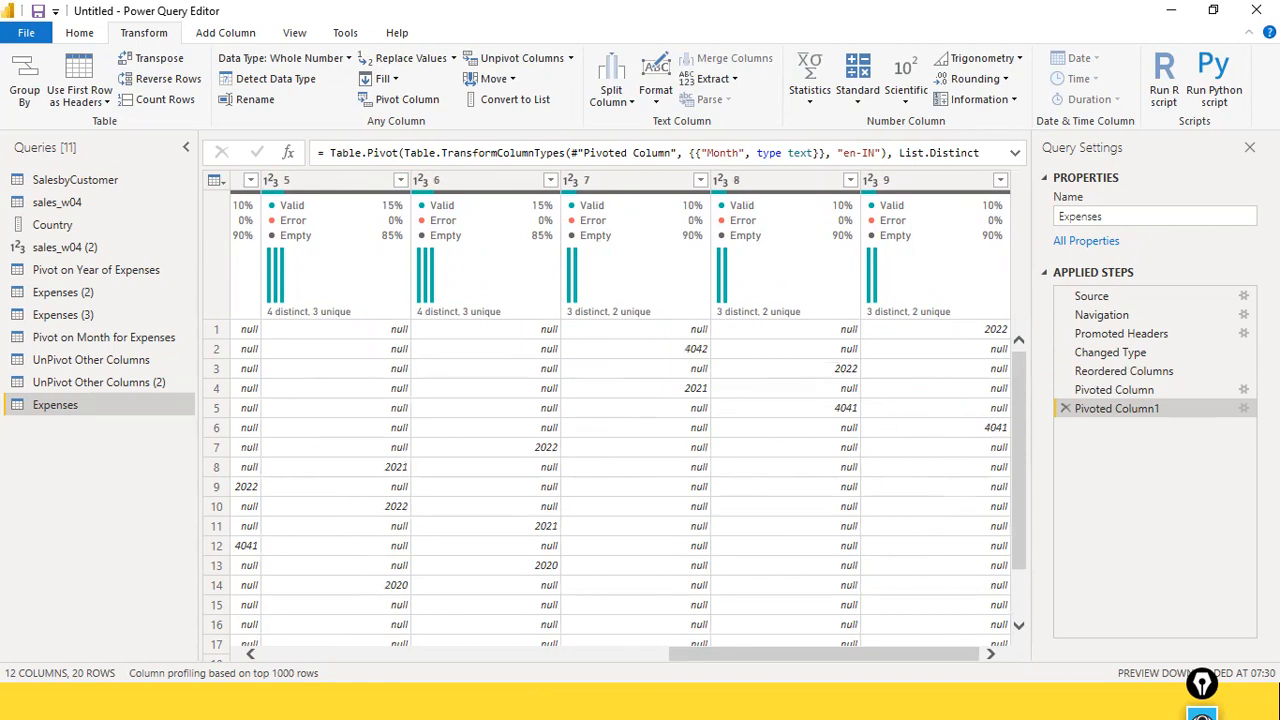
click(441, 657)
drag(441, 657, 278, 644)
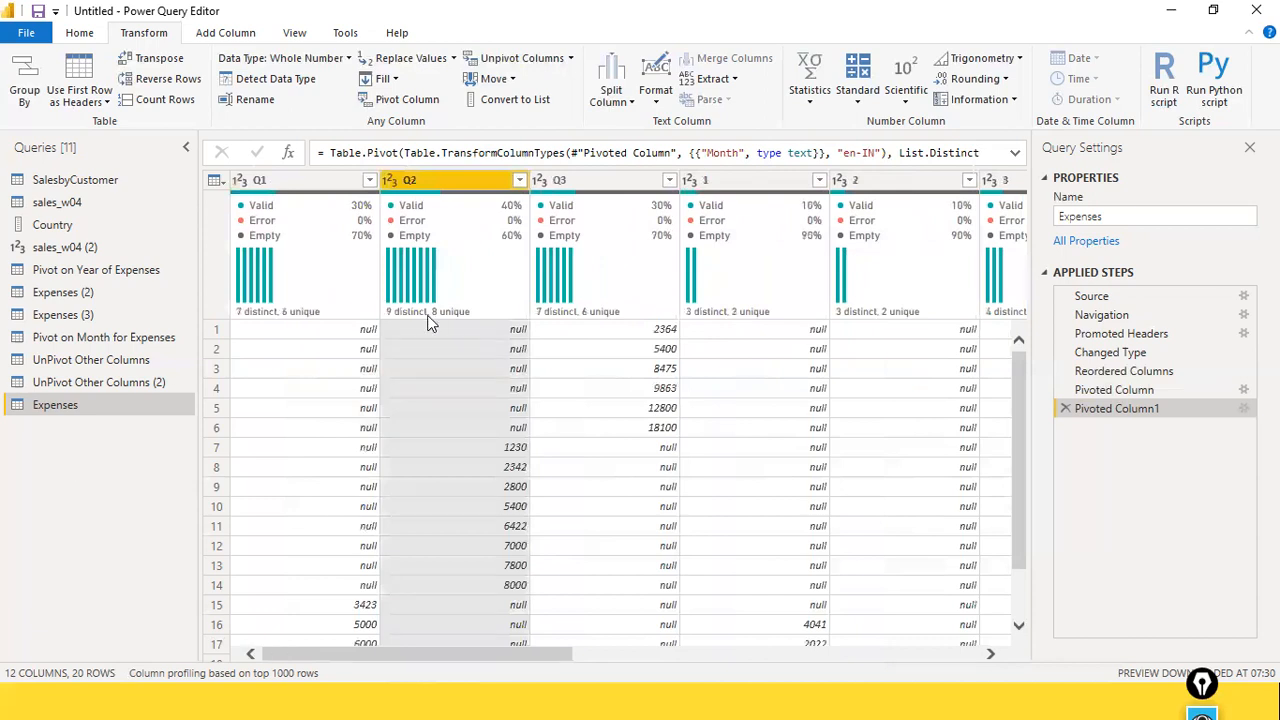
click(573, 60)
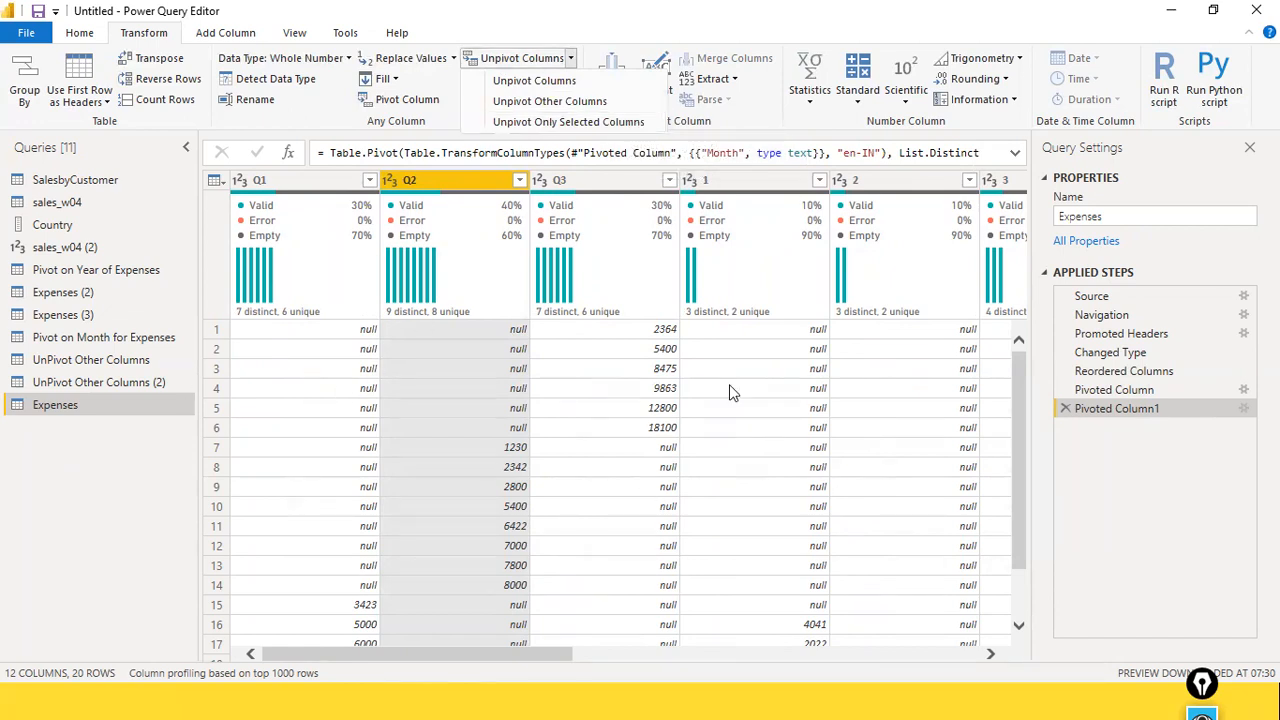
click(105, 614)
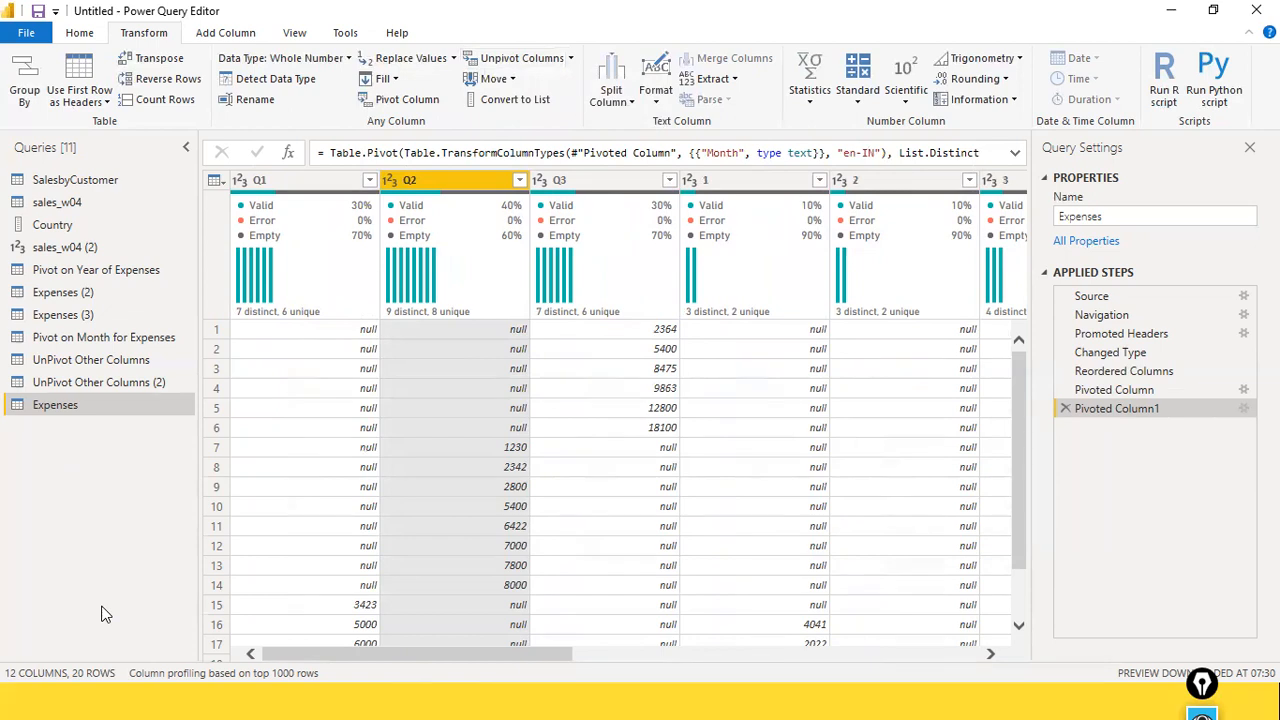
Apply the query changes and close the Power Query Editor
click(26, 33)
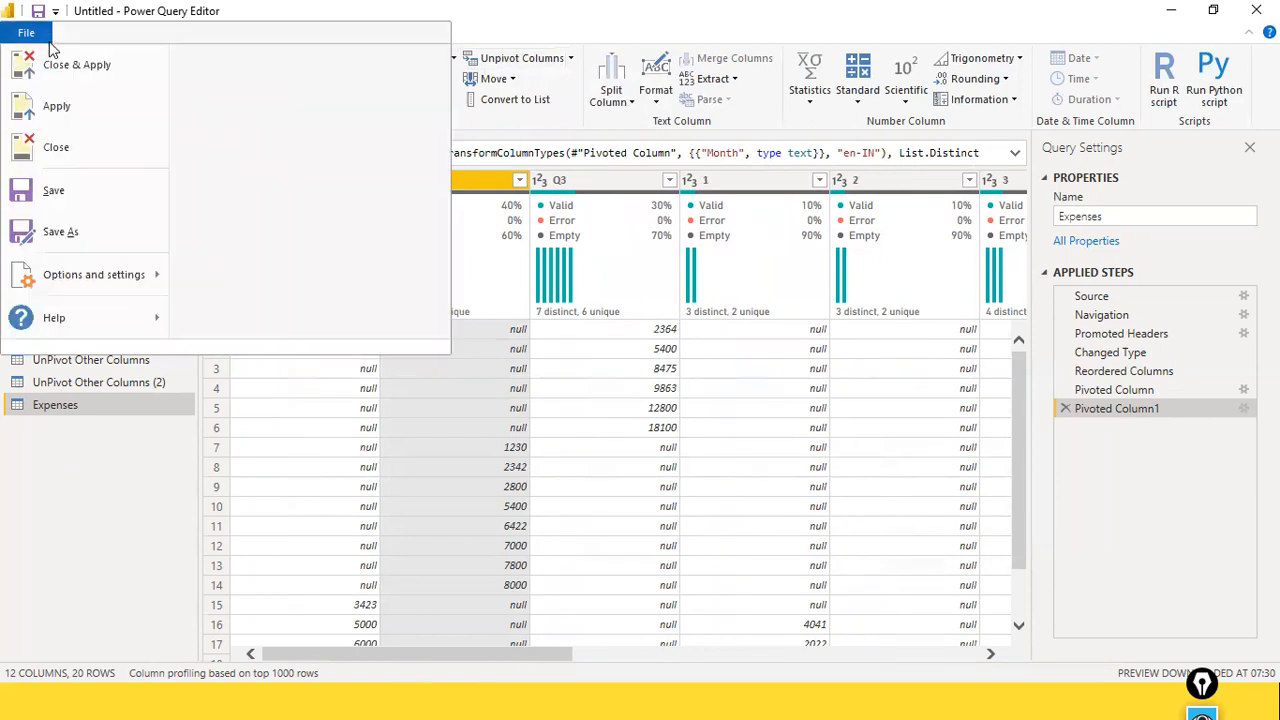
click(65, 72)
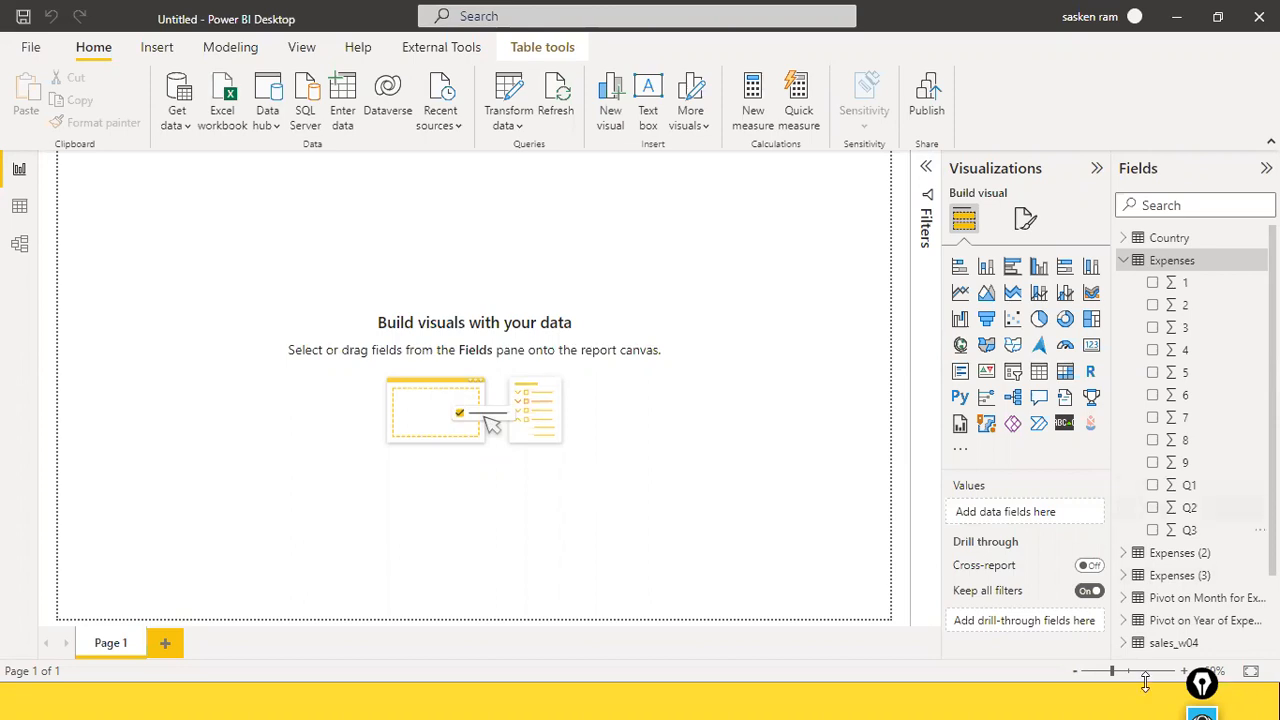
key(super)
click(1185, 697)
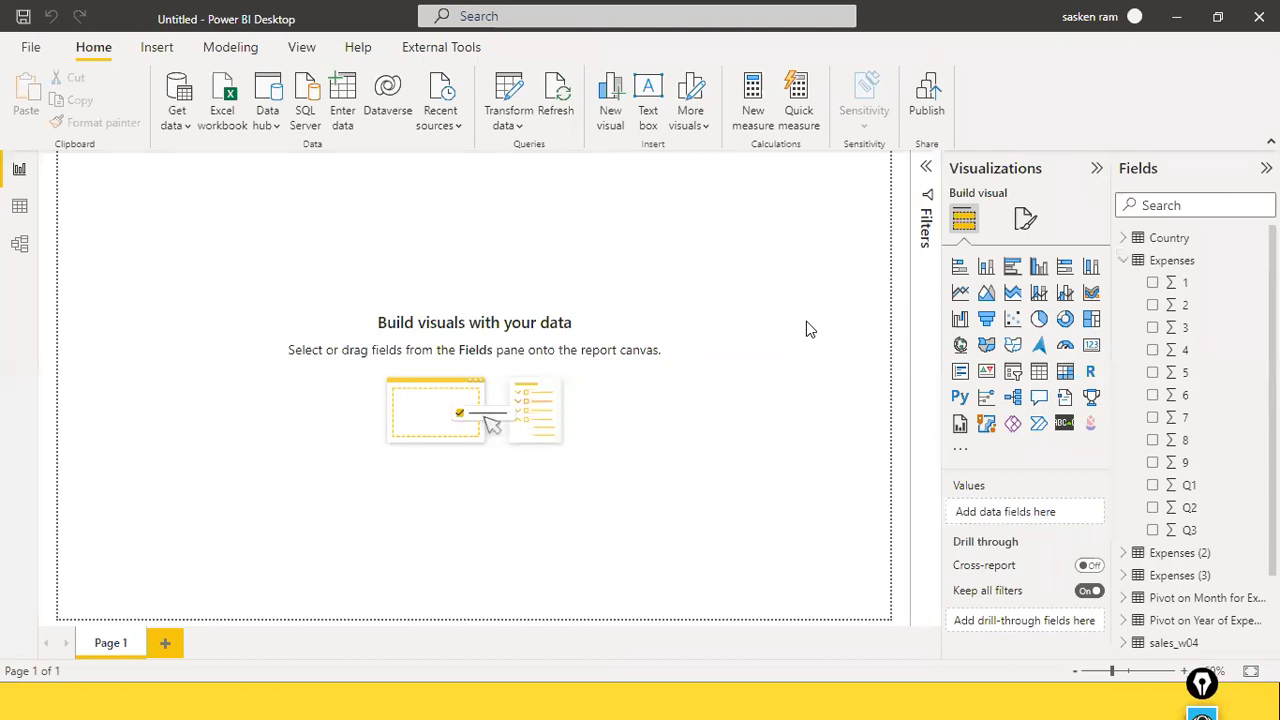
Switch to the PowerPoint slide show and look through the Merge to Custom Function slides, ending on slide 5.5 about Enable Load
key(alt+Tab)
key(alt+Tab)
key(alt+Tab)
key(alt+Tab)
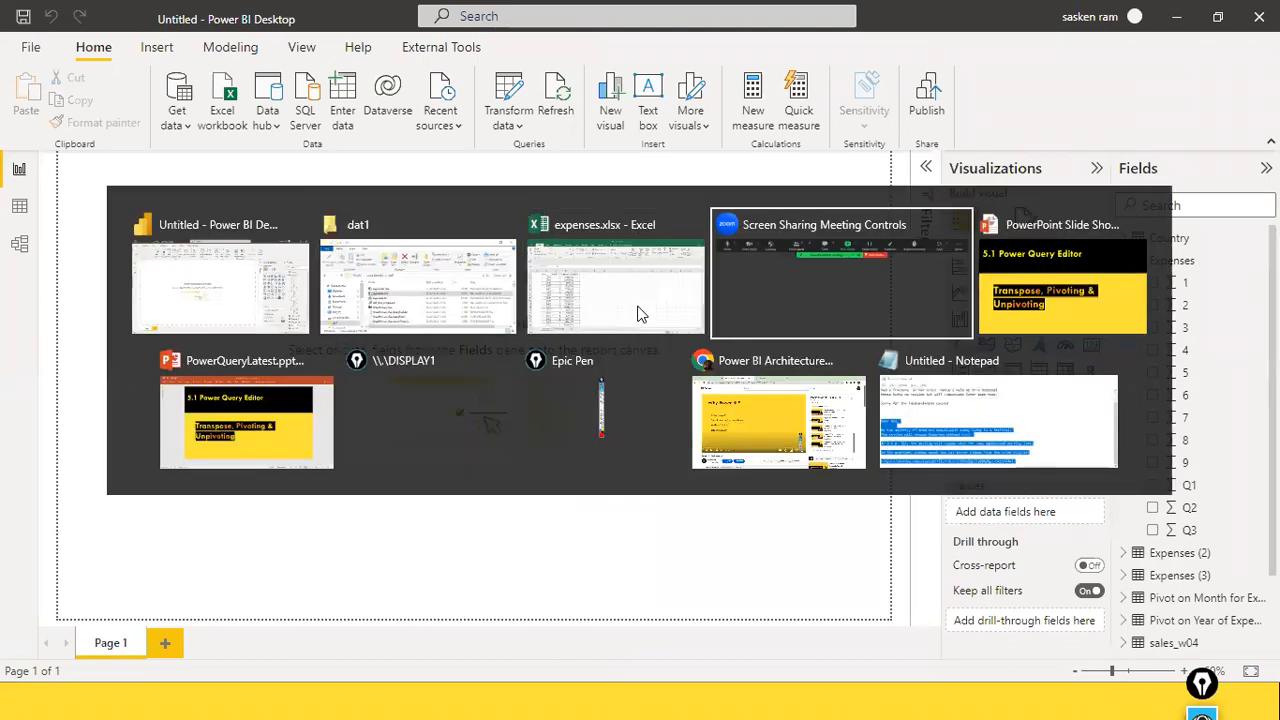
key(Right)
key(Right)
key(Right)
key(Right)
key(Right)
key(Right)
key(Right)
key(Right)
key(Right)
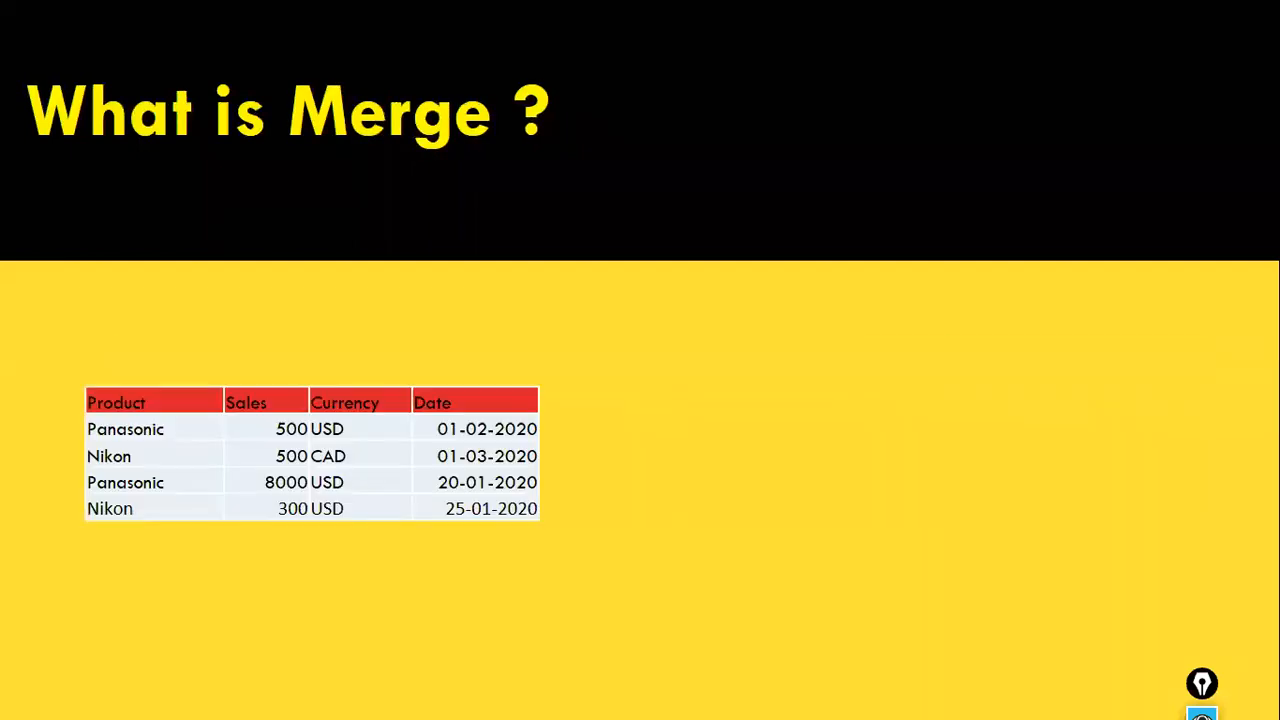
key(Right)
key(Right)
key(Right)
key(Right)
key(Right)
key(Right)
key(Left)
key(Left)
key(Right)
key(Right)
key(Right)
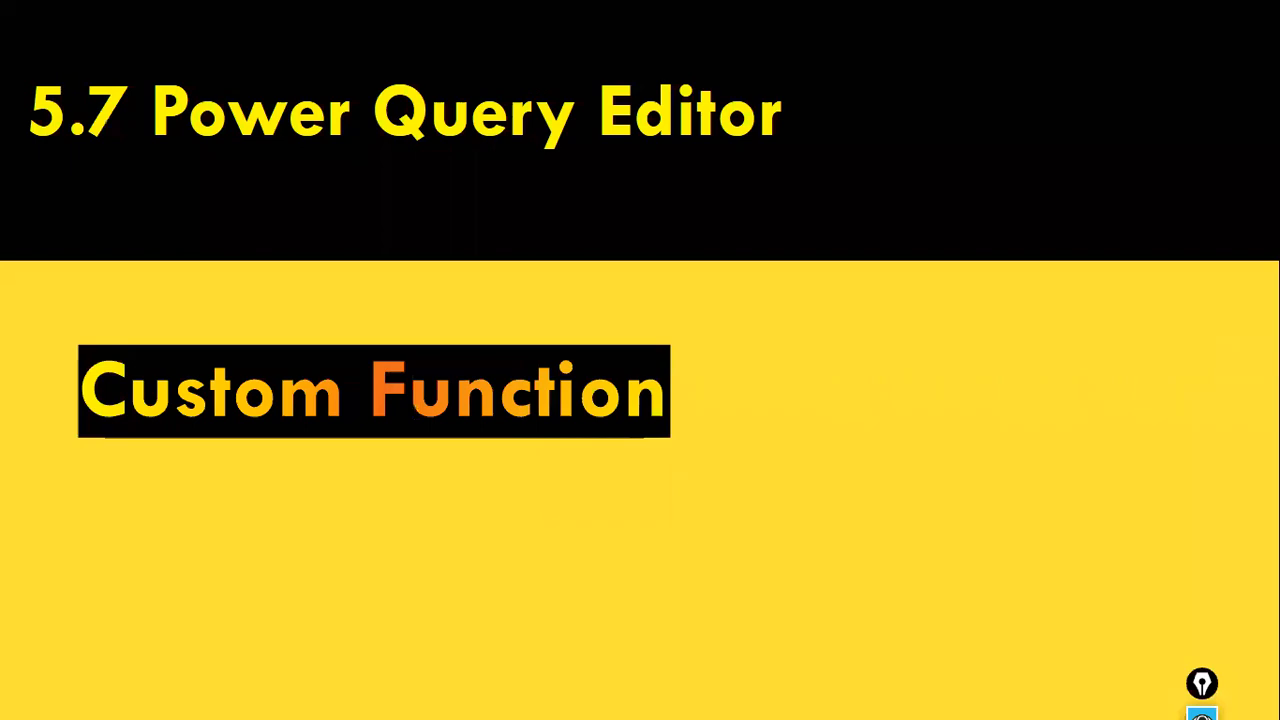
key(Right)
key(Right)
key(Left)
key(Left)
key(Left)
key(Left)
key(Left)
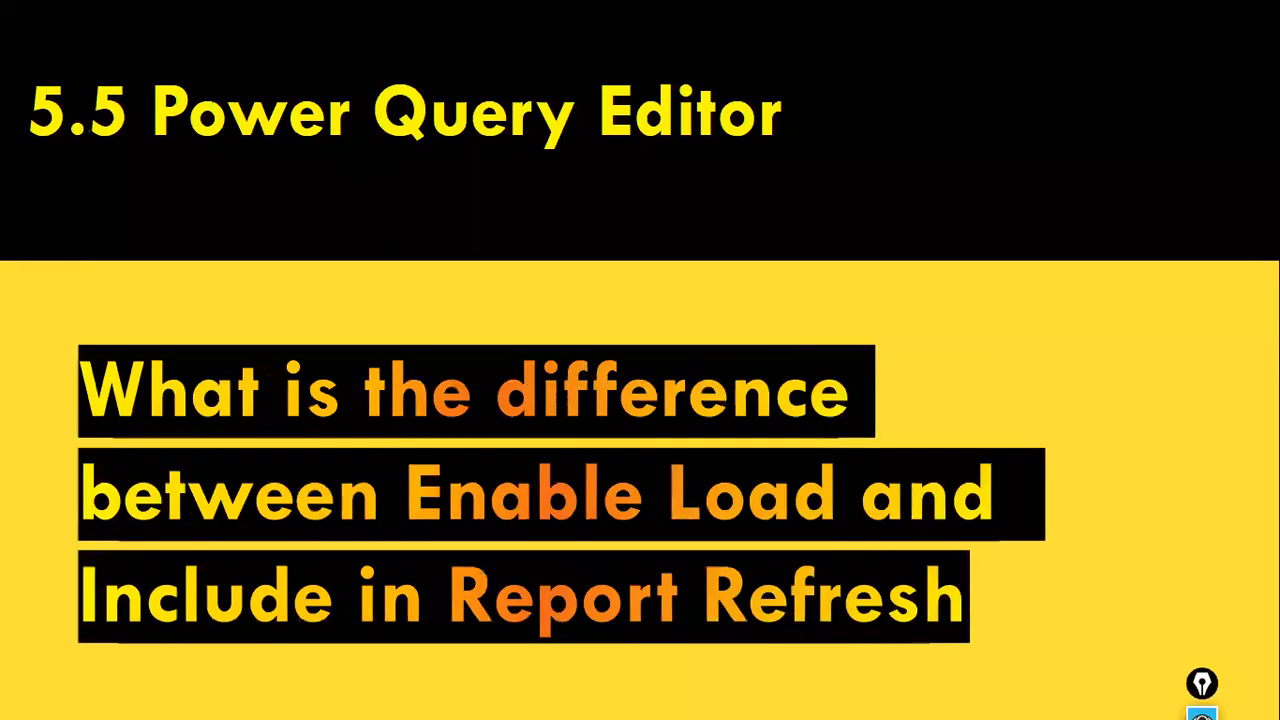
Switch to Chrome and open the Power-BI repository on GitHub in place of the Bing page
key(alt+Tab)
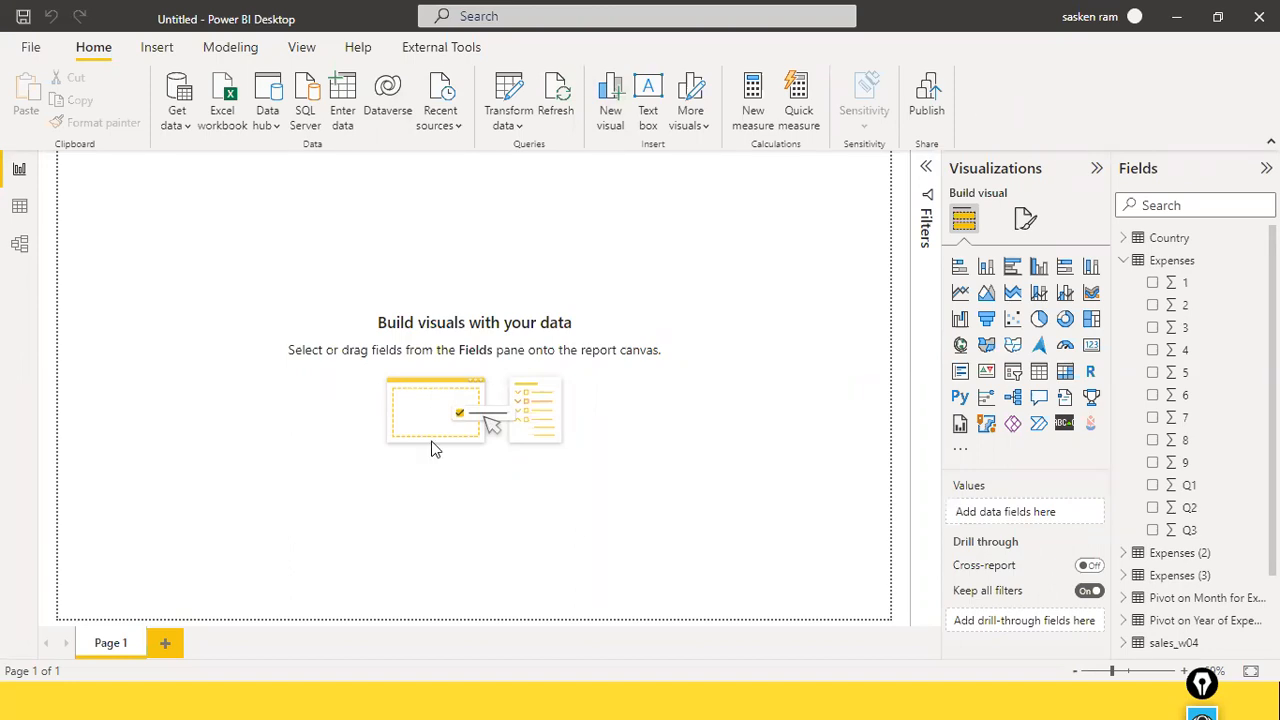
key(alt+Tab)
key(Tab)
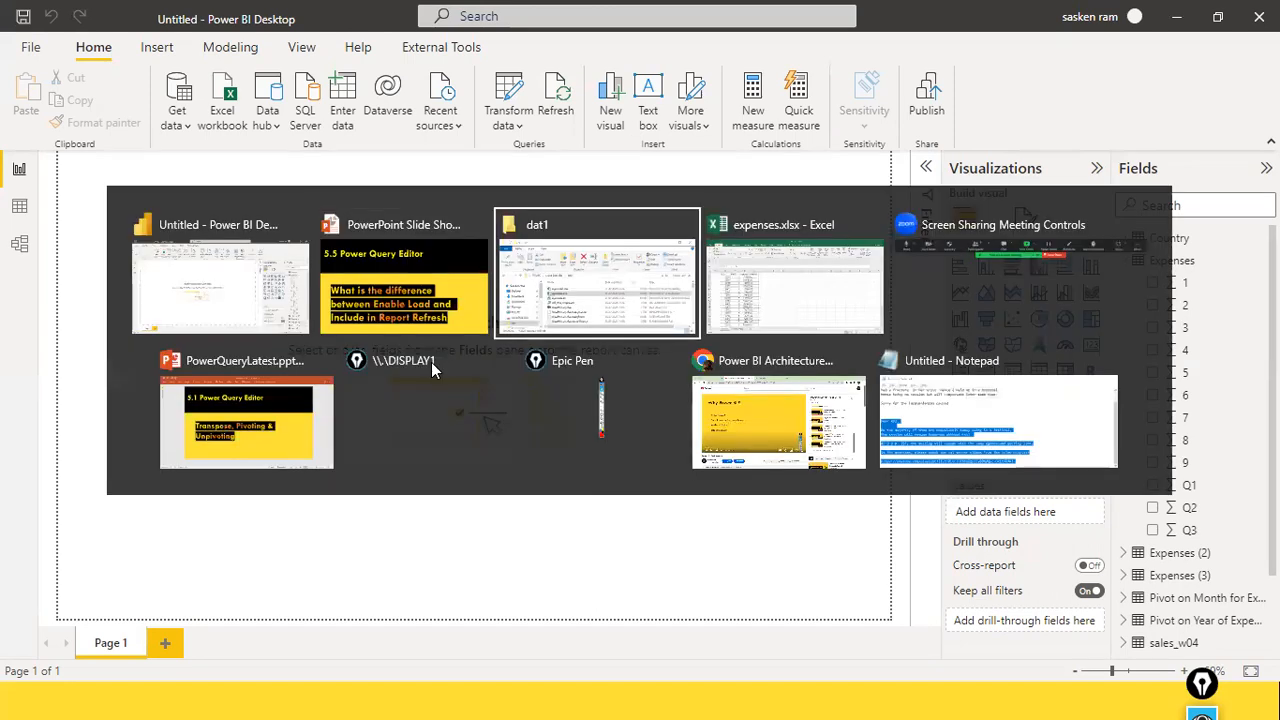
key(alt+Tab)
key(Tab)
key(Tab)
key(Tab)
key(Tab)
key(Tab)
key(Tab)
key(Tab)
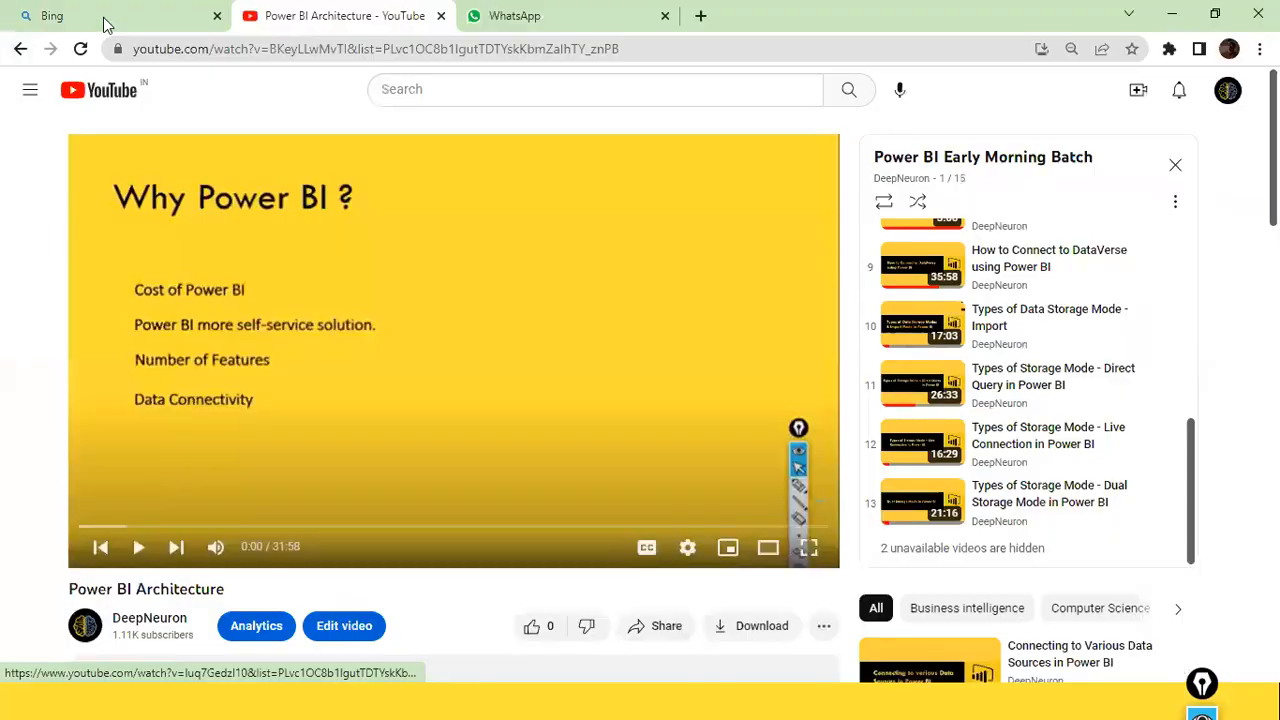
click(110, 18)
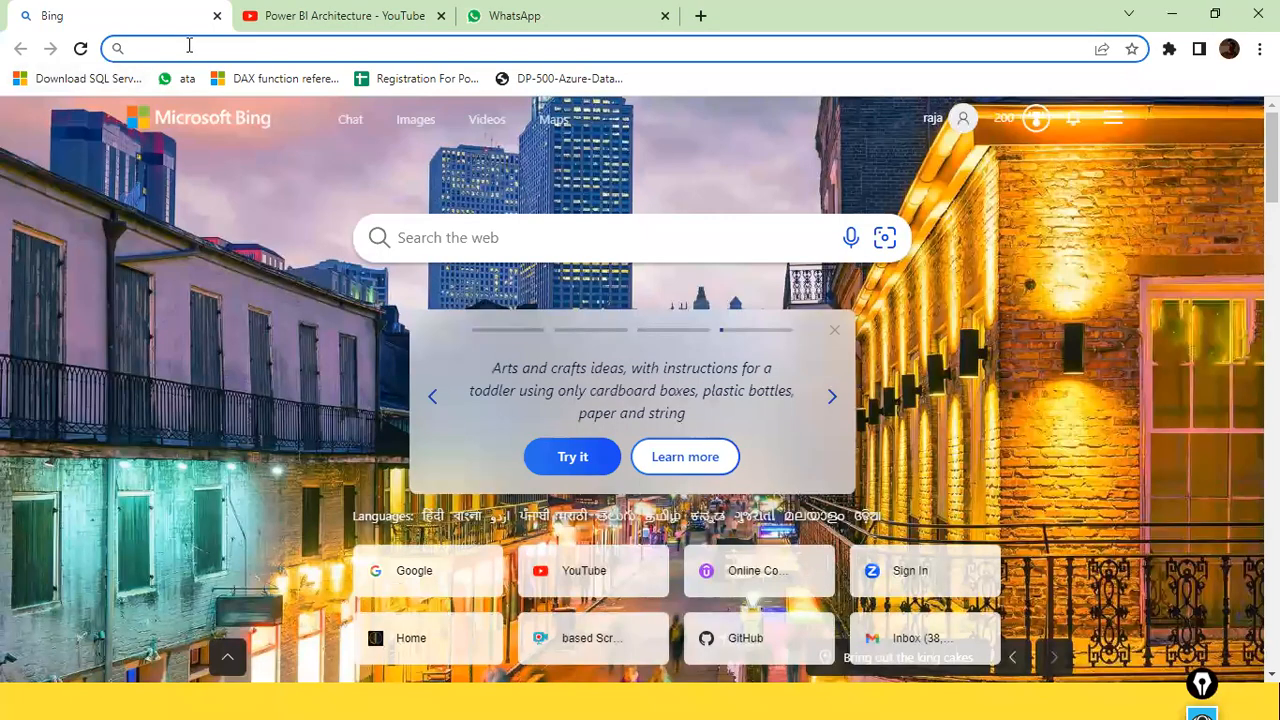
text(git)
key(Return)
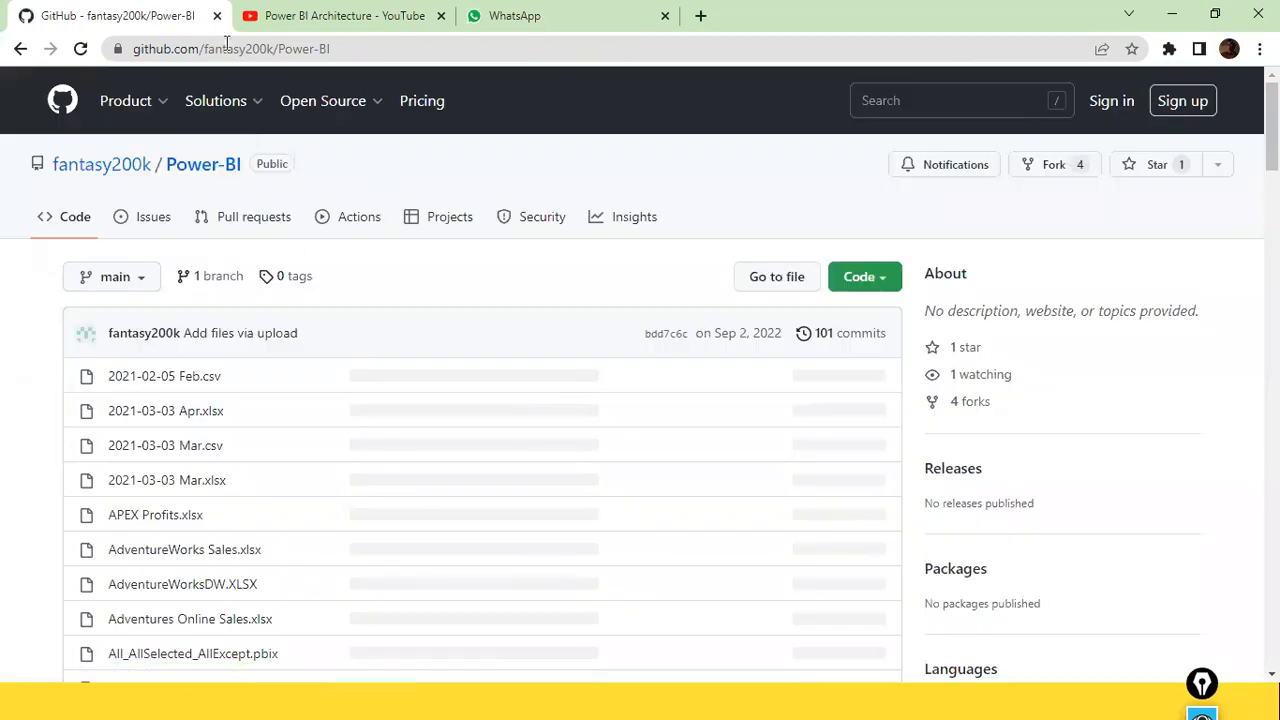
Examine the repository's code download options, including Download ZIP, and its file list without downloading anything
click(881, 279)
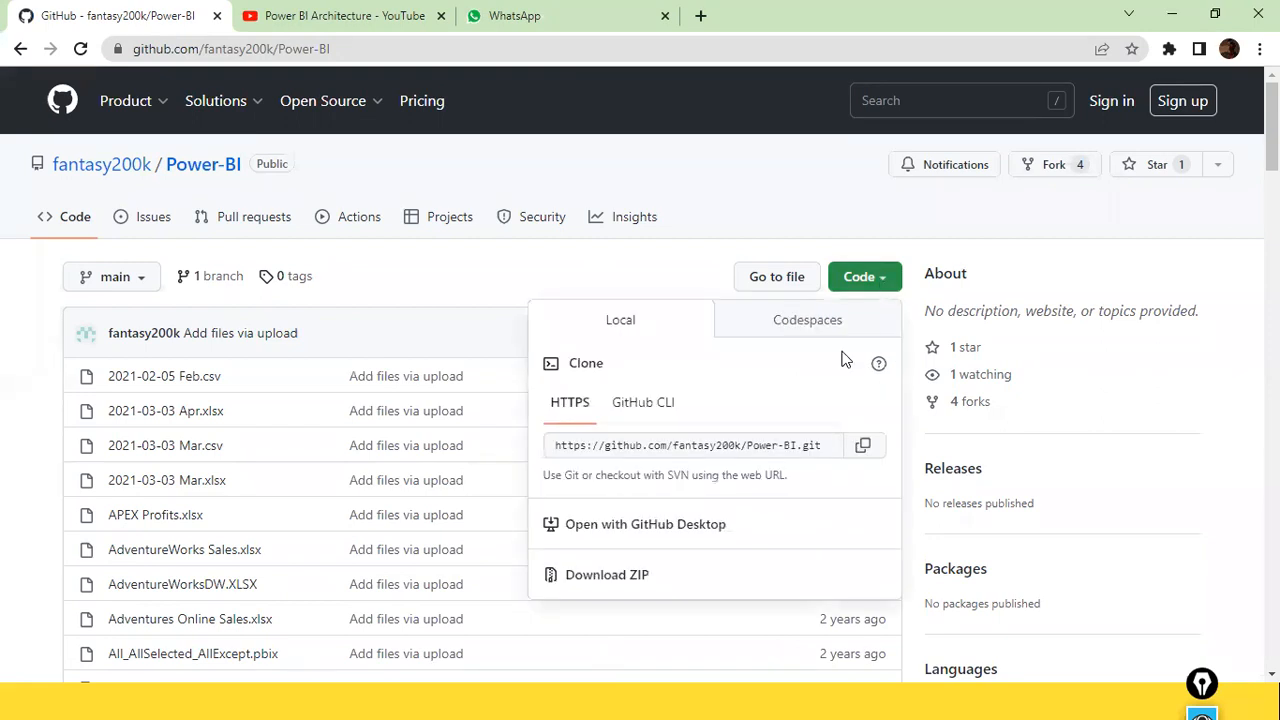
click(886, 280)
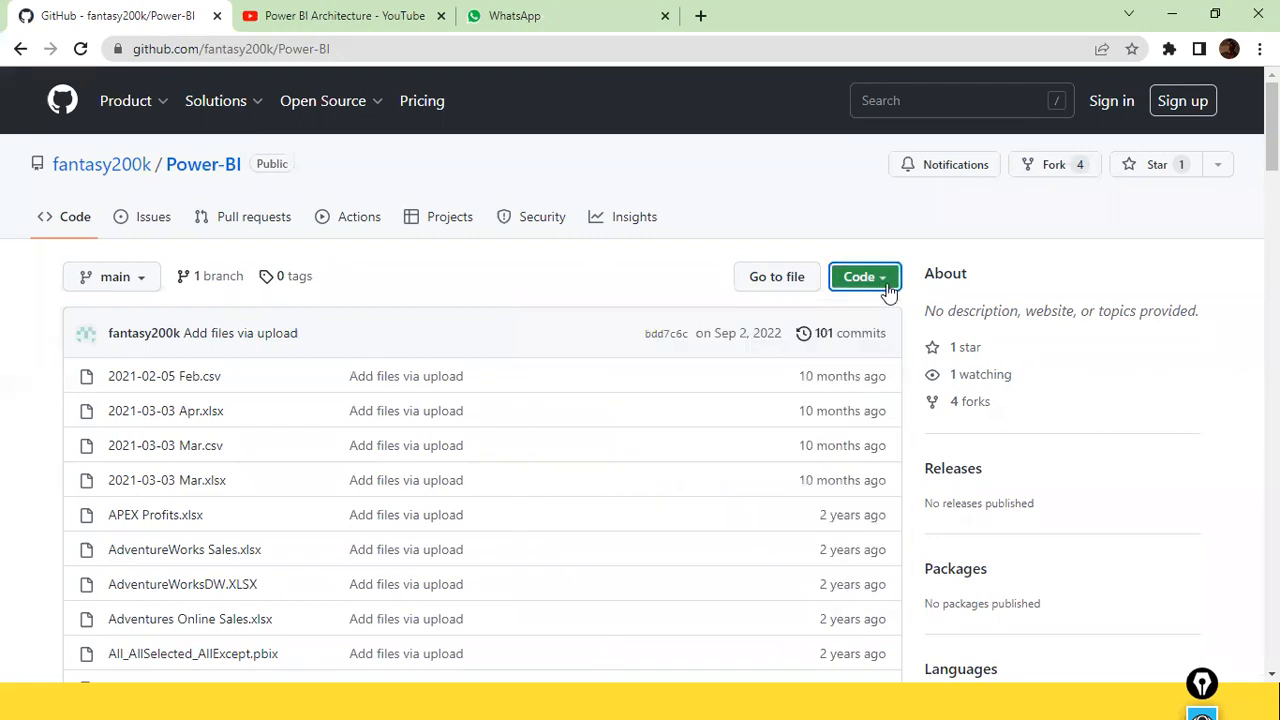
click(888, 287)
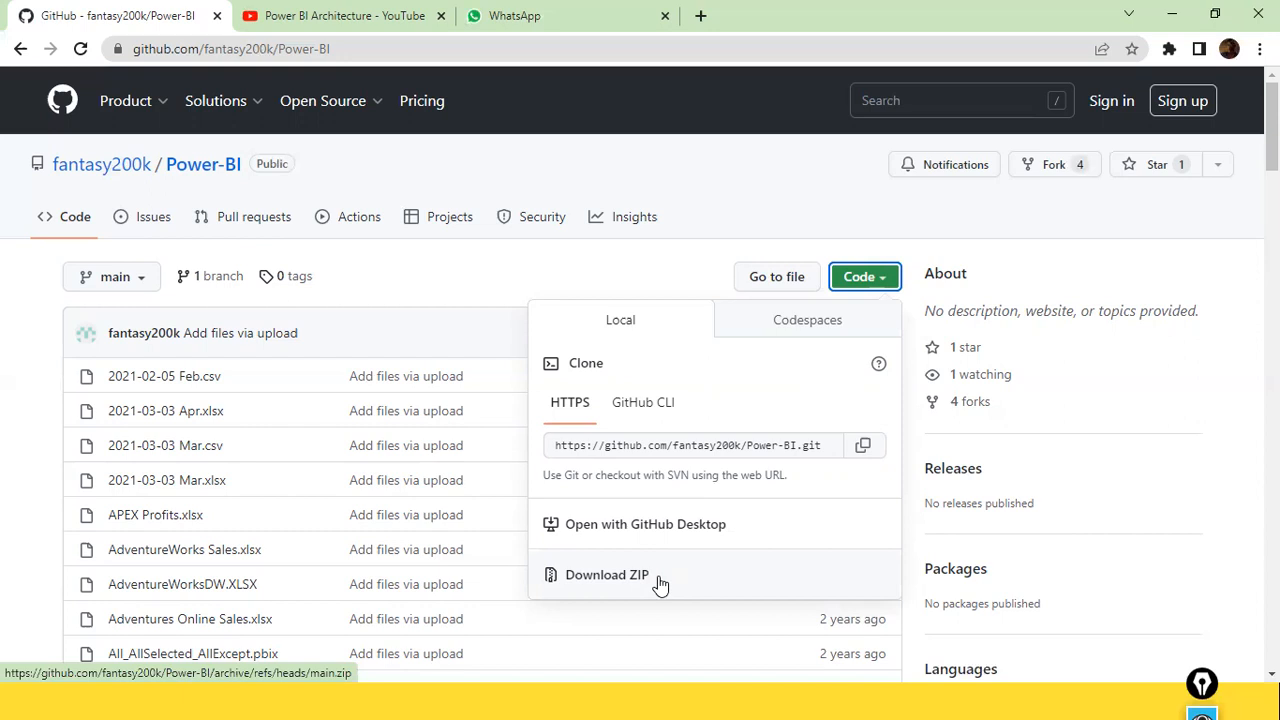
click(365, 293)
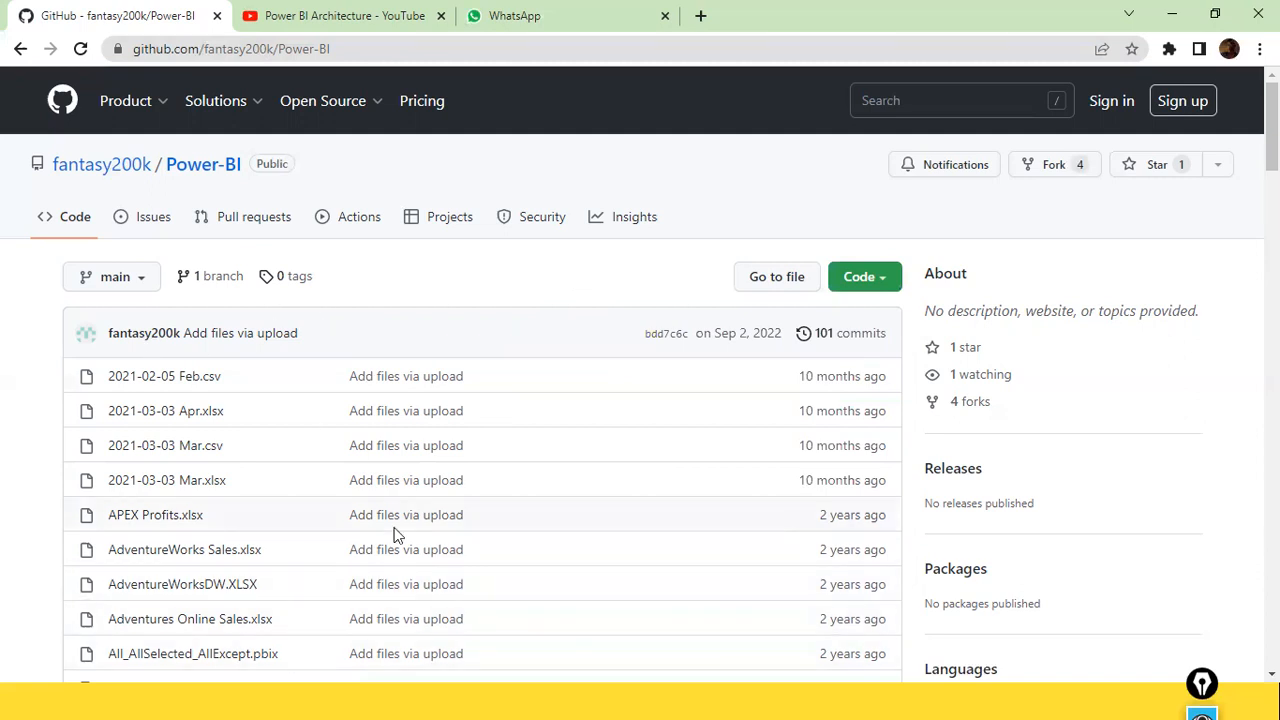
scroll(396, 537, down, 1)
scroll(396, 537, up, 1)
click(887, 284)
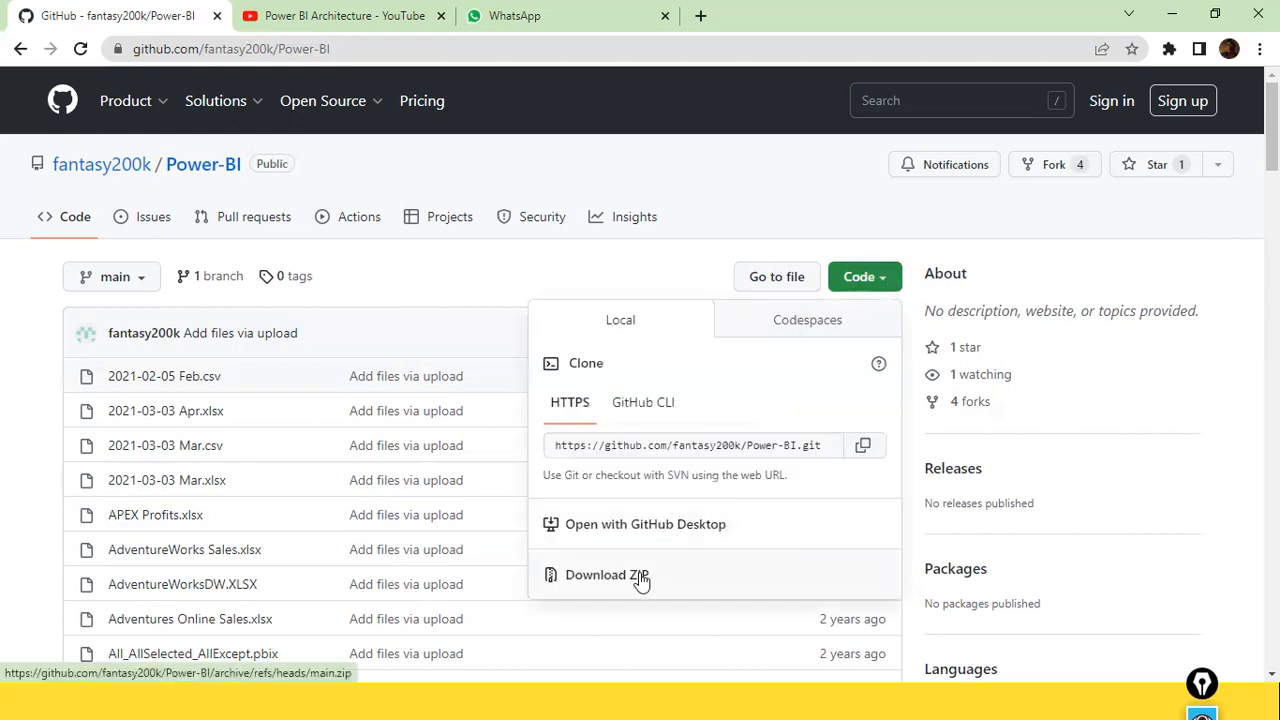
click(735, 145)
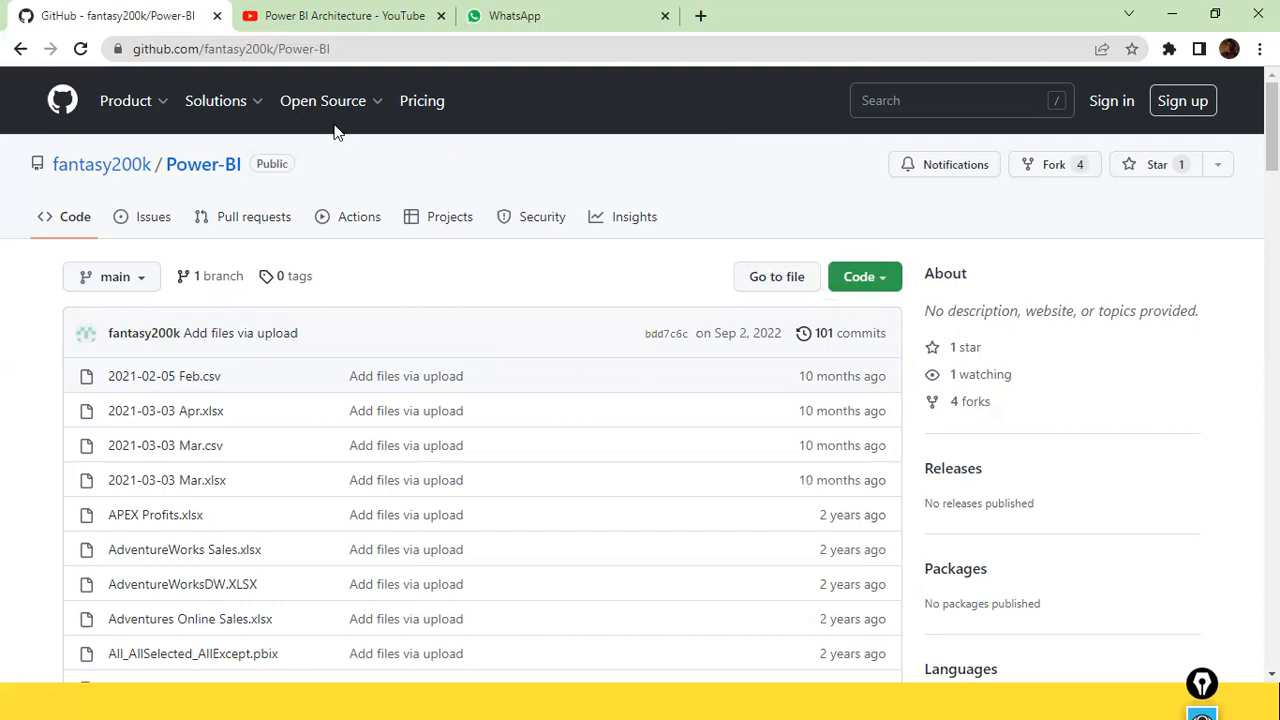
Open the Google home page in place of the GitHub repository page
click(154, 55)
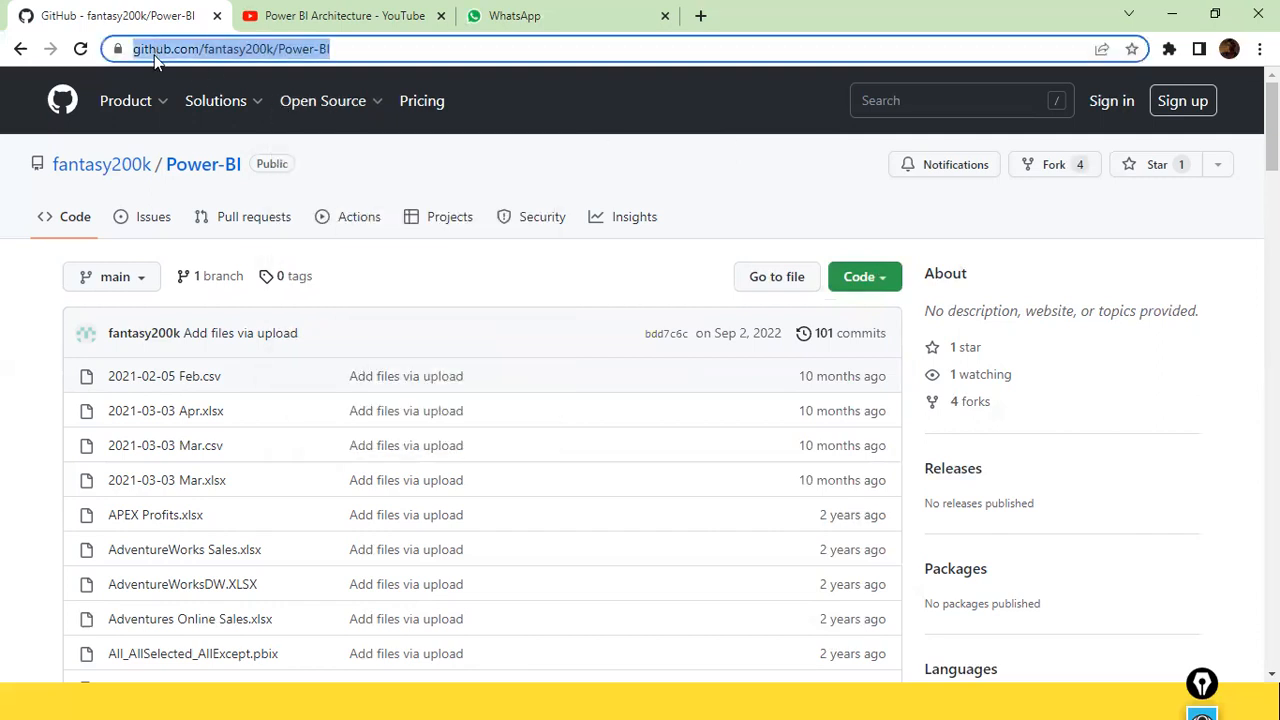
text(ww)
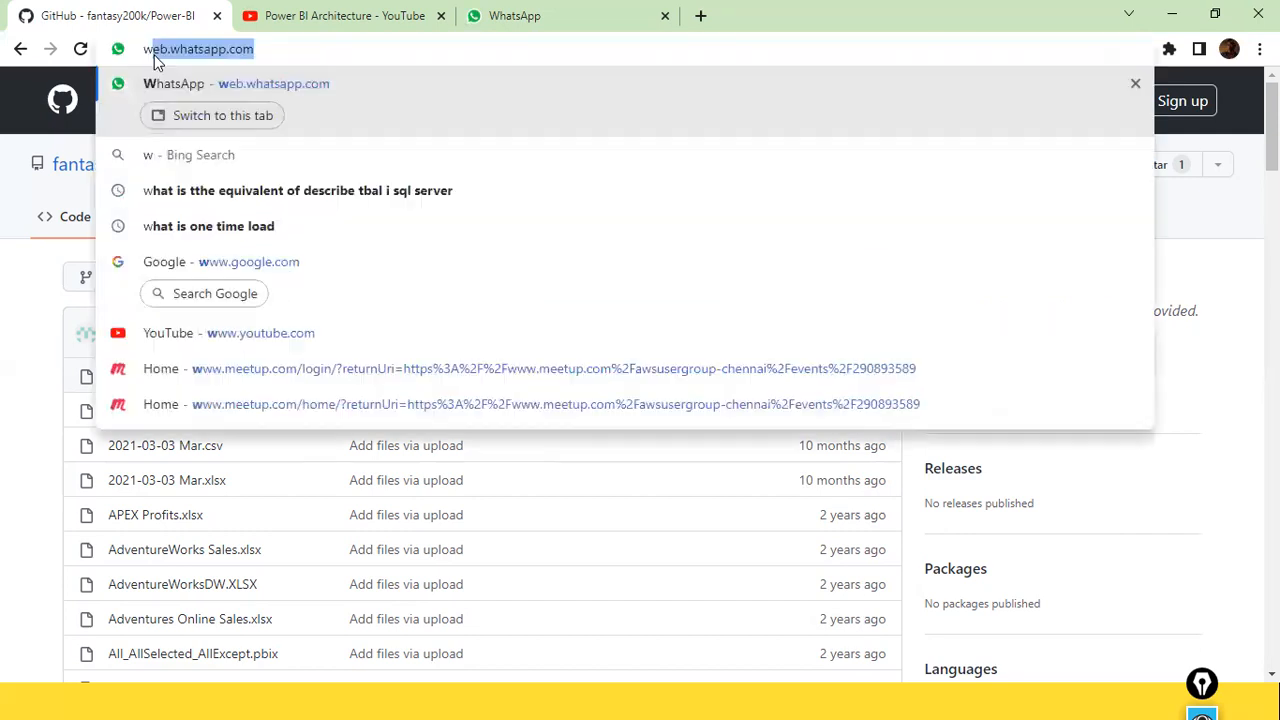
key(Return)
text(d)
key(BackSpace)
text(cho)
key(BackSpace)
key(BackSpace)
key(BackSpace)
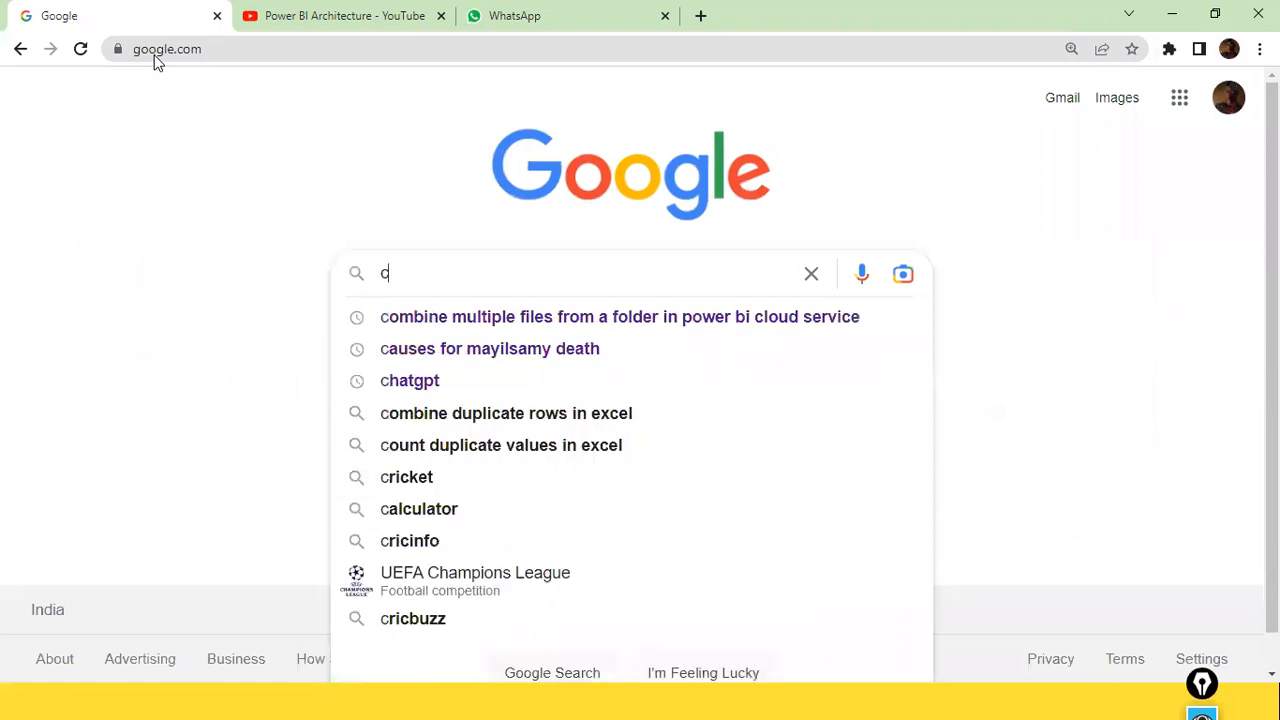
Search Google for "how to clone a repository from github" and skim the results
text(how to clne)
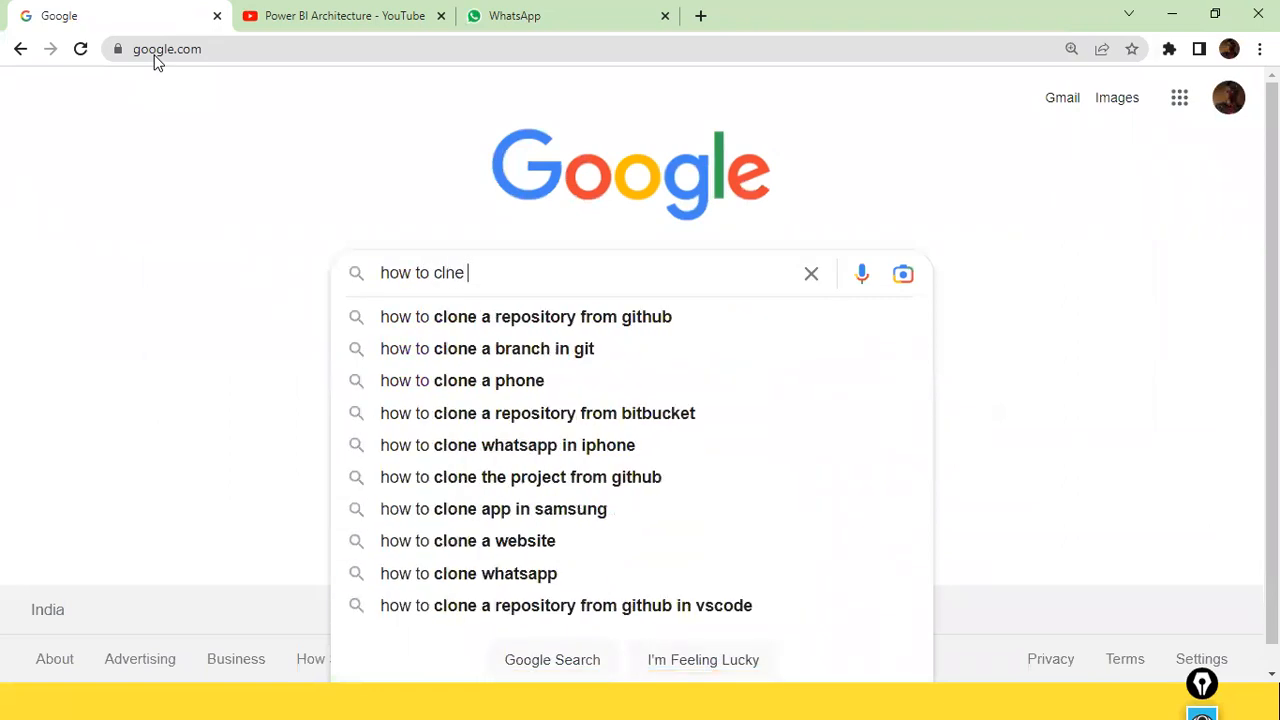
key(Down)
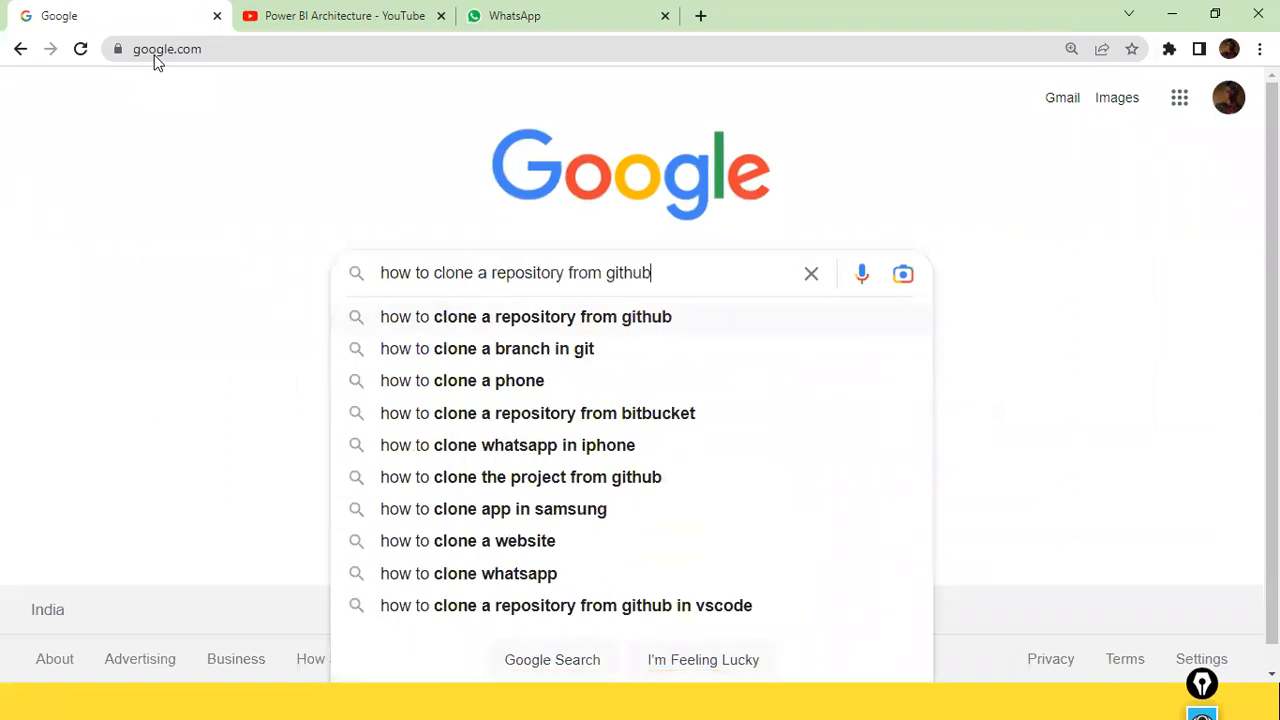
key(Return)
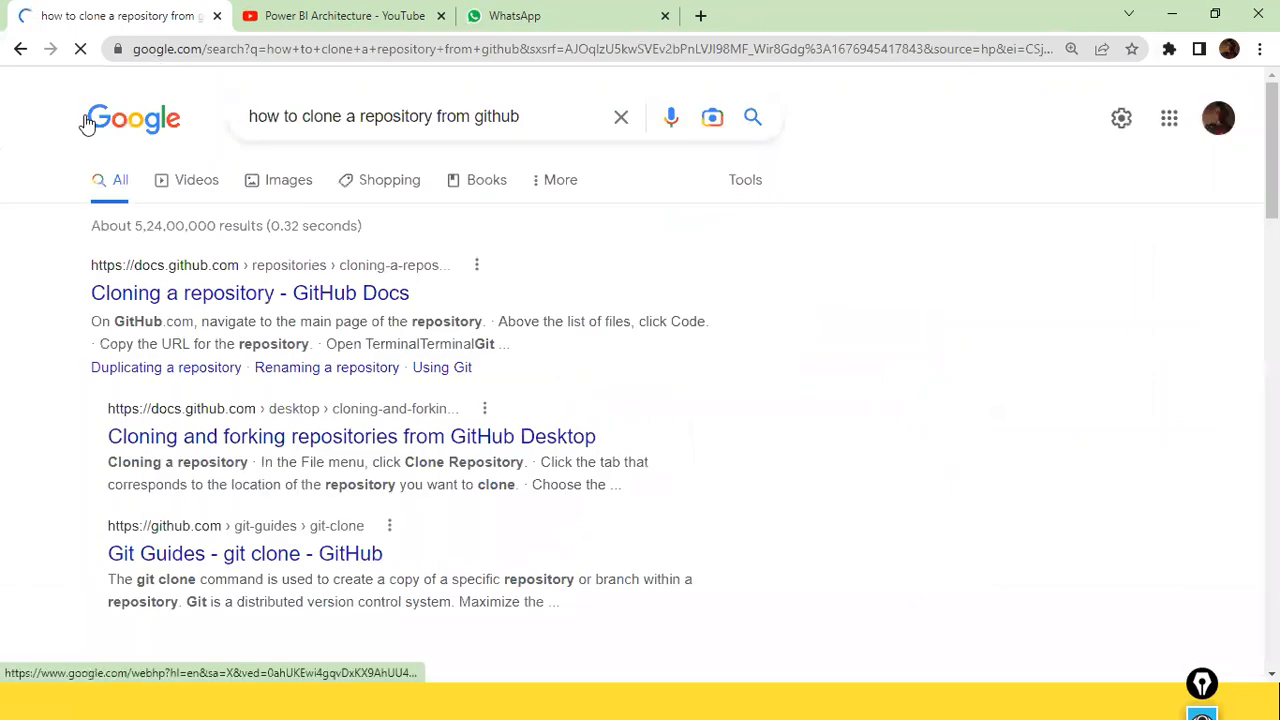
scroll(572, 287, down, 1)
scroll(572, 287, down, 3)
scroll(572, 287, up, 3)
scroll(716, 347, down, 2)
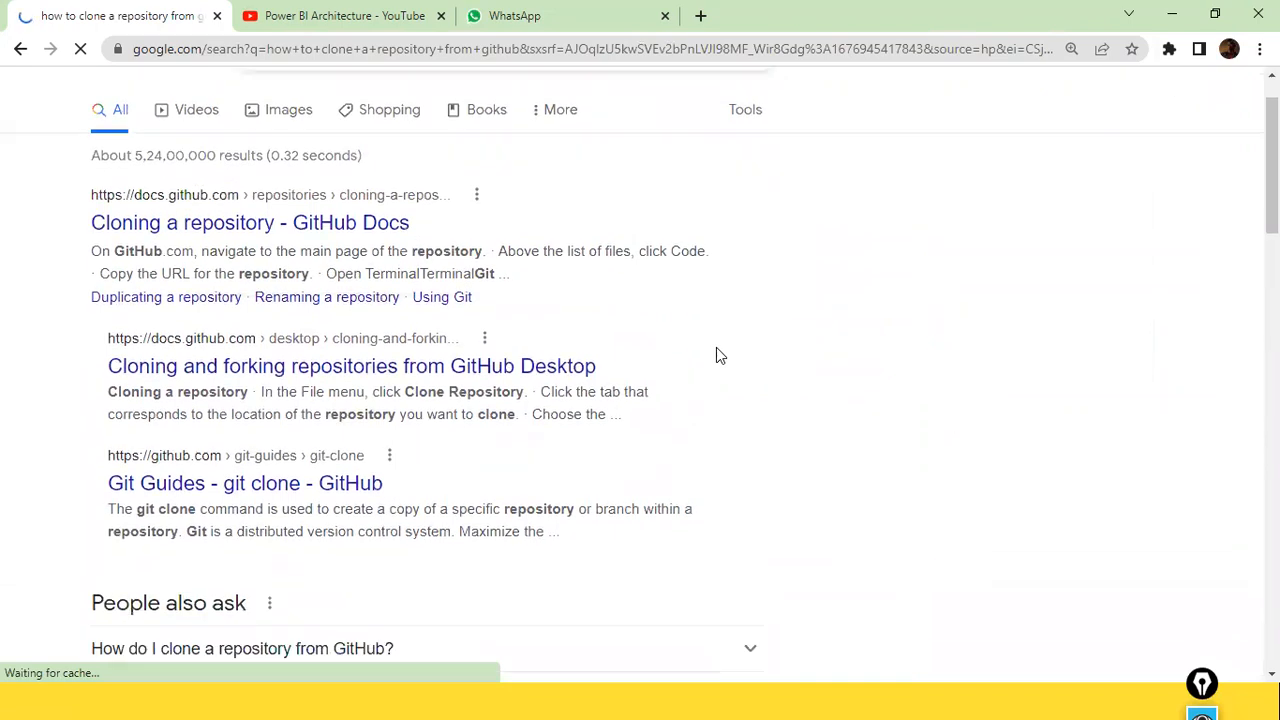
scroll(716, 347, up, 2)
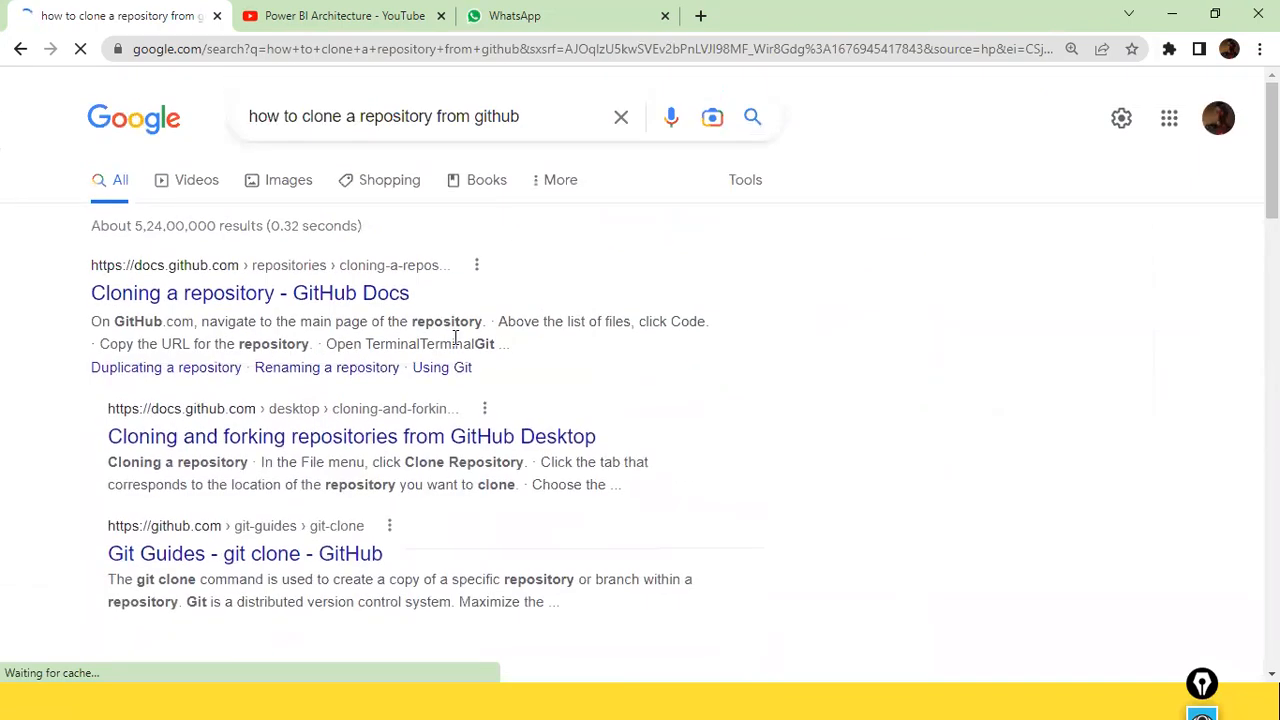